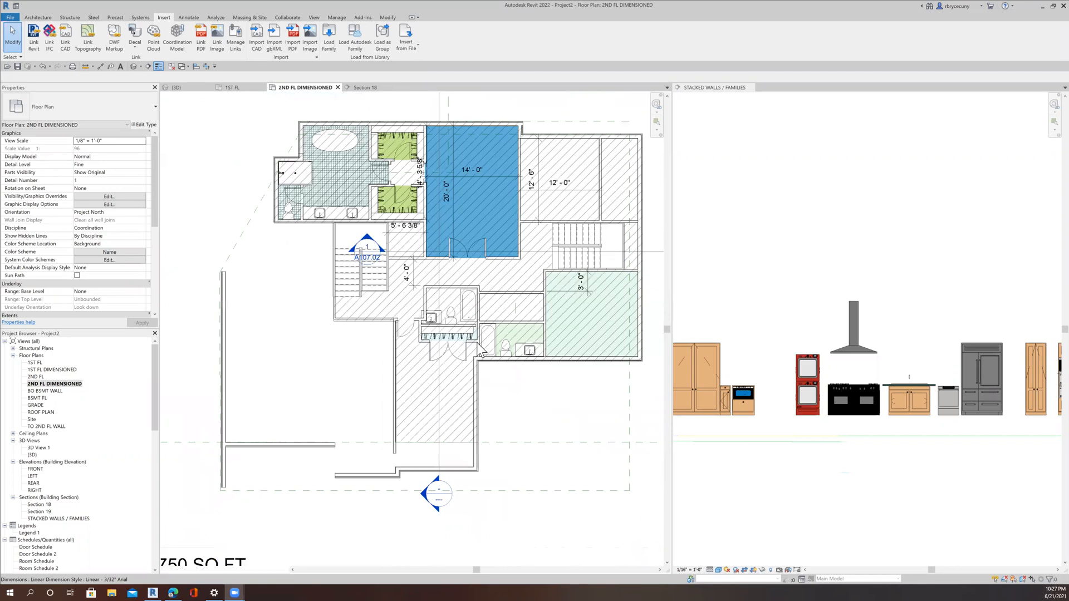
Examine how the sinks, toilets and tubs fit against the walls in the two adjoining second-floor bathrooms.
middle_drag(471, 371, 457, 405)
scroll(451, 346, up, 2)
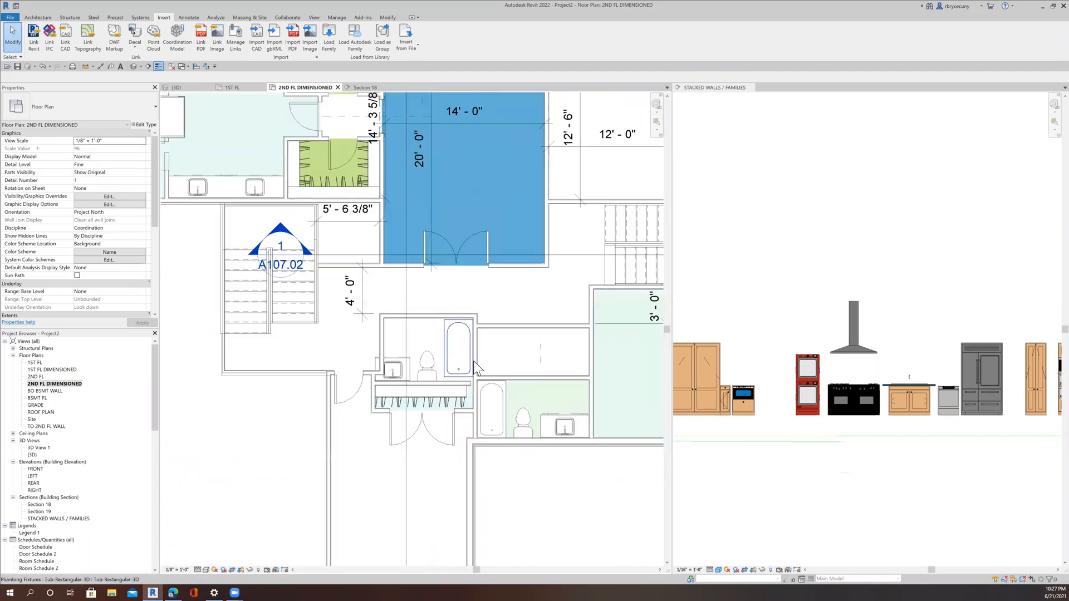
scroll(495, 385, down, 1)
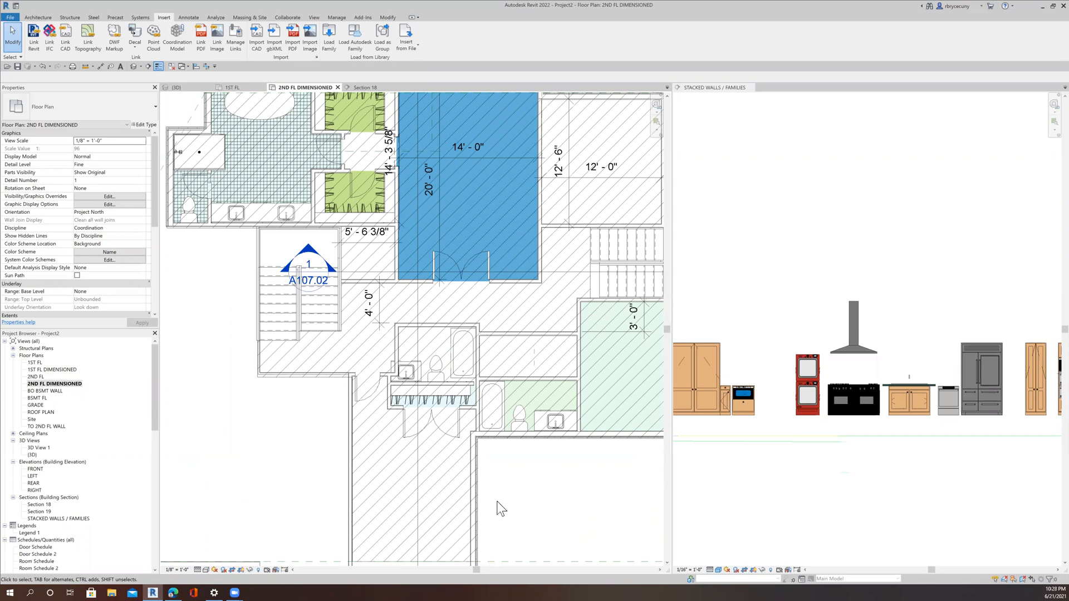
scroll(399, 373, up, 5)
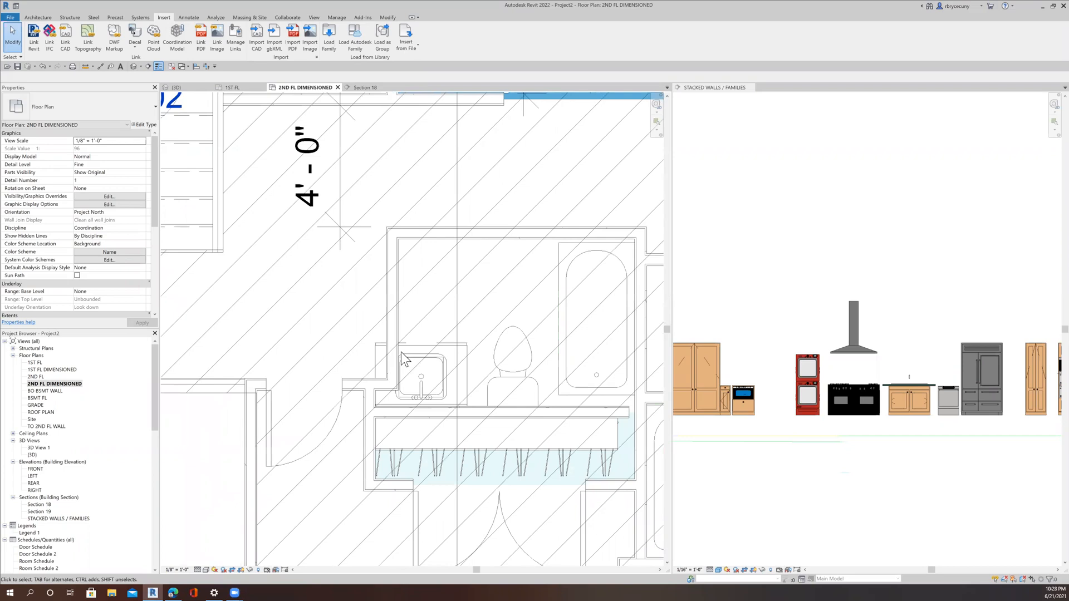
scroll(351, 328, down, 3)
scroll(358, 345, up, 2)
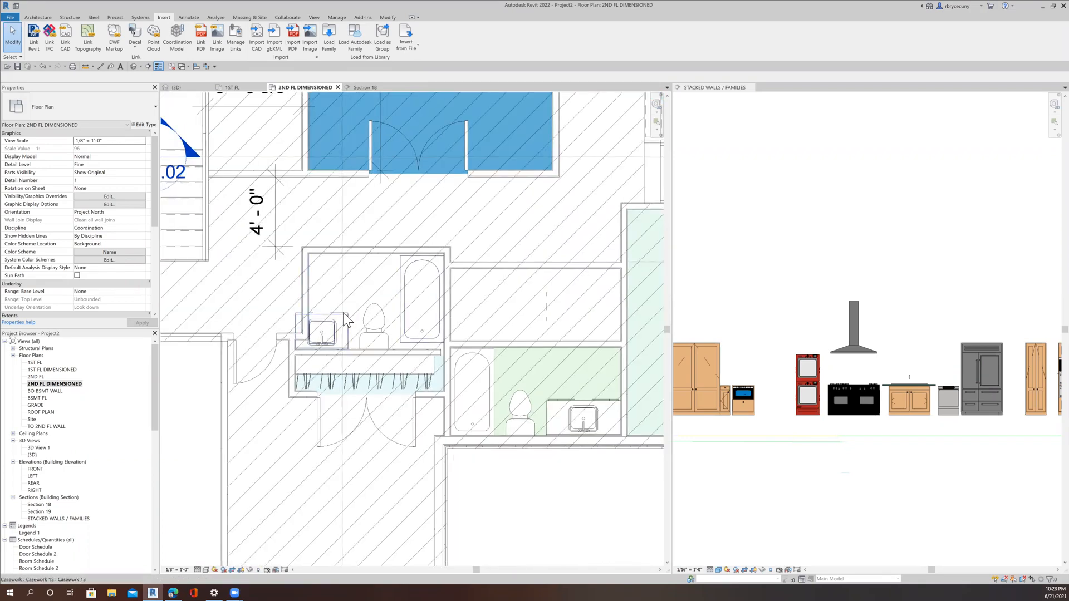
scroll(369, 300, up, 1)
middle_drag(369, 300, 334, 335)
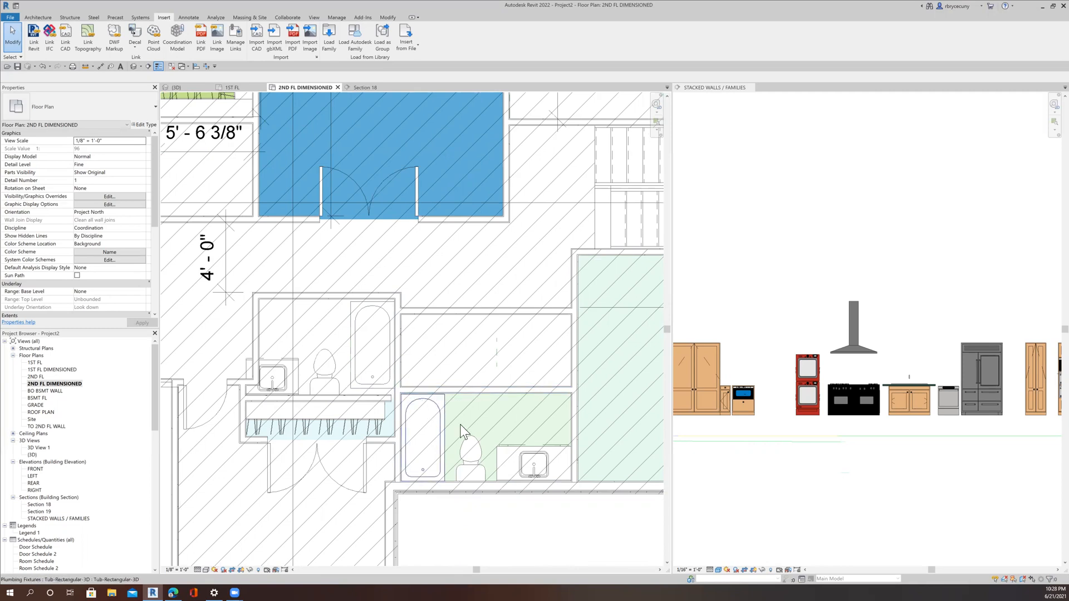
scroll(546, 447, up, 3)
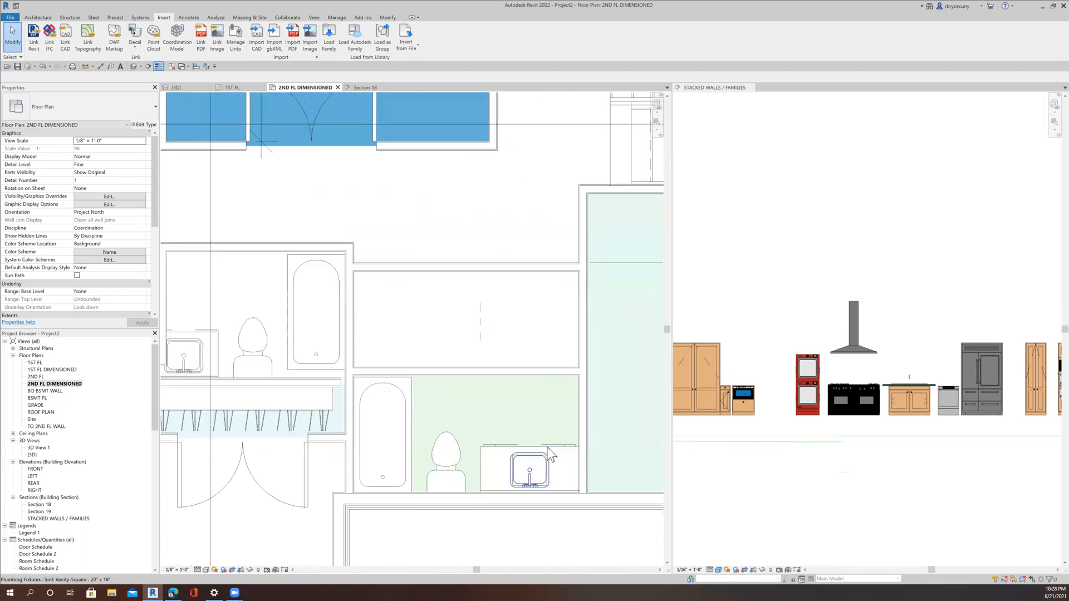
scroll(546, 447, down, 1)
scroll(251, 363, up, 2)
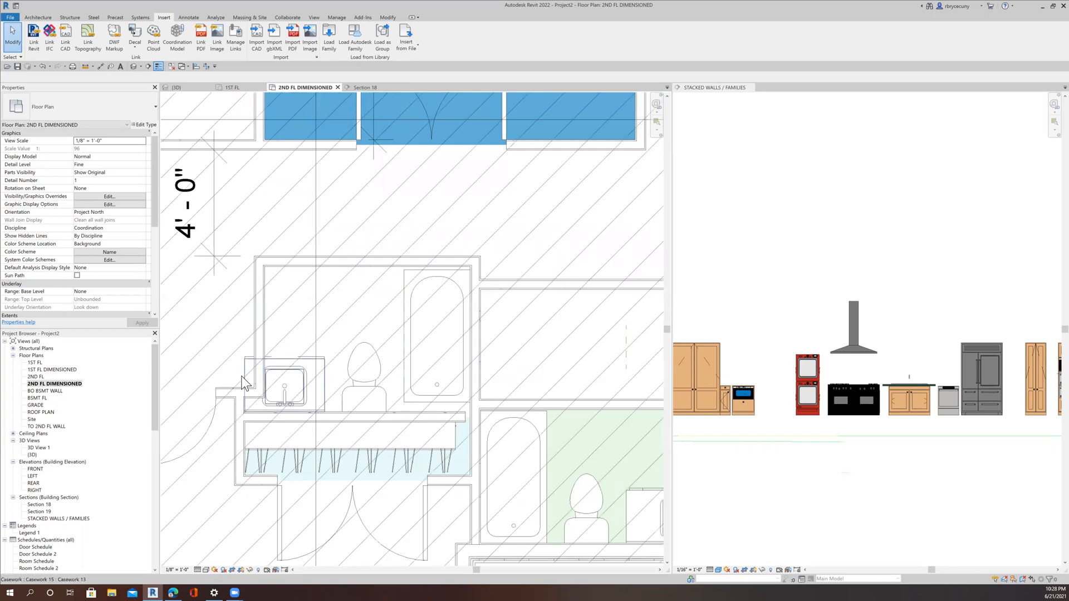
click(243, 375)
scroll(243, 371, up, 4)
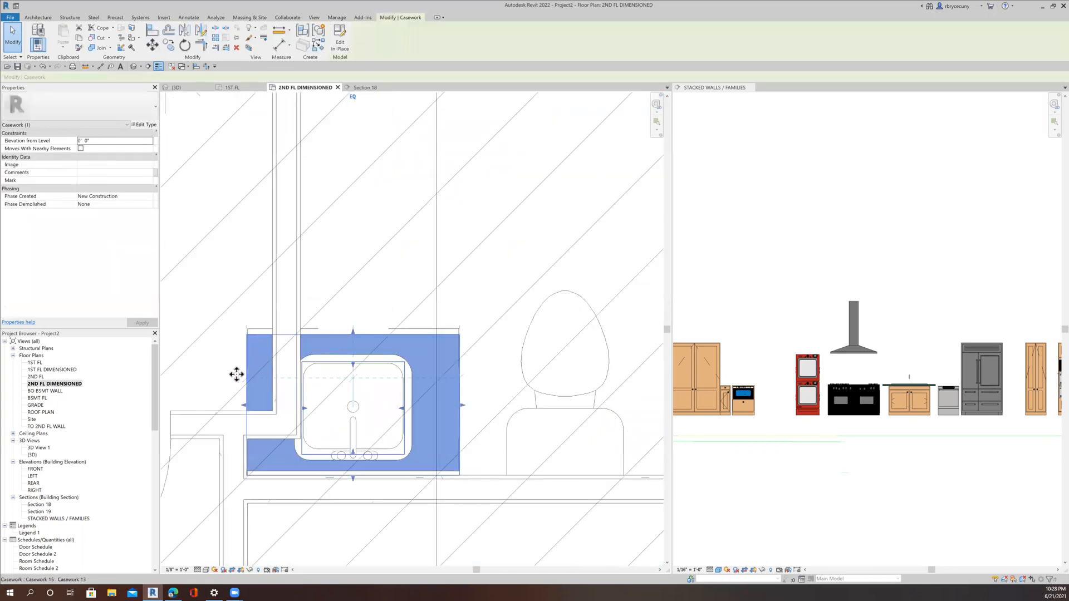
ctrl+click(252, 324)
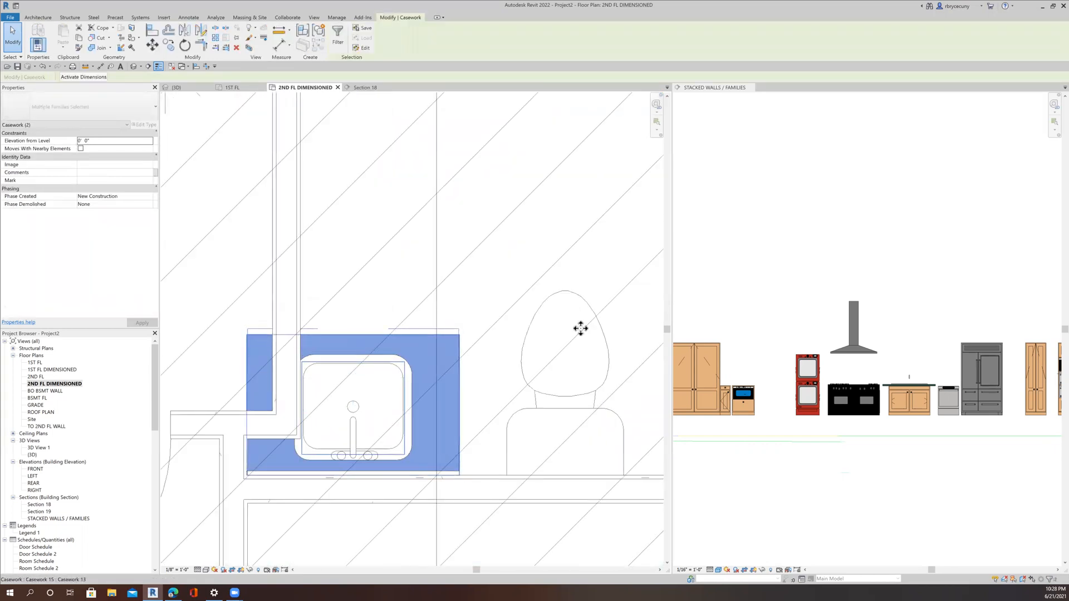
ctrl+click(528, 325)
scroll(528, 326, down, 3)
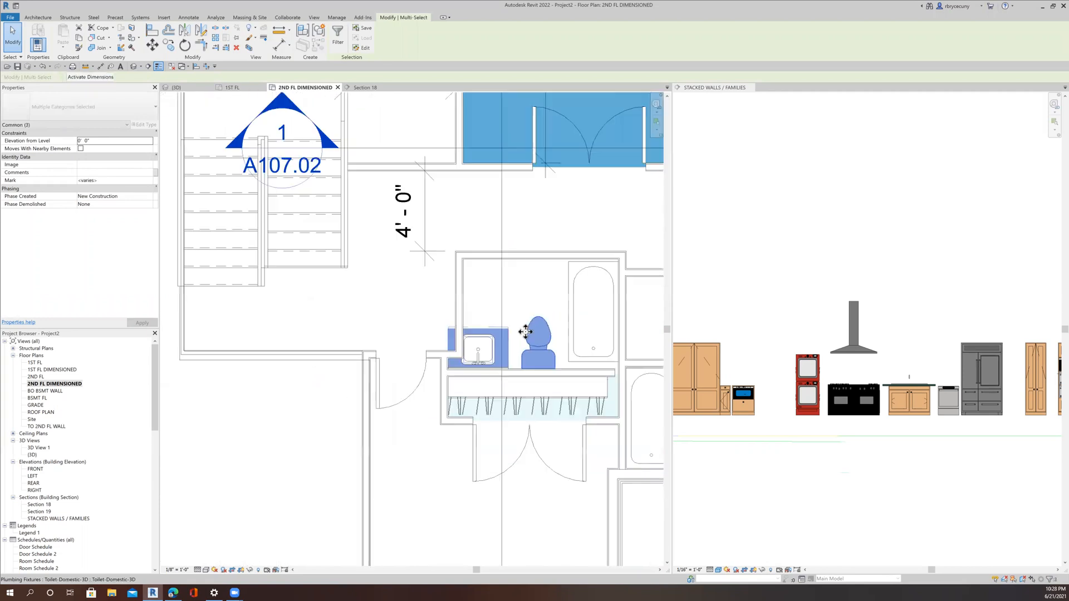
ctrl+click(573, 311)
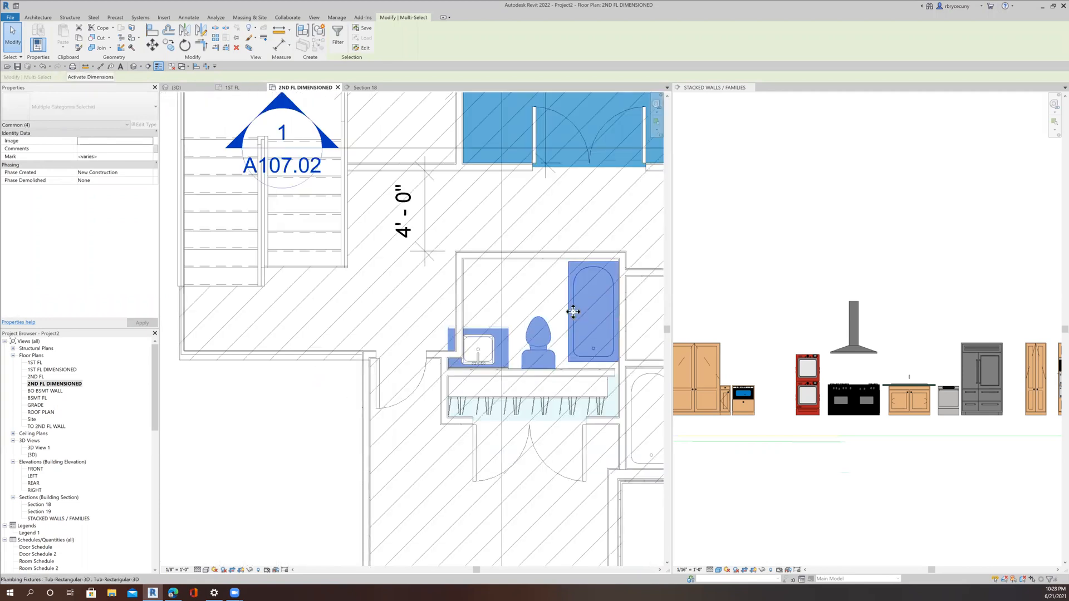
ctrl+click(621, 327)
scroll(445, 331, up, 5)
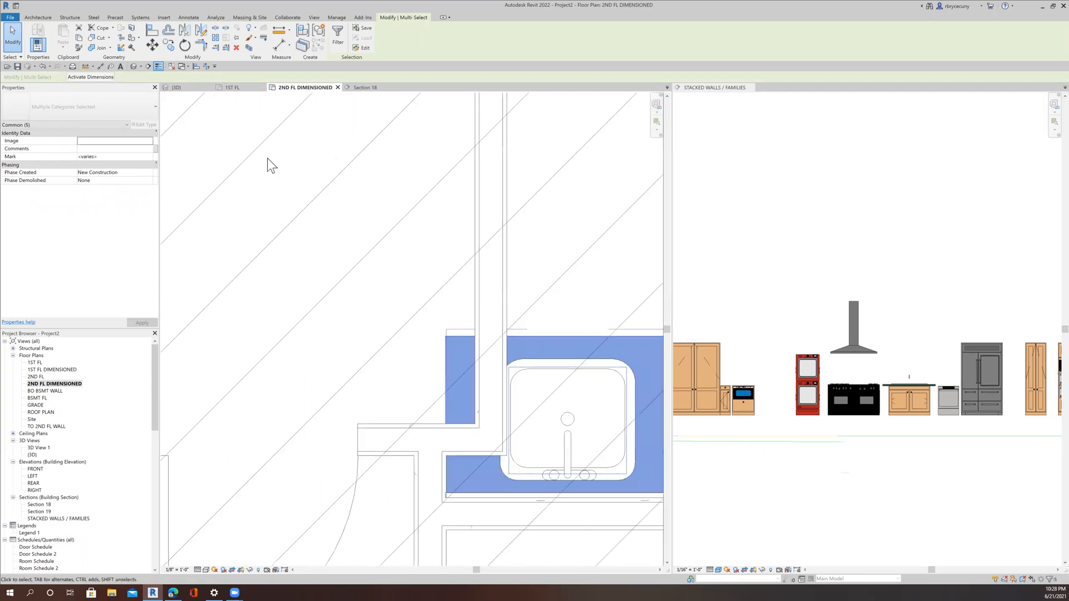
click(152, 45)
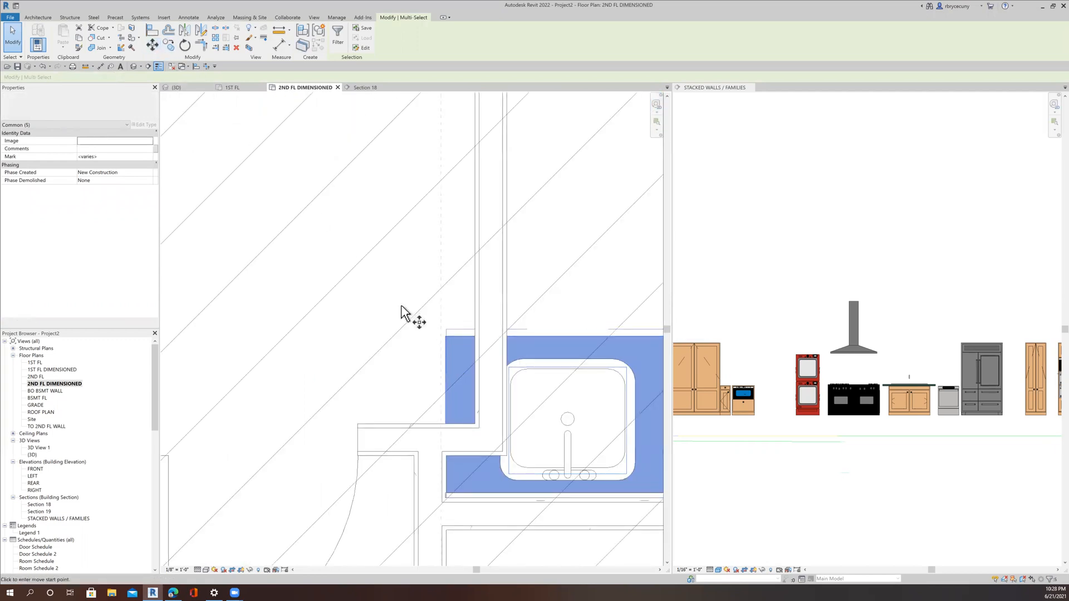
click(507, 360)
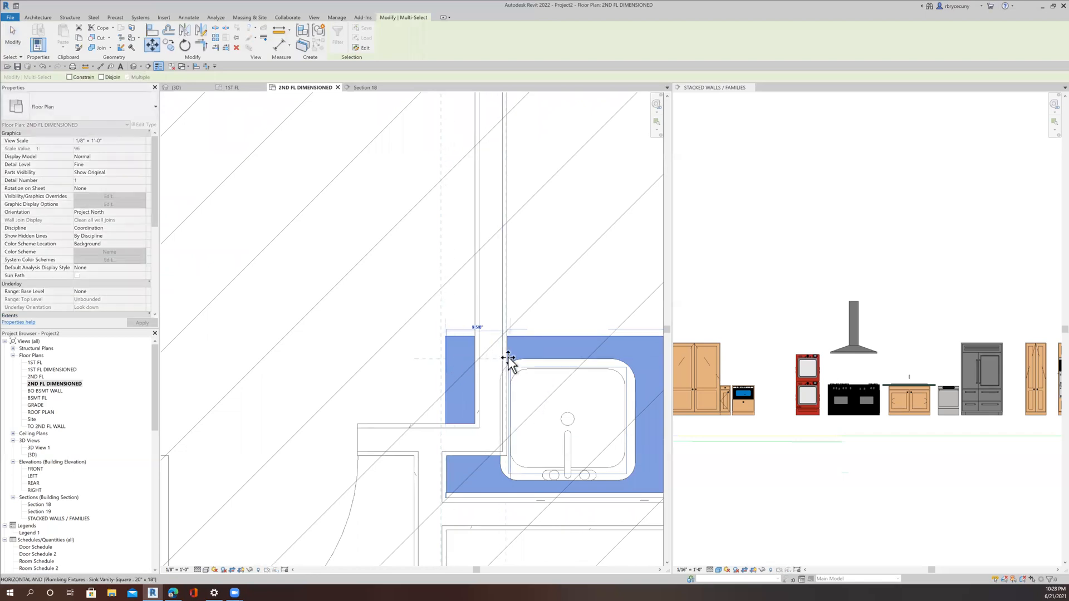
scroll(508, 389, down, 5)
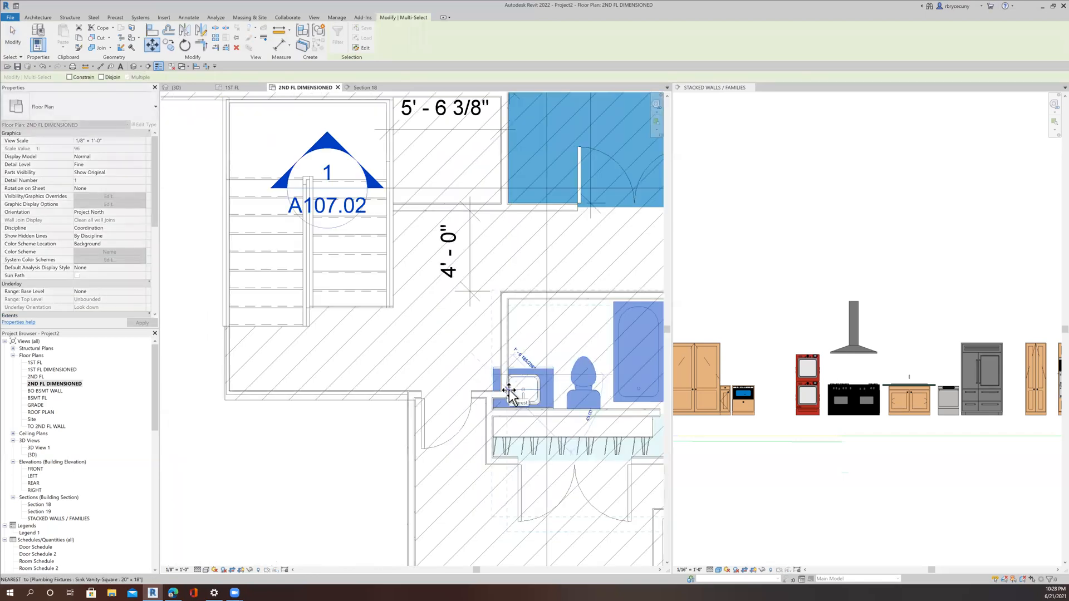
middle_drag(508, 393, 489, 388)
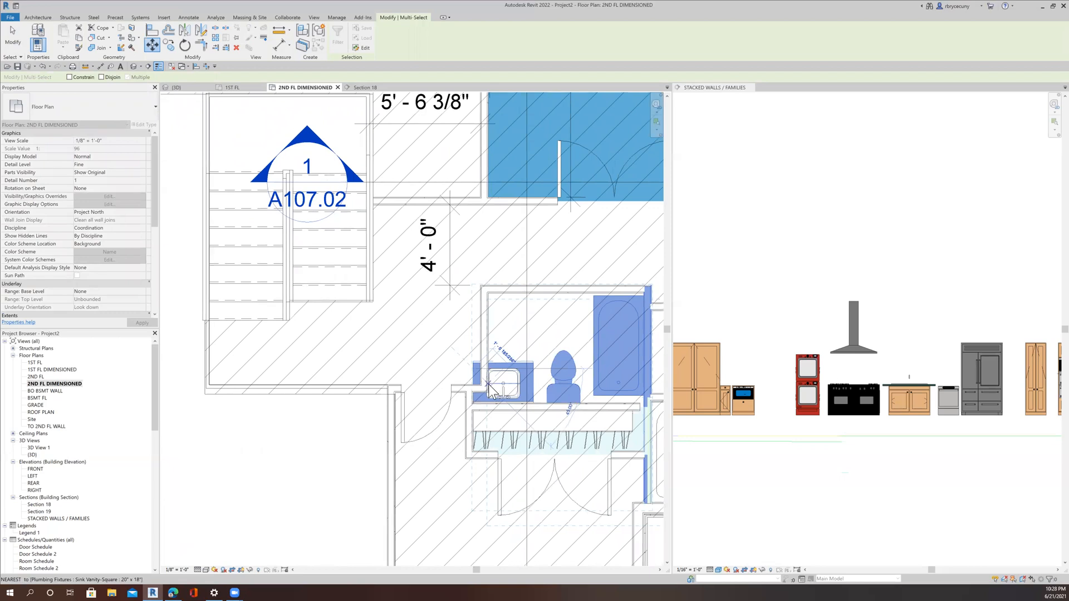
key(Escape)
key(Escape)
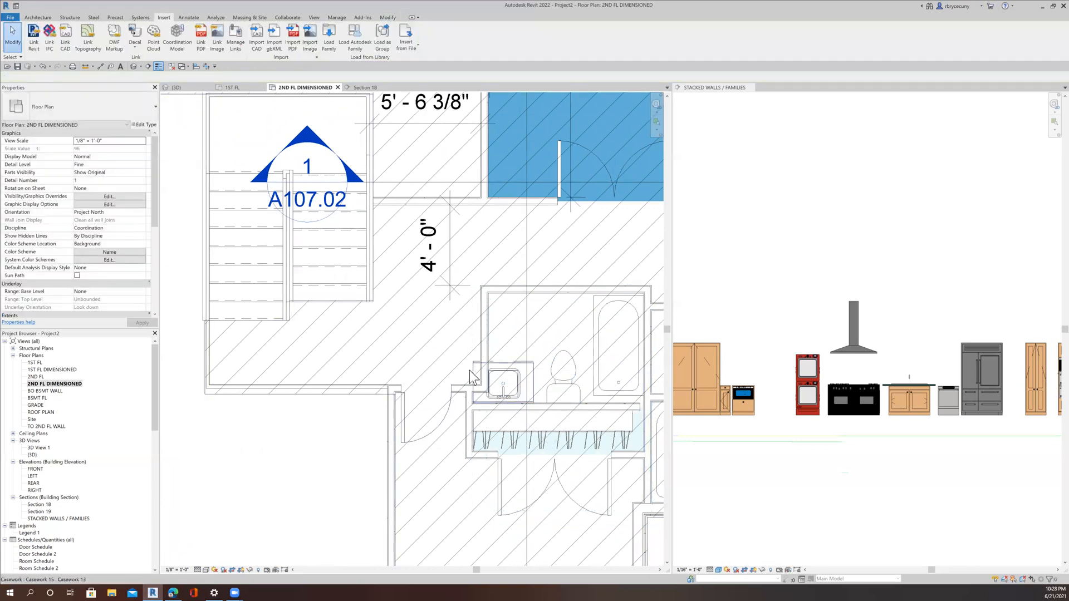
Delete the bathroom wall that cuts through the vanity and join the closet's side wall to the upper bathroom wall as a corner.
click(485, 333)
key(Escape)
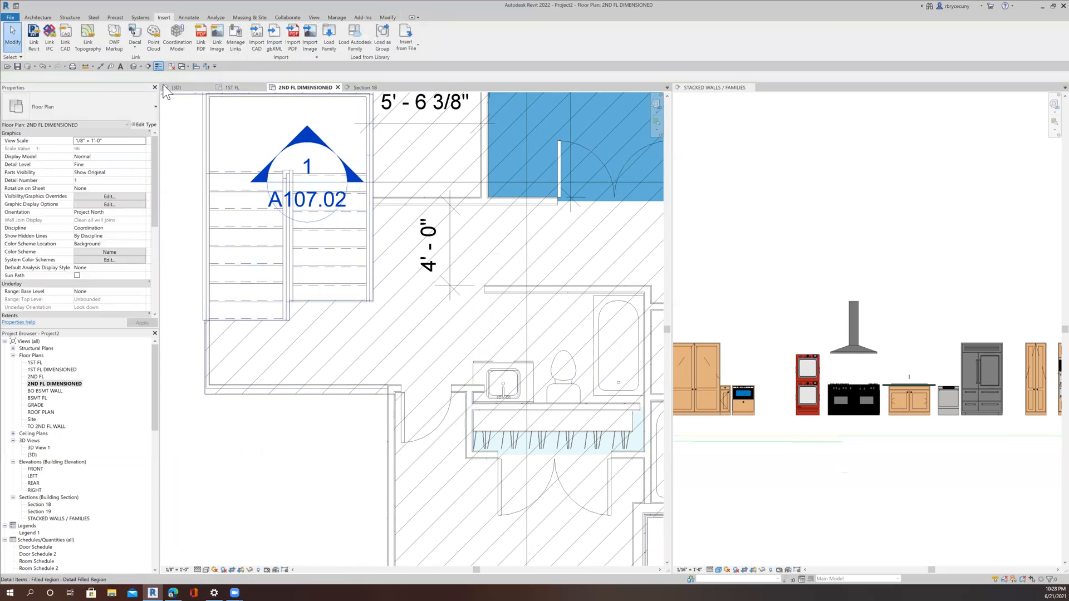
click(206, 67)
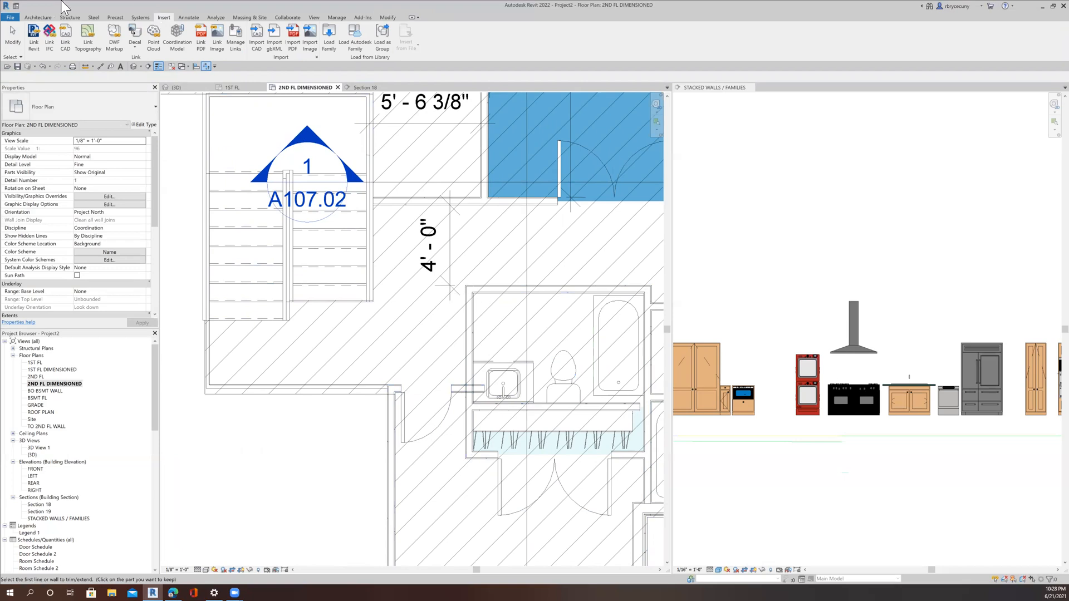
click(12, 37)
Shorten the short wall beside the bedroom door so it ends at the bathroom's side wall instead of running into the vanity.
scroll(492, 355, up, 3)
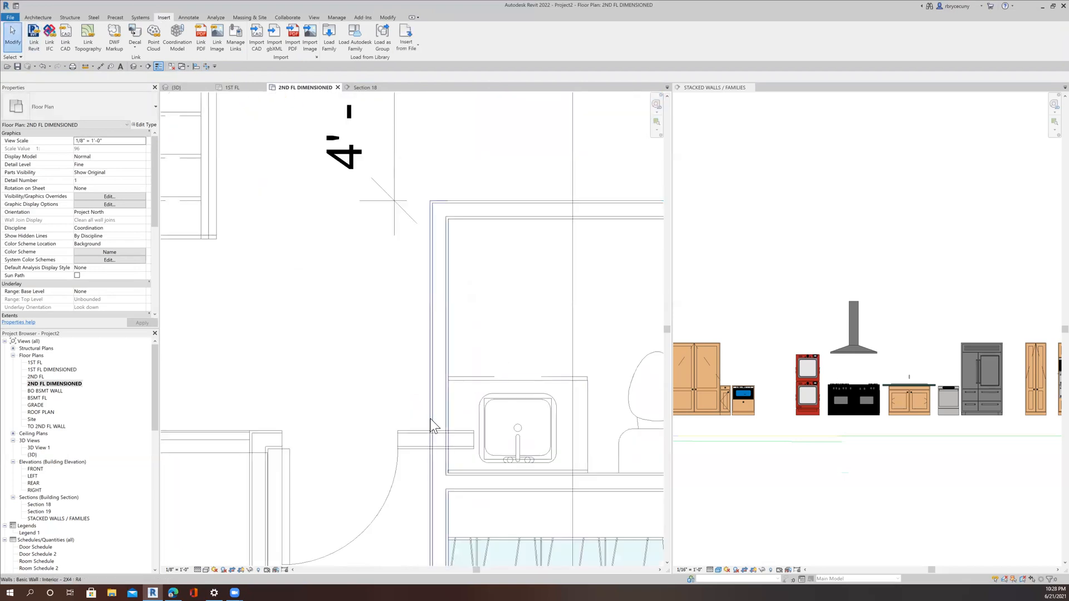
click(426, 426)
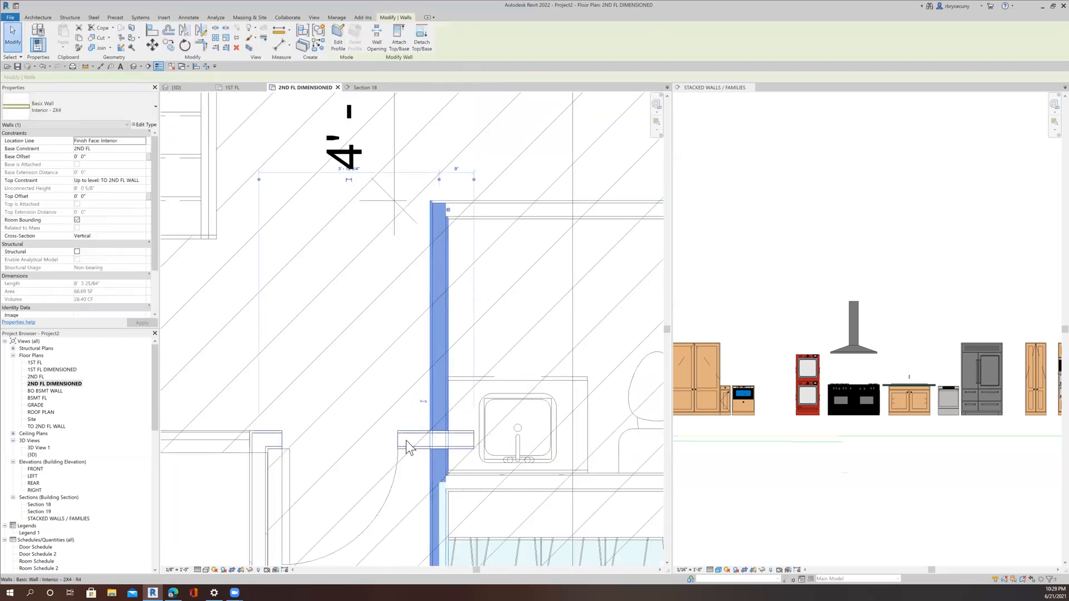
click(406, 440)
drag(473, 432, 439, 434)
Examine the second-floor layout around the stairs, hall, bathrooms and master bedroom.
scroll(440, 418, down, 3)
scroll(440, 418, down, 3)
scroll(445, 401, up, 4)
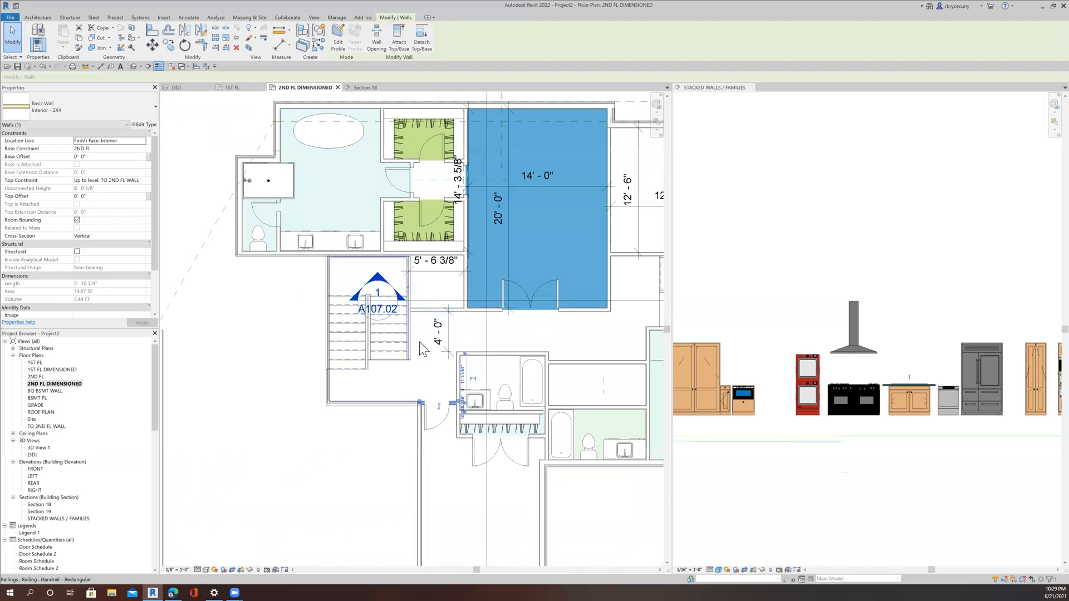
middle_drag(471, 378, 419, 371)
middle_drag(456, 412, 363, 405)
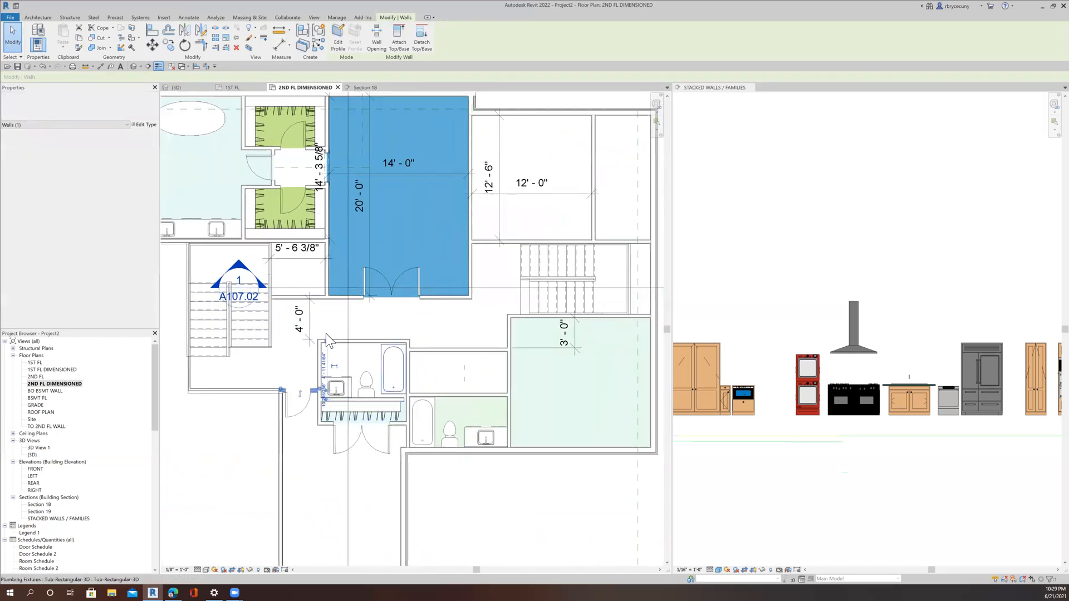
scroll(407, 365, up, 2)
middle_drag(421, 478, 441, 452)
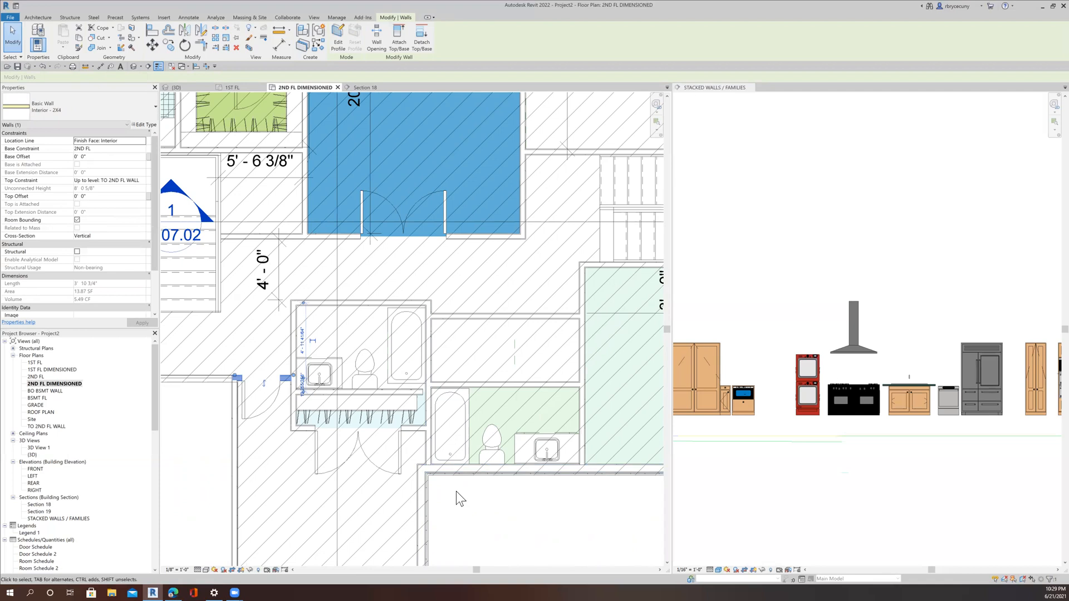
scroll(456, 491, down, 3)
scroll(494, 408, up, 2)
middle_drag(482, 411, 529, 418)
scroll(462, 414, down, 2)
Shorten the wall below the lower walk-in closet so it ends at the staircase's side wall, opening the hall niche.
scroll(364, 284, up, 5)
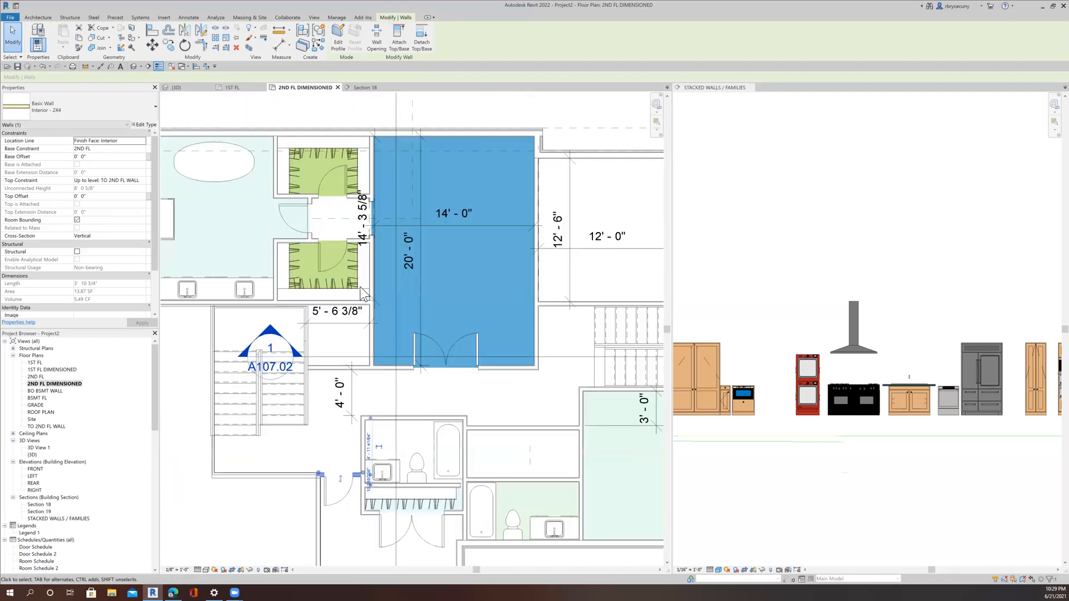
click(392, 286)
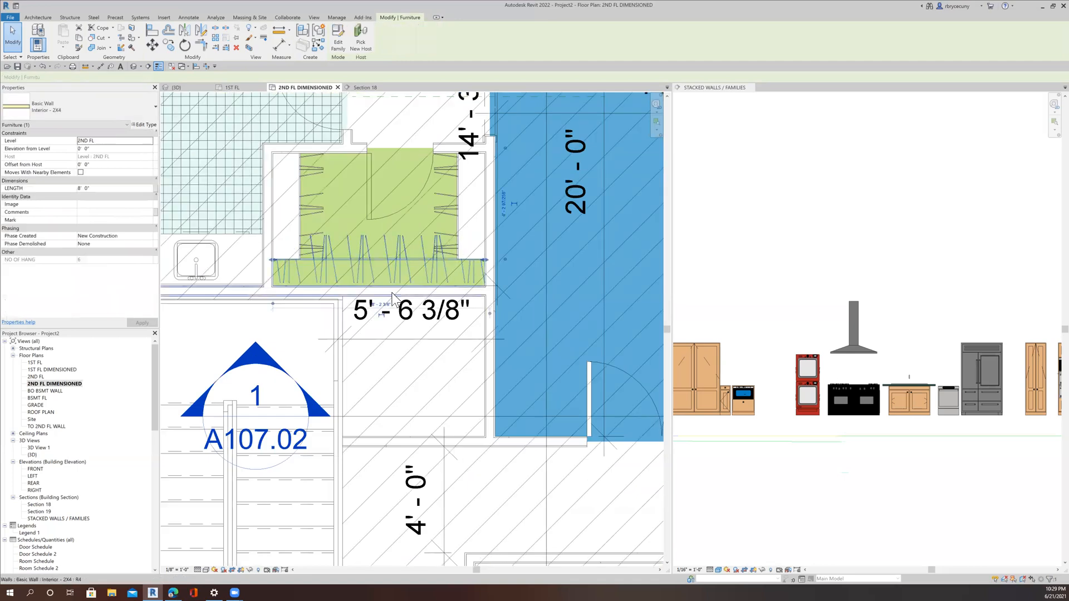
click(394, 293)
drag(490, 286, 342, 286)
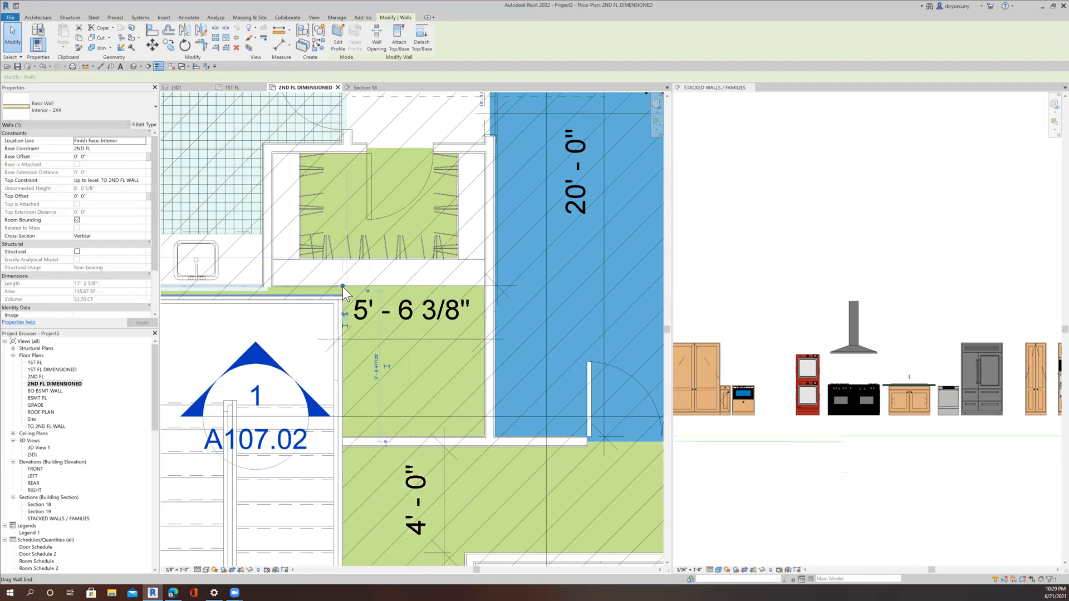
scroll(397, 335, down, 2)
middle_drag(434, 368, 438, 352)
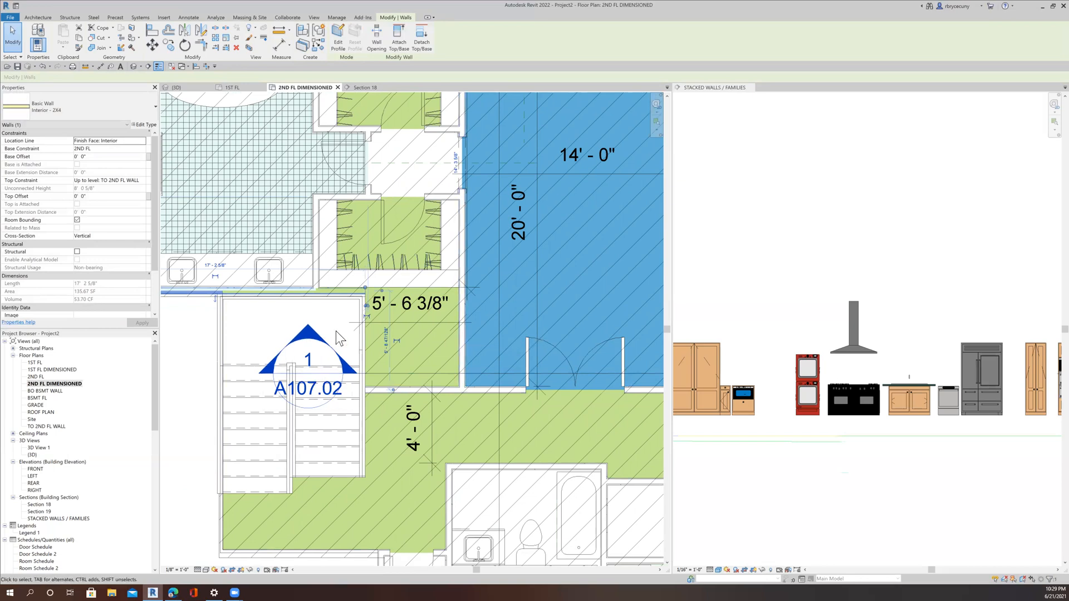
scroll(336, 330, up, 2)
middle_drag(344, 302, 383, 311)
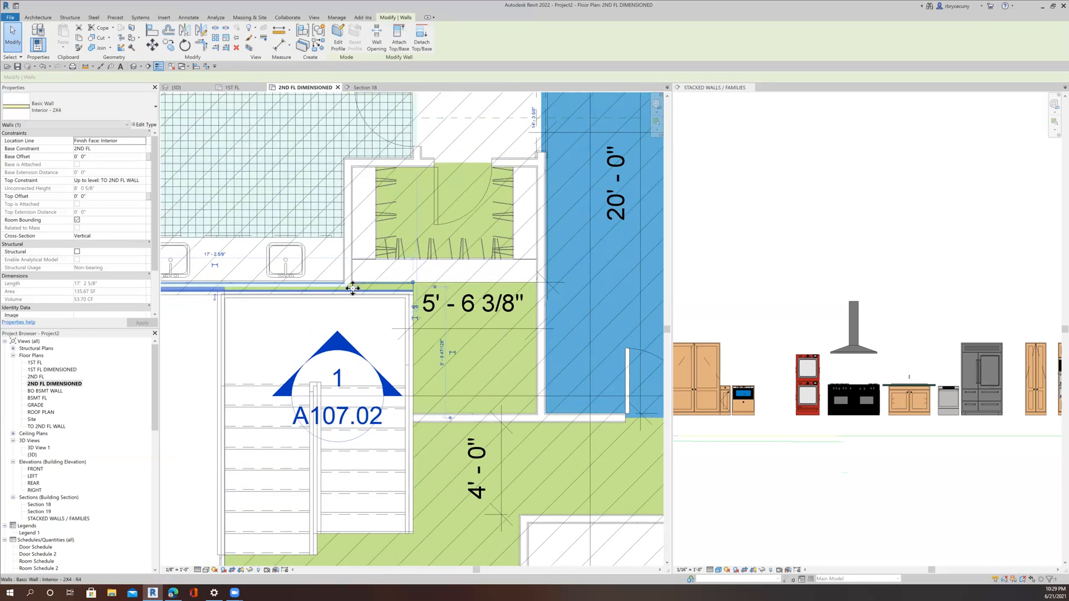
key(Escape)
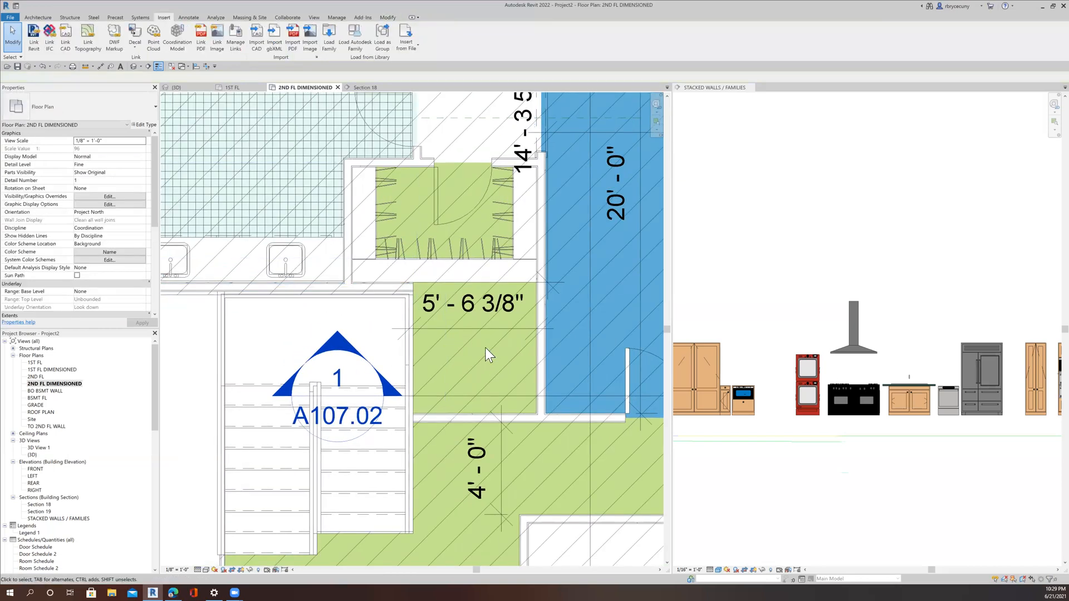
Temporarily hide the Rooms category in the second-floor plan using the master bedroom room.
scroll(484, 351, down, 3)
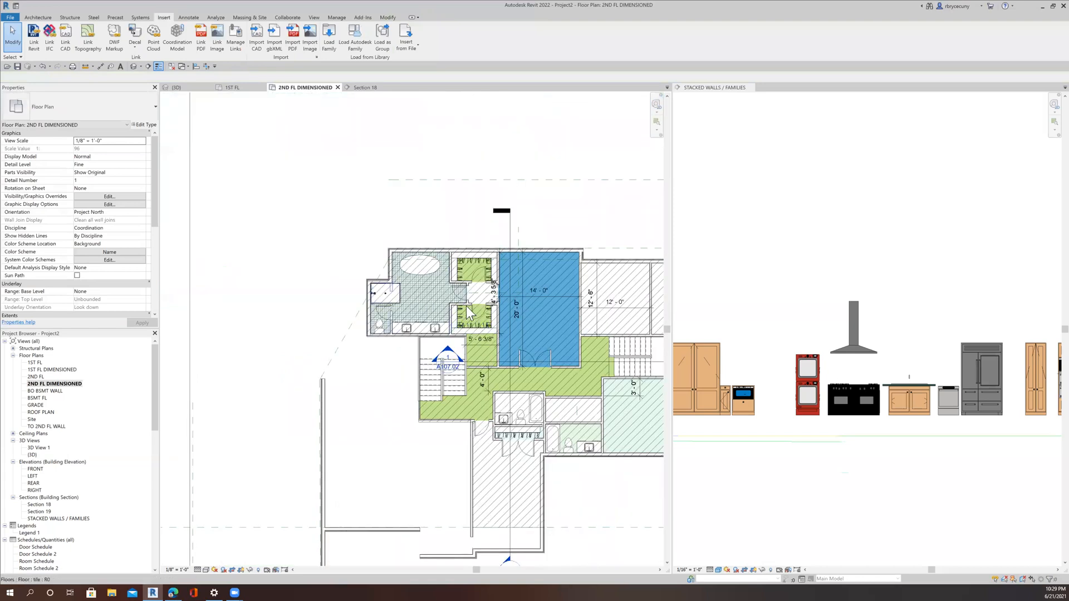
click(528, 302)
right_click(528, 302)
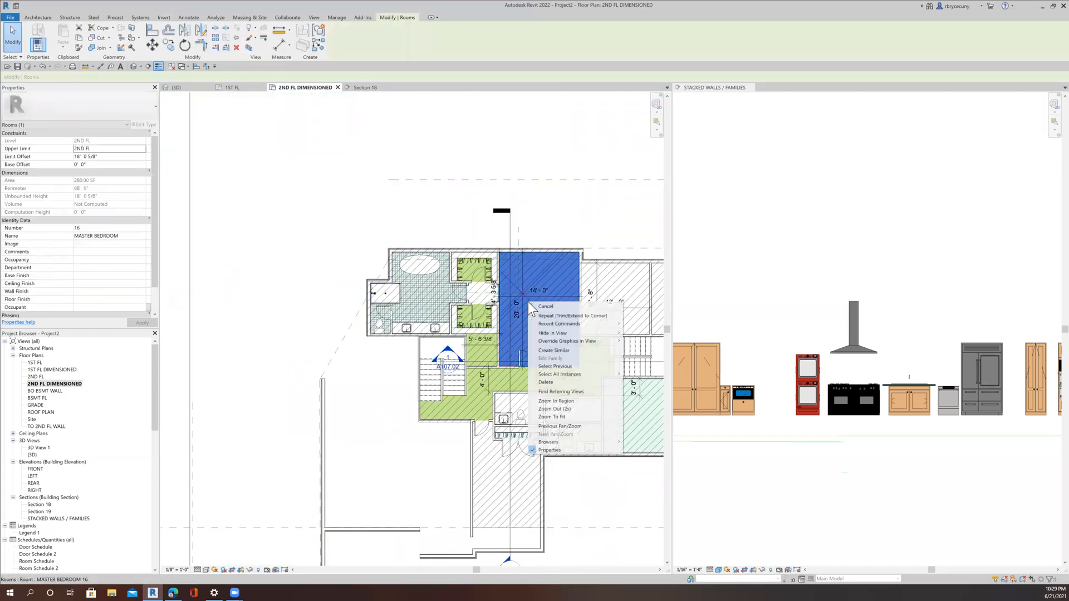
click(249, 570)
click(270, 536)
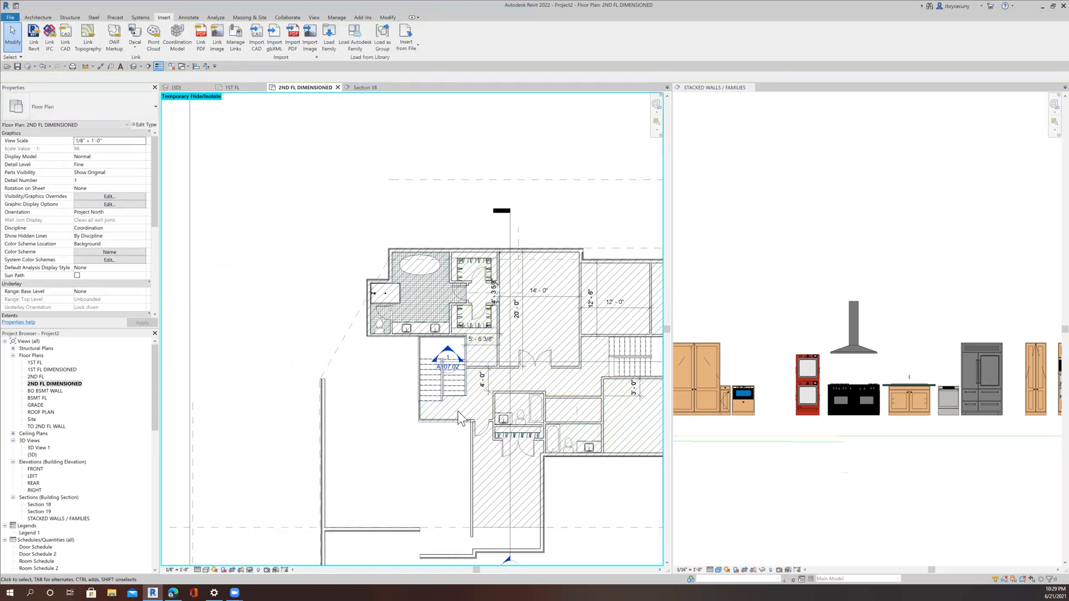
Temporarily hide the Diagonal Up filled region covering the second floor by hiding its category.
click(497, 530)
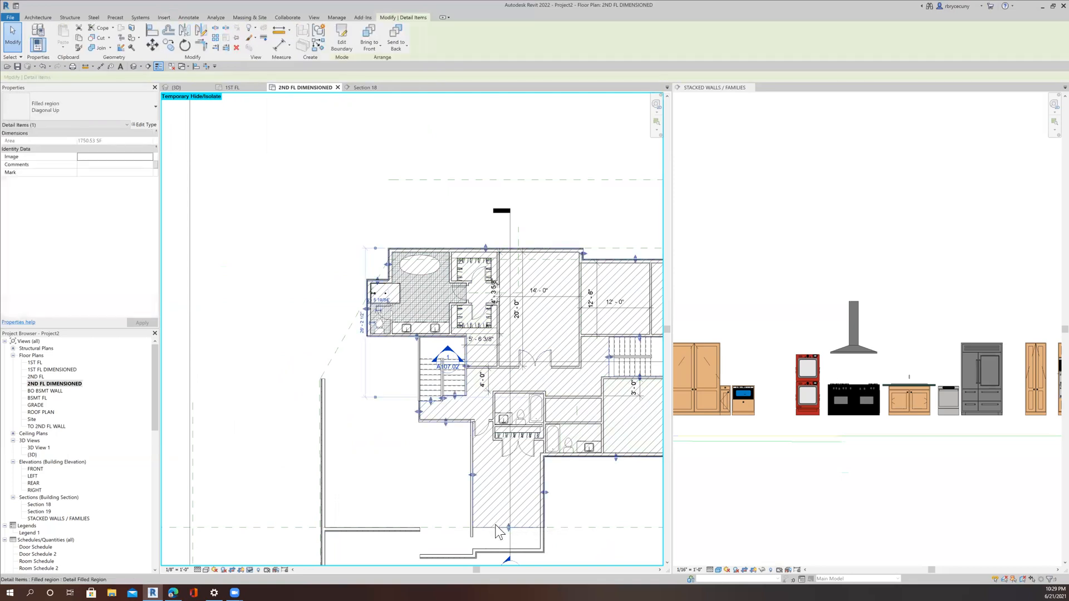
click(250, 570)
click(269, 535)
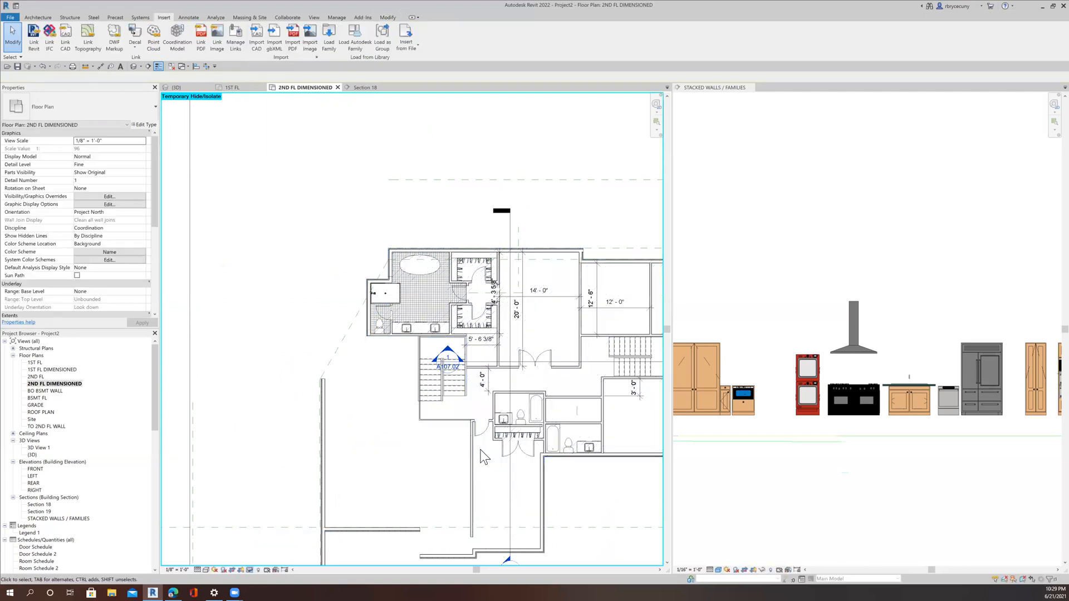
Draw a short interior wall beside the staircase in the niche below the lower walk-in closet, matching the closet's side wall type.
scroll(484, 341, up, 5)
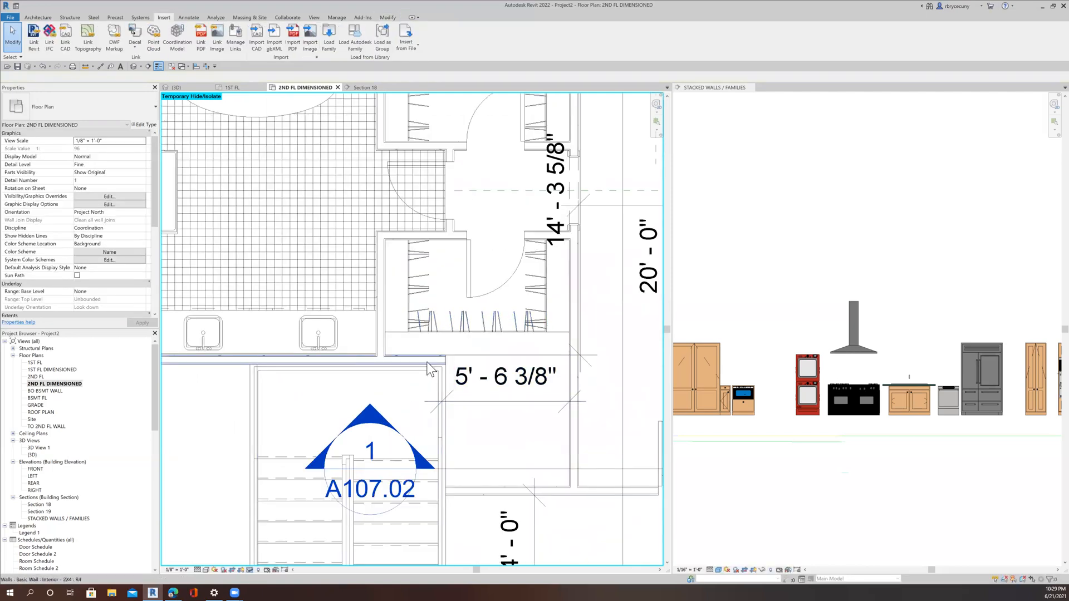
scroll(427, 362, up, 2)
middle_drag(427, 362, 443, 329)
scroll(443, 329, down, 2)
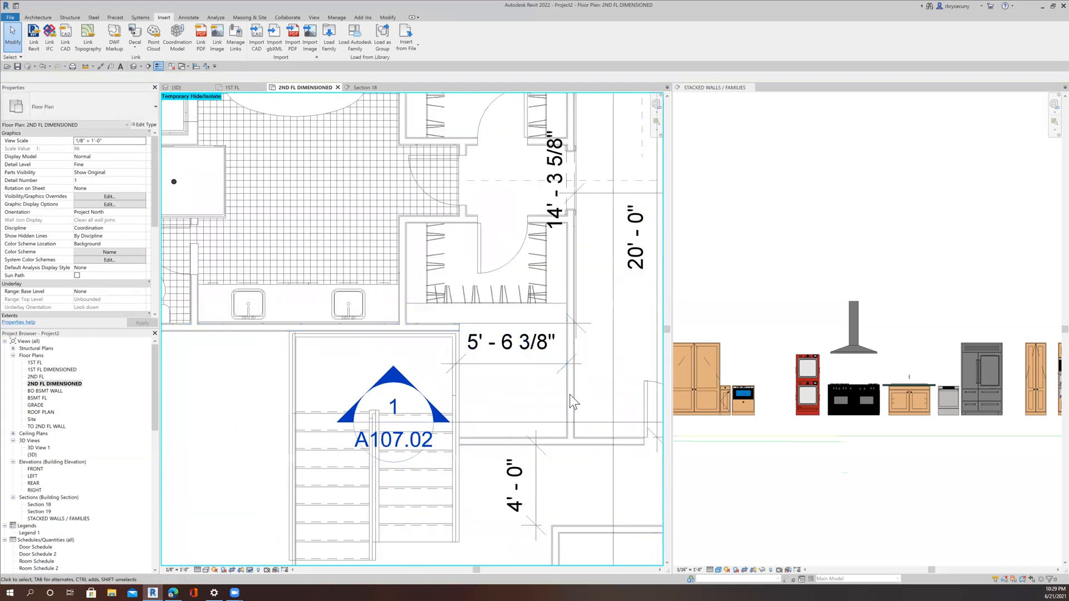
click(567, 403)
right_click(566, 403)
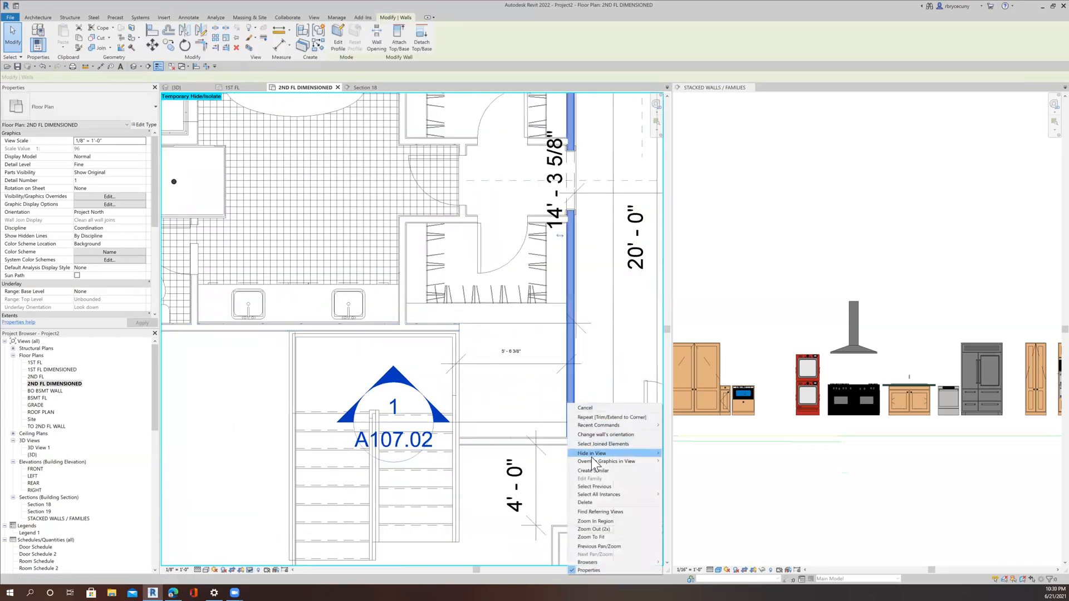
click(592, 471)
click(483, 346)
click(478, 406)
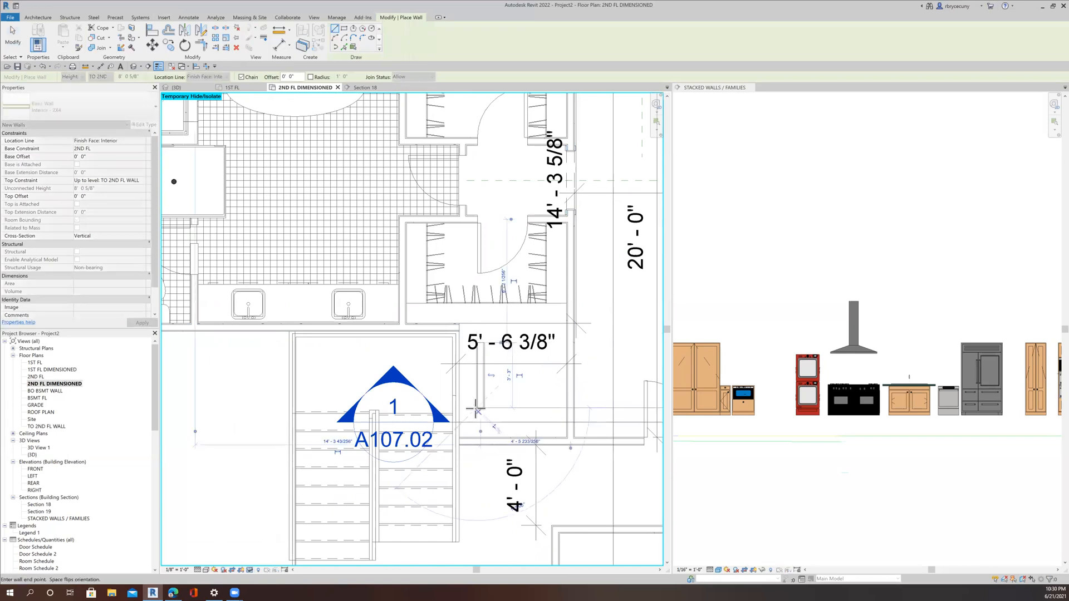
key(Escape)
key(Escape)
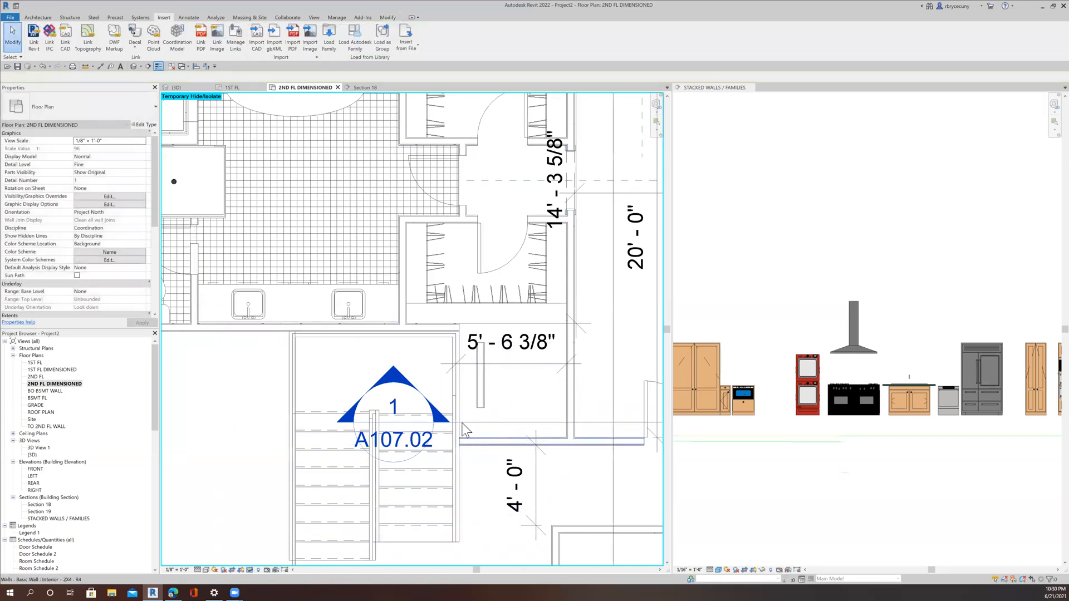
Align the core face of the new short wall with the core face of the staircase's side wall.
scroll(460, 431, up, 3)
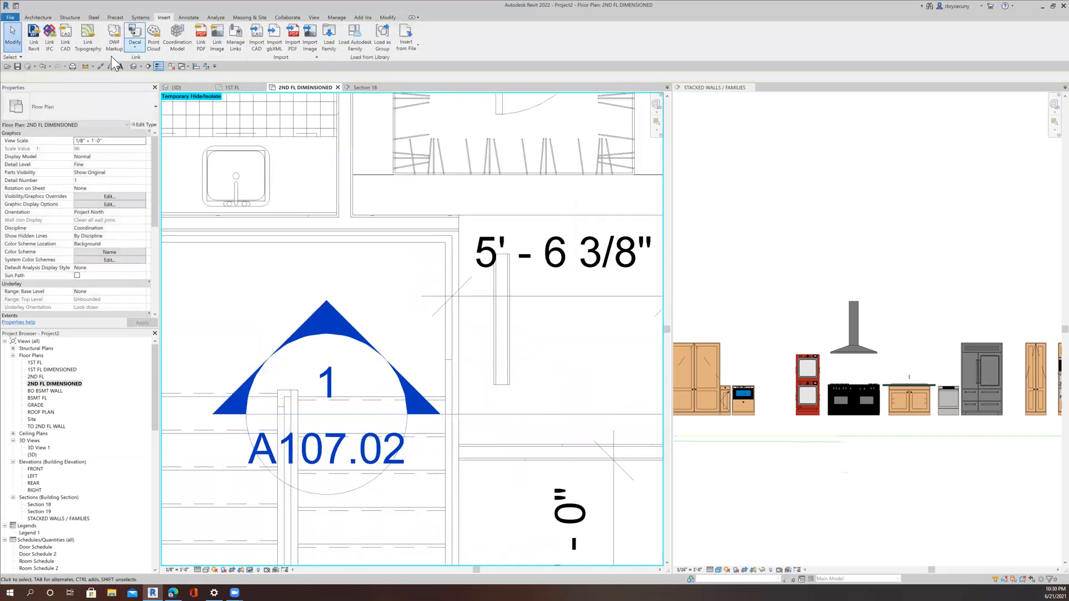
click(196, 66)
scroll(489, 387, up, 2)
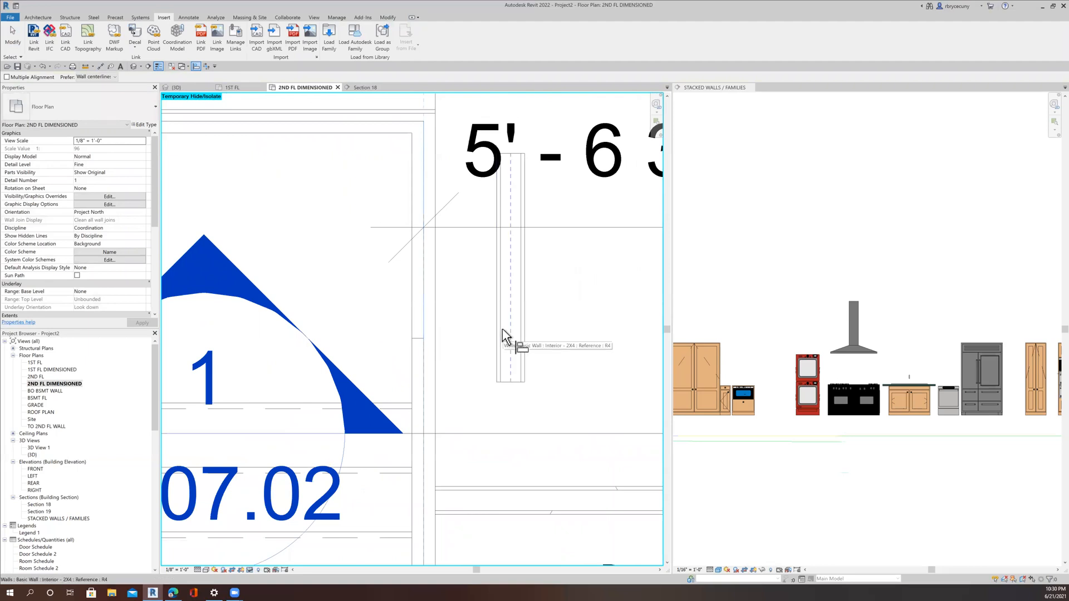
key(Tab)
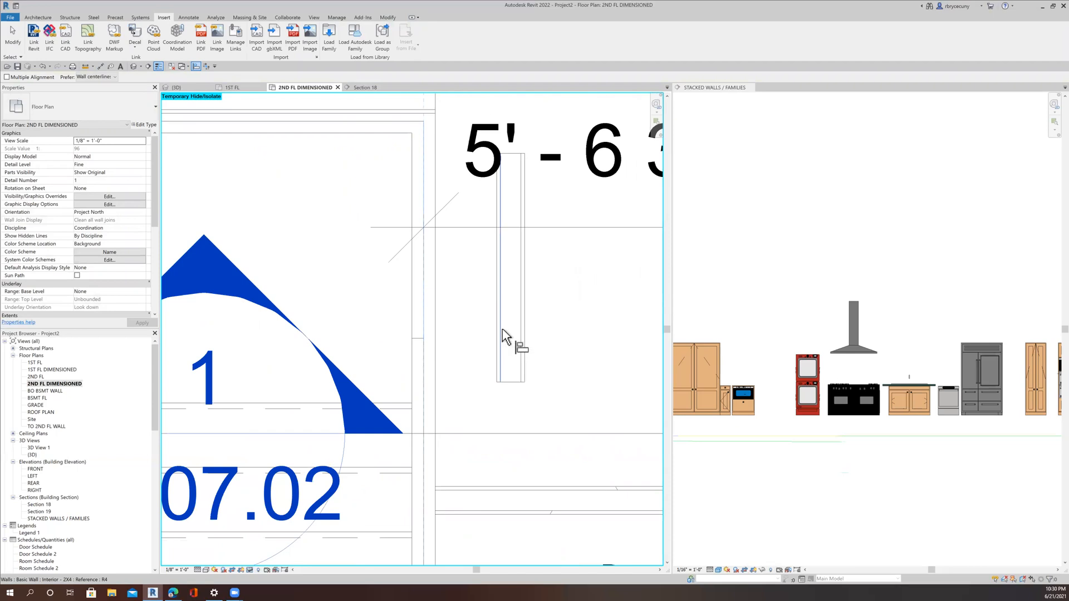
click(503, 328)
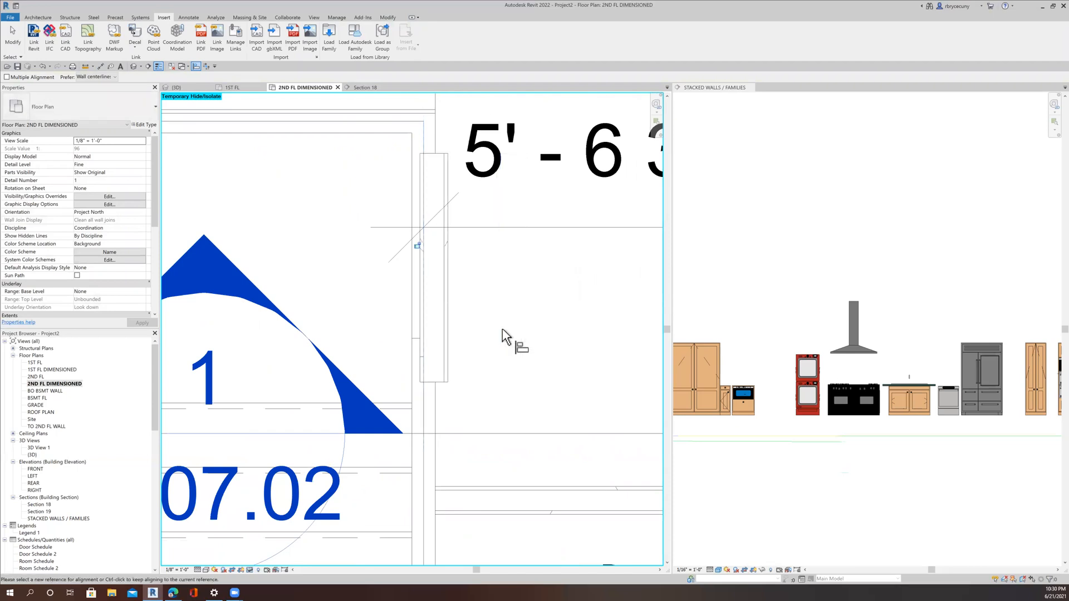
scroll(502, 328, down, 2)
middle_drag(502, 328, 518, 361)
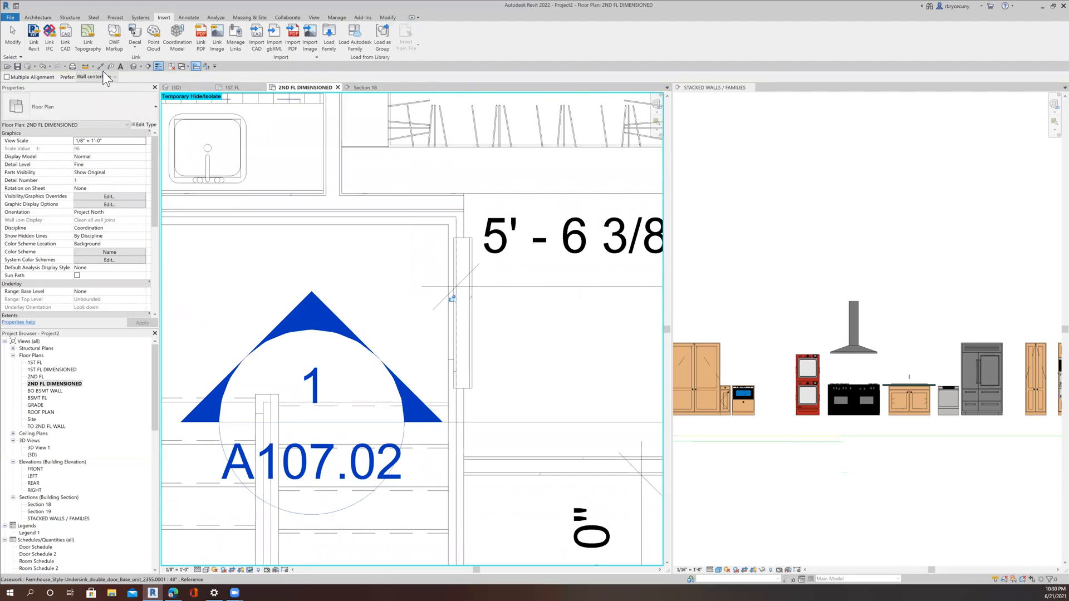
Trim the new wall into corners with the closet's lower wall and the hall wall, merging the niche into the walk-in closet.
click(206, 67)
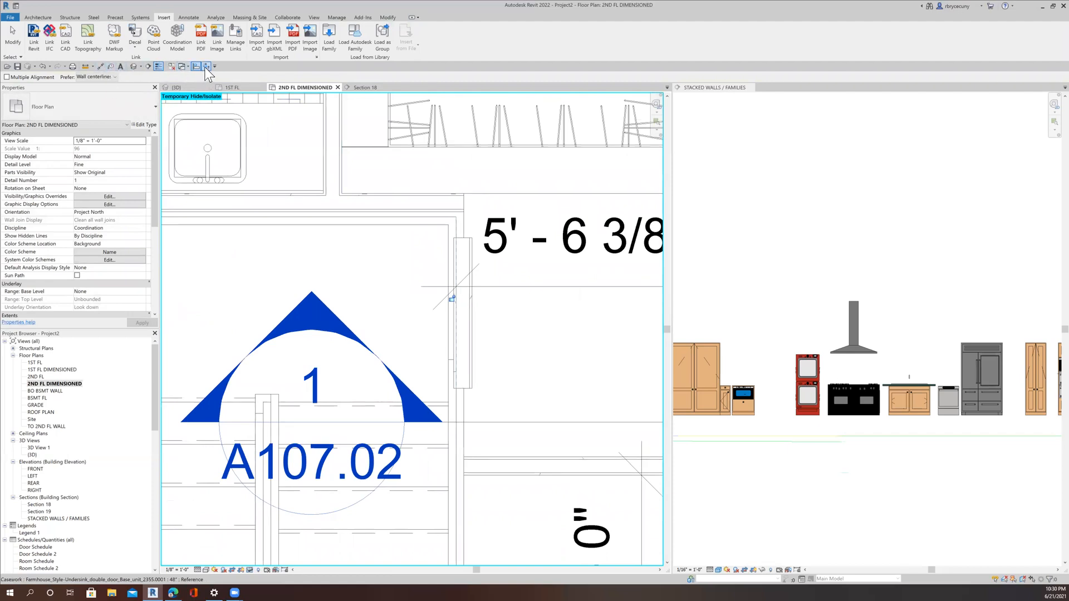
click(462, 257)
middle_drag(499, 317, 509, 238)
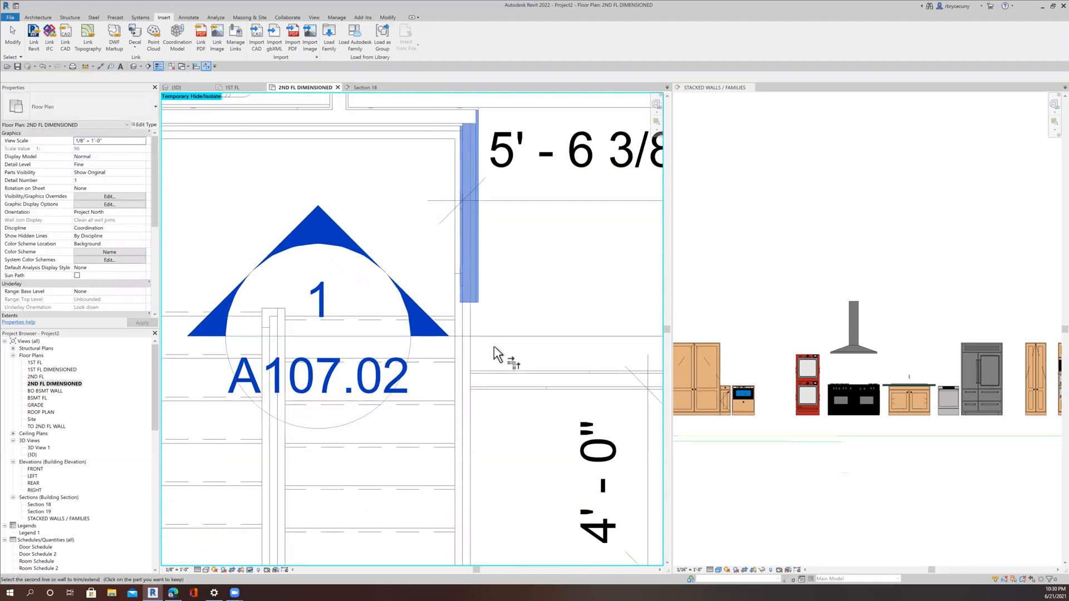
click(499, 372)
scroll(494, 354, down, 5)
middle_drag(546, 345, 545, 363)
scroll(515, 320, up, 3)
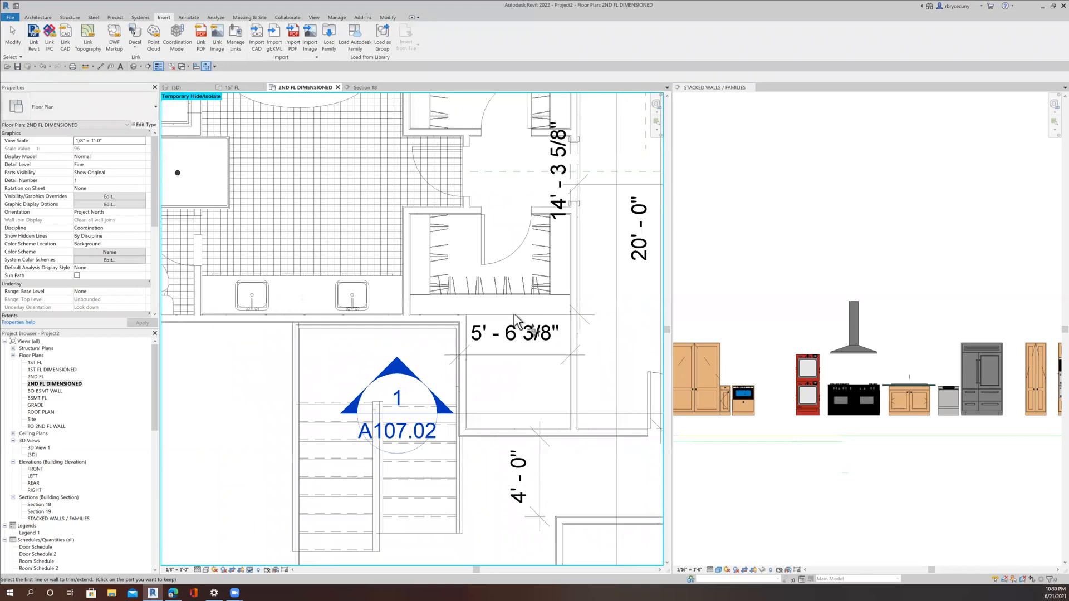
click(13, 40)
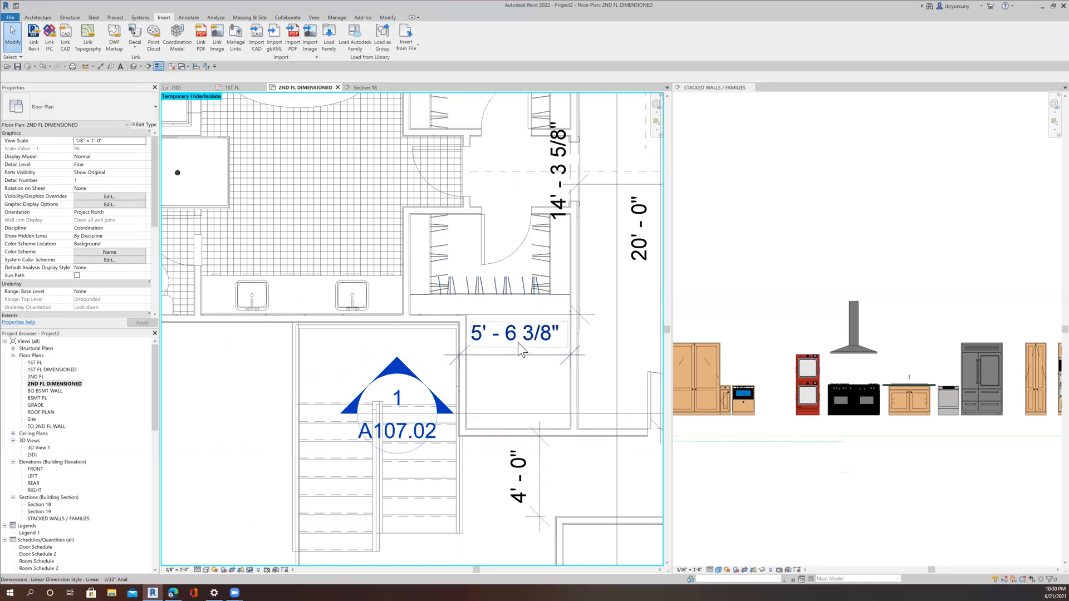
Delete the hangers crossing the lower closet and stretch the bedroom-side hangers down to the hall wall, about 10' 8" long.
right_click(513, 313)
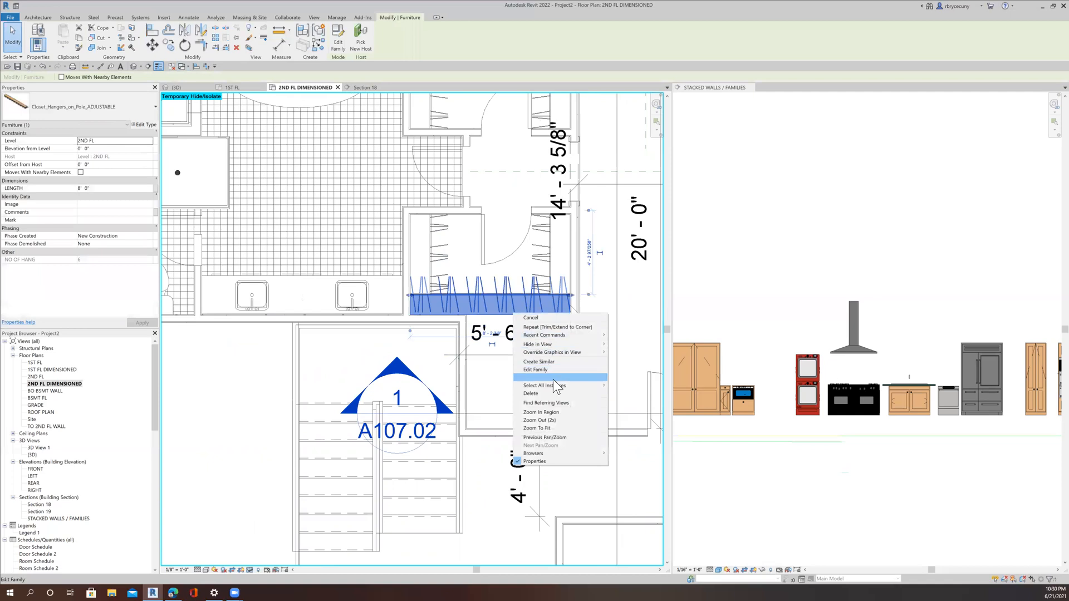
click(548, 393)
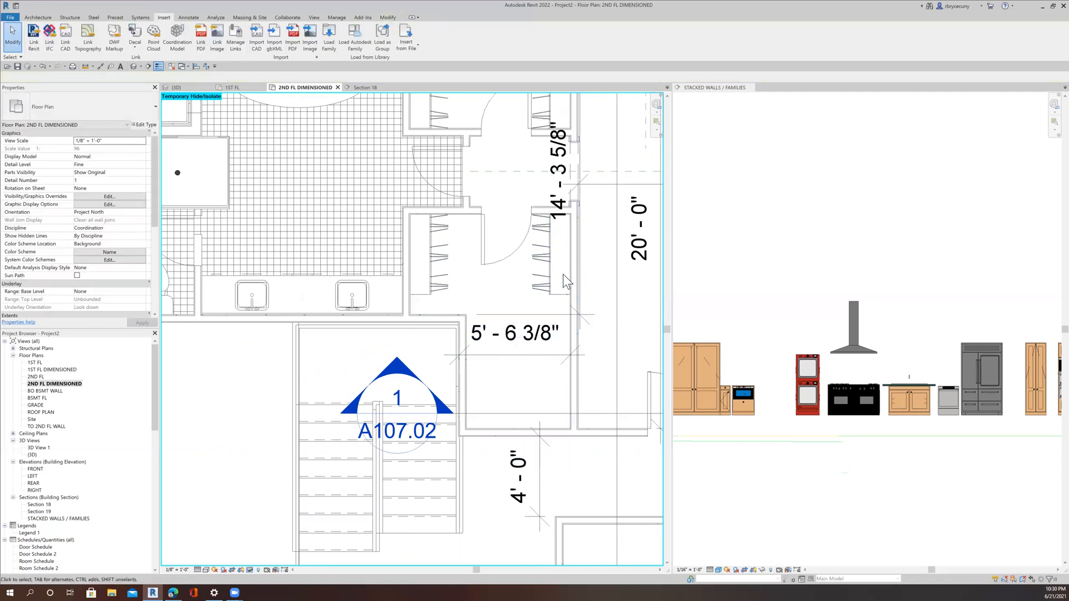
click(556, 298)
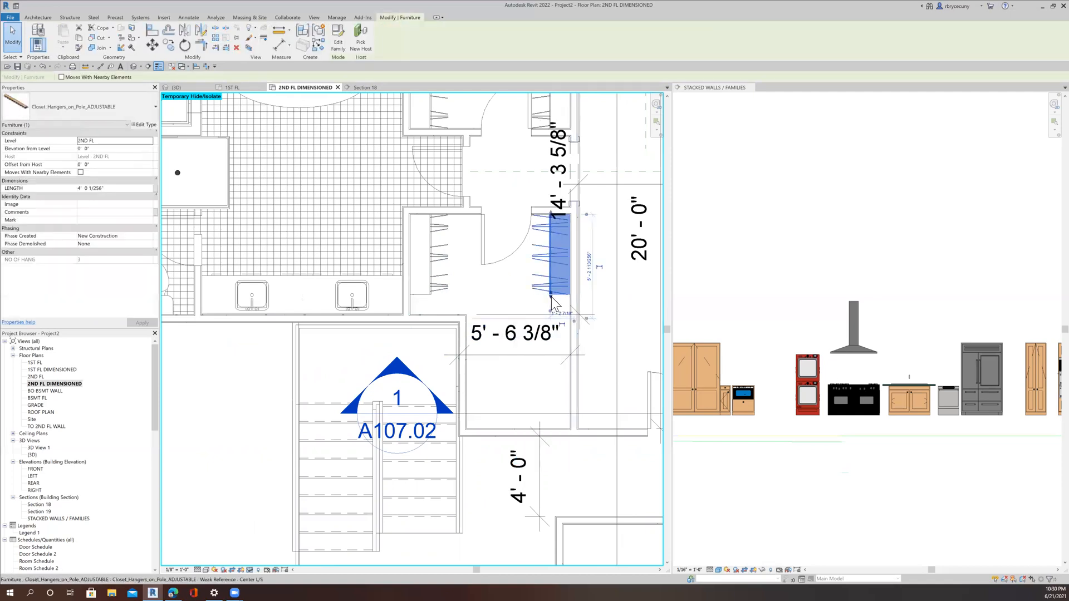
drag(555, 391, 550, 428)
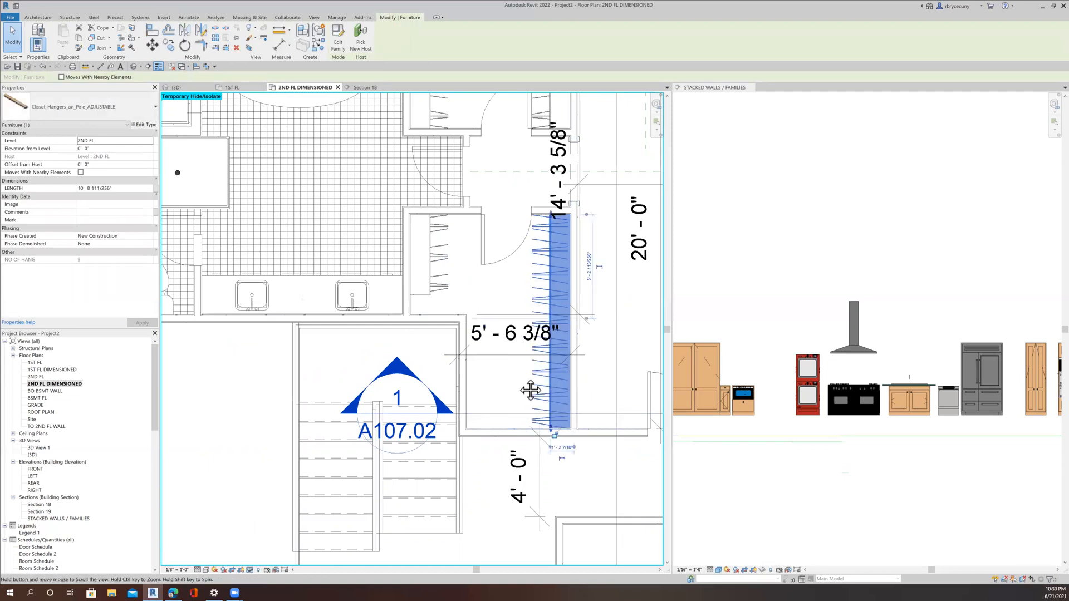
Stretch the bathroom-side hangers in the lower closet down to its short wall, about 5' 0" long.
scroll(385, 275, up, 3)
scroll(450, 309, up, 3)
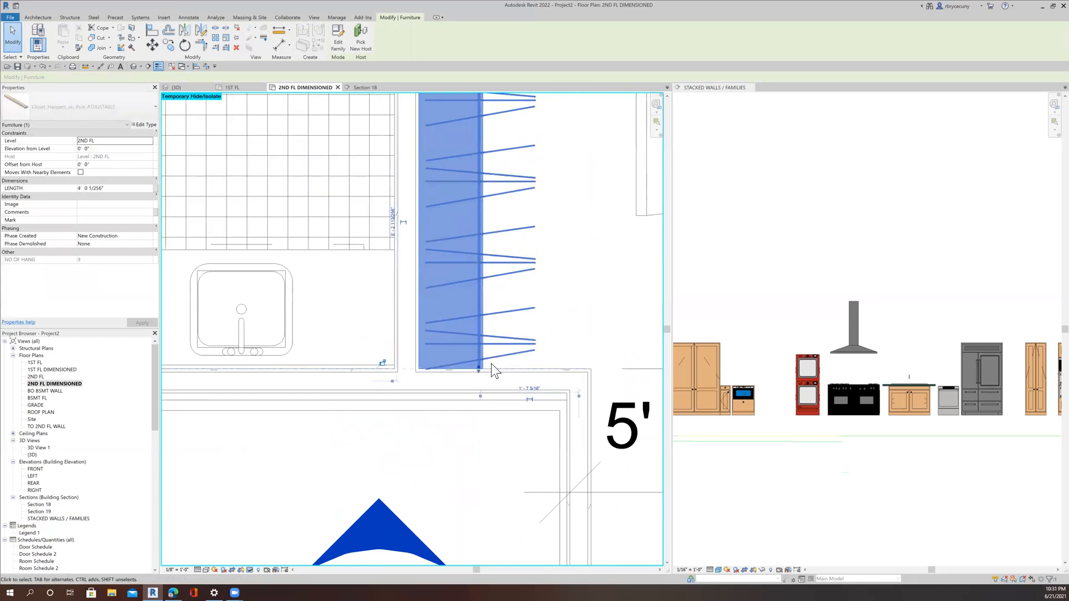
scroll(490, 365, down, 3)
scroll(507, 281, up, 2)
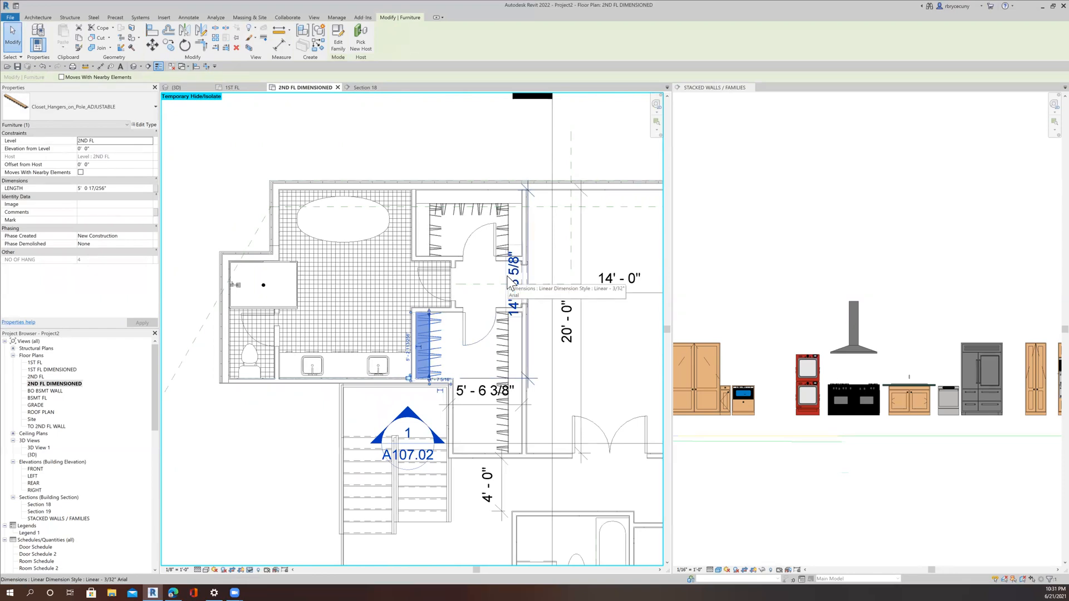
Delete the 14' - 3 5/8" and 5' - 6 3/8" dimensions around the walk-in closets.
scroll(512, 281, up, 3)
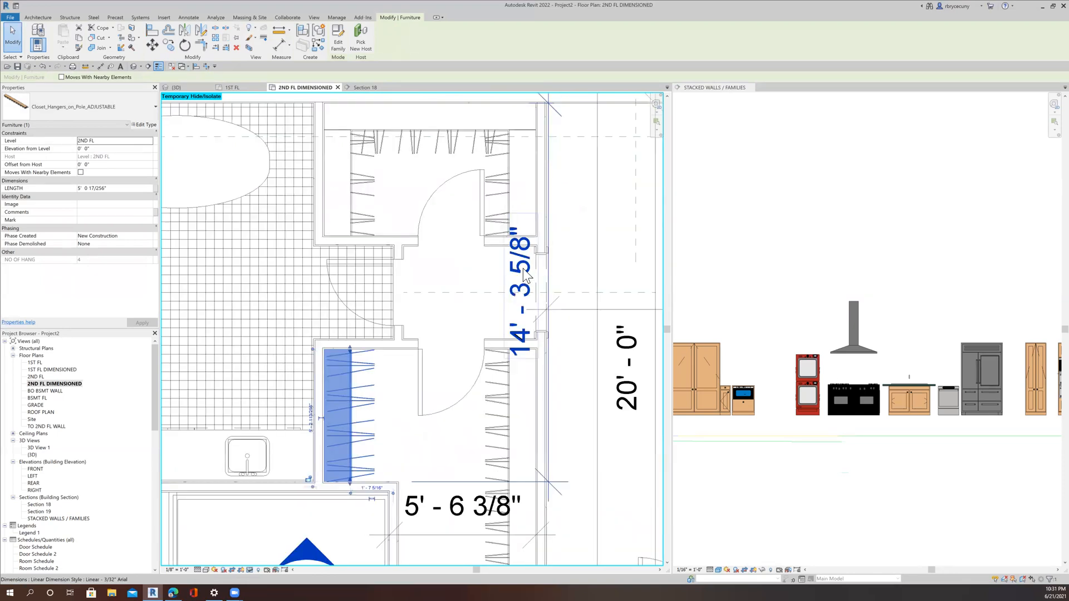
scroll(525, 274, down, 2)
key(Escape)
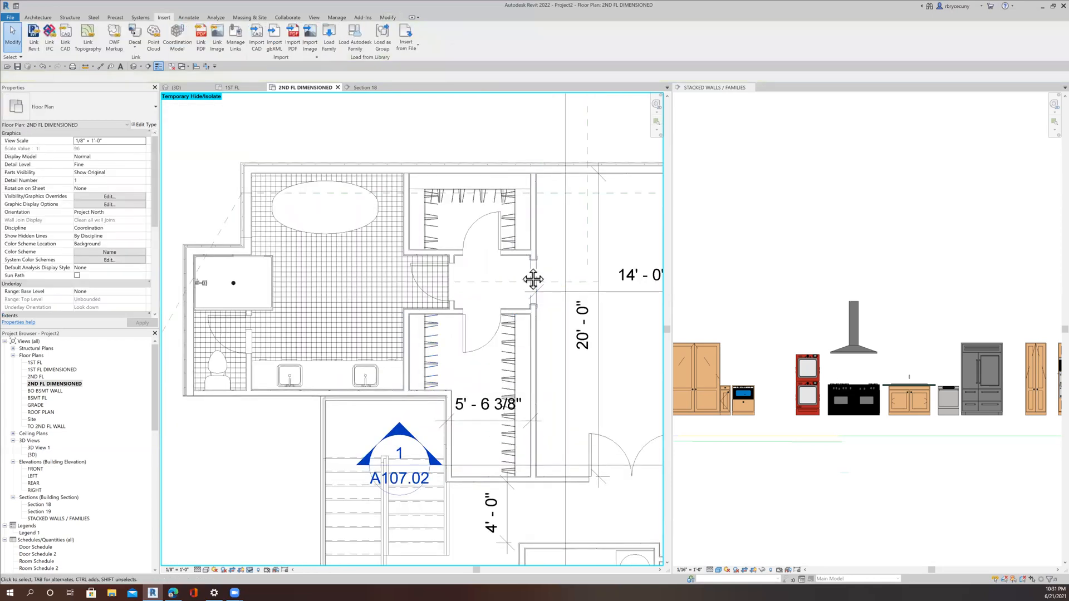
middle_drag(523, 273, 504, 269)
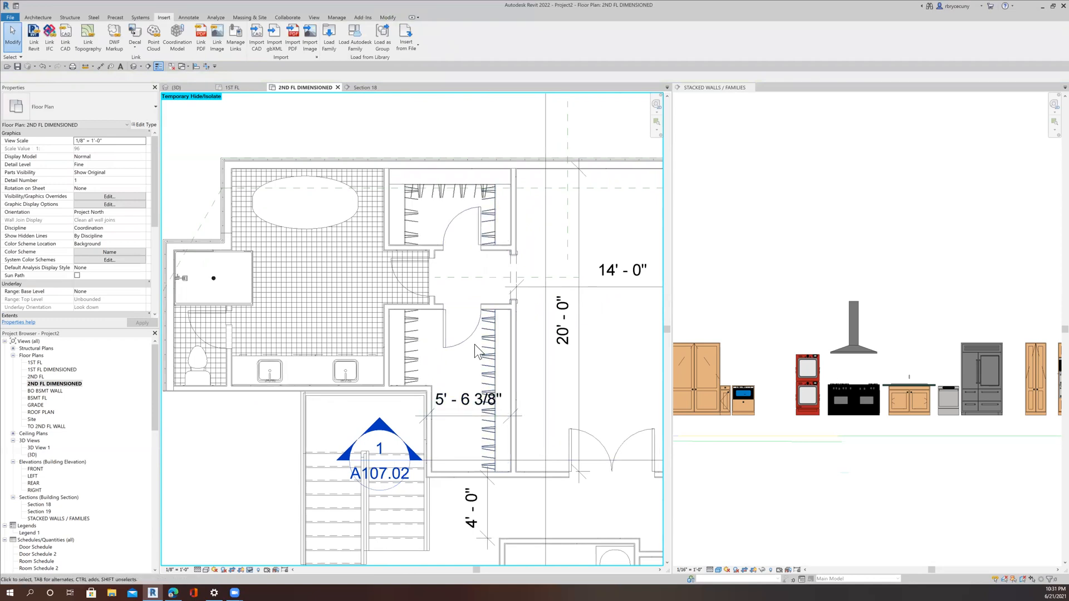
click(467, 411)
key(Delete)
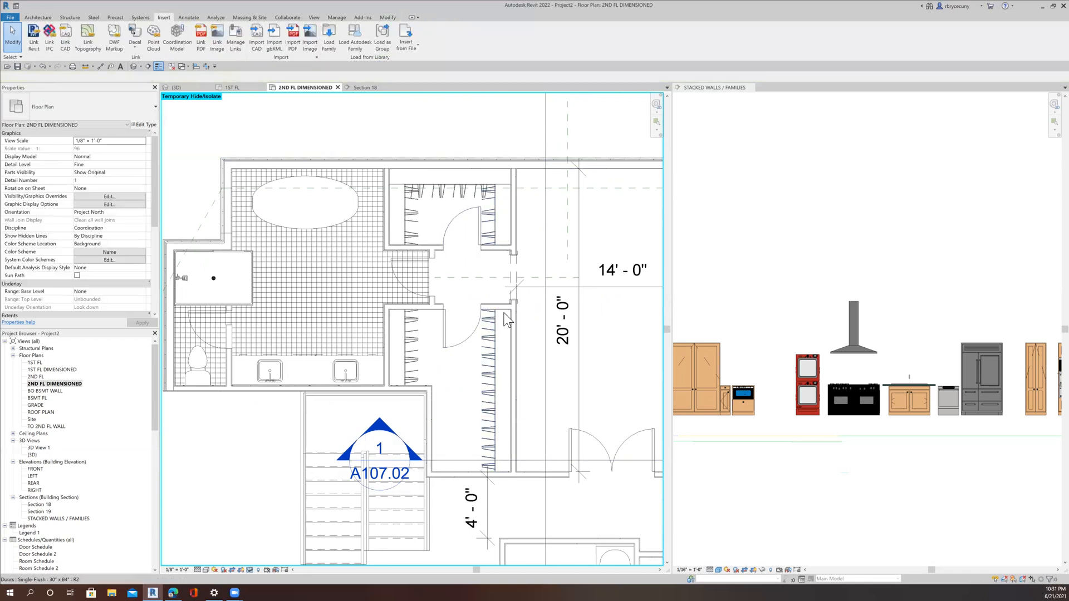
Dimension the upper walk-in closet's depth between the inner faces of its door wall and exterior wall.
scroll(499, 316, down, 2)
scroll(501, 316, down, 2)
scroll(501, 368, up, 2)
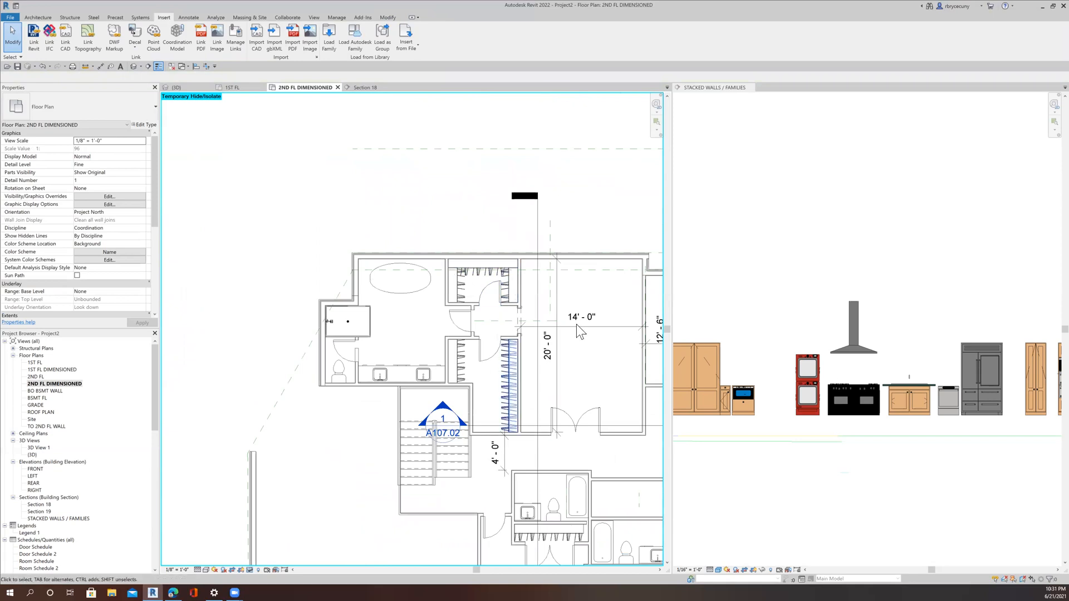
middle_drag(474, 366, 449, 341)
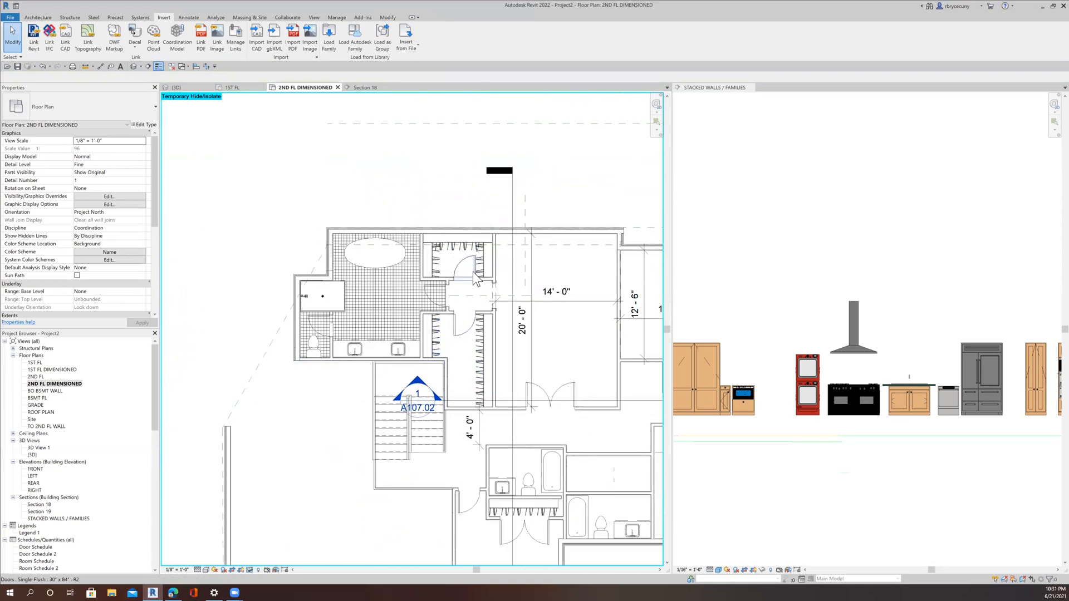
scroll(474, 279, up, 1)
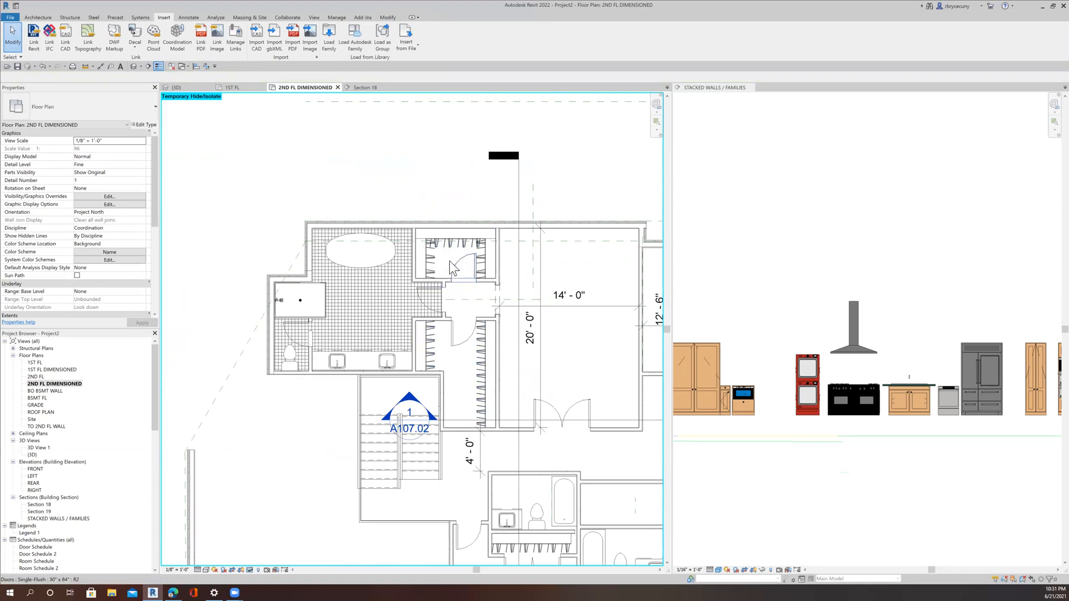
scroll(449, 261, up, 3)
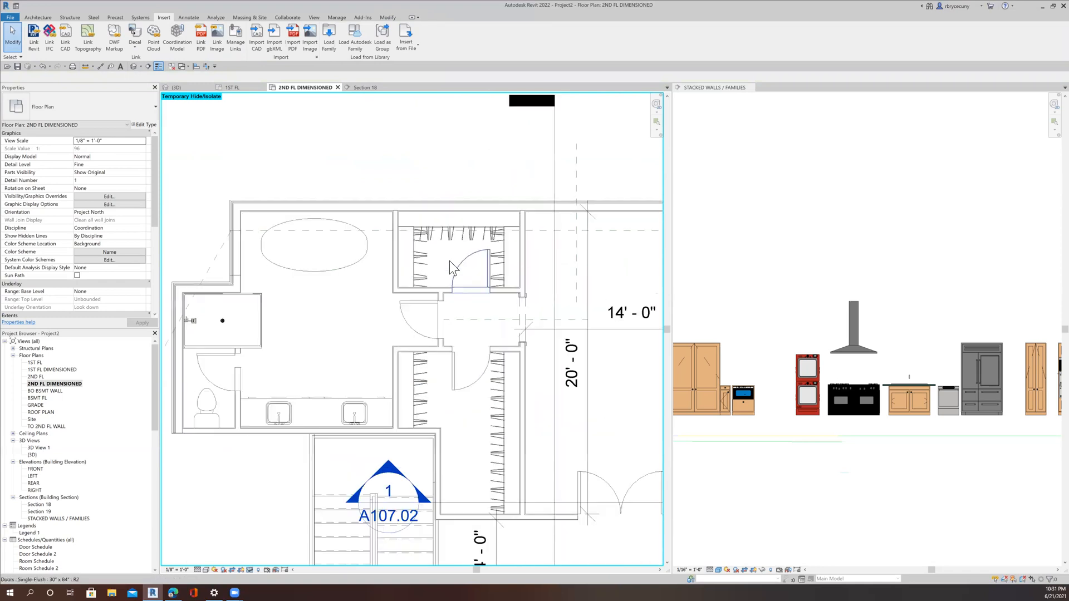
click(100, 67)
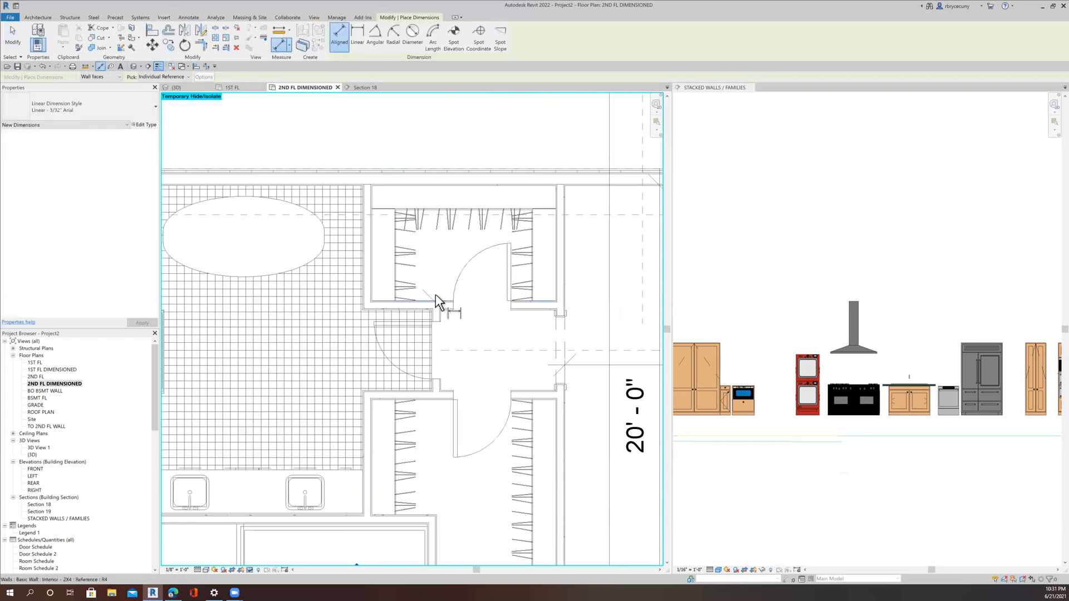
click(441, 185)
click(465, 132)
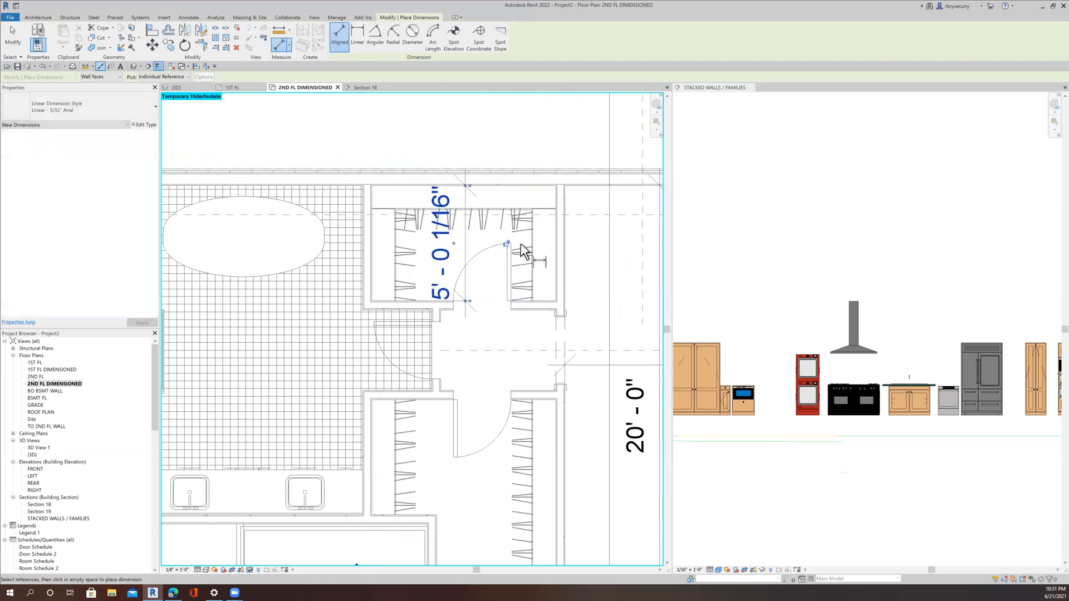
scroll(520, 249, down, 4)
scroll(507, 265, up, 3)
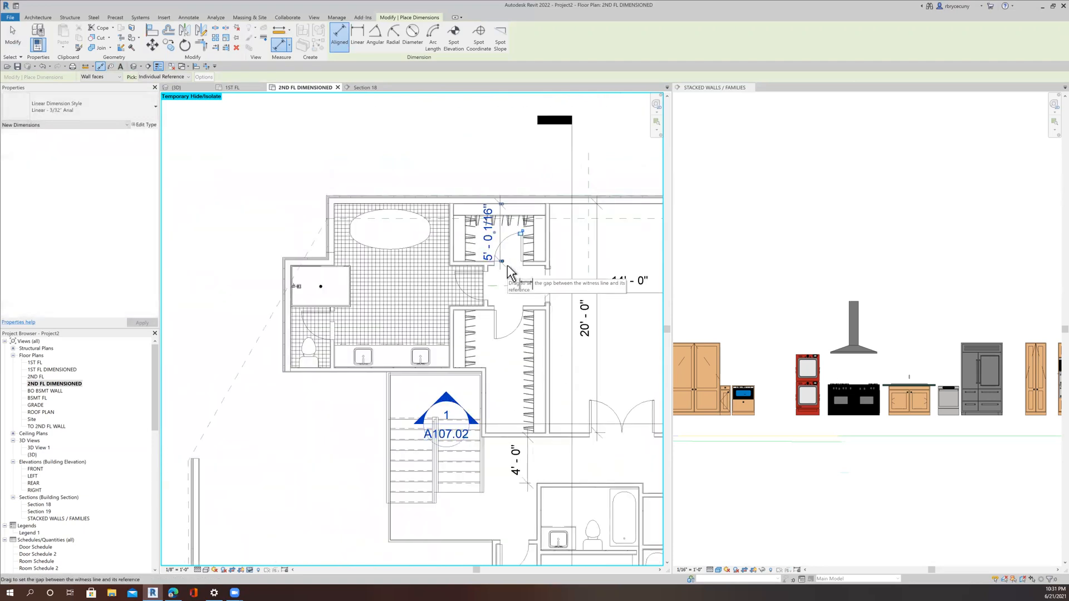
middle_drag(520, 279, 512, 272)
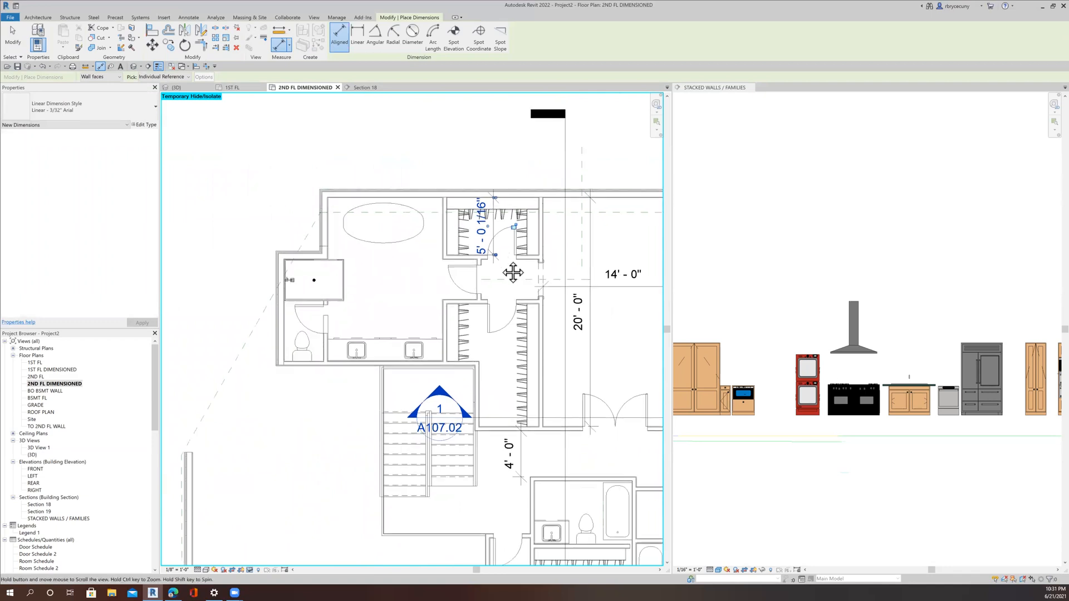
click(14, 44)
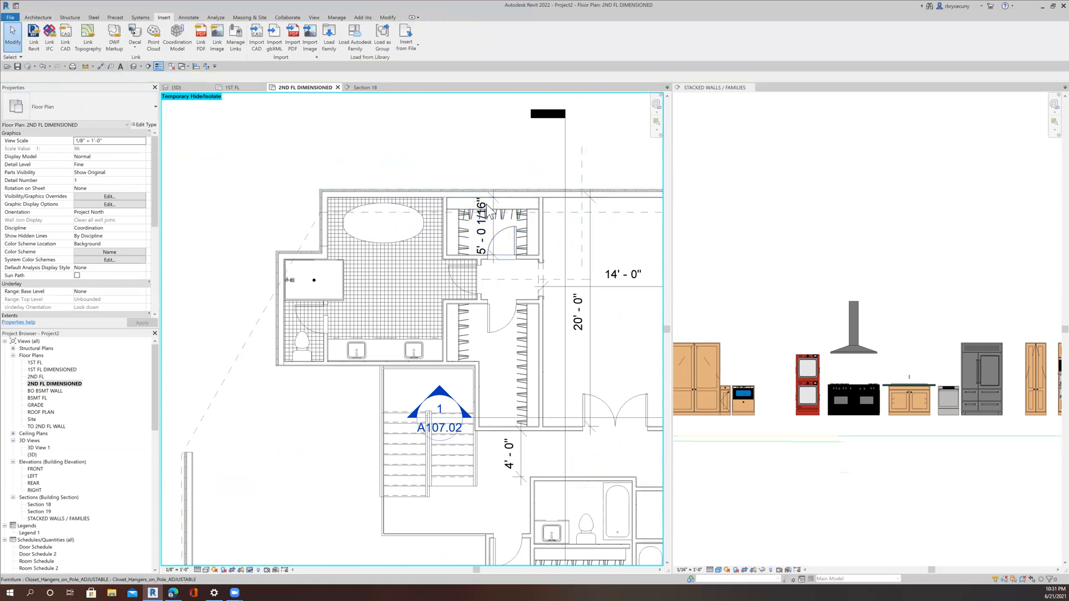
scroll(474, 230, up, 1)
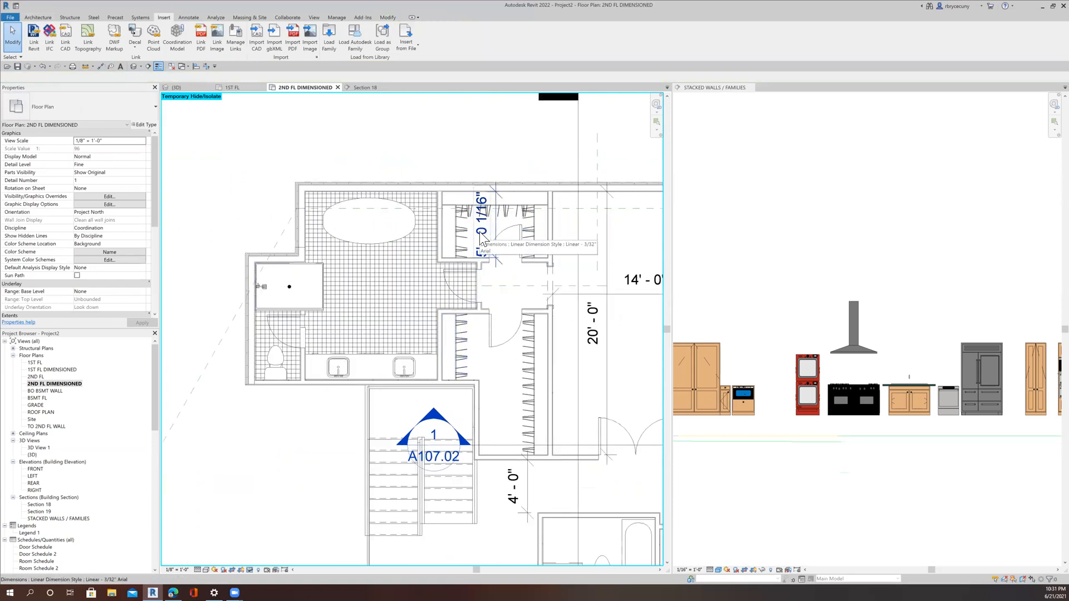
scroll(482, 239, down, 3)
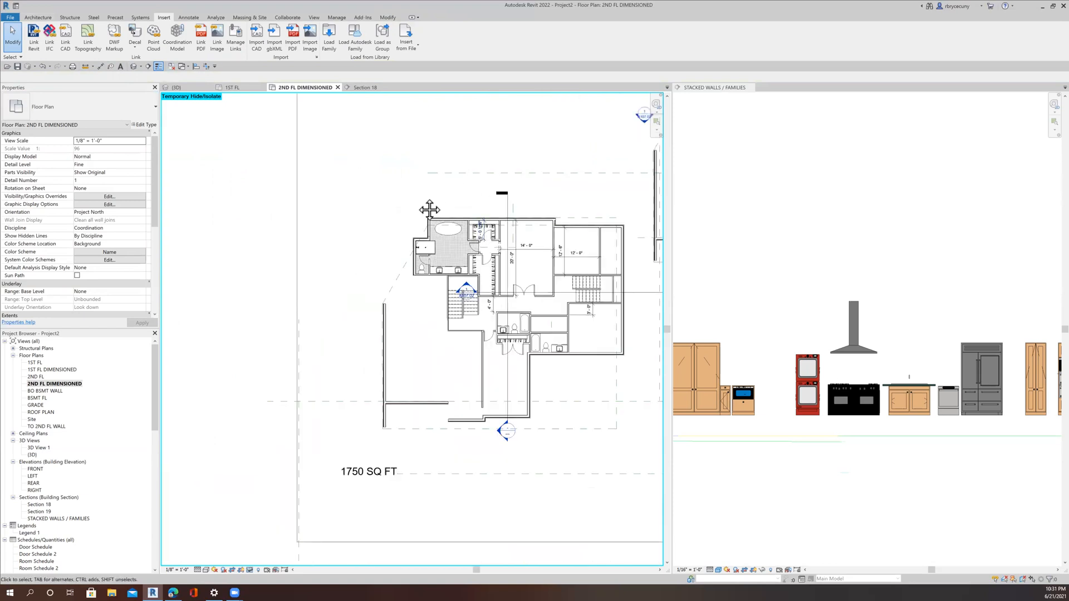
Delete the depth dimension in the upper walk-in closet.
scroll(477, 207, up, 4)
click(452, 288)
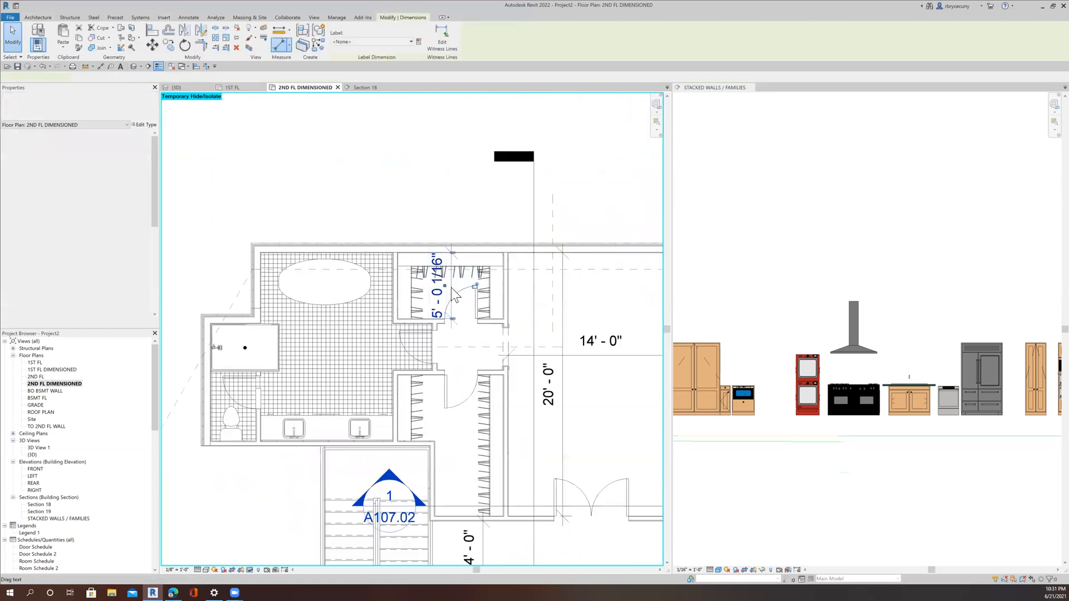
key(Escape)
Stretch the hangers in the double-door closet below the hall bathroom to the closet's side wall, about 8' 6" long.
scroll(452, 289, down, 3)
middle_drag(451, 288, 399, 231)
middle_drag(479, 312, 486, 318)
scroll(445, 405, up, 6)
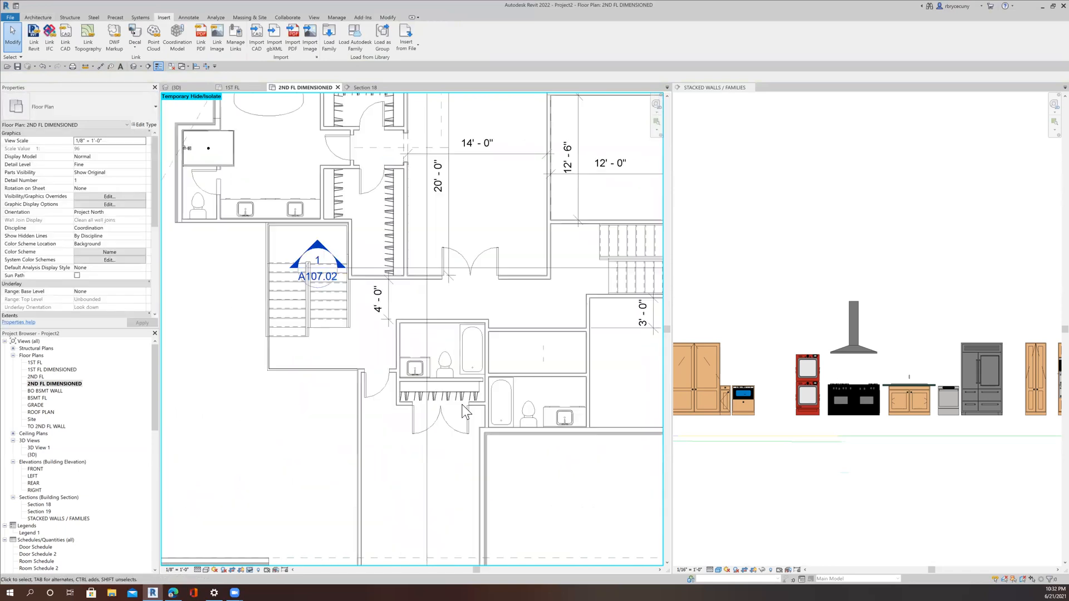
click(468, 388)
scroll(467, 379, up, 2)
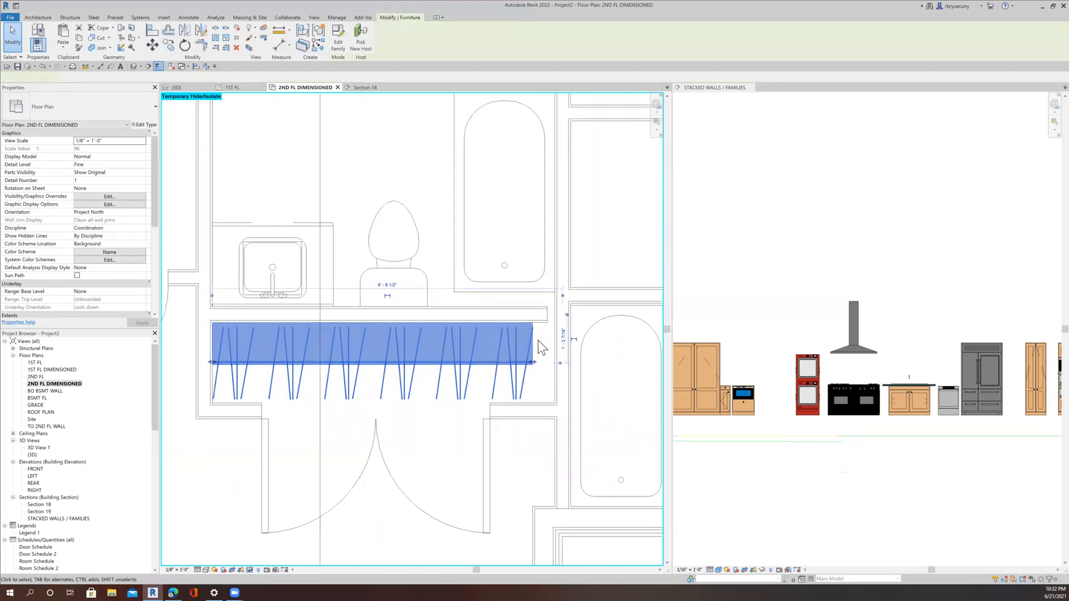
drag(533, 361, 546, 342)
click(539, 310)
Copy the double-door closet's hangers into the upper inner corner of the empty closet beside the hall bathroom.
scroll(460, 364, down, 5)
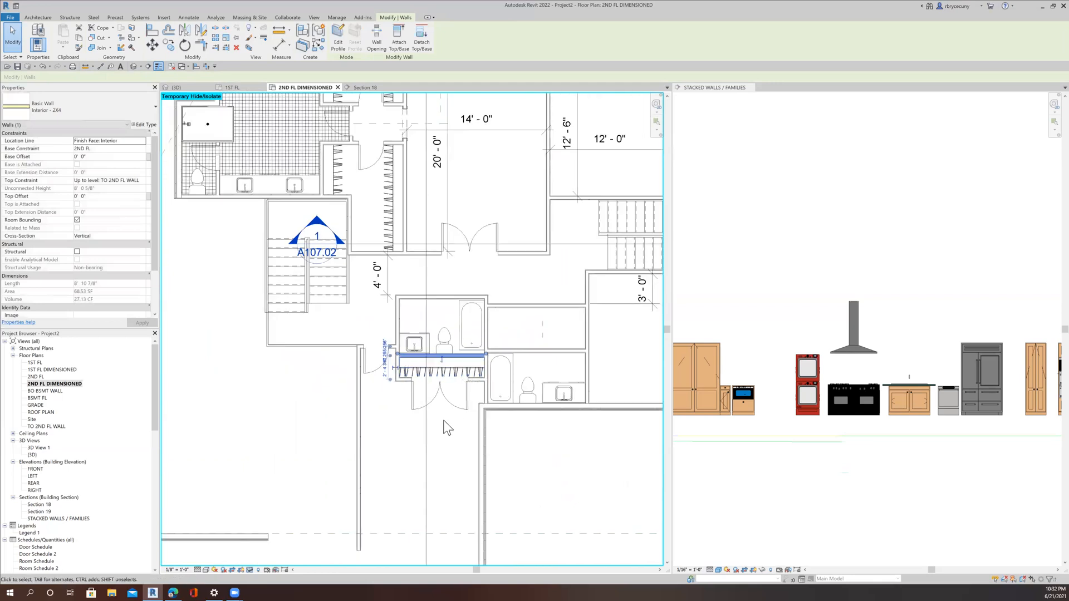
scroll(448, 427, down, 4)
scroll(501, 369, up, 5)
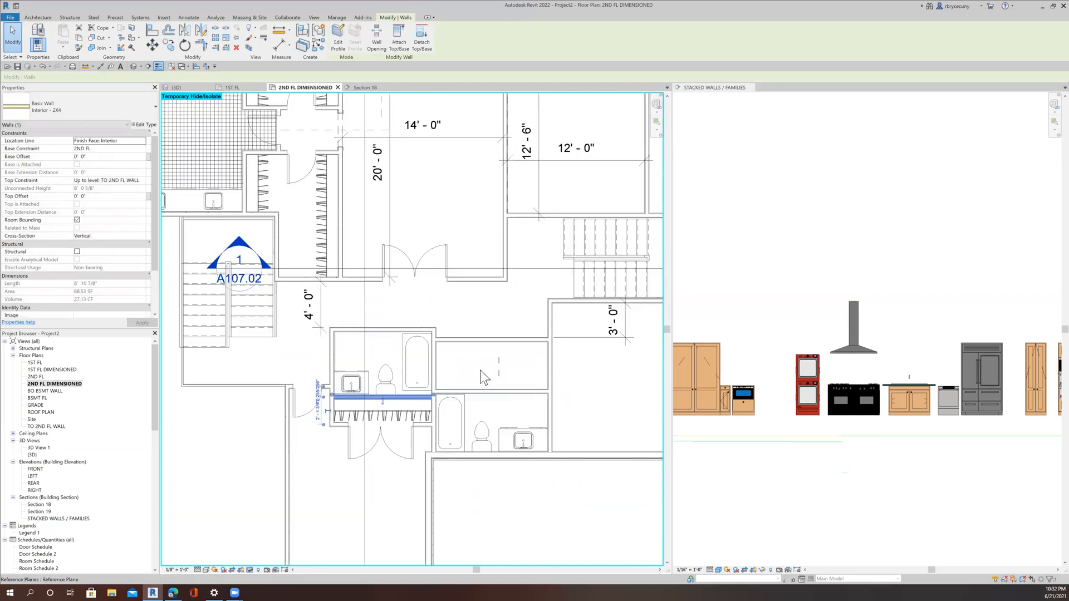
scroll(470, 365, down, 2)
scroll(484, 356, down, 1)
middle_drag(491, 361, 487, 363)
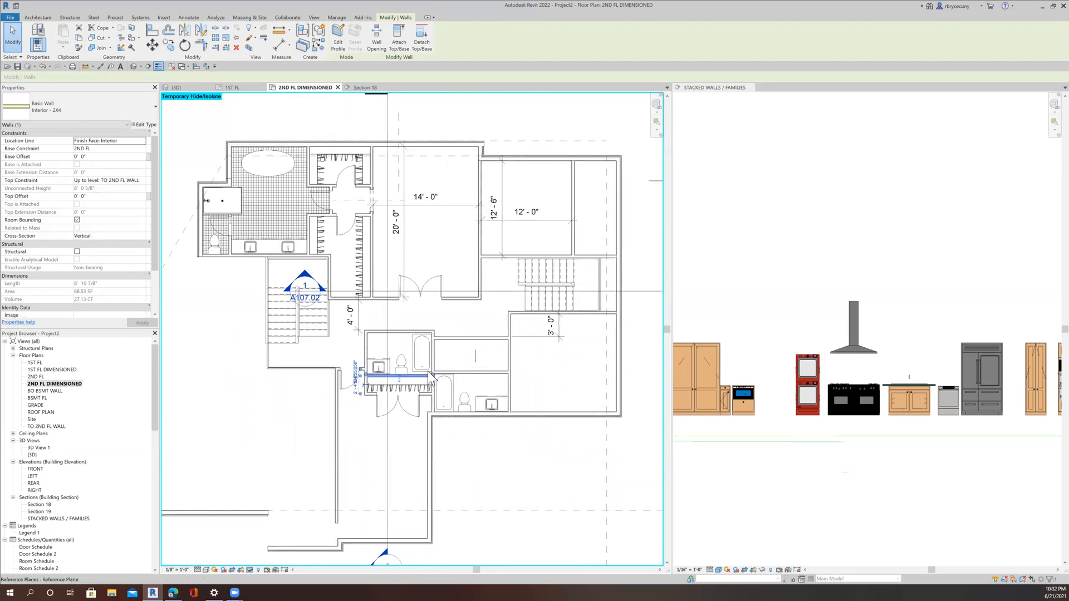
scroll(396, 384, up, 3)
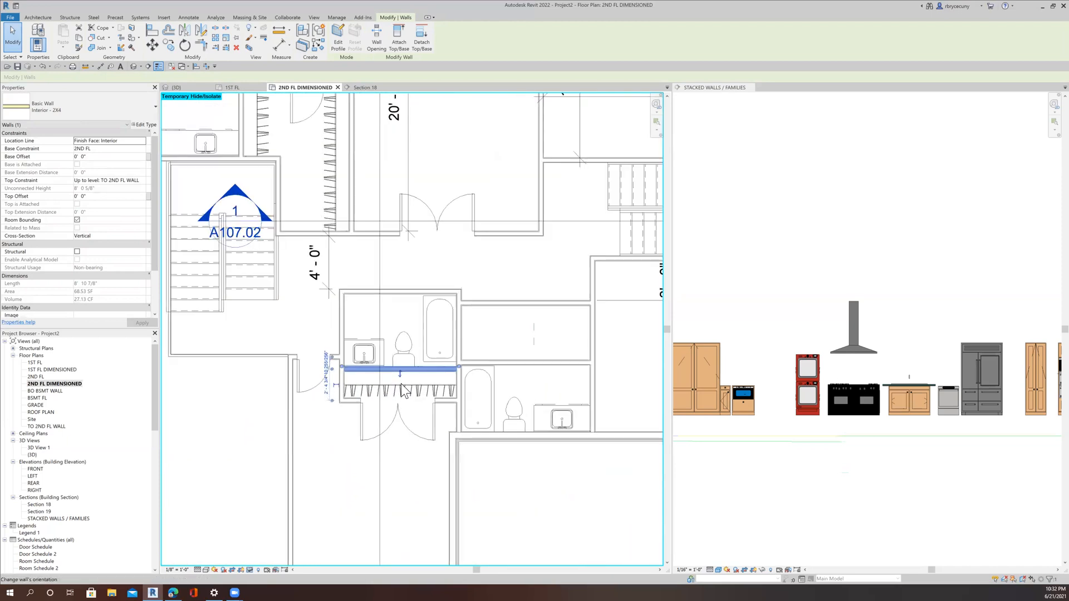
click(401, 387)
click(169, 45)
scroll(349, 382, up, 4)
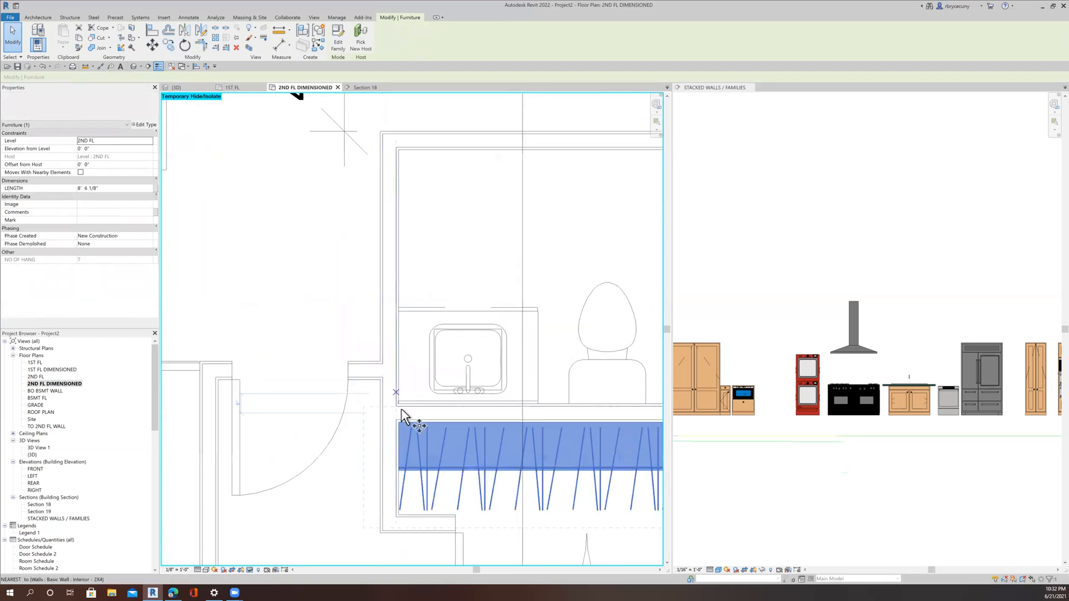
click(398, 423)
scroll(405, 416, down, 3)
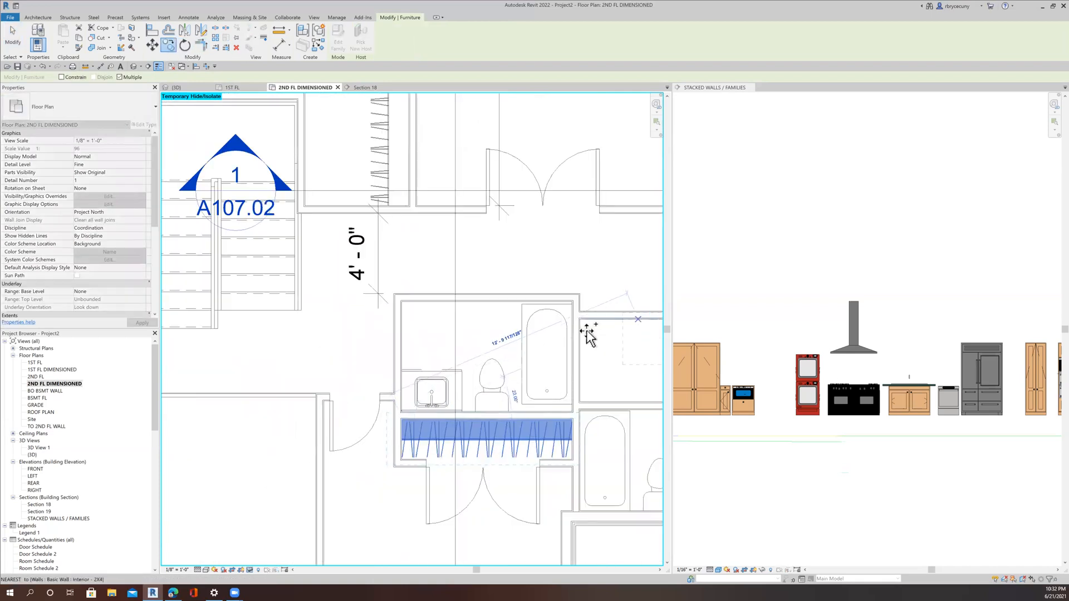
click(581, 322)
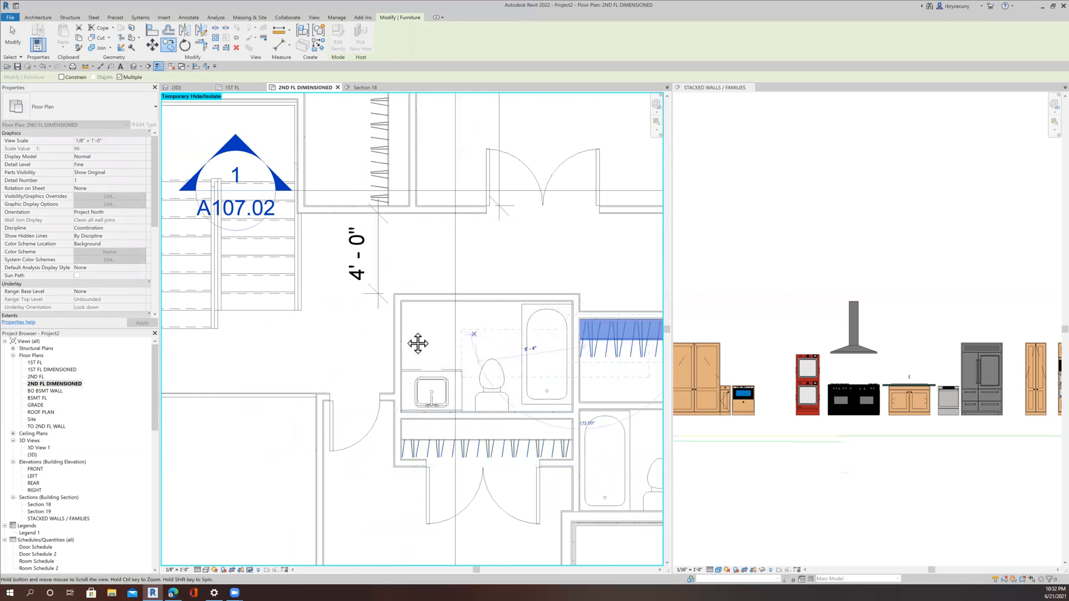
middle_drag(417, 341, 268, 317)
click(17, 42)
Stretch the copied hangers across the closet beside the hall bathroom to its opposite wall, about 9' 9" long.
click(530, 324)
scroll(558, 326, up, 2)
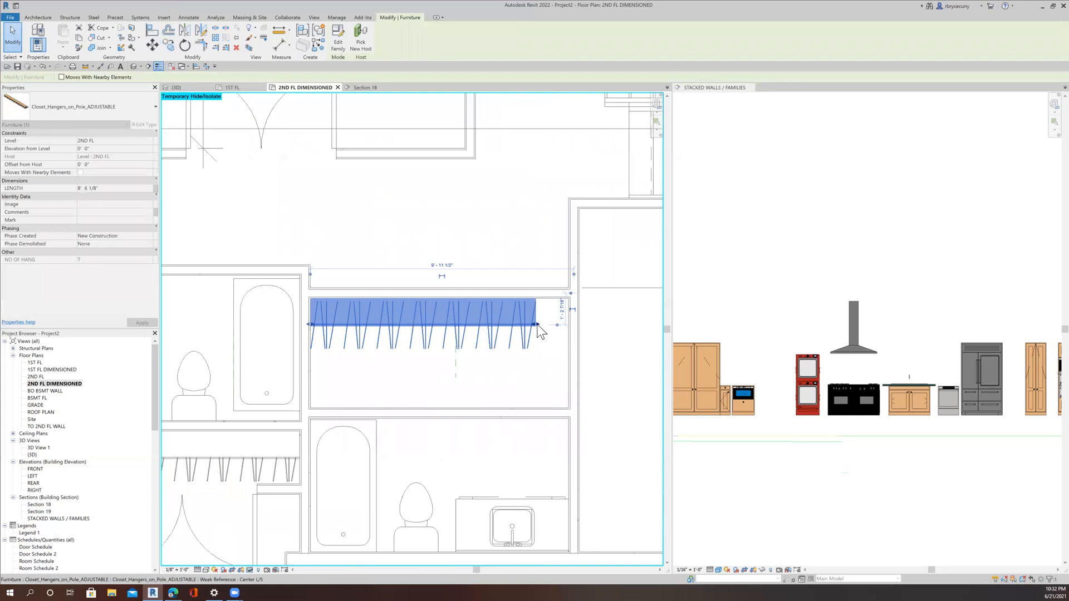
drag(569, 330, 563, 329)
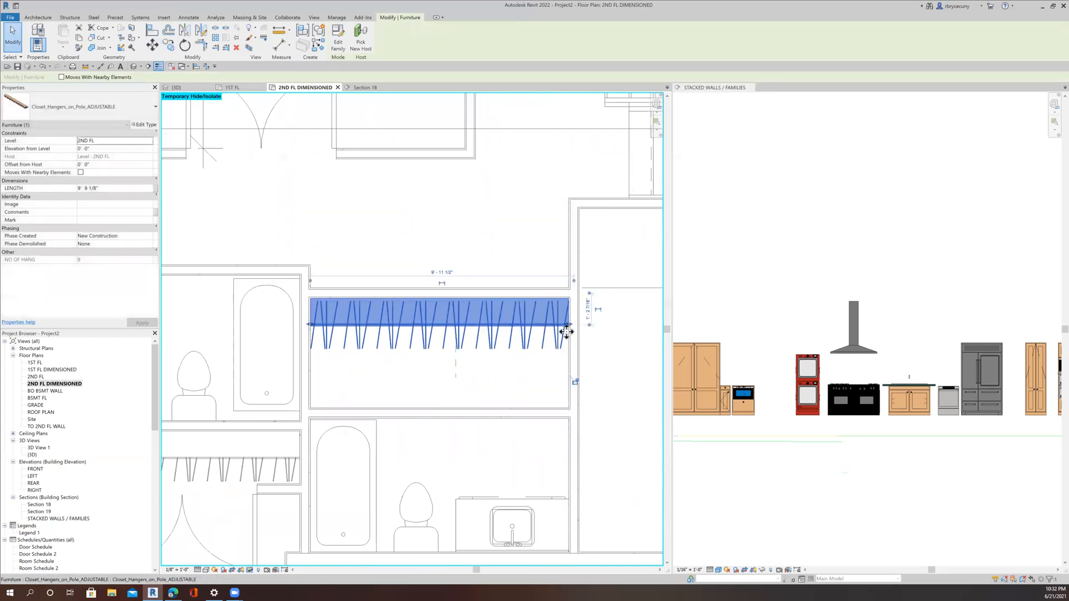
scroll(563, 329, down, 2)
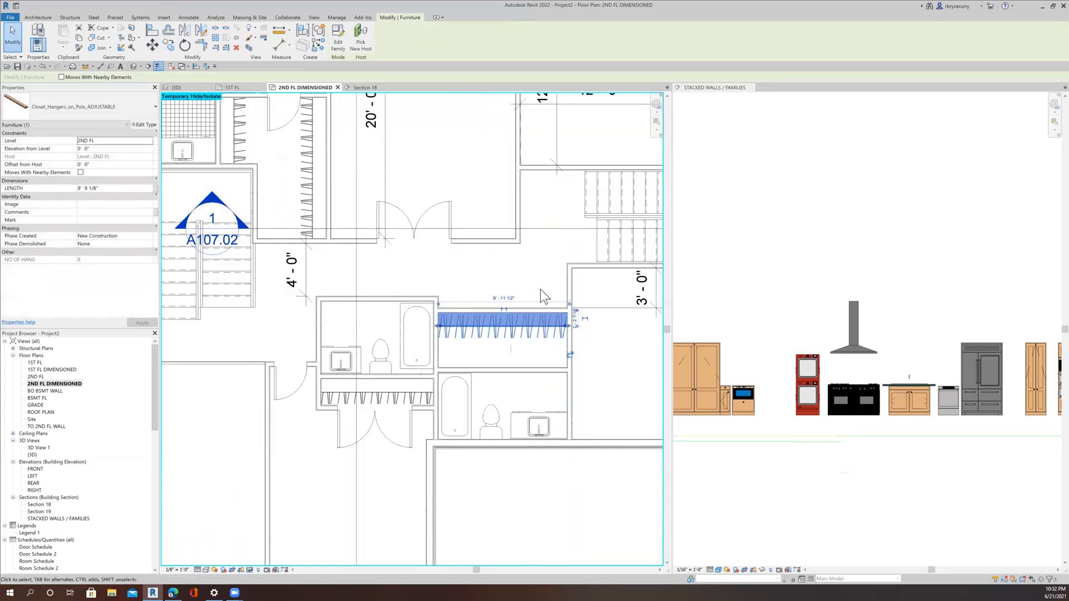
Measure the hallway clearance between the master bedroom's outer corner and the wall corner beside the stairs.
middle_drag(500, 293, 466, 277)
scroll(466, 277, down, 2)
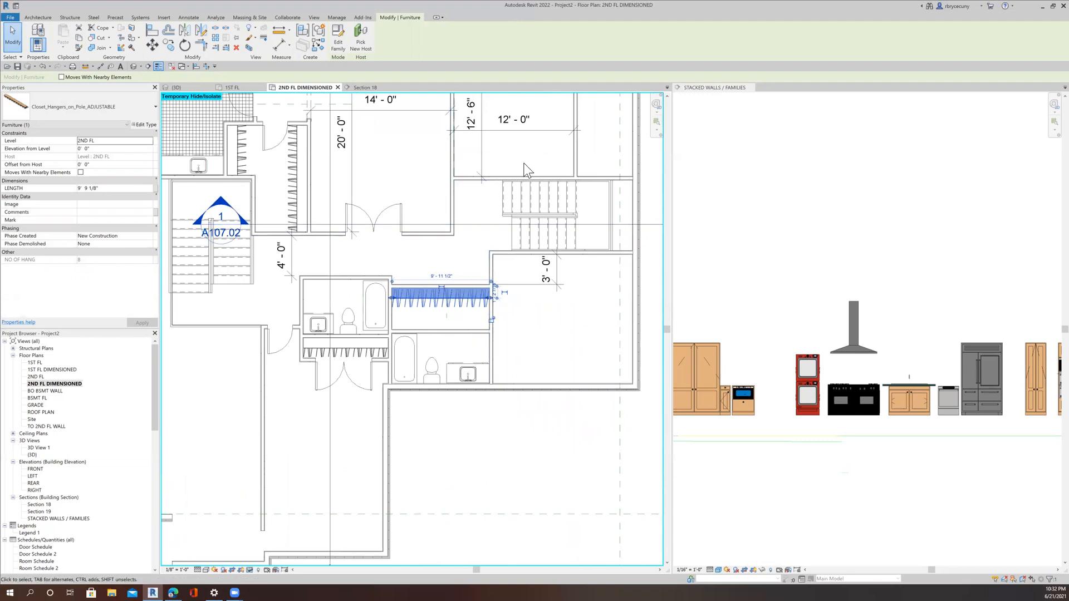
scroll(468, 229, up, 2)
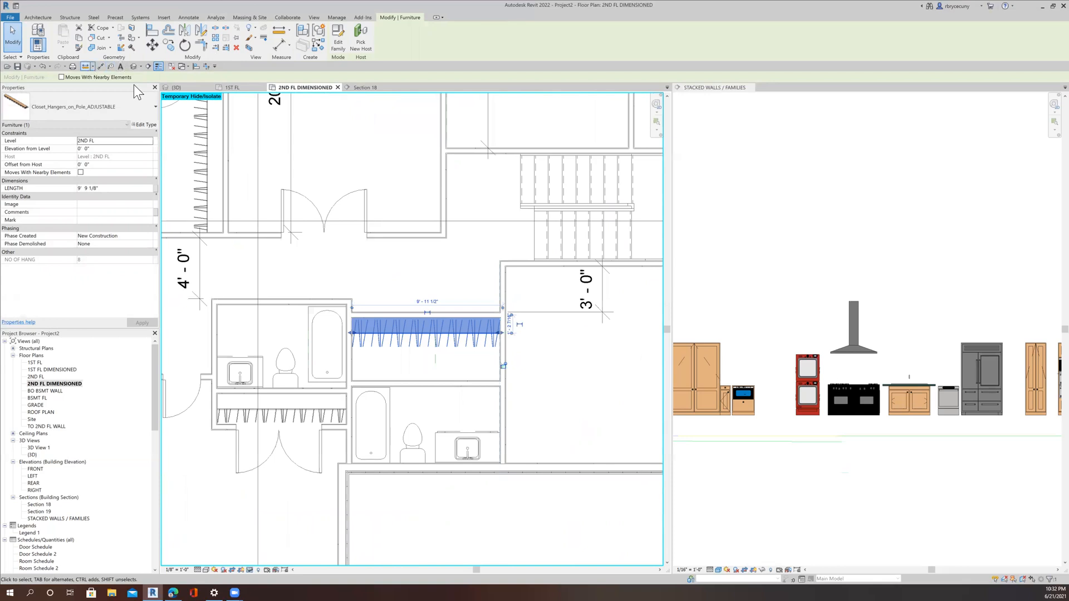
click(85, 66)
click(448, 239)
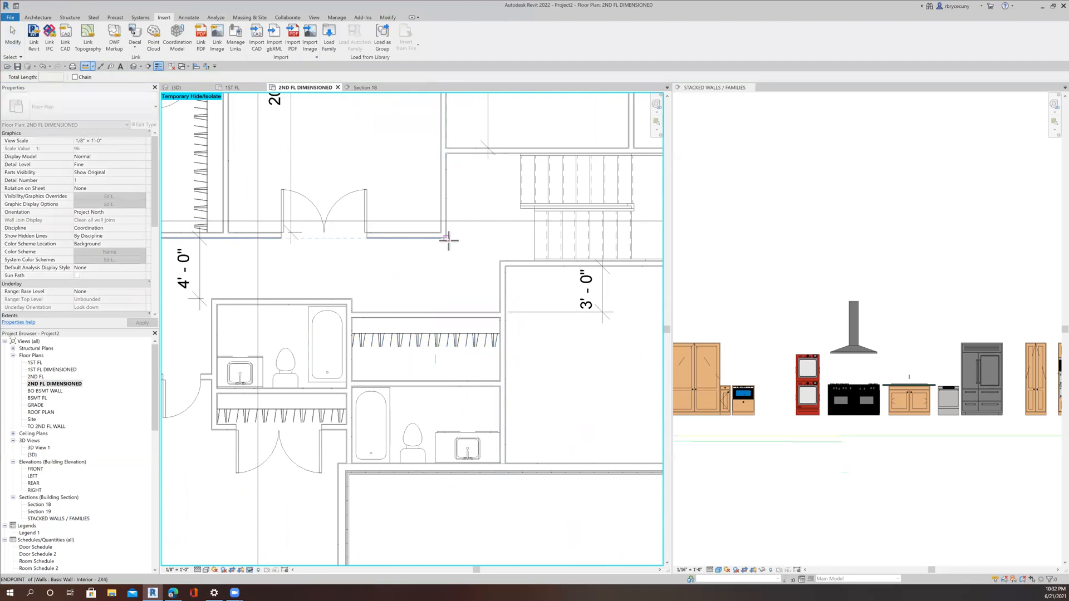
scroll(508, 249, up, 2)
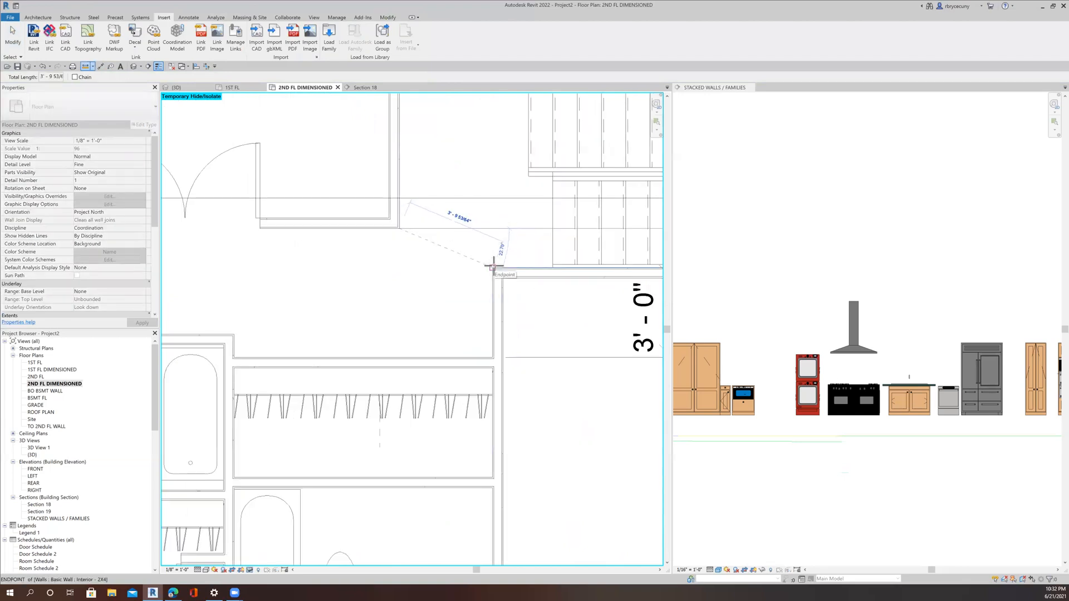
key(Escape)
key(Escape)
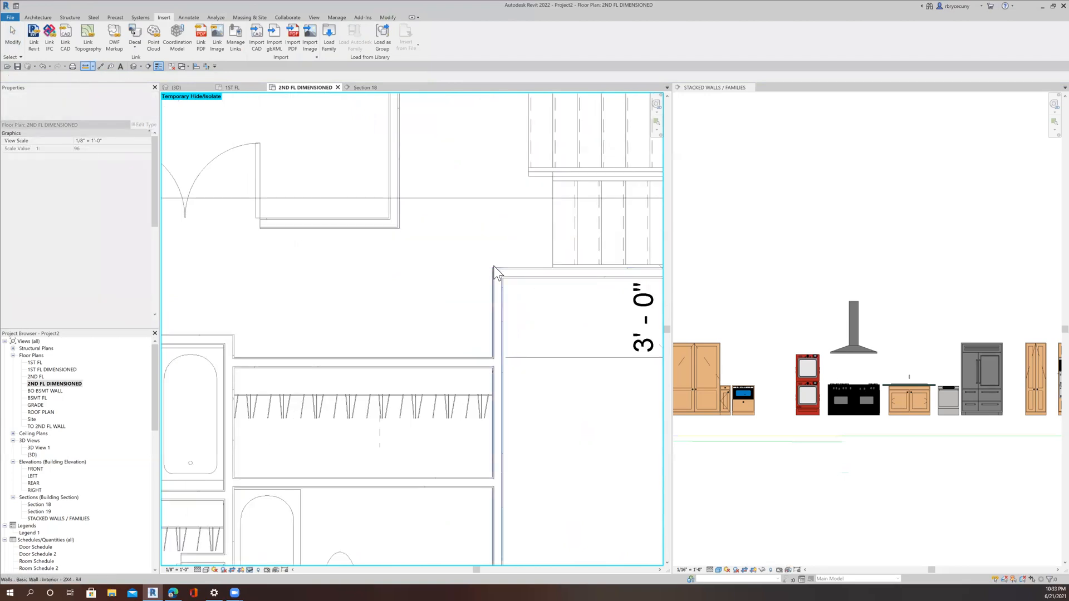
Copy the bathroom-side hangers from the lower master closet to the upper corner of the closet beside the hall bathroom.
scroll(494, 265, down, 5)
scroll(509, 274, up, 1)
middle_drag(507, 274, 482, 297)
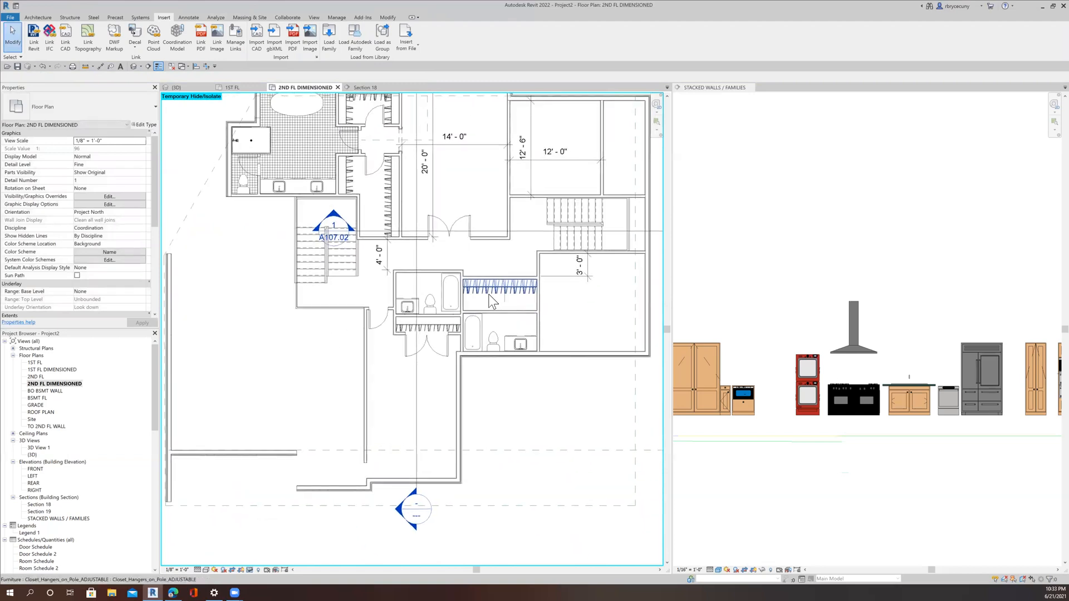
scroll(479, 301, up, 1)
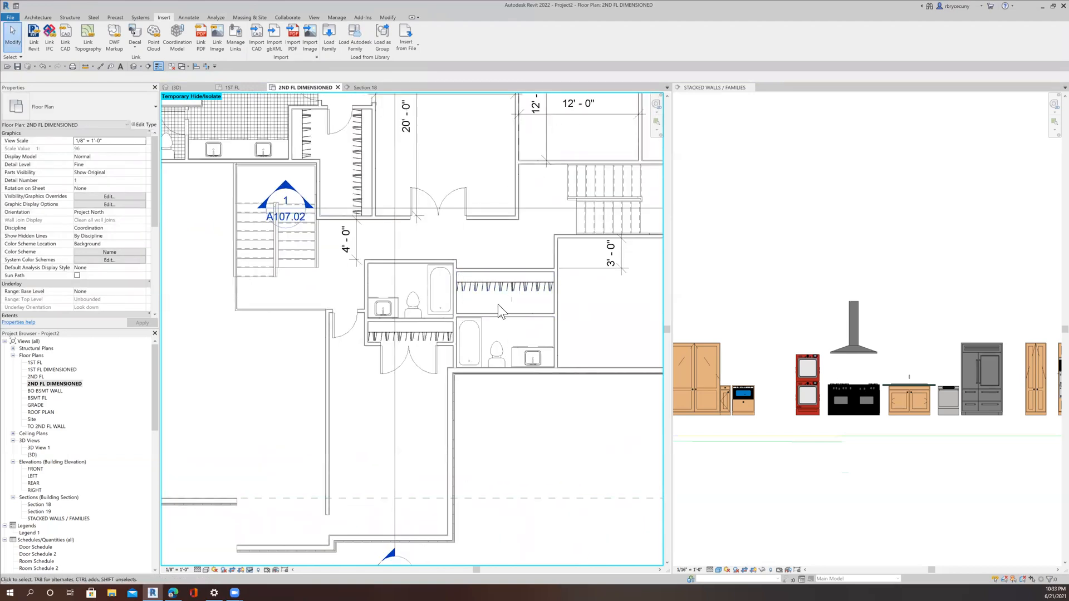
middle_drag(527, 319, 500, 339)
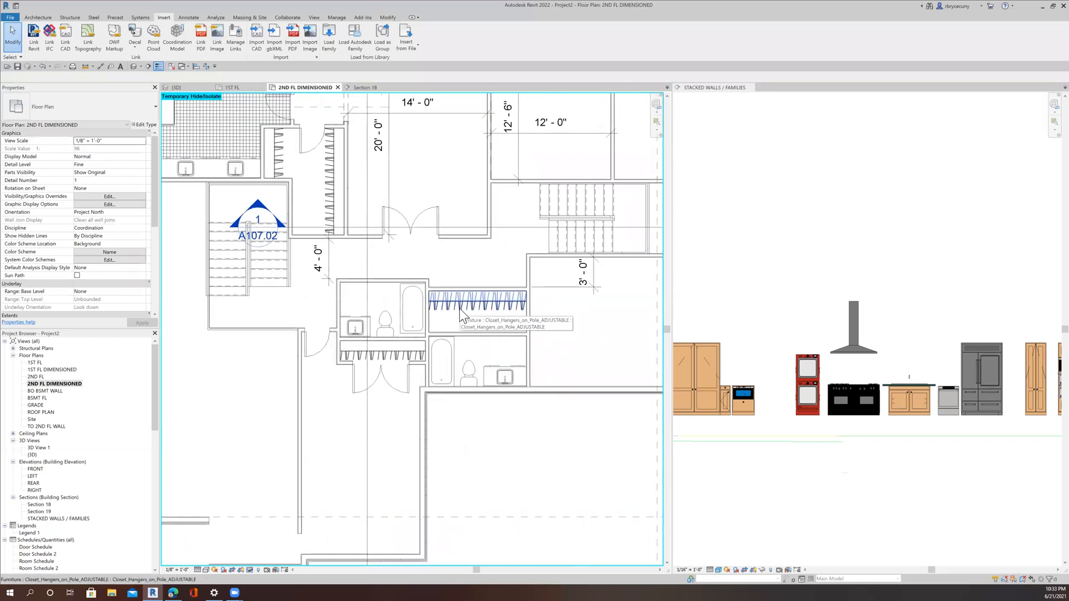
click(277, 154)
key(Escape)
scroll(262, 128, up, 5)
middle_drag(285, 219, 285, 224)
click(232, 137)
scroll(233, 143, down, 5)
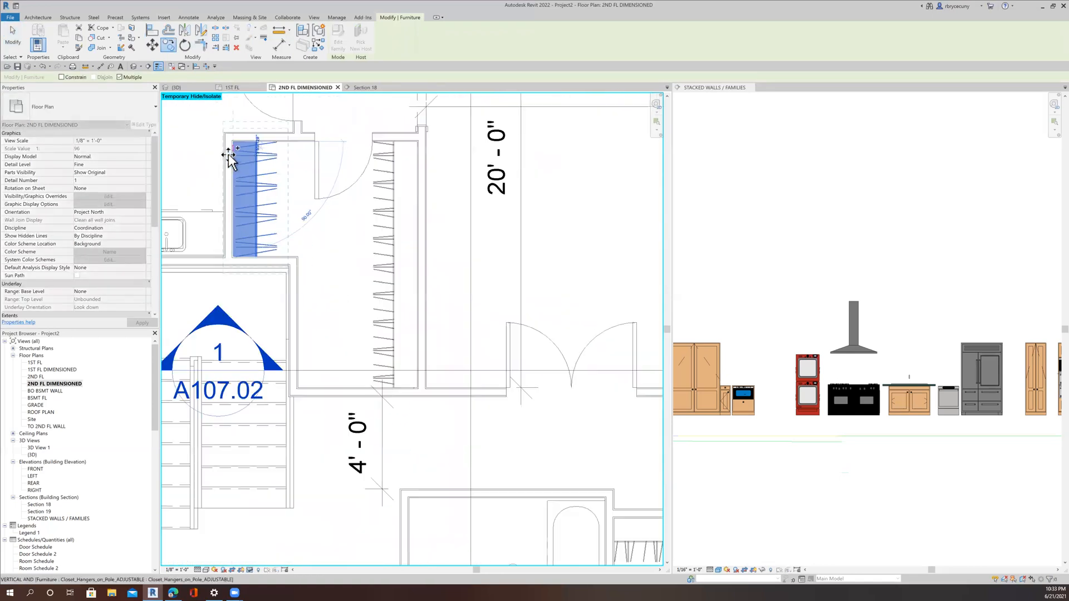
scroll(229, 159, down, 3)
scroll(373, 289, up, 5)
scroll(376, 295, up, 4)
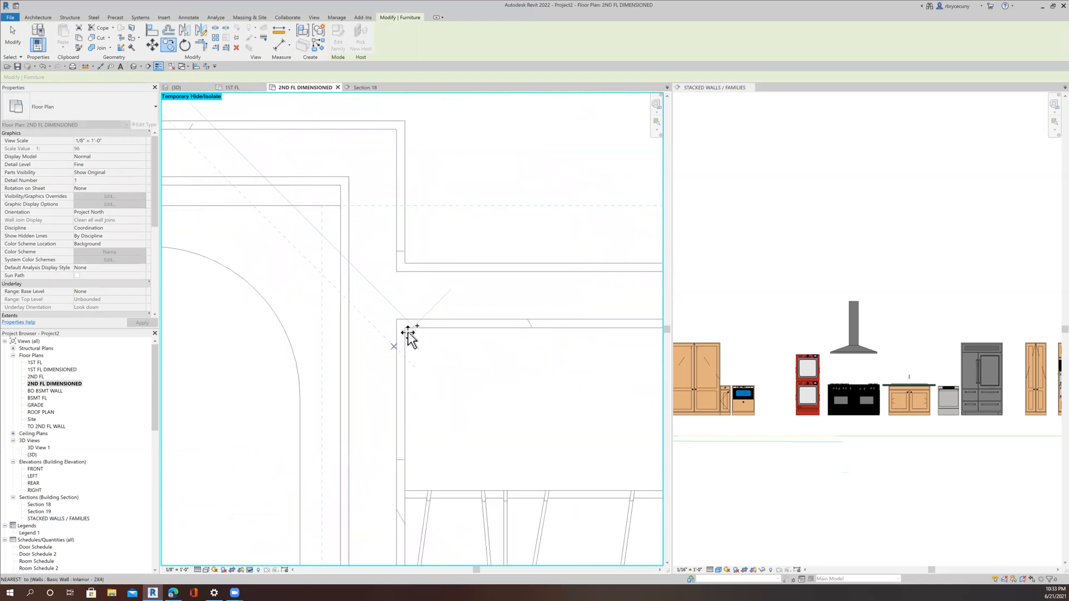
click(409, 334)
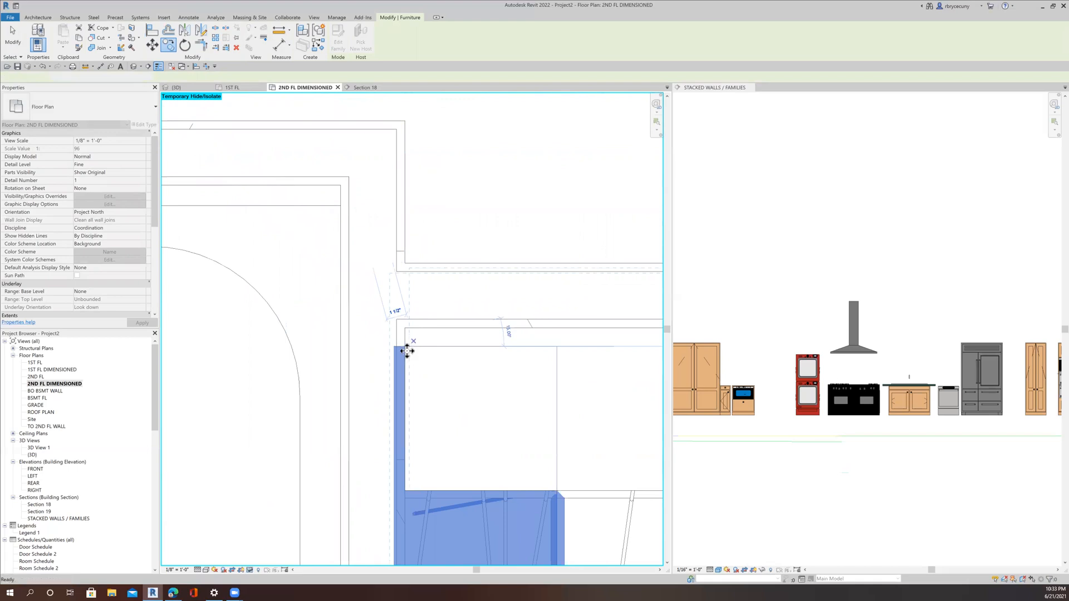
click(407, 351)
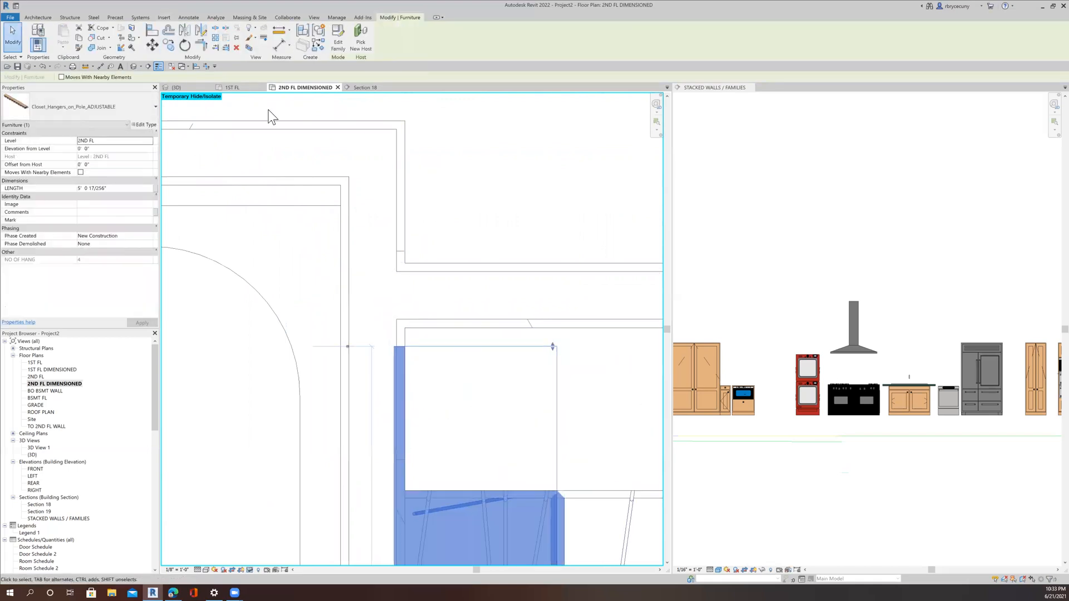
Move the copied side hangers flush against both inner wall faces at the closet's upper corner.
click(149, 46)
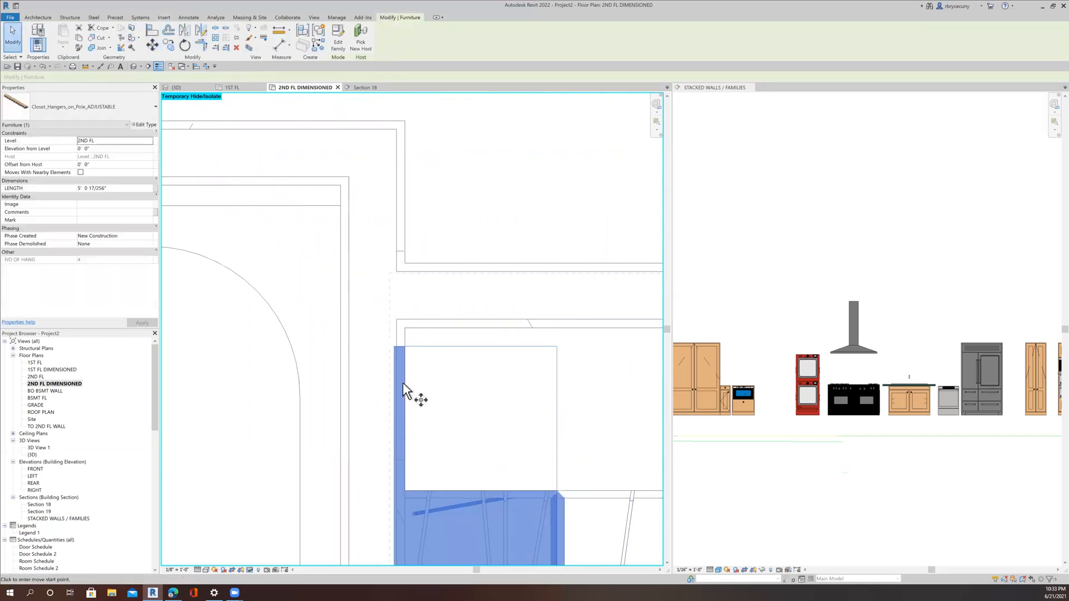
scroll(414, 353, up, 3)
click(390, 318)
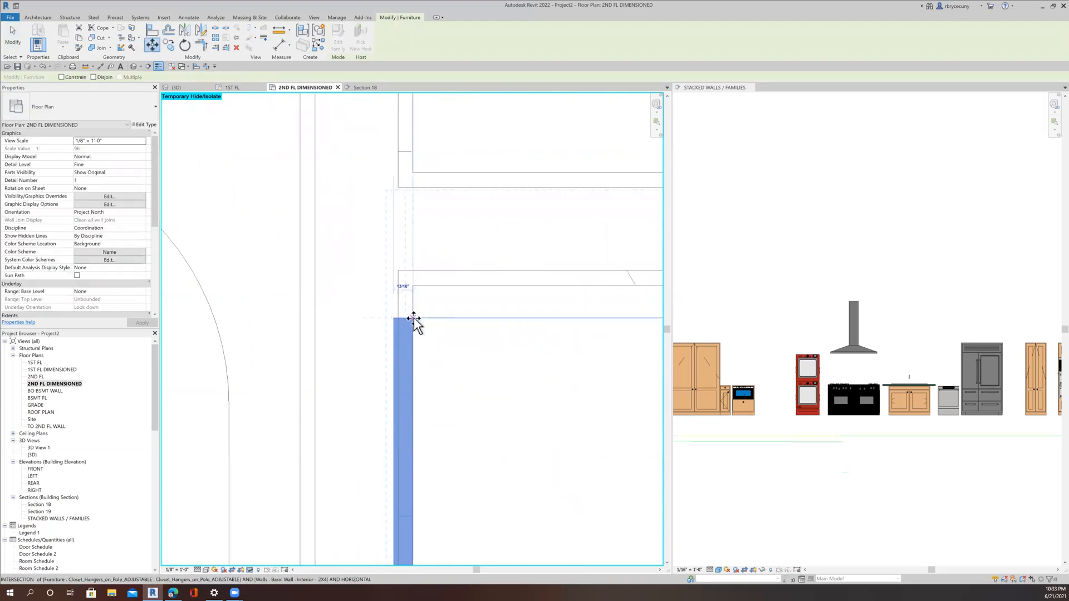
click(413, 318)
click(436, 326)
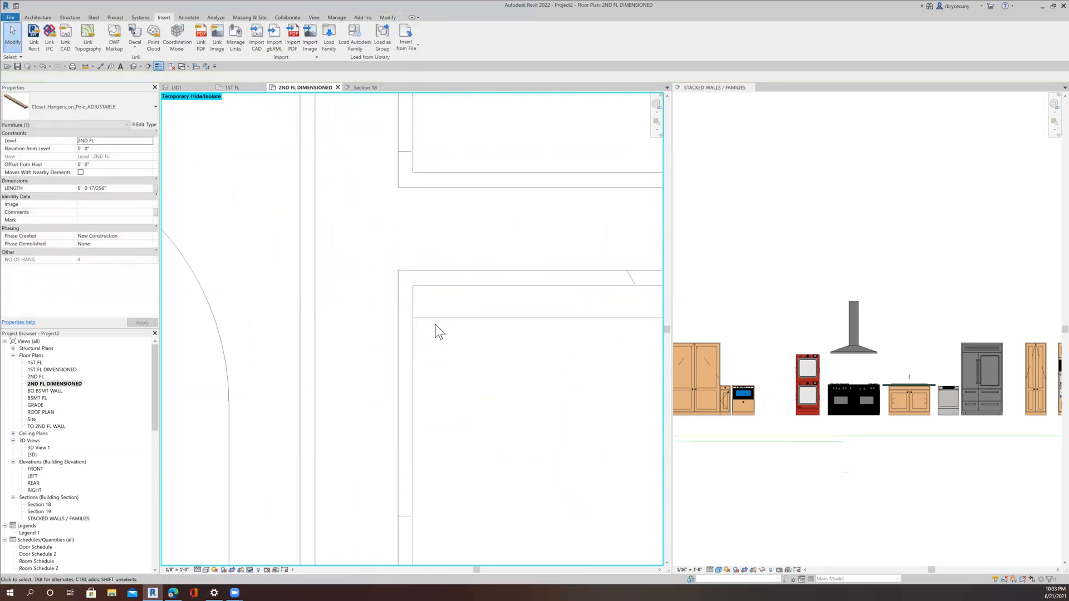
click(431, 317)
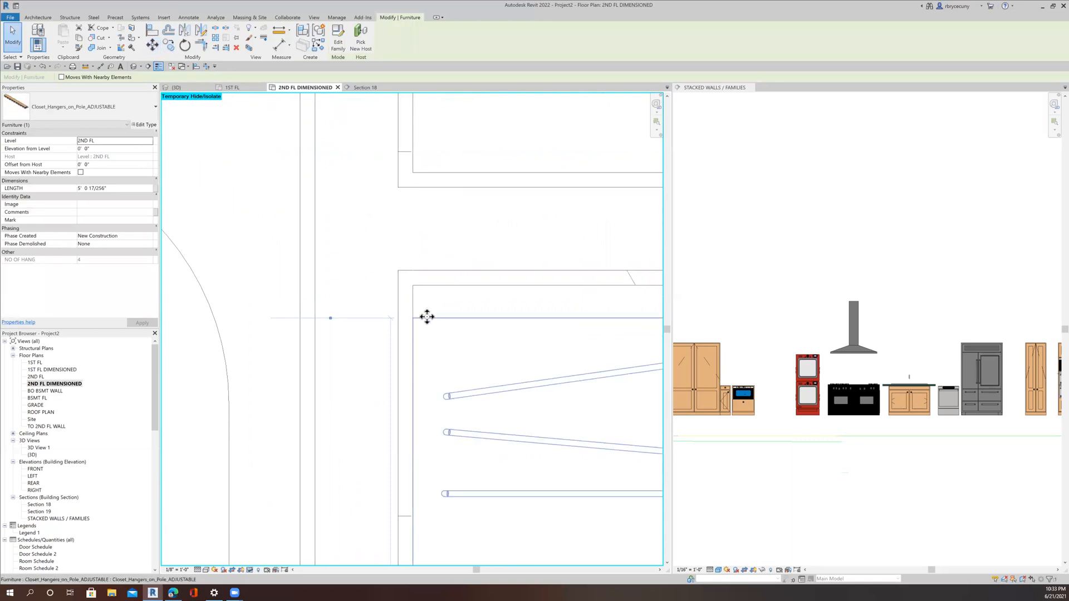
click(155, 45)
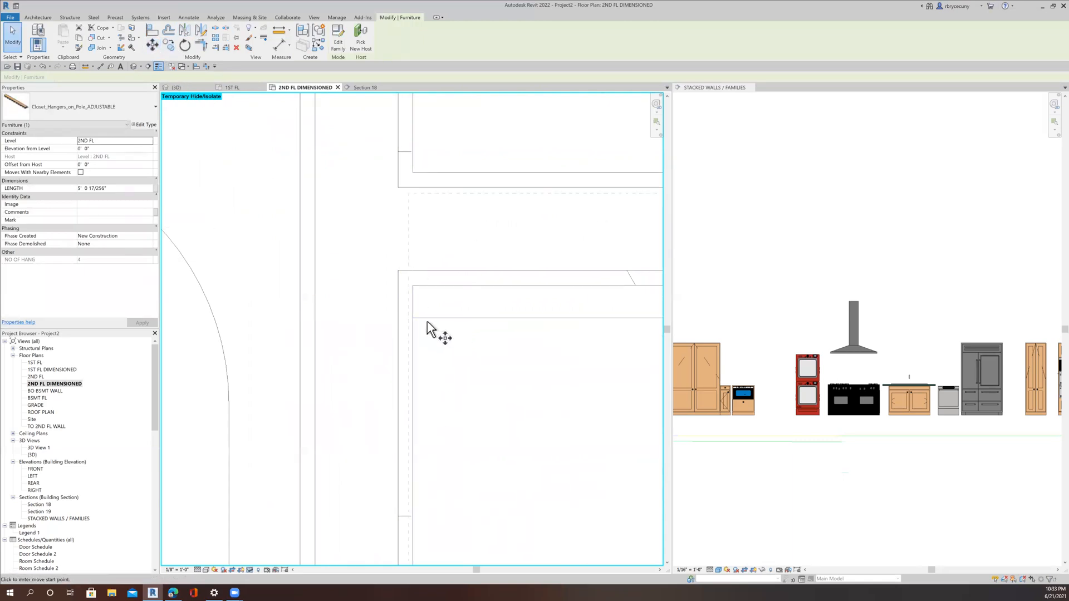
click(412, 318)
click(414, 287)
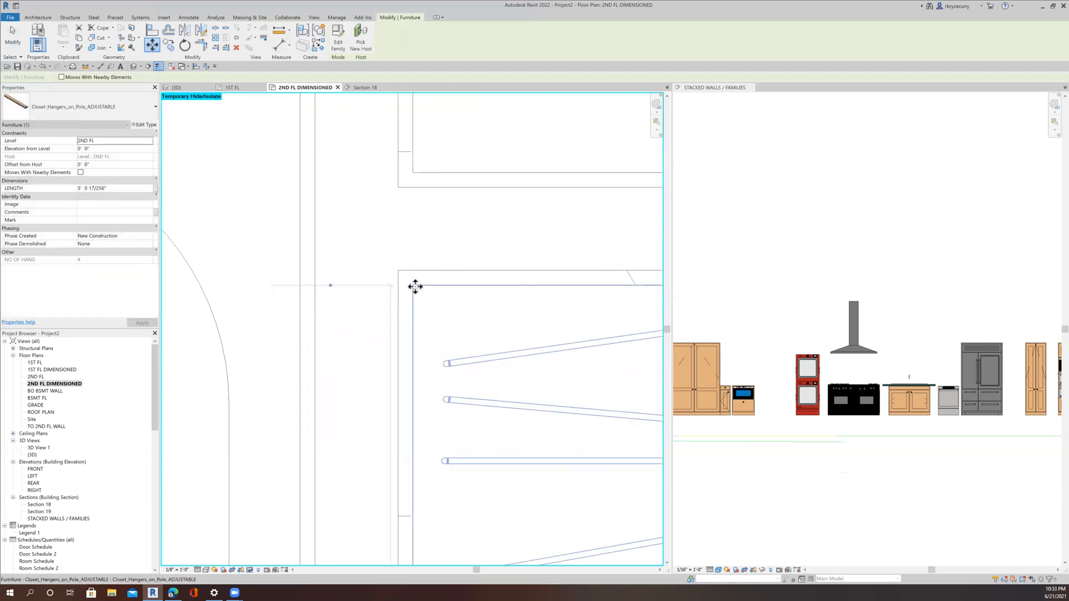
Shorten the long hangers on the closet's hallway wall to stop at the side hangers, about 8' 9" long.
click(505, 336)
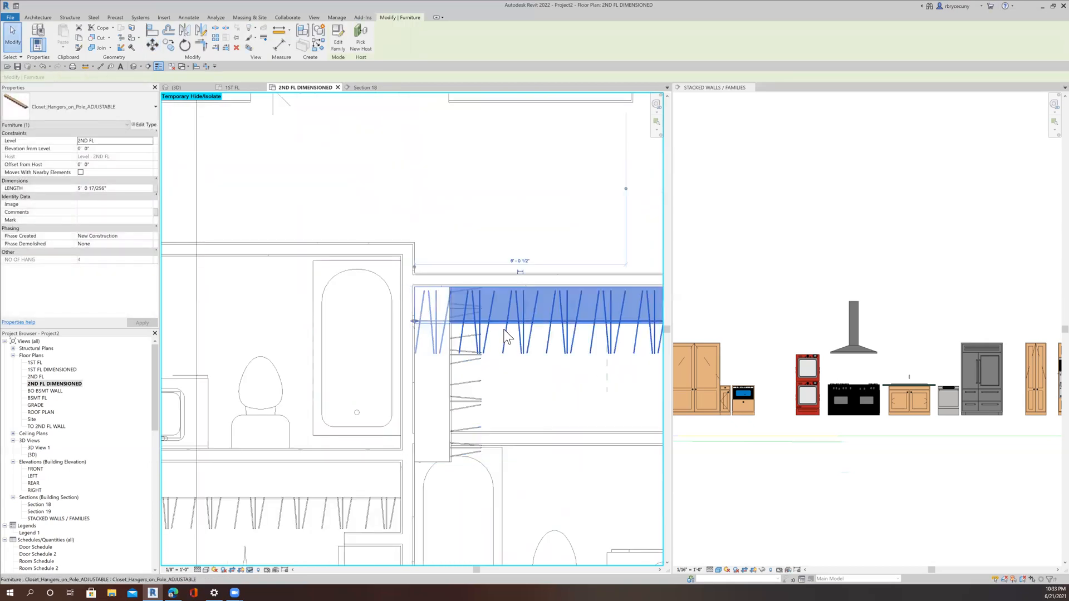
drag(416, 321, 449, 329)
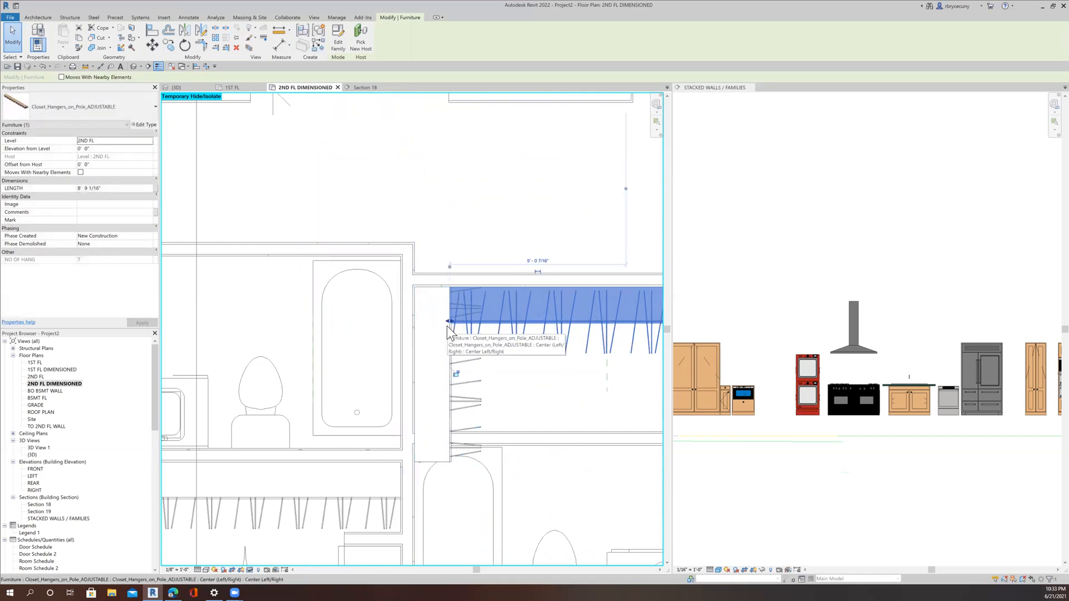
scroll(449, 327, down, 2)
scroll(447, 400, up, 3)
Shorten the side hangers to end at the closet wall shared with the lower bathroom, about 4' 1 5/8" long.
click(437, 377)
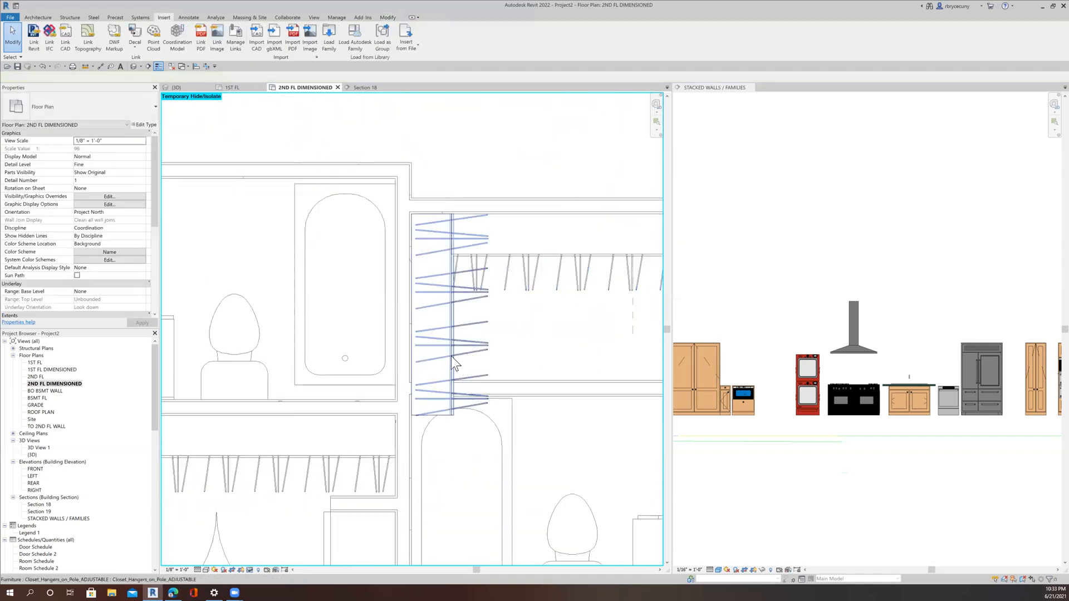
click(448, 386)
scroll(448, 386, up, 2)
drag(456, 394, 452, 378)
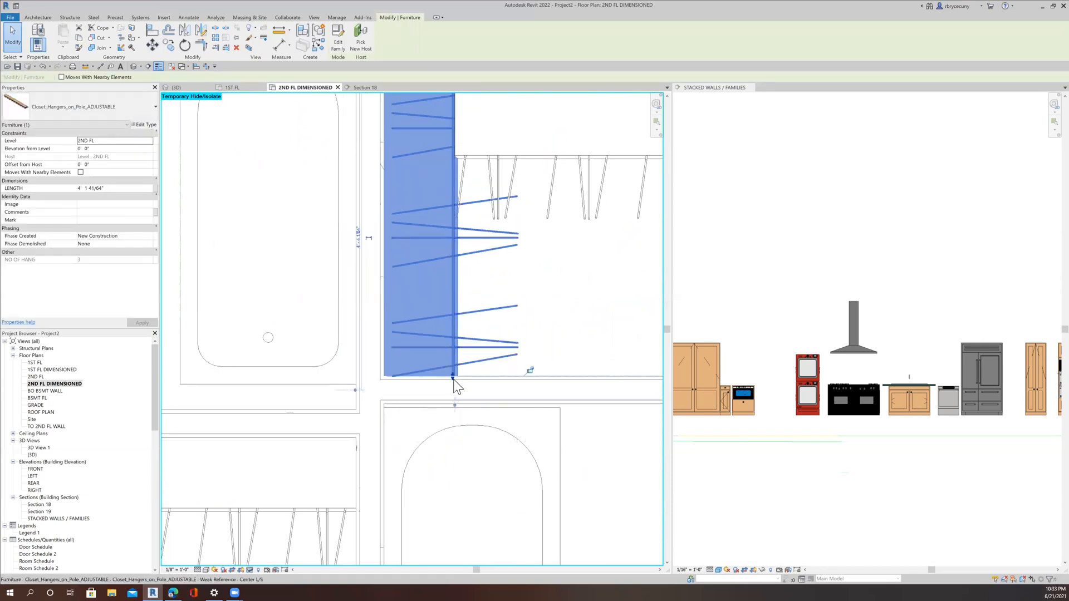
Place a rectangular tub matching the lower bathroom's against the stair-side wall of the narrow room beside the 12' bedroom.
scroll(454, 386, down, 8)
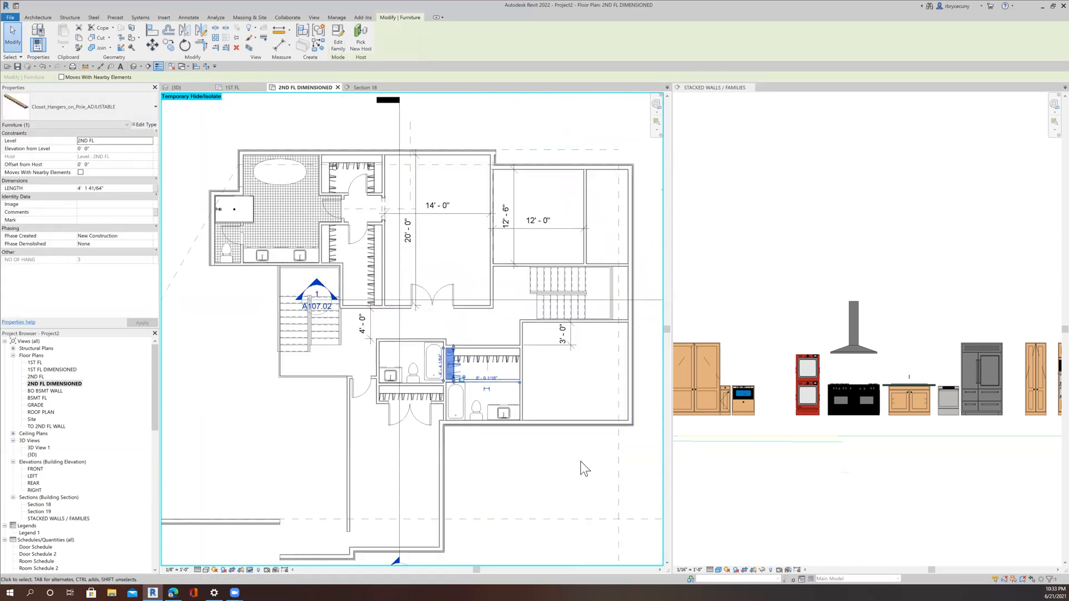
click(553, 477)
middle_drag(554, 477, 503, 453)
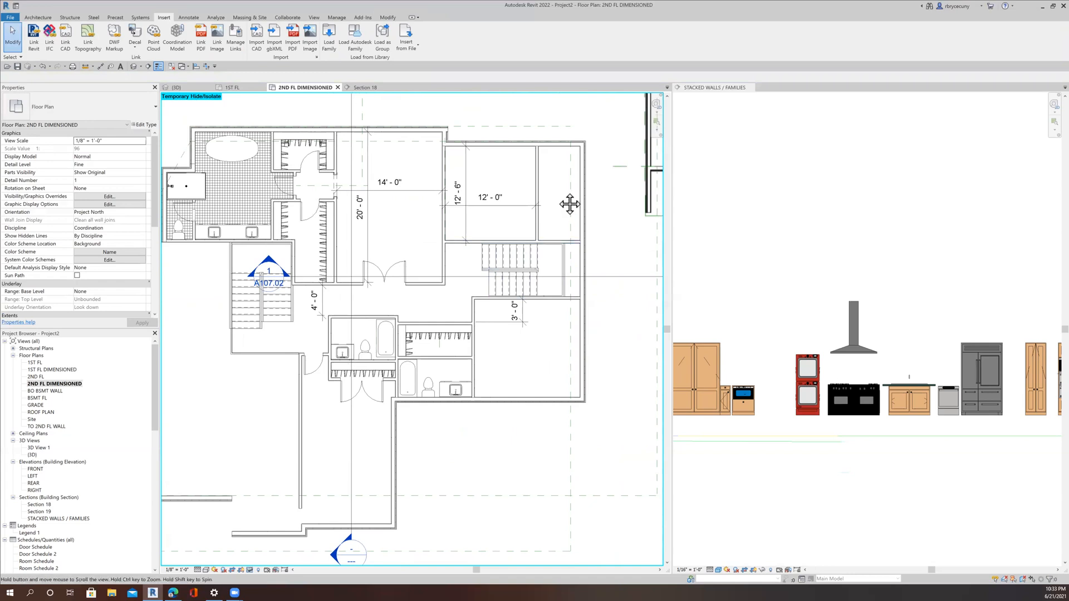
middle_drag(567, 201, 554, 222)
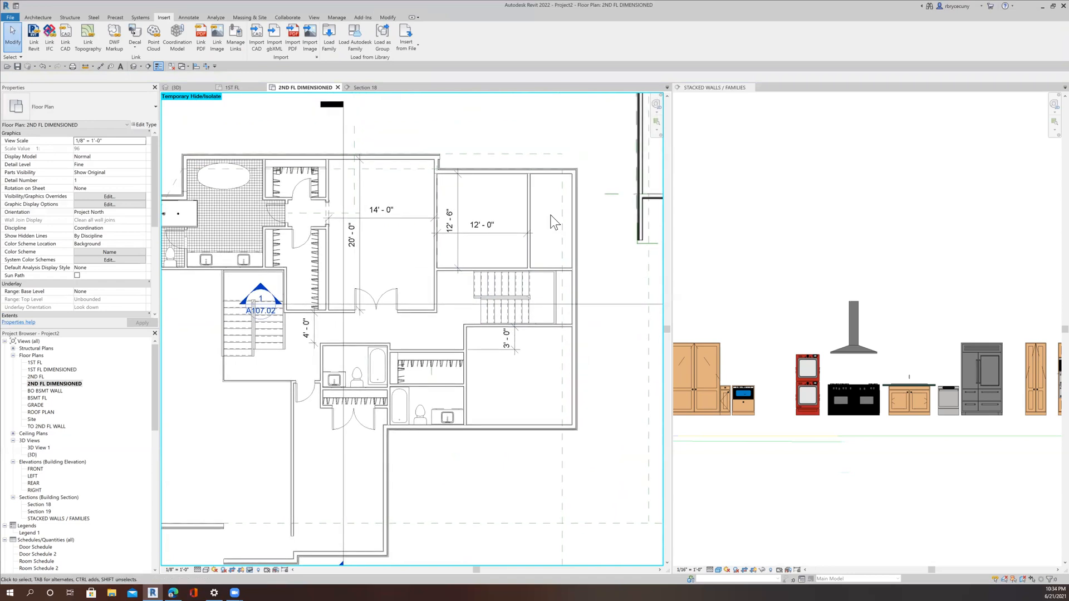
middle_drag(555, 223, 537, 224)
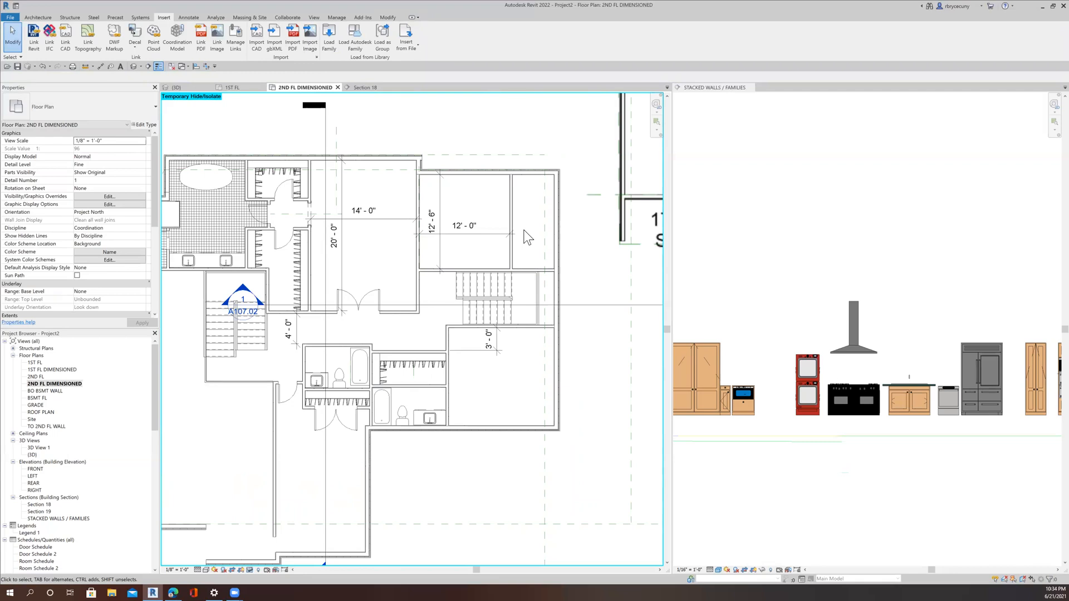
scroll(523, 236, up, 2)
scroll(523, 234, down, 2)
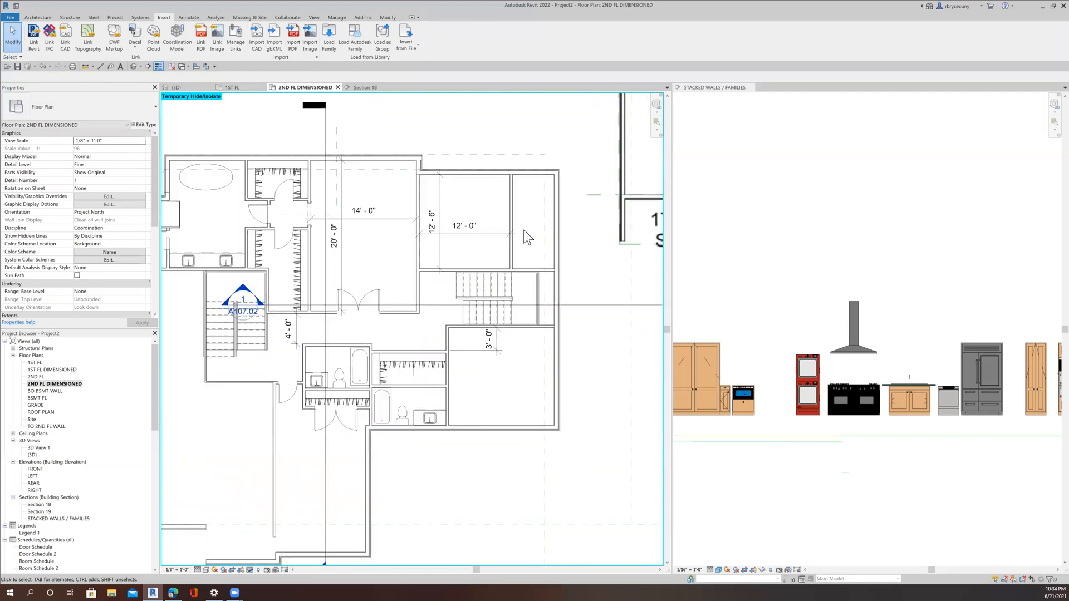
click(385, 396)
right_click(385, 396)
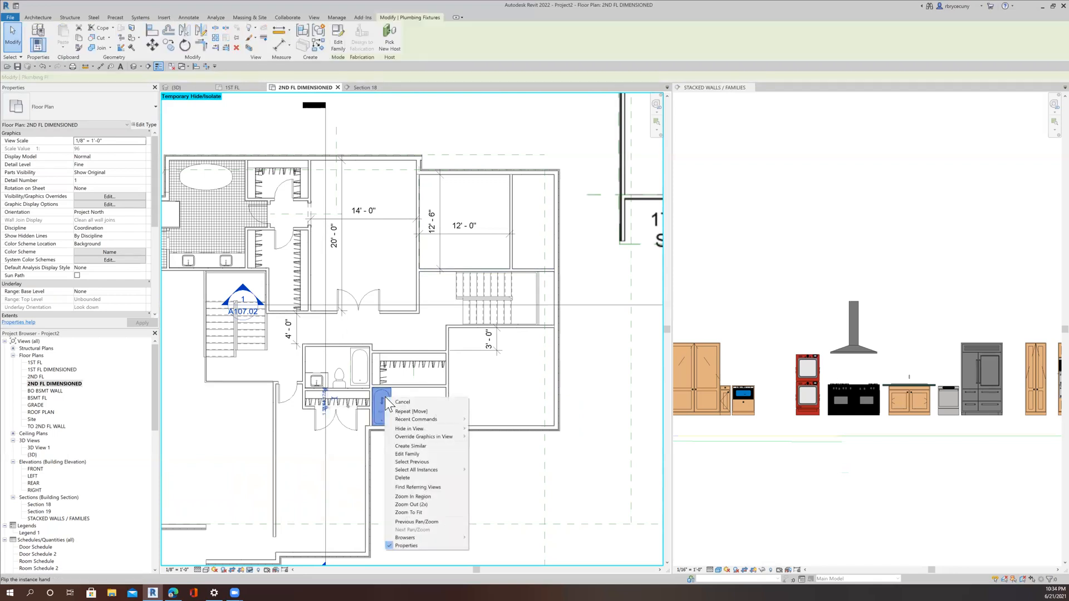
click(426, 445)
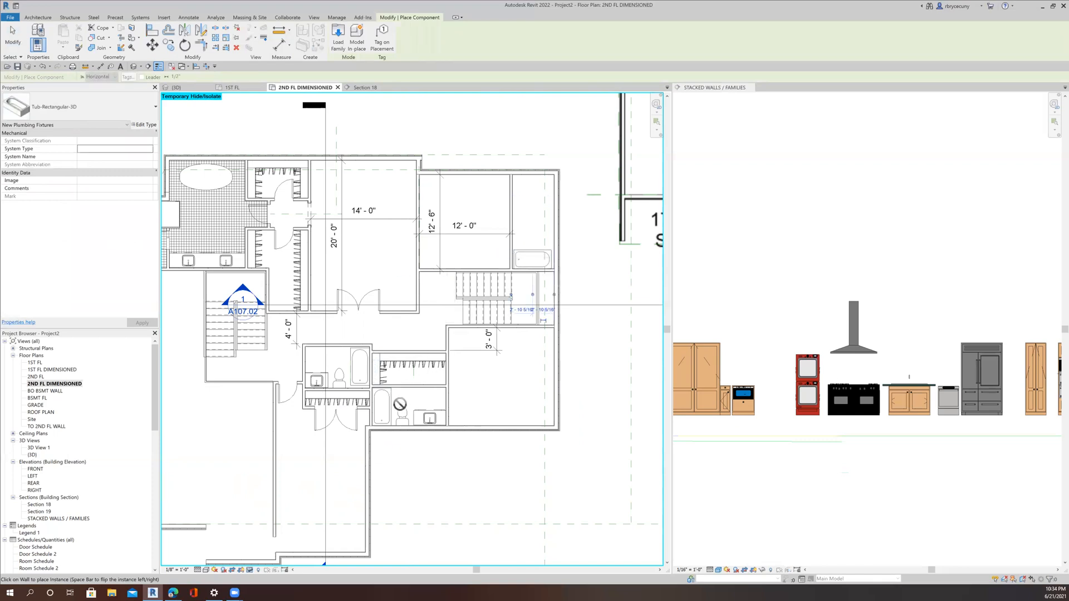
click(20, 45)
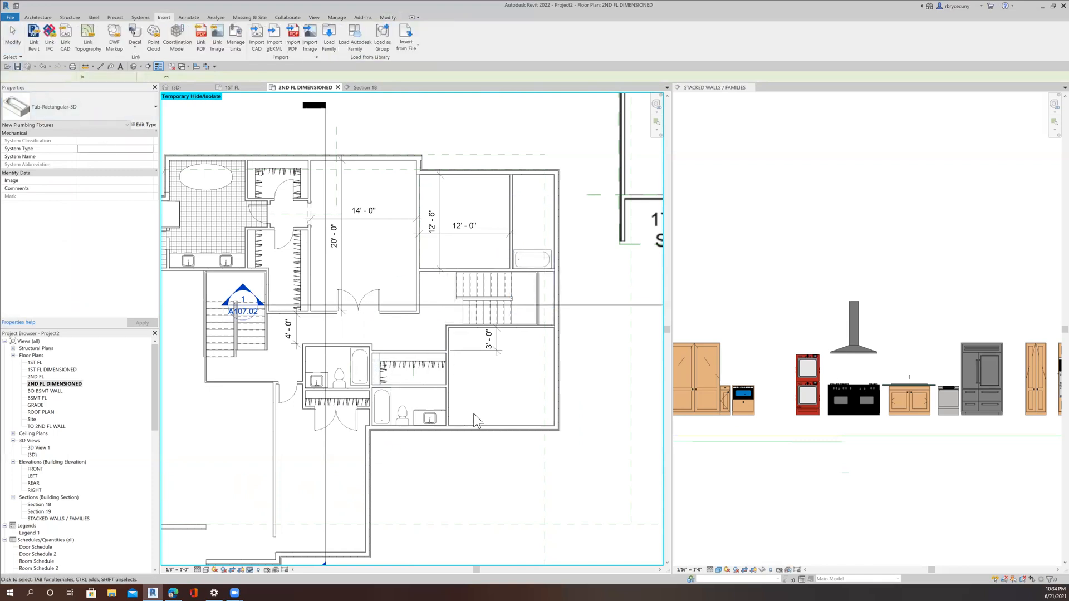
Place a toilet matching the lower bathroom's on the exterior wall beside the new tub, facing into the narrow room.
click(402, 413)
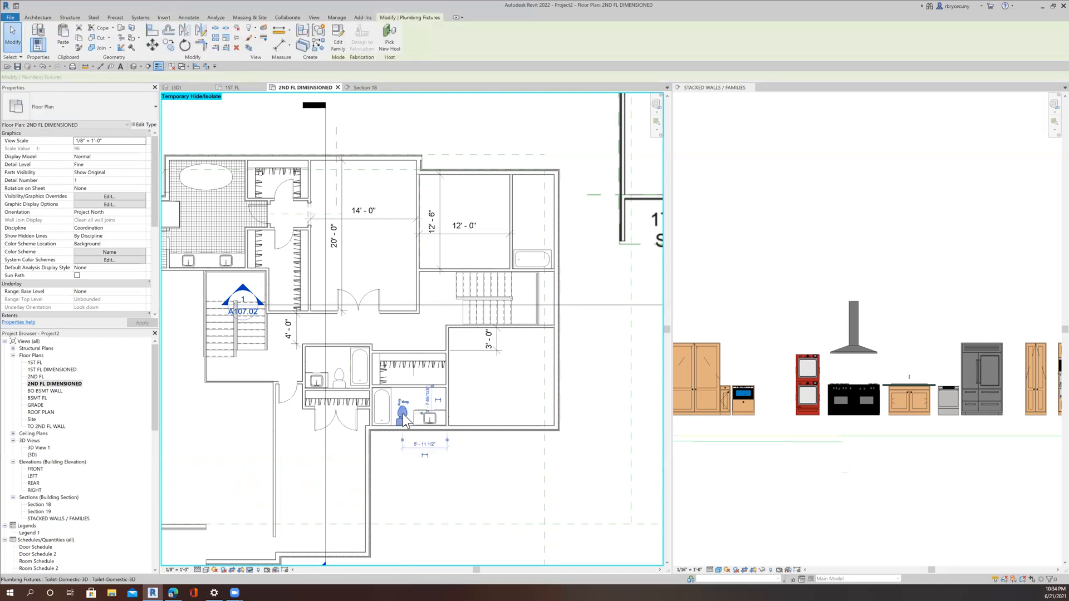
right_click(402, 413)
key(Escape)
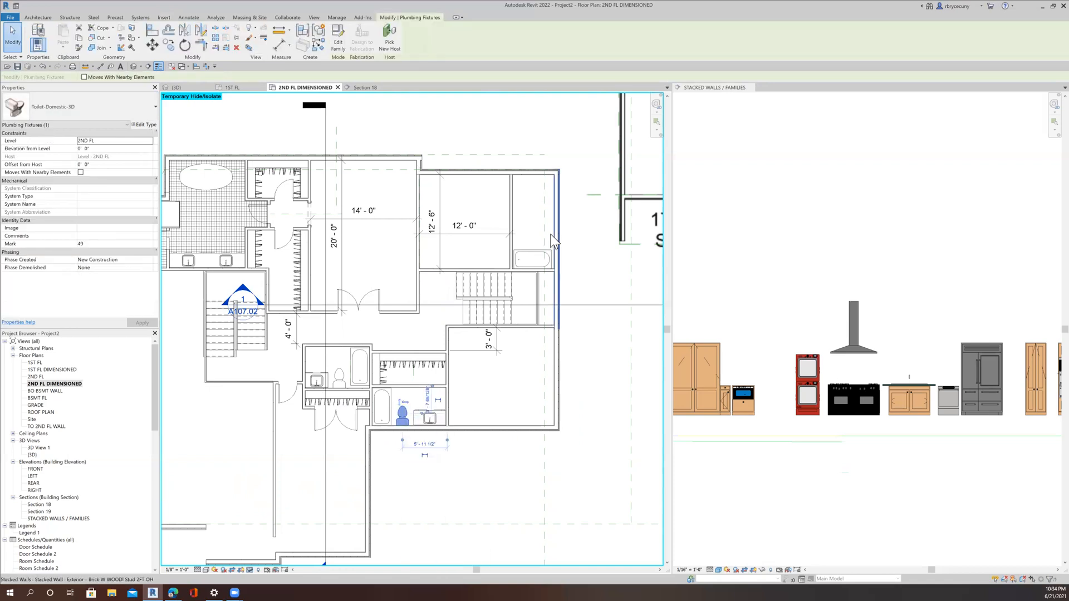
right_click(402, 417)
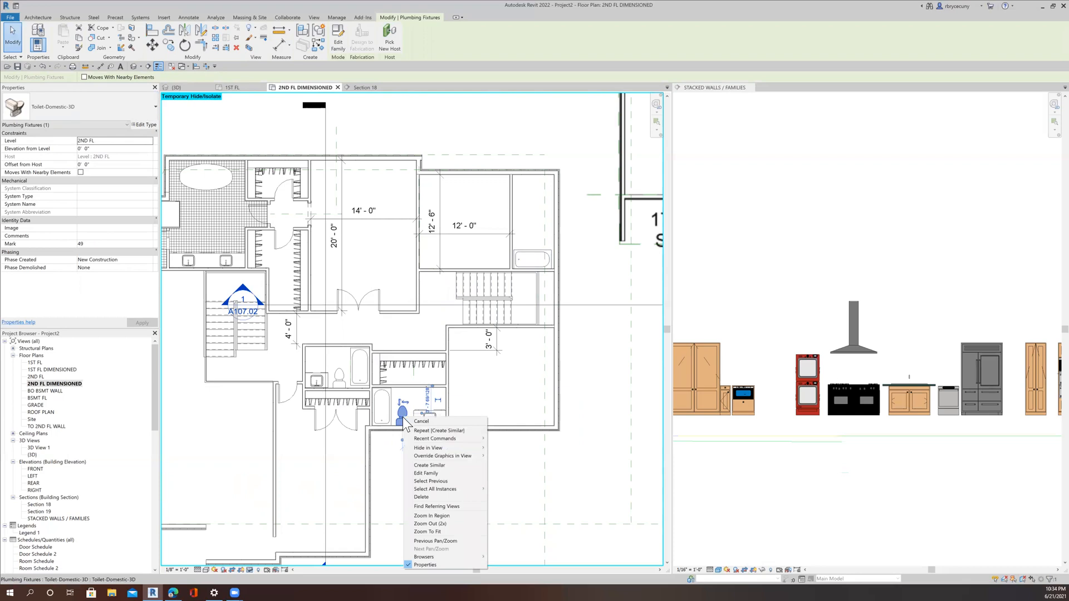
click(445, 466)
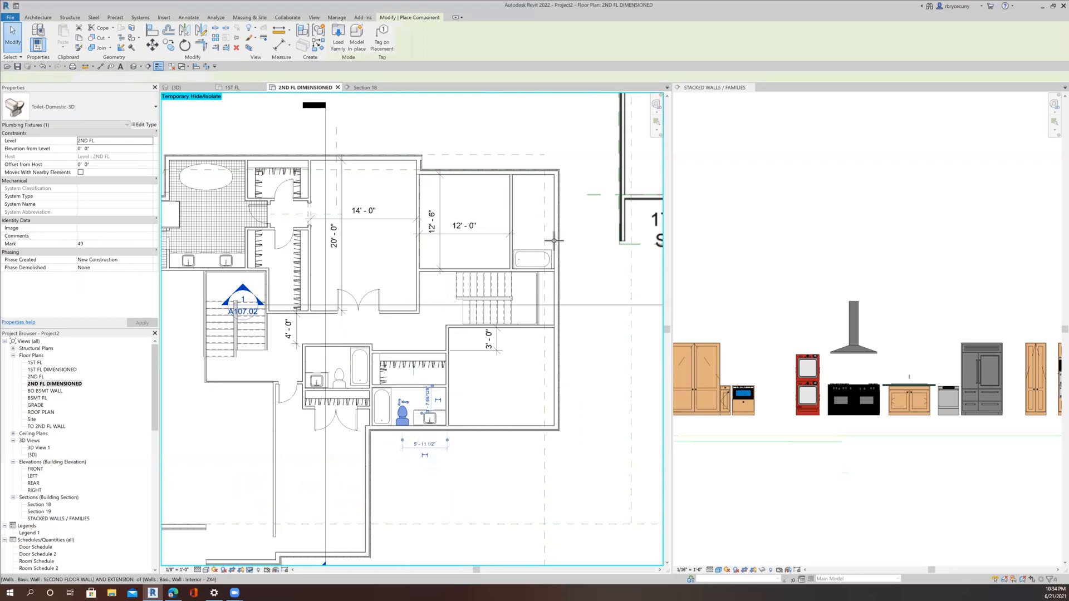
key(space)
key(space)
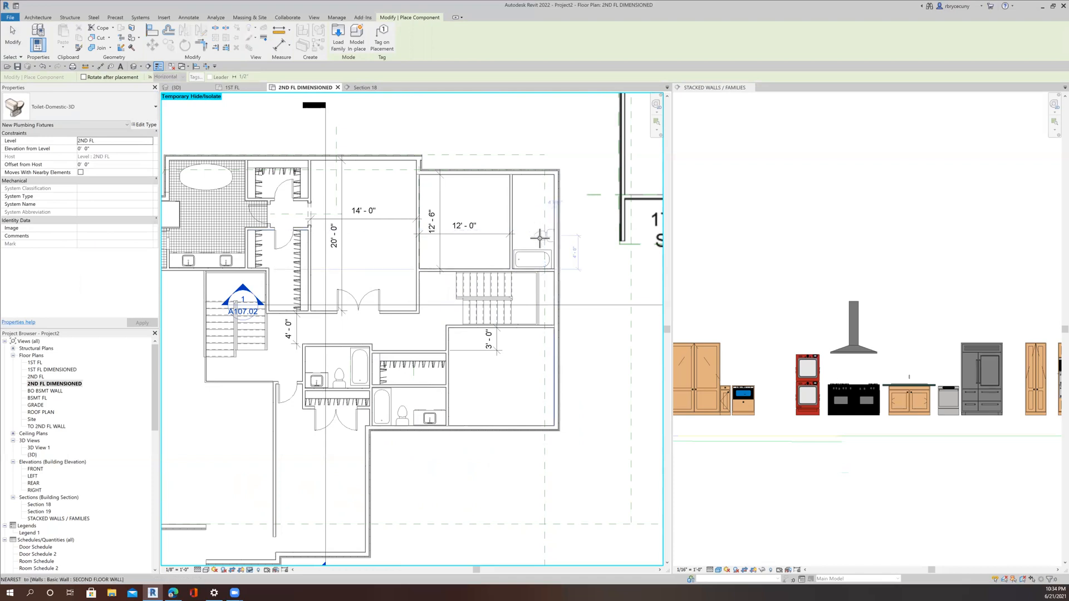
click(538, 238)
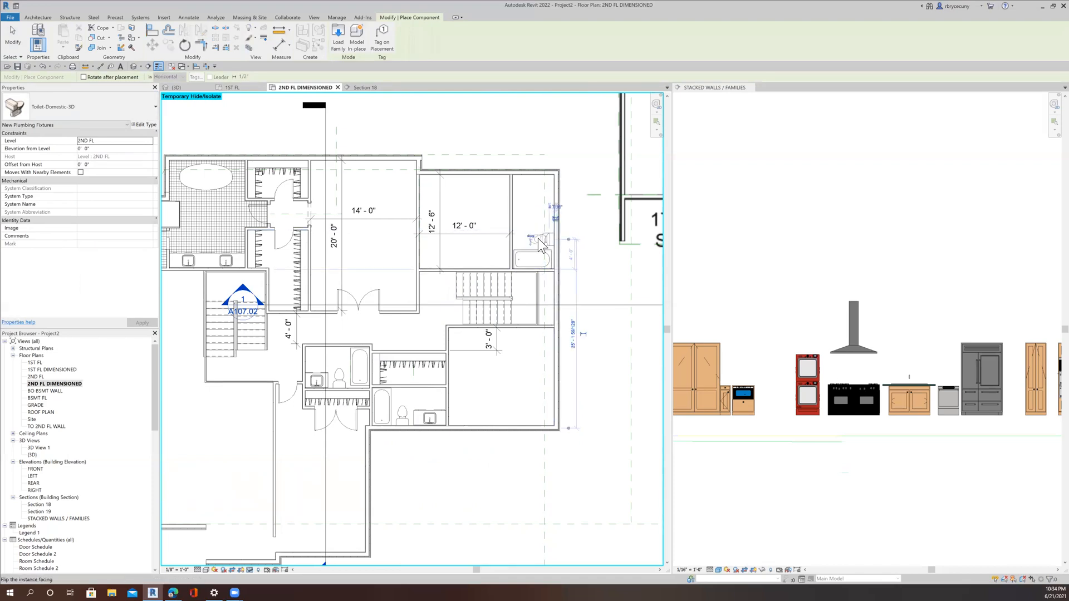
key(Escape)
key(Escape)
Draw an Interior - 2X4 wall about 6' 1" long across the narrow room, between the toilet and the upper exterior wall.
scroll(538, 240, up, 3)
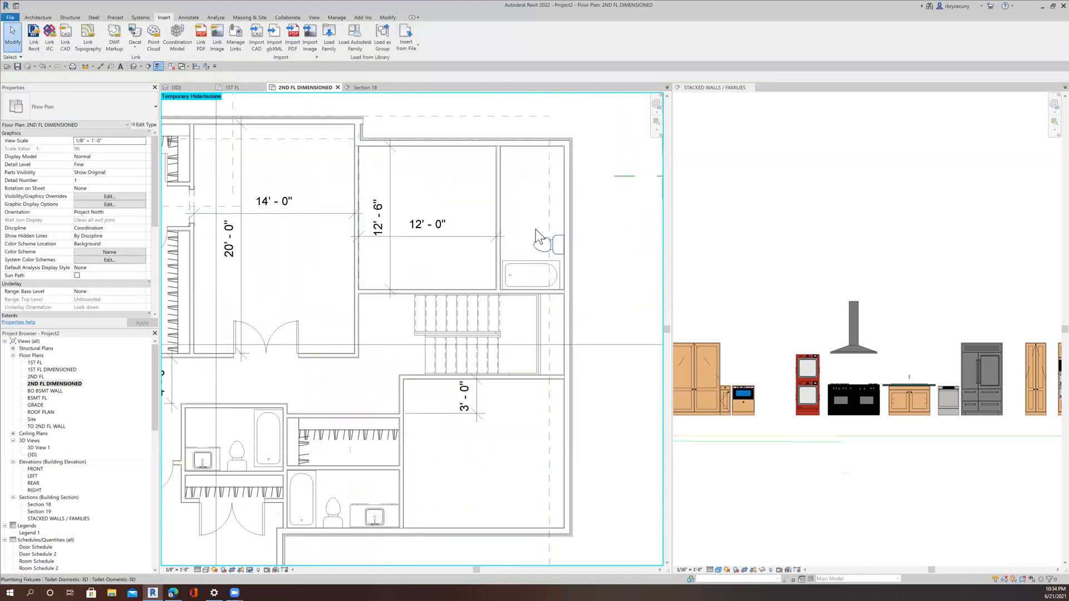
middle_drag(547, 238, 546, 253)
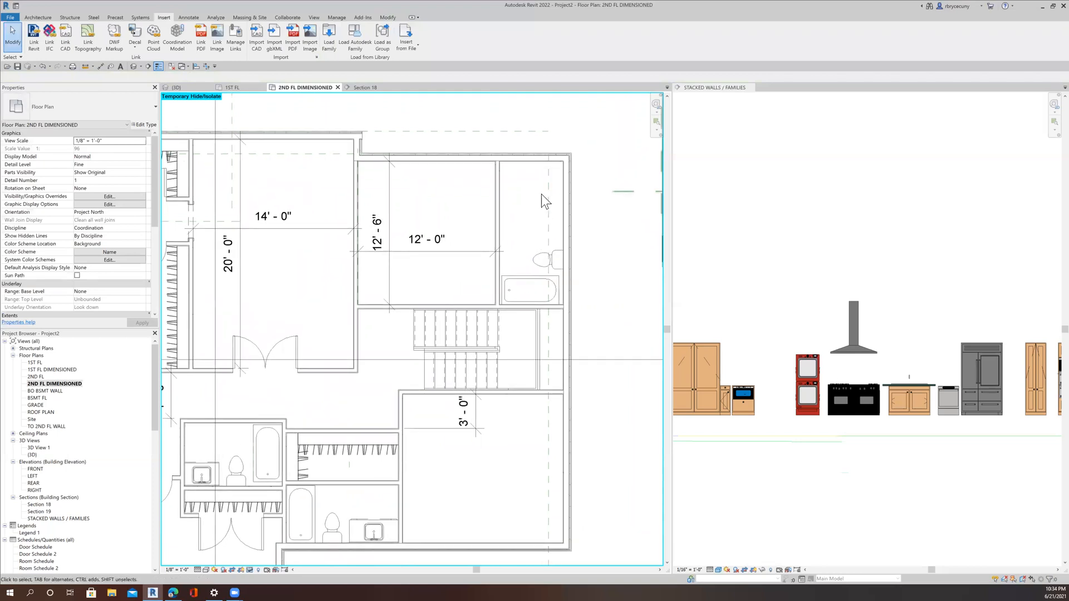
right_click(404, 304)
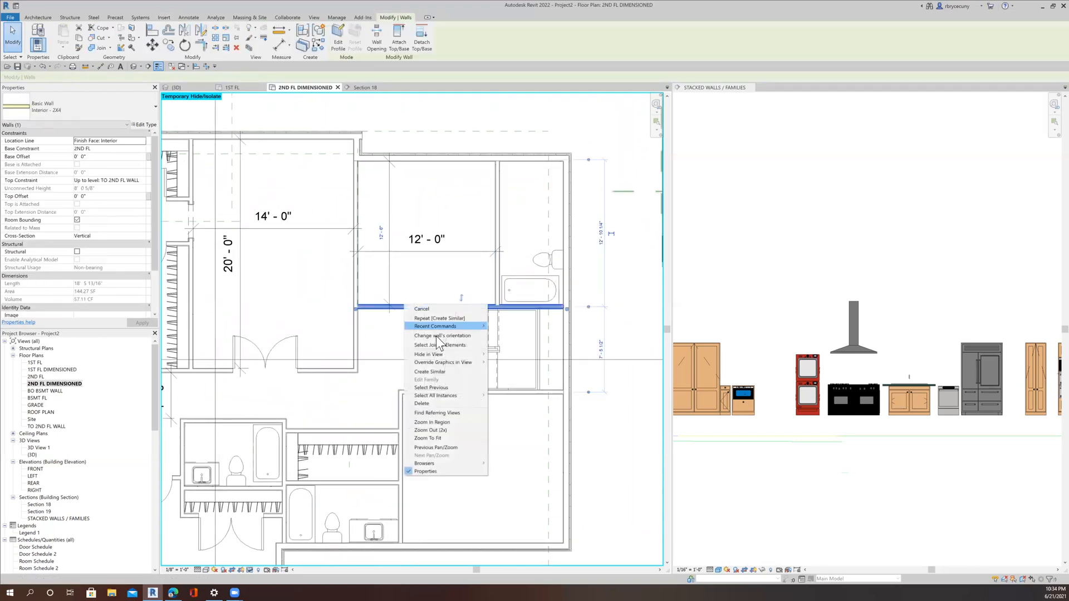
click(434, 372)
click(503, 223)
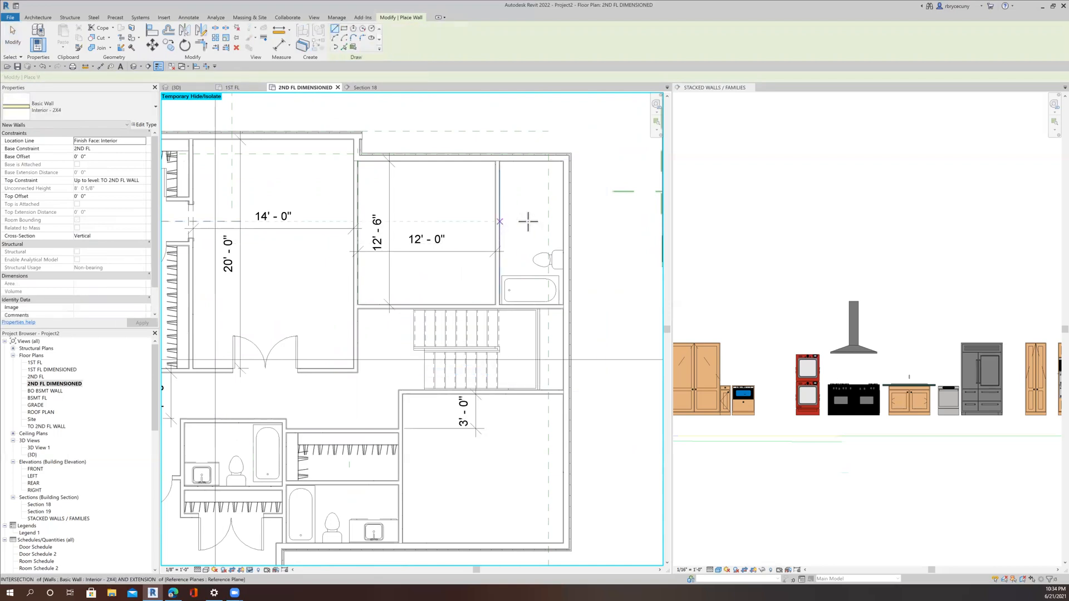
click(569, 221)
key(Escape)
key(Escape)
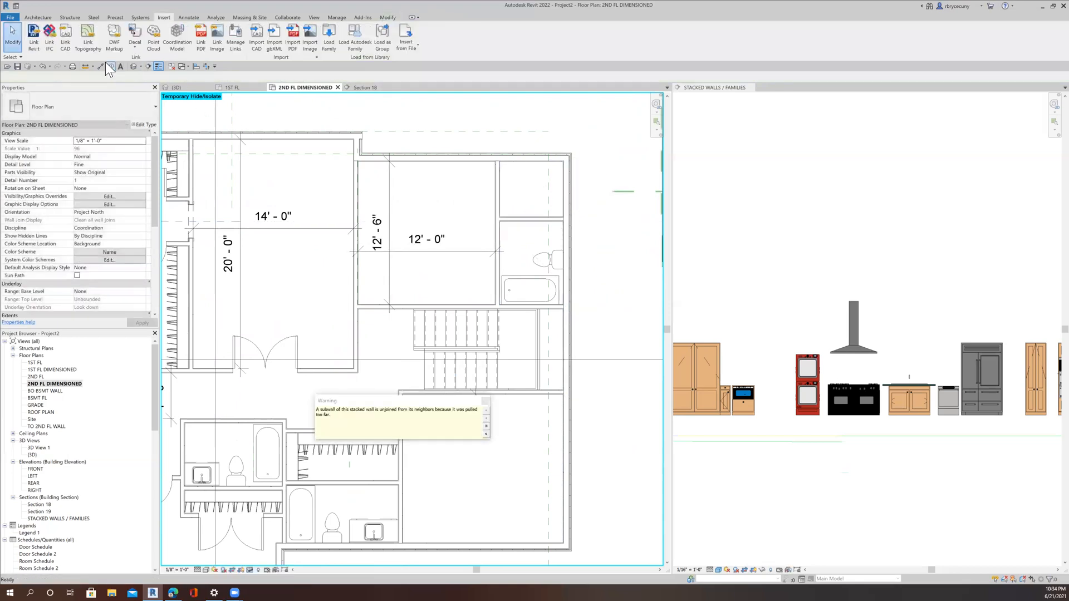
Add an aligned dimension between the upper exterior wall and the new cross wall, placing it inside the 12' bedroom.
key(d)
key(i)
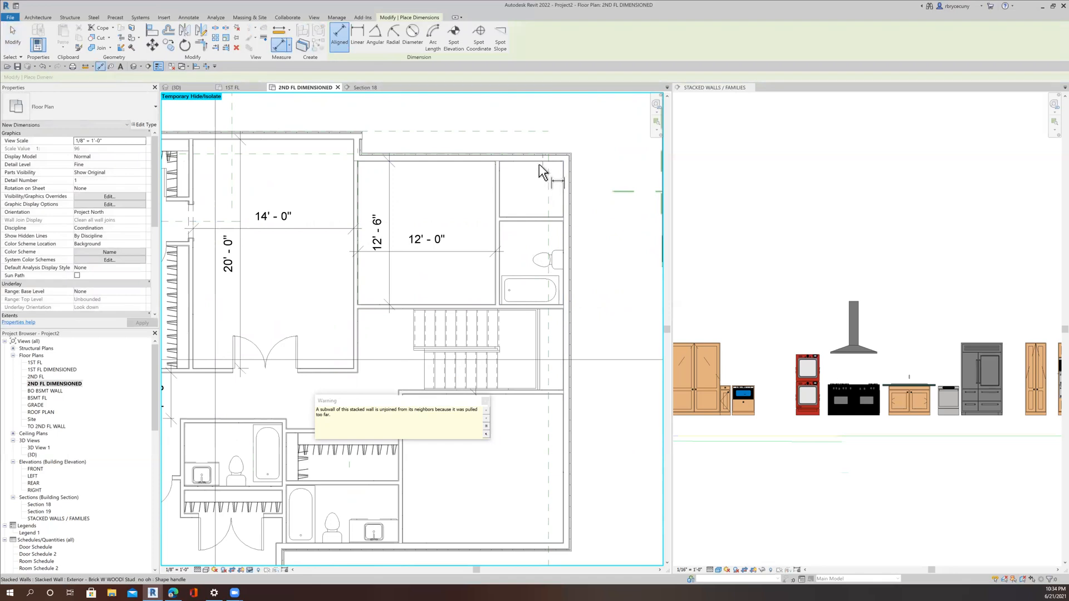
click(524, 216)
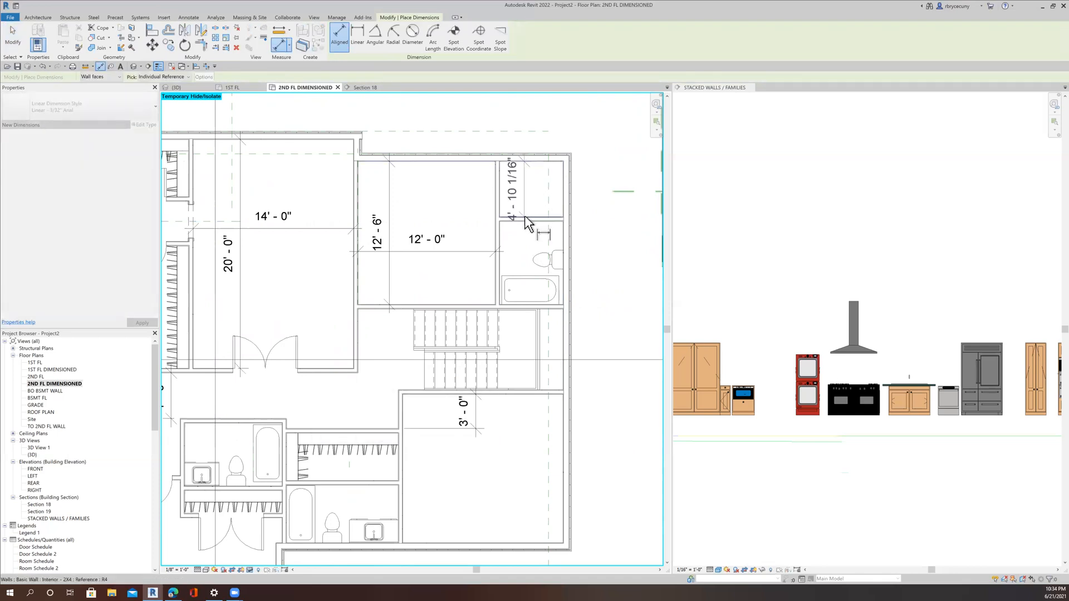
click(467, 210)
key(Escape)
key(Escape)
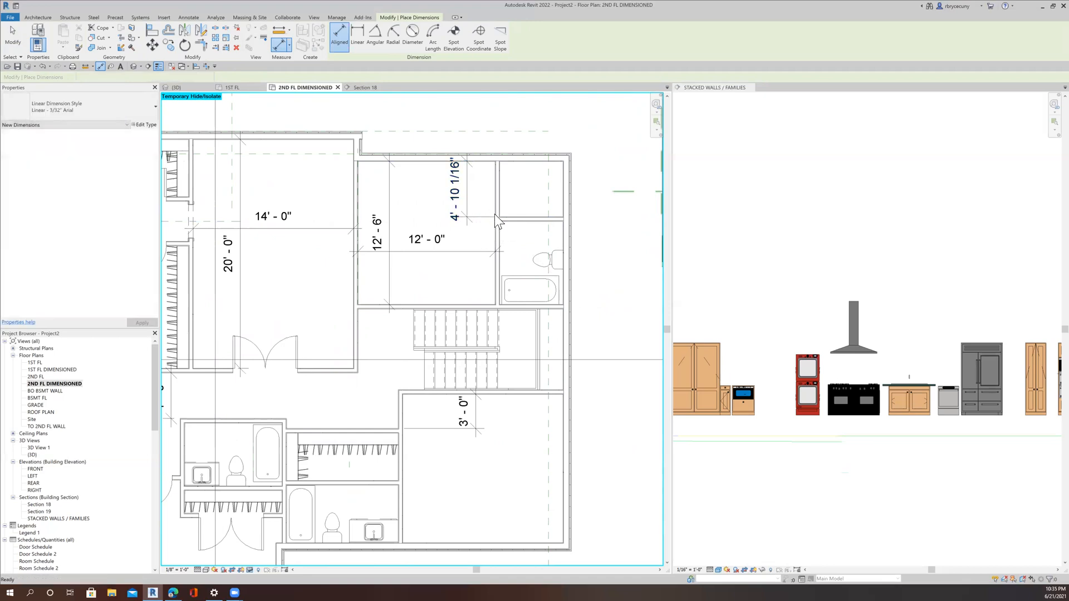
Set the new cross wall's distance from the upper exterior wall to 4' 6".
click(506, 220)
click(453, 188)
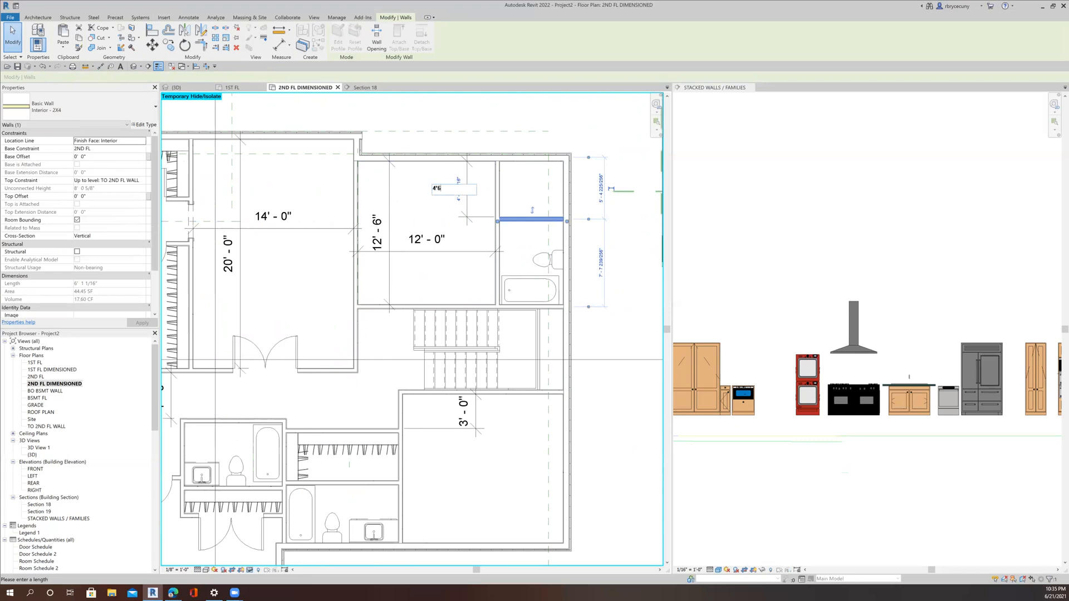
text(4'6)
key(Return)
Start an in-place model component for the new bathroom, accepting its family category and name.
scroll(571, 253, up, 2)
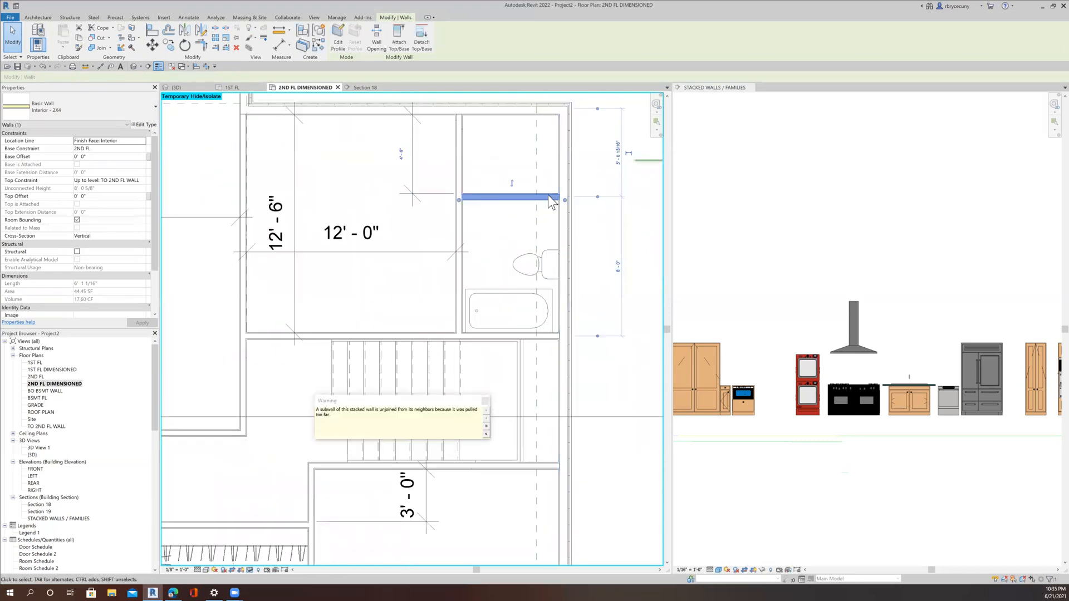
scroll(601, 253, down, 3)
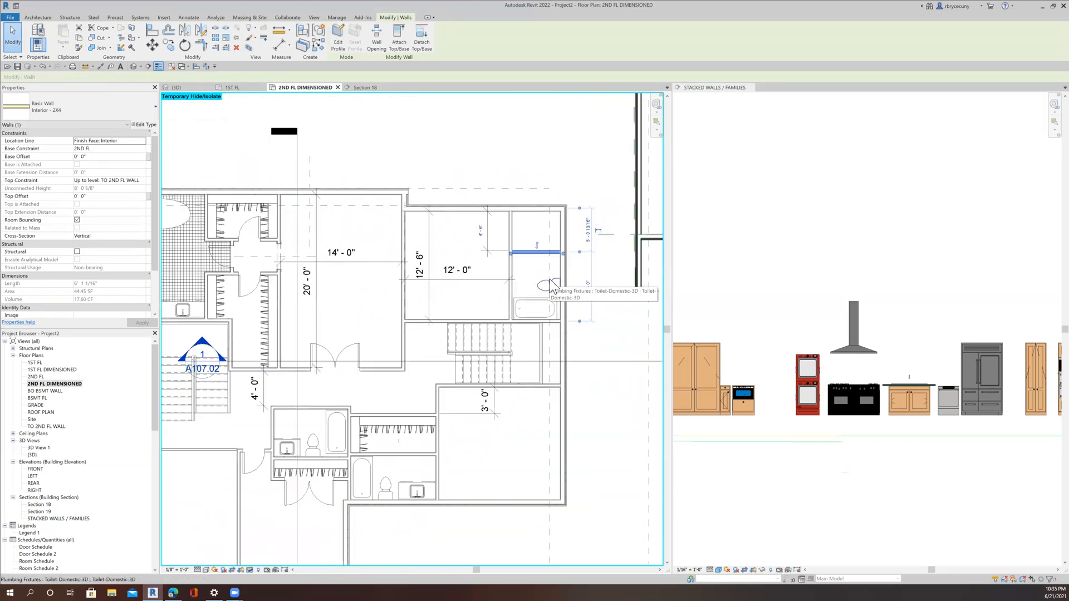
scroll(551, 285, down, 3)
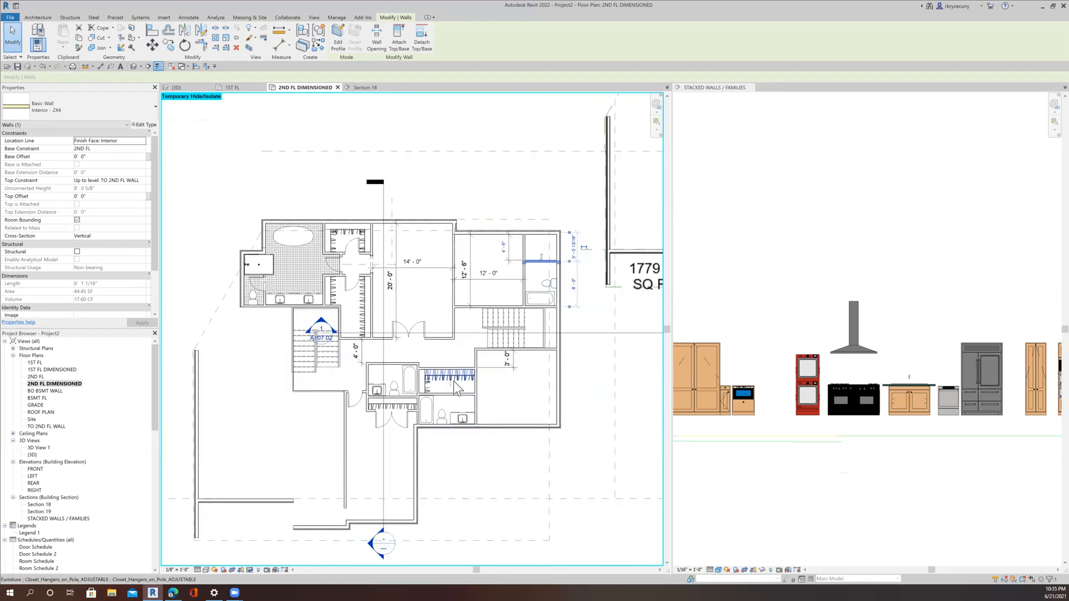
scroll(373, 381, up, 3)
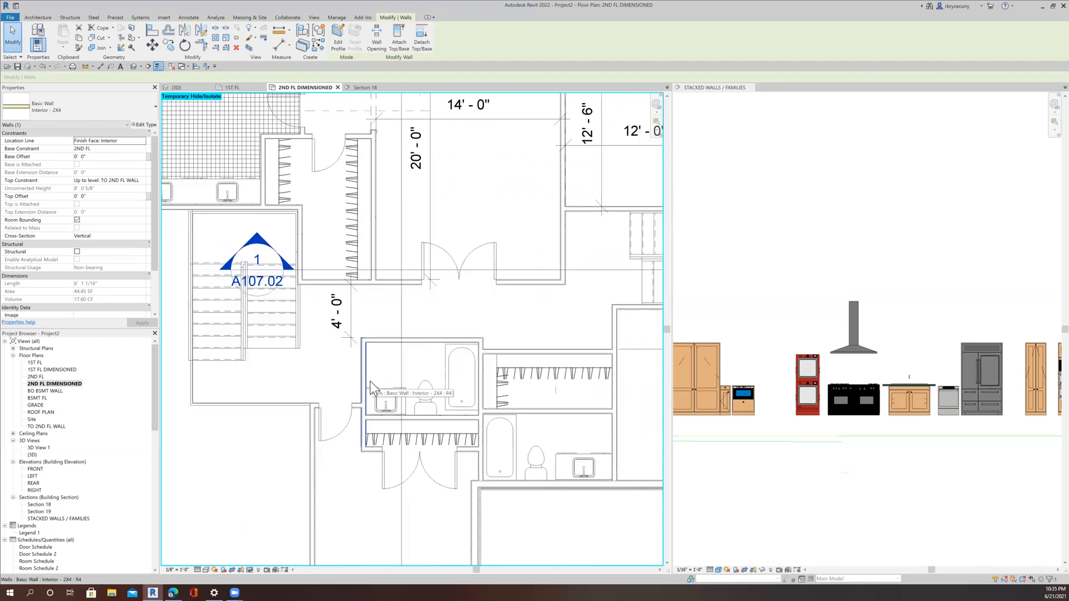
scroll(353, 465, down, 3)
scroll(539, 324, up, 5)
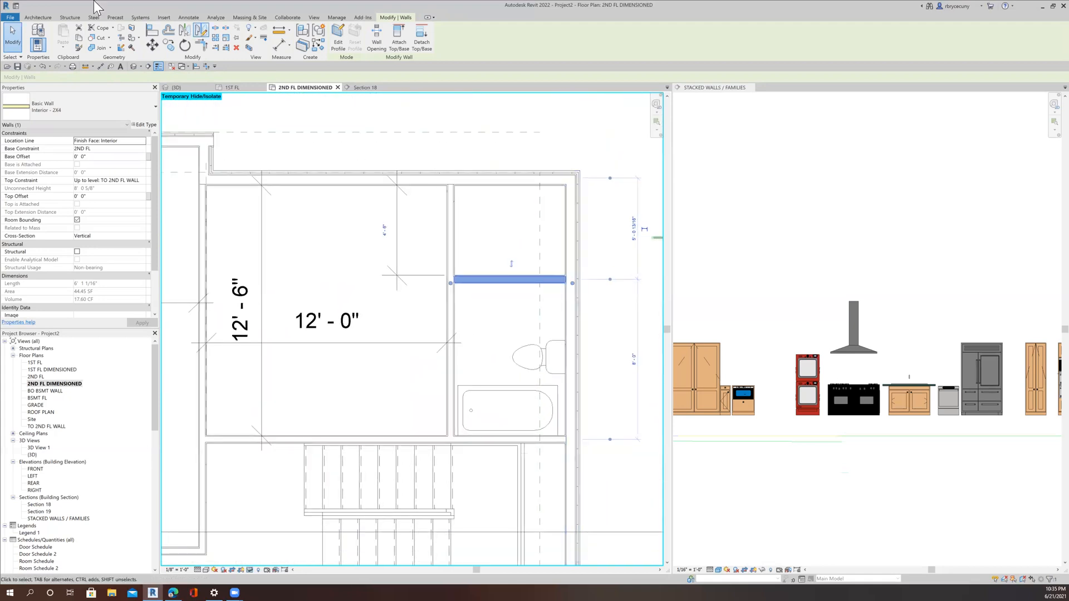
click(35, 18)
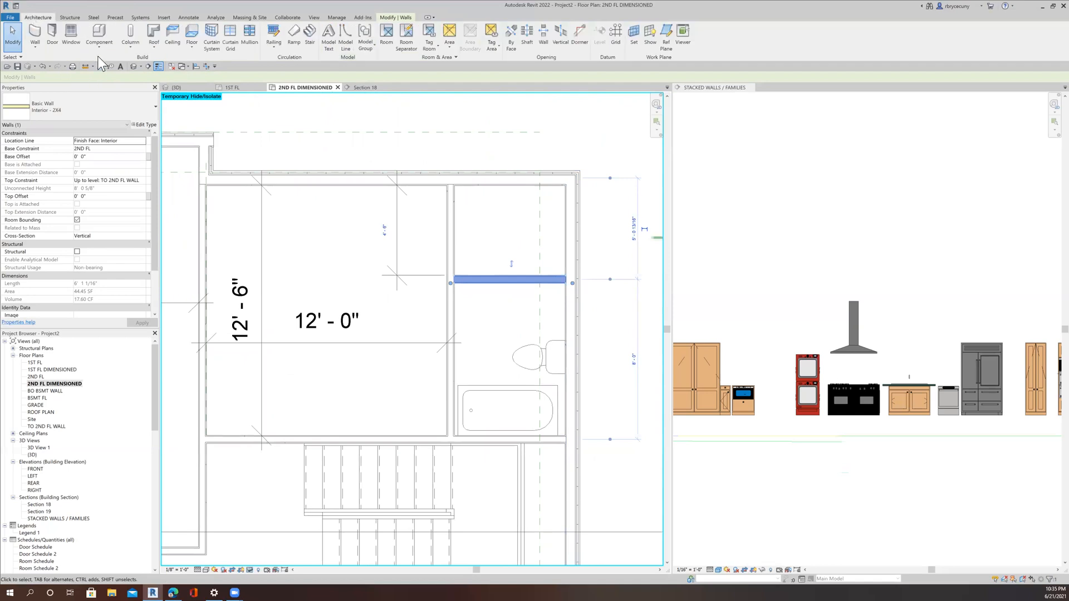
click(83, 82)
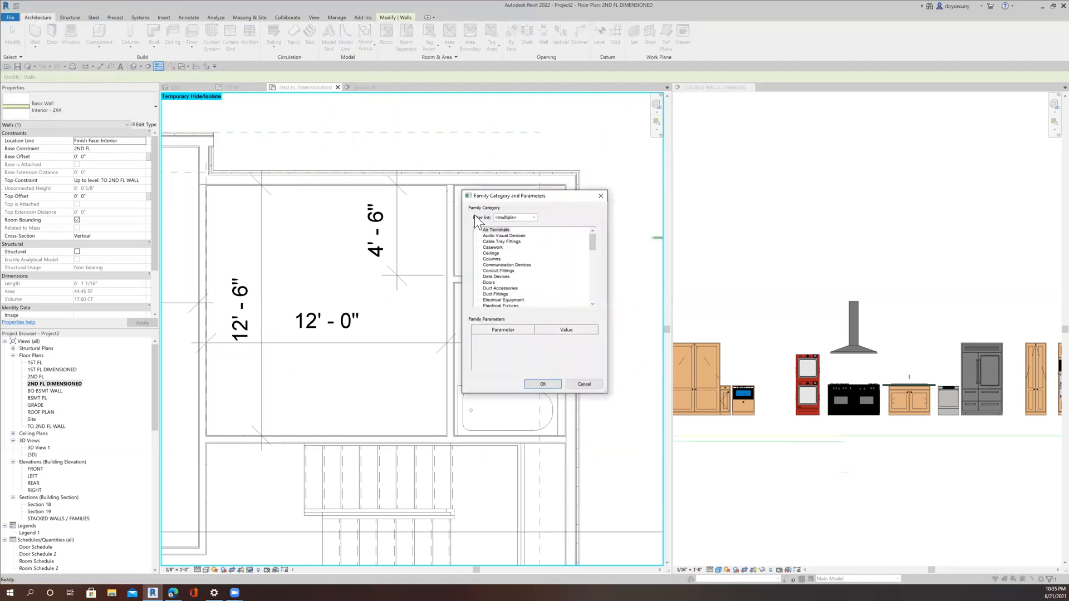
click(543, 384)
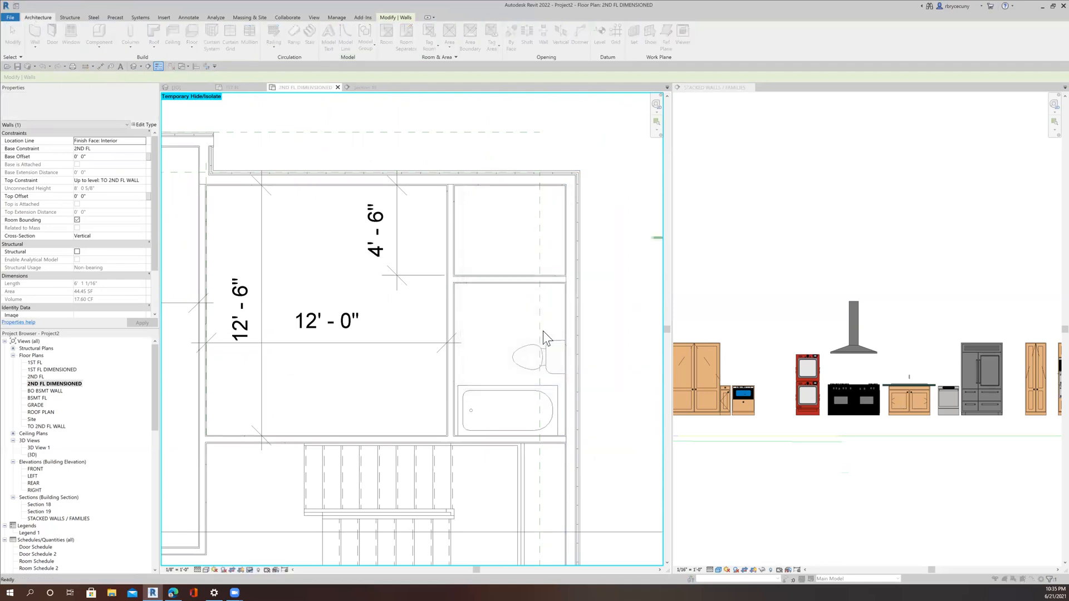
click(544, 313)
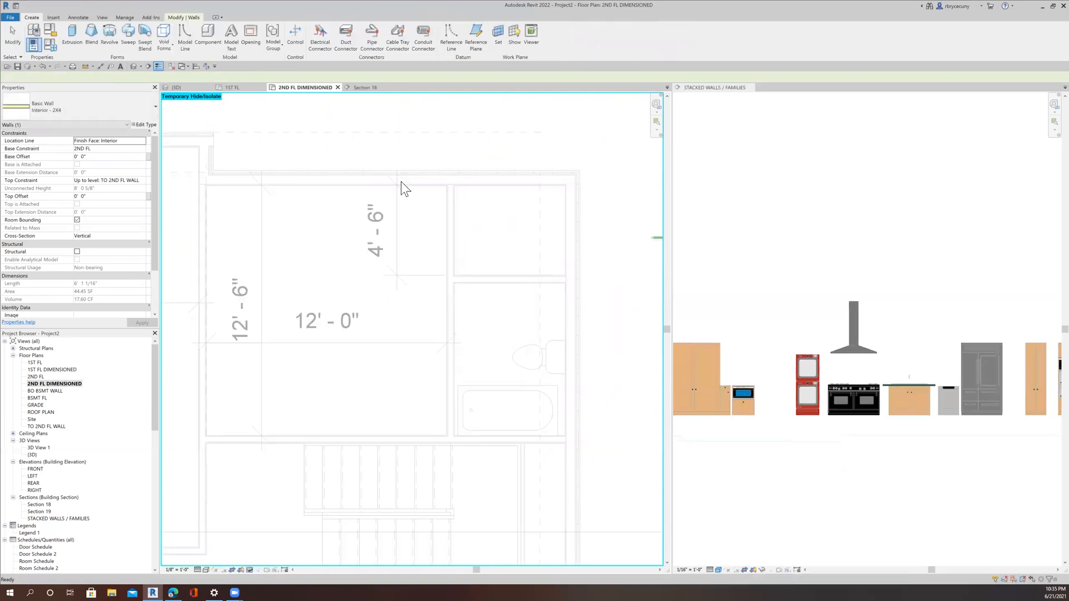
Start a solid extrusion with the GREAT NEW GREEN MARBLE material and set its extrusion end to 3'.
click(70, 32)
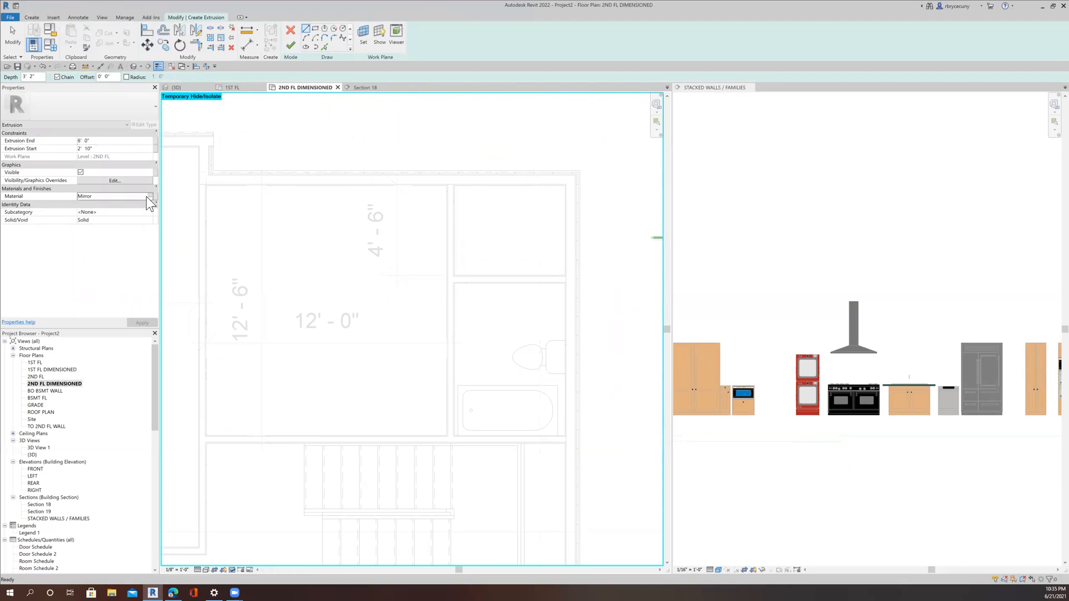
click(145, 196)
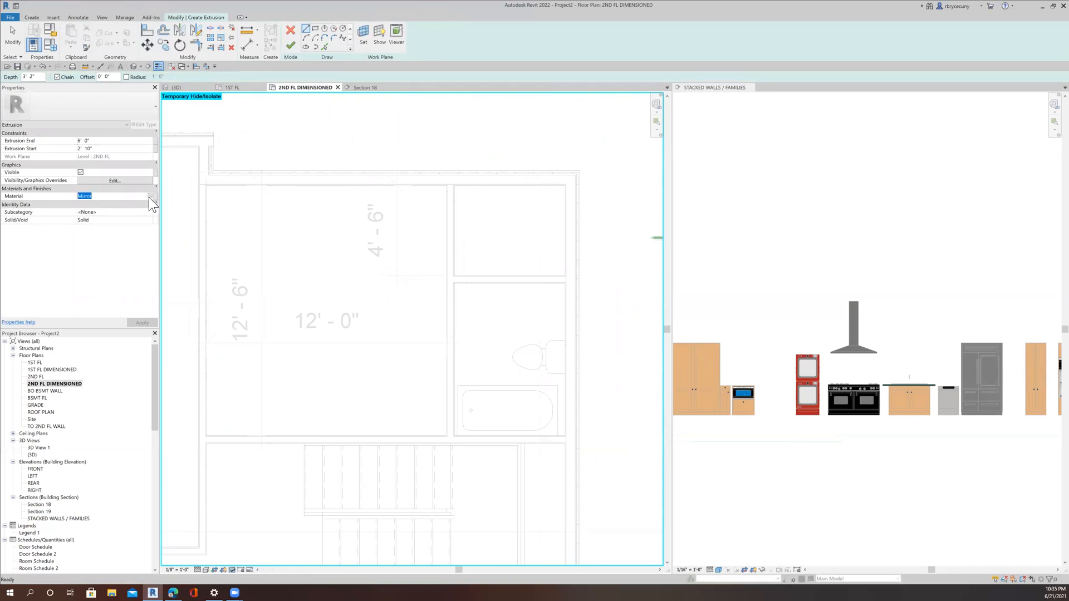
click(149, 196)
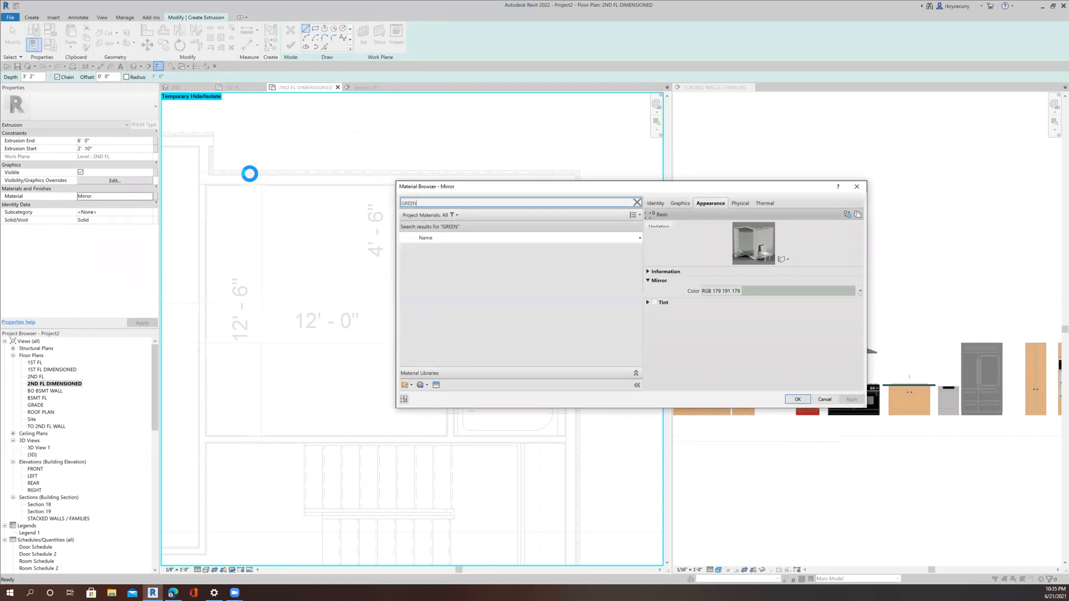
click(470, 253)
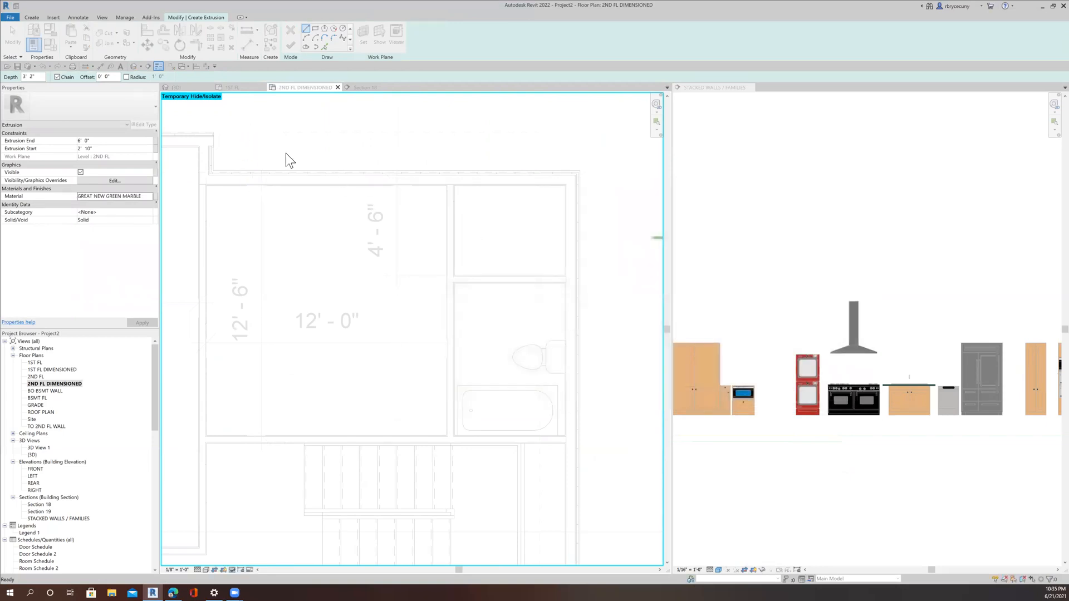
click(91, 141)
text(3')
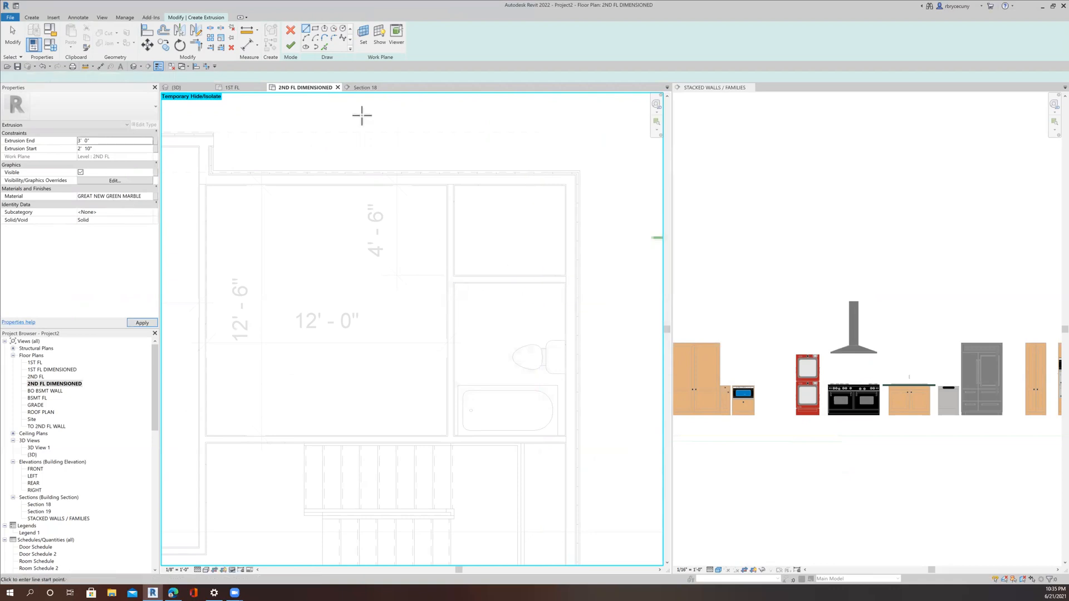
Sketch a closed countertop rectangle 2' deep and about 2' 6" long in the corner between the cross wall, exterior wall and toilet.
scroll(554, 278, up, 2)
click(572, 291)
text(2)
key(Return)
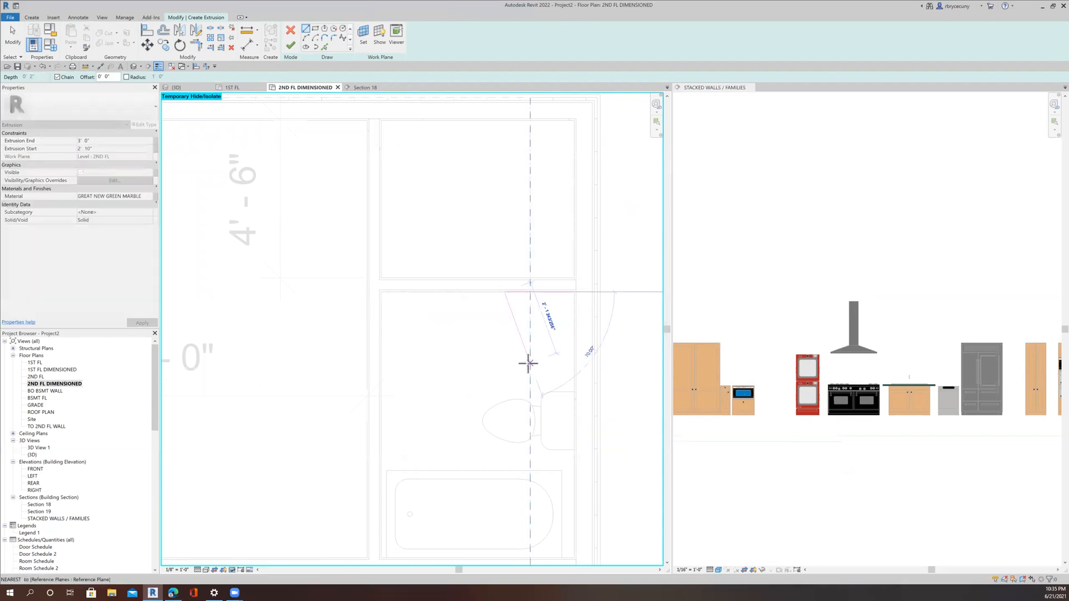
click(505, 379)
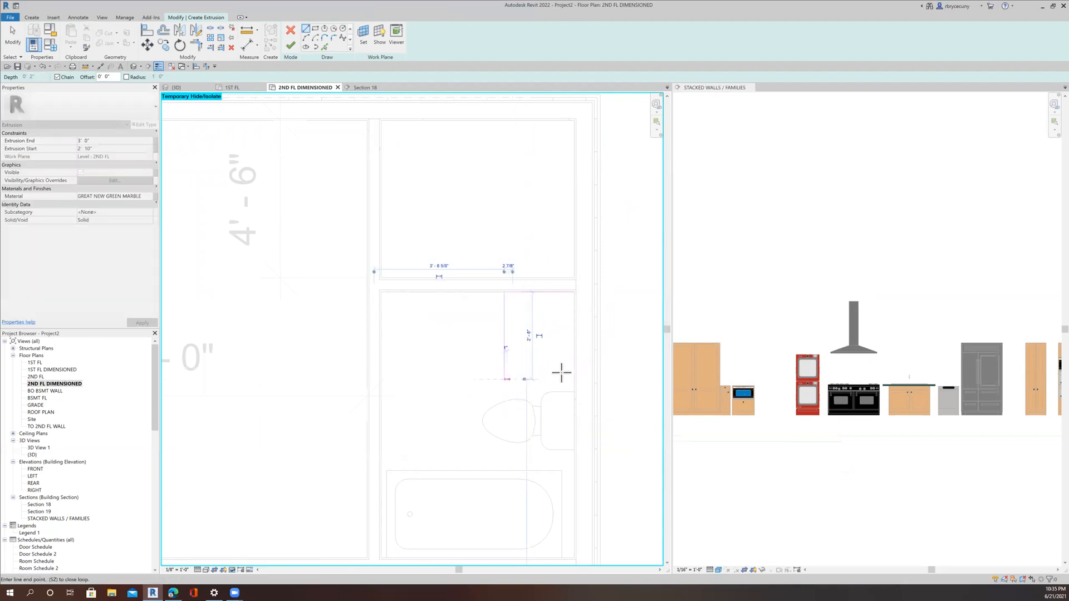
click(573, 379)
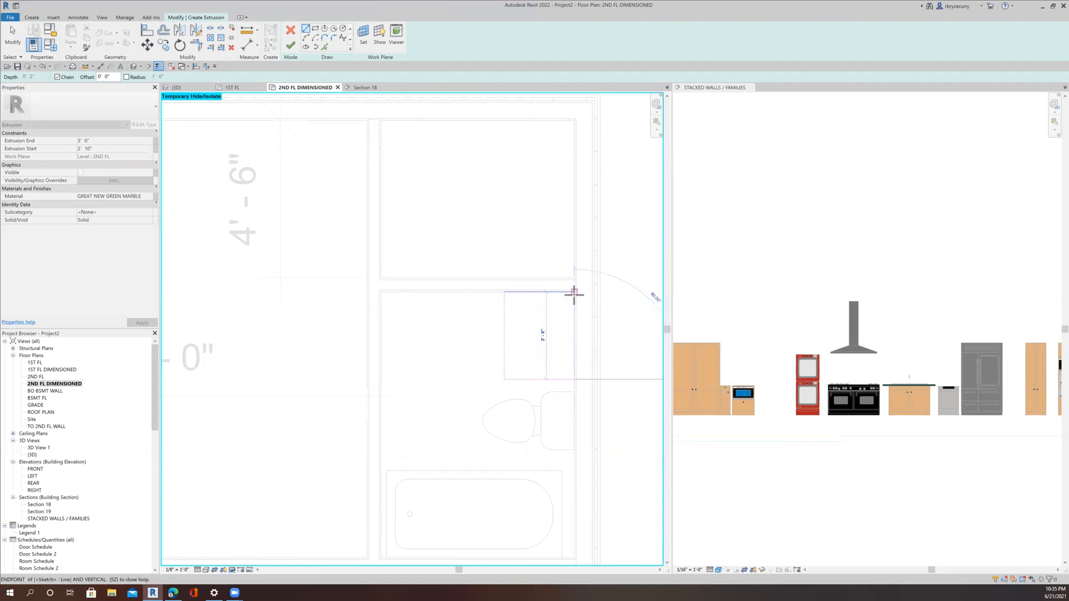
click(574, 292)
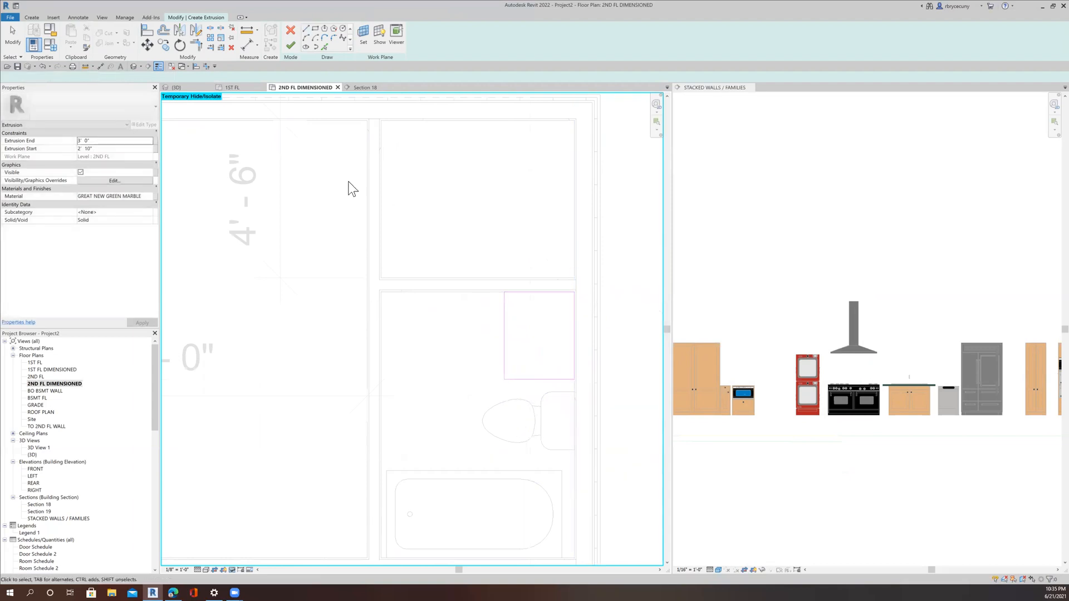
key(Escape)
key(Escape)
Add an aligned dimension between the bathtub's edge and the countertop sketch's nearest edge, placing it inside the 12' bedroom.
middle_drag(525, 470, 520, 392)
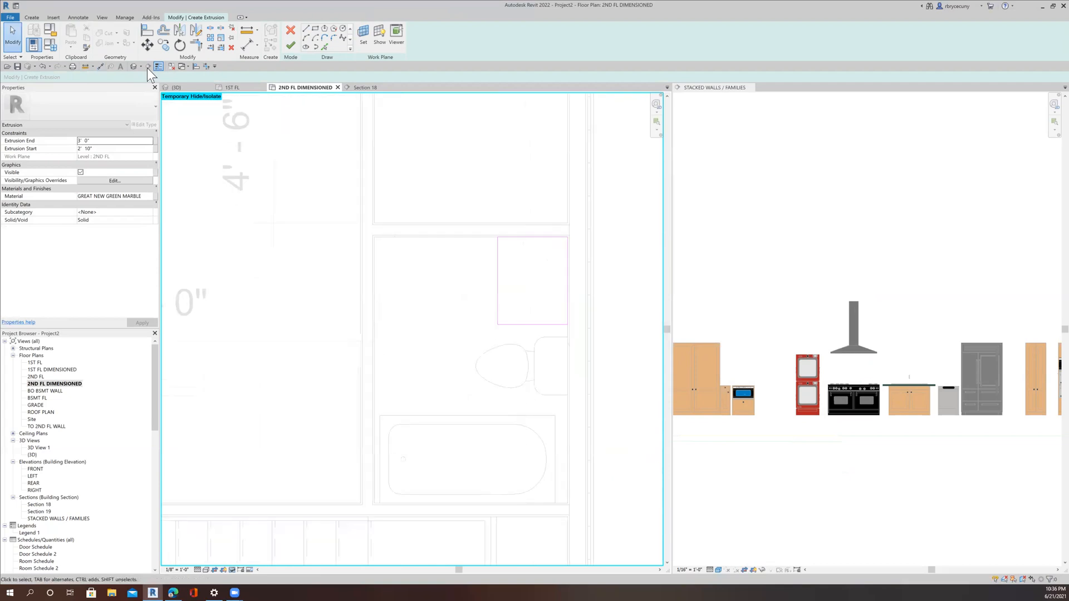
click(102, 66)
click(509, 413)
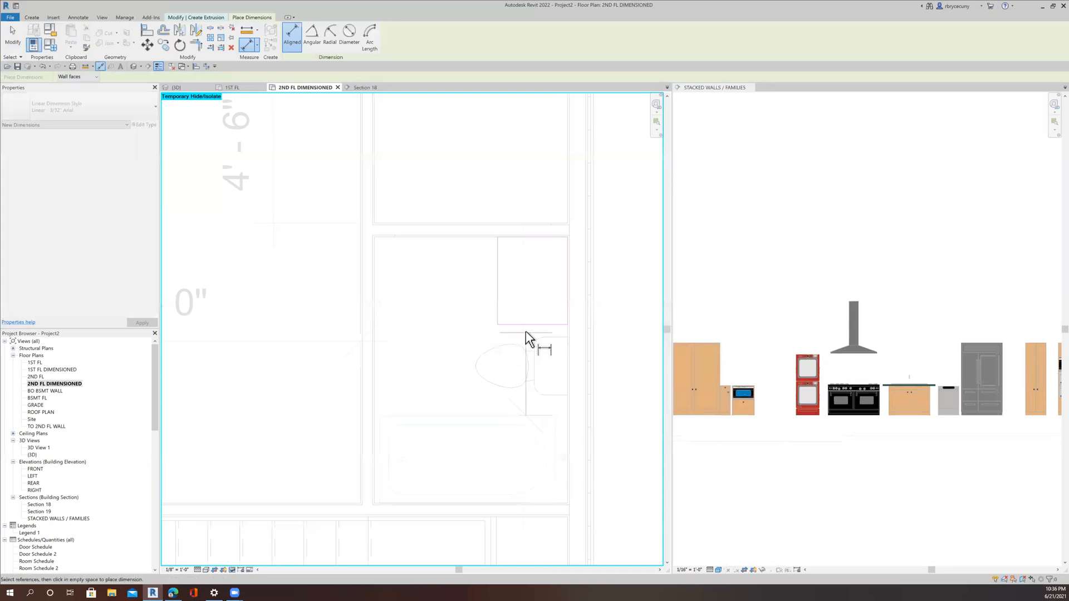
click(313, 287)
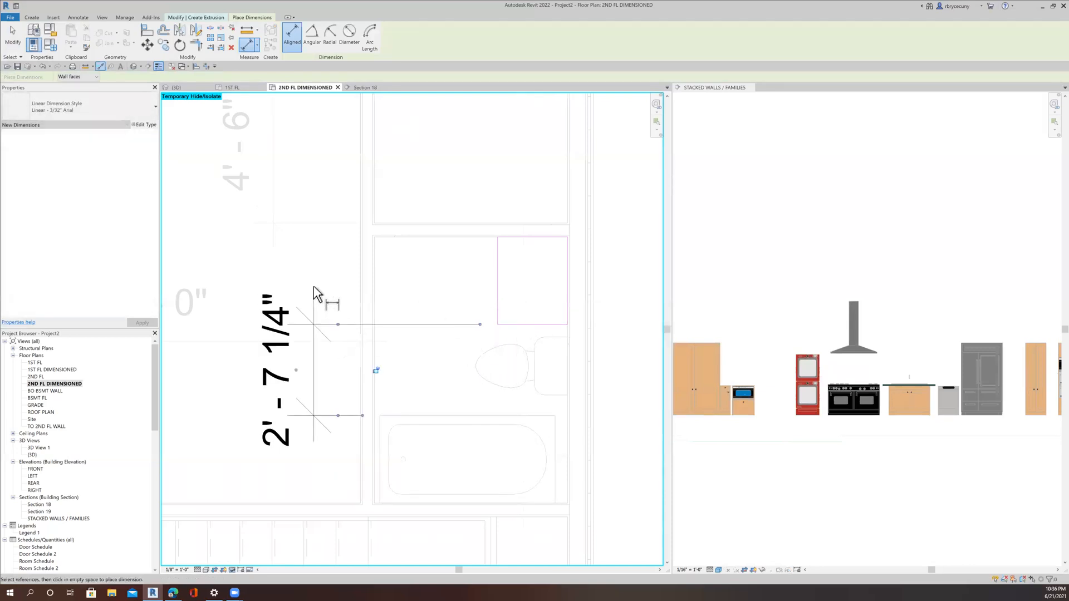
key(Escape)
key(Escape)
Set the distance from the bathtub to the countertop sketch edge to 30".
click(518, 323)
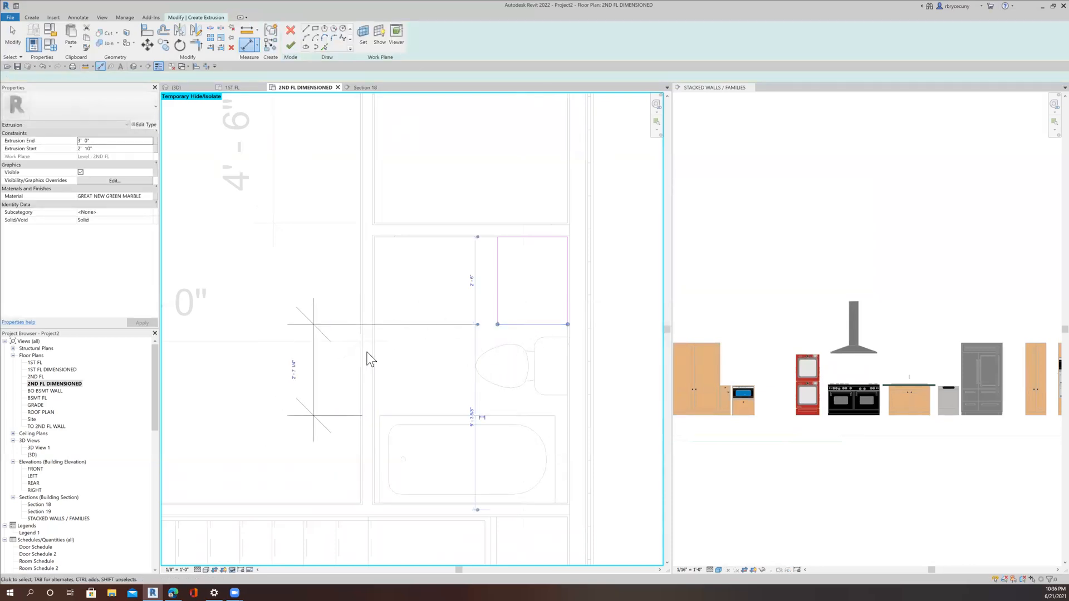
click(298, 370)
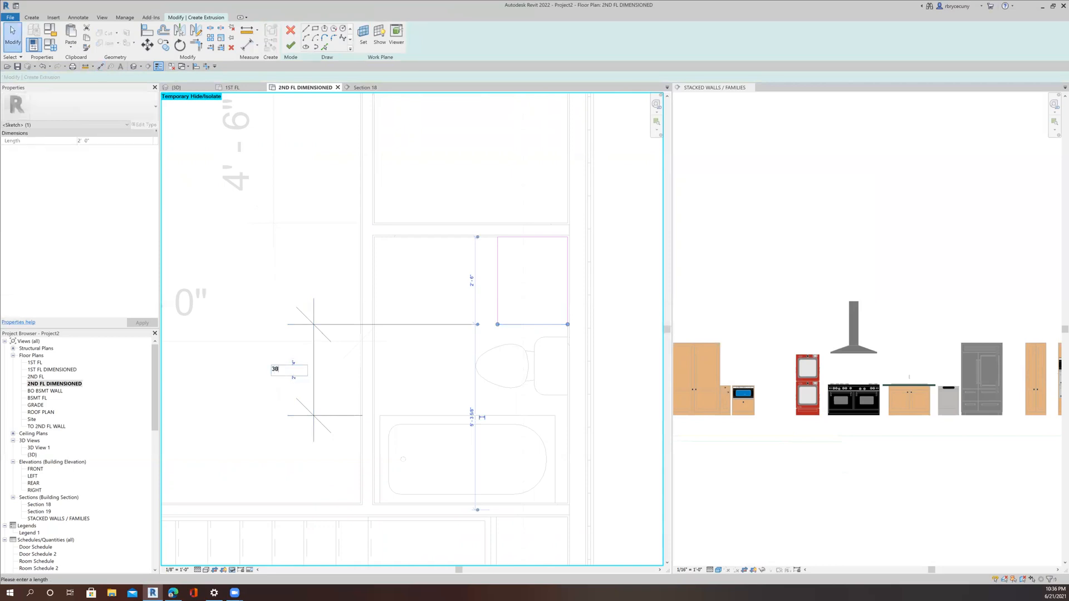
text(30")
key(Return)
click(349, 353)
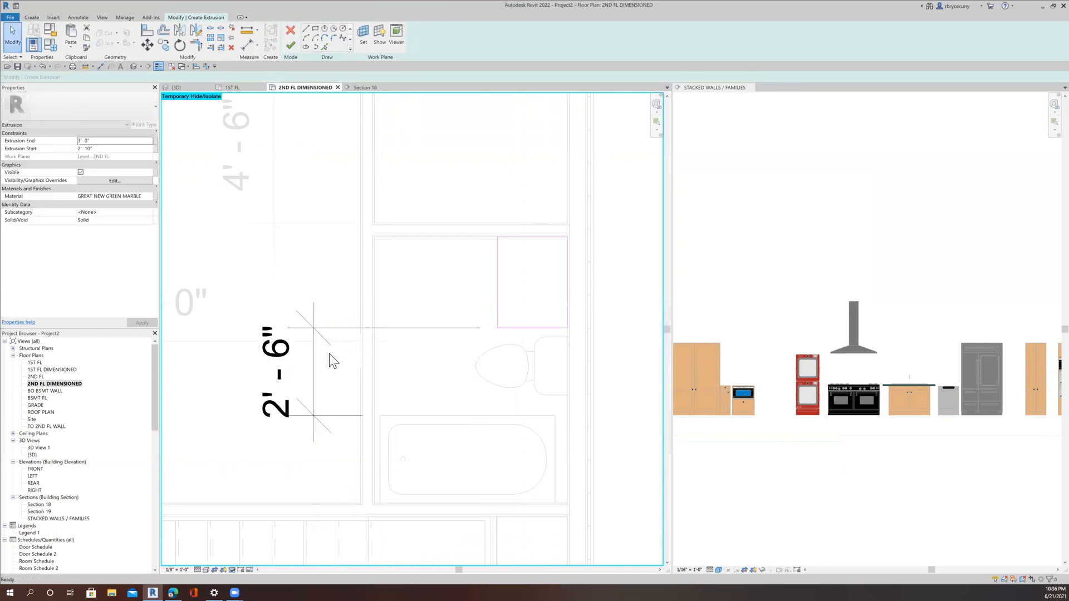
Delete the bathtub-to-countertop dimension, and finish the countertop extrusion and its in-place model.
click(316, 368)
key(Delete)
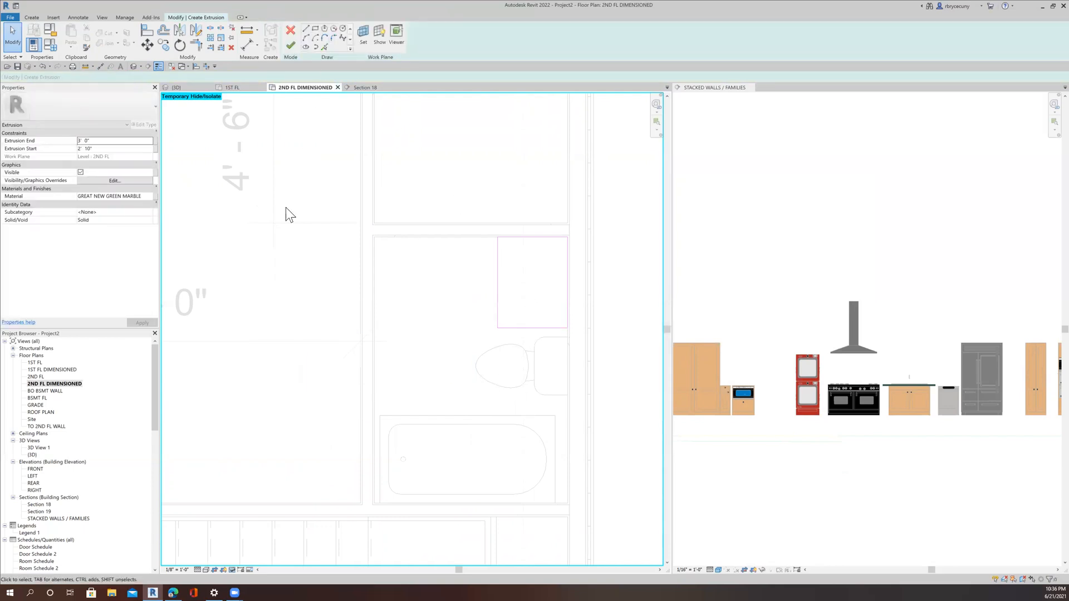
click(290, 46)
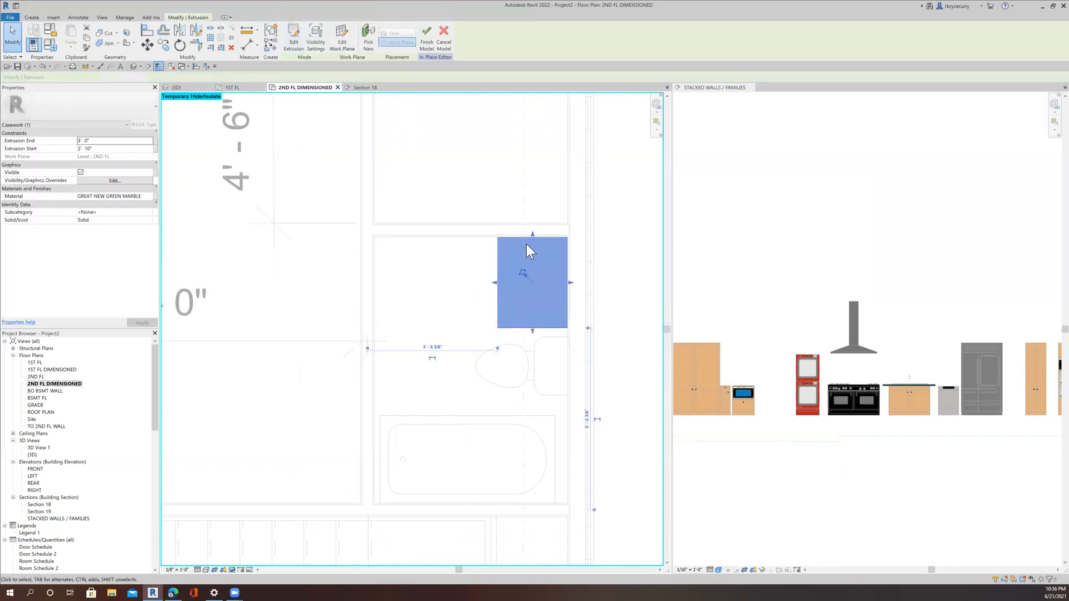
click(427, 39)
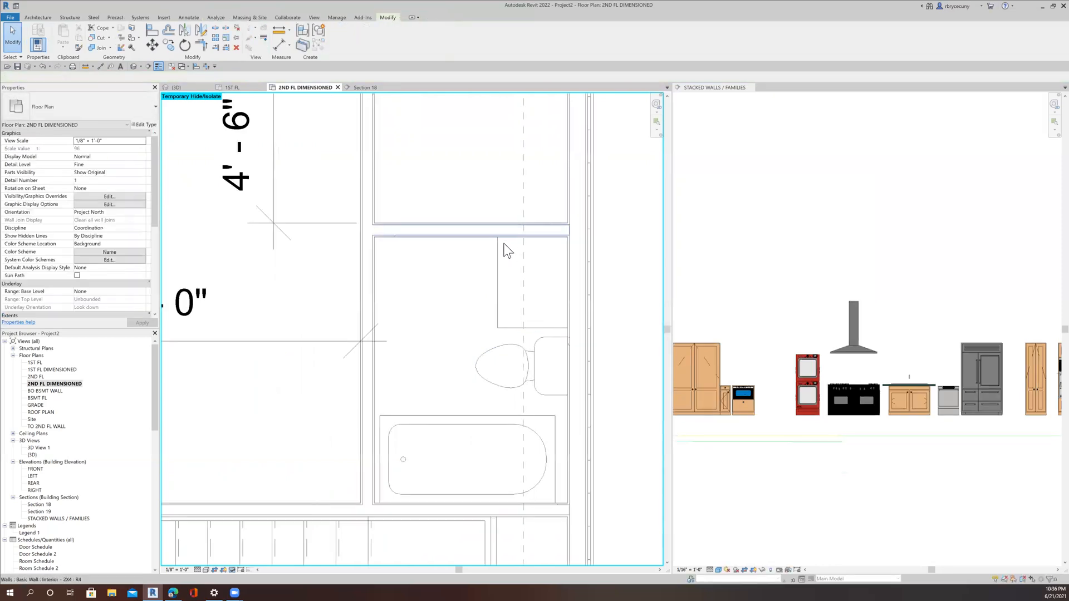
Place a matching 20" x 18" Sink Vanity-Square, based on the existing bathroom's sink, on the new countertop.
scroll(506, 251, down, 5)
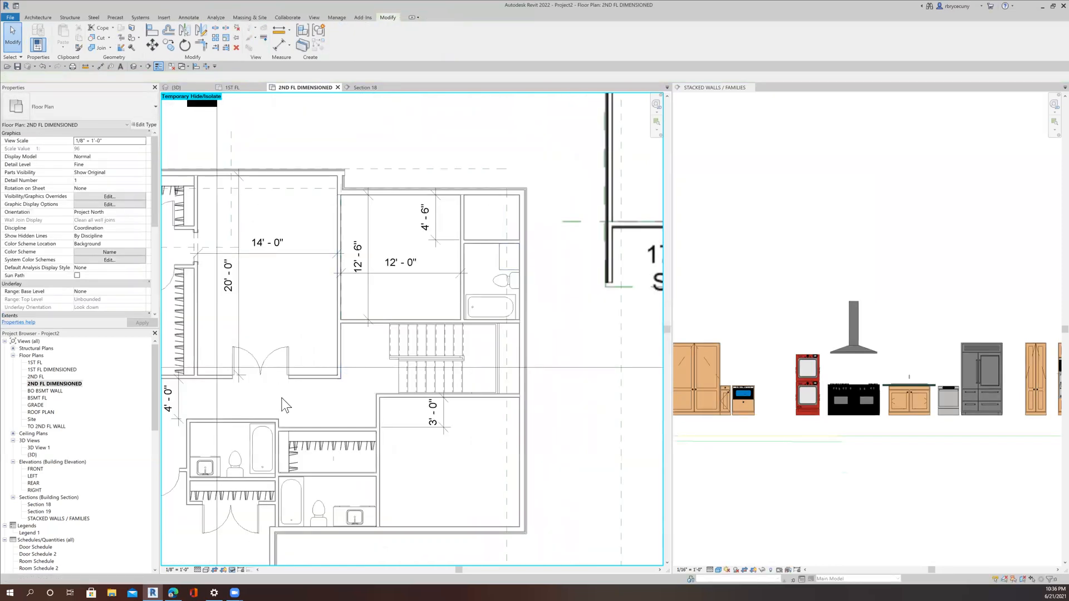
click(211, 466)
right_click(212, 466)
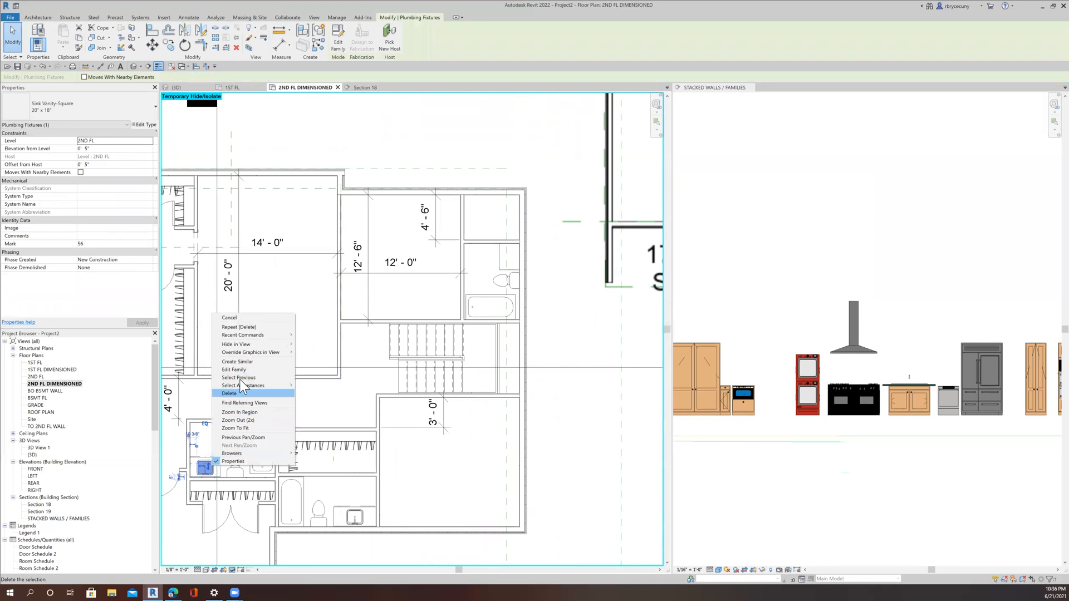
click(245, 362)
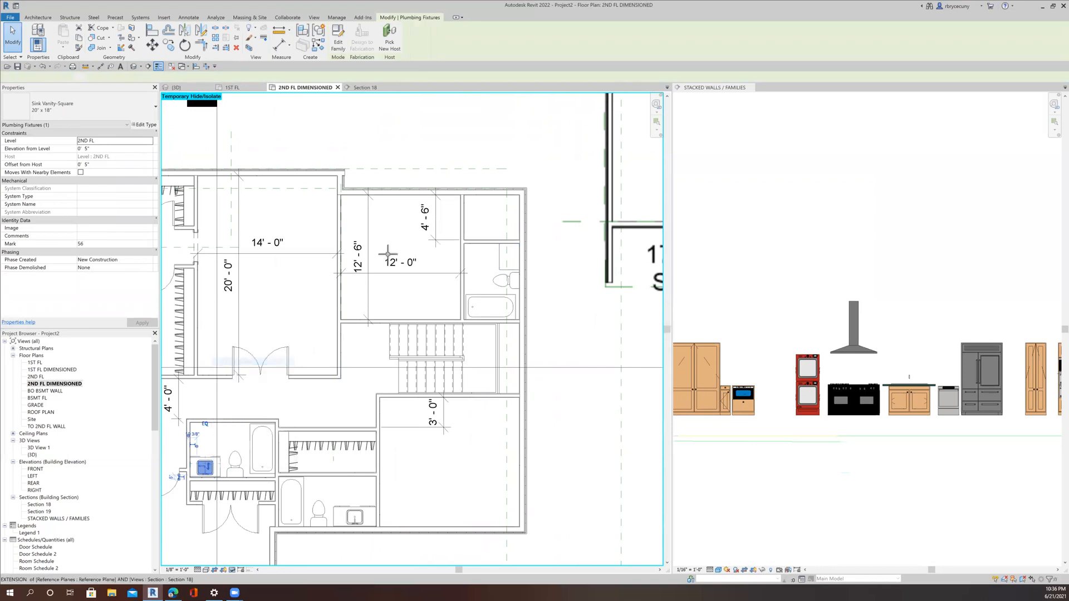
scroll(503, 217, up, 3)
scroll(531, 286, up, 1)
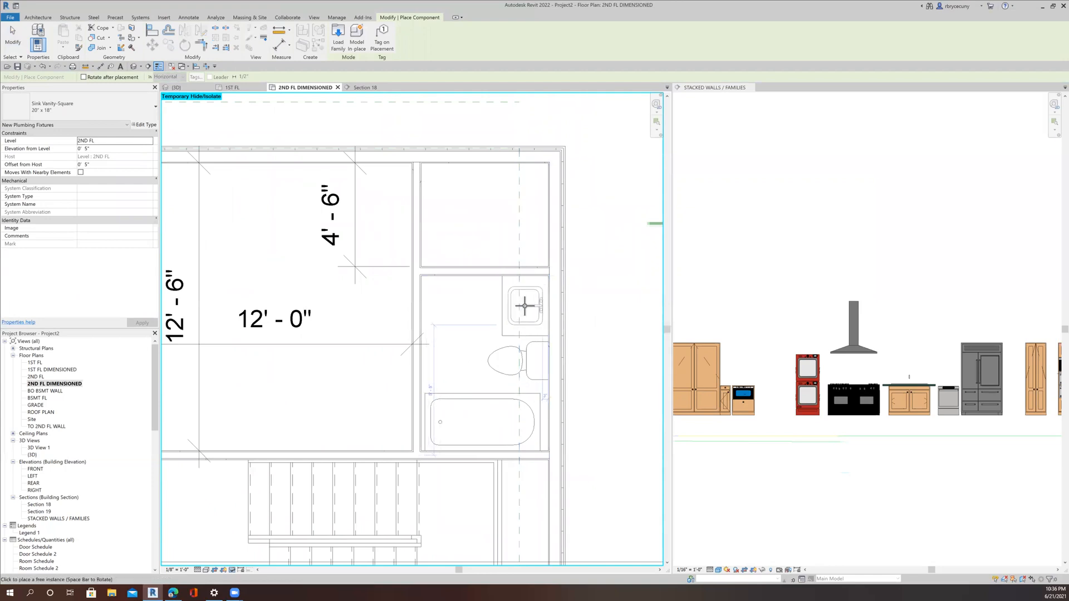
click(518, 302)
key(Escape)
key(Escape)
Add an aligned dimension string from the countertop's toilet-side edge through the sink's centre to the cross wall, inside the bathroom.
scroll(518, 302, up, 2)
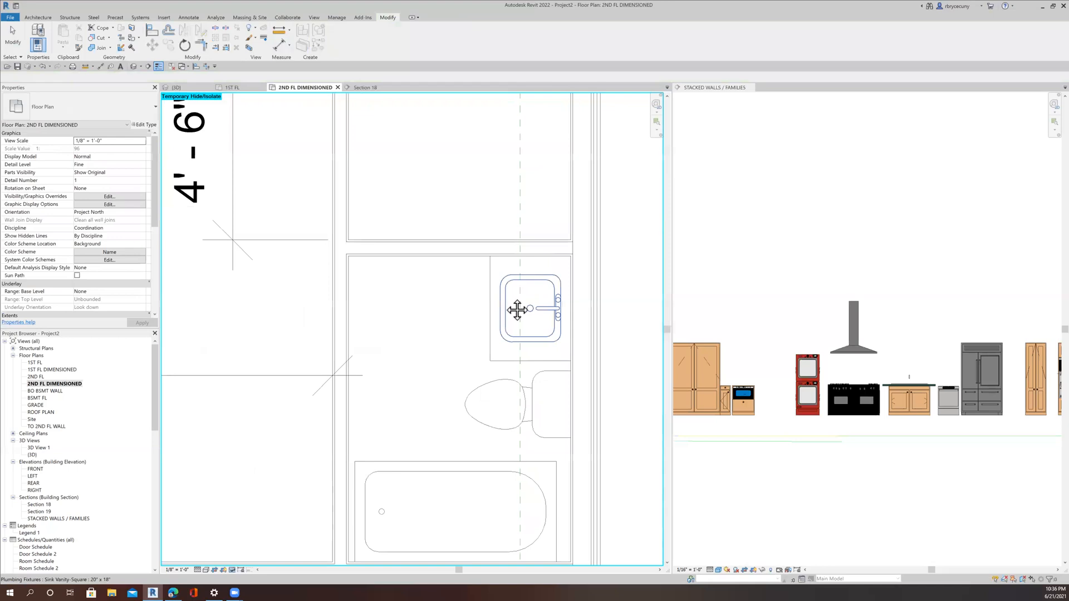
middle_drag(517, 310, 491, 300)
click(100, 66)
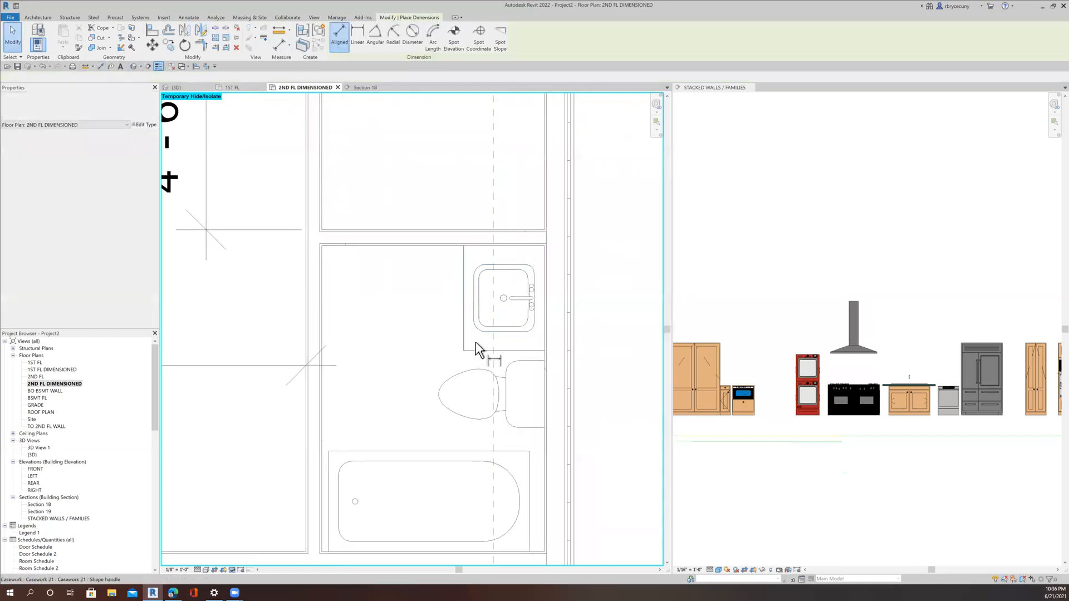
click(524, 300)
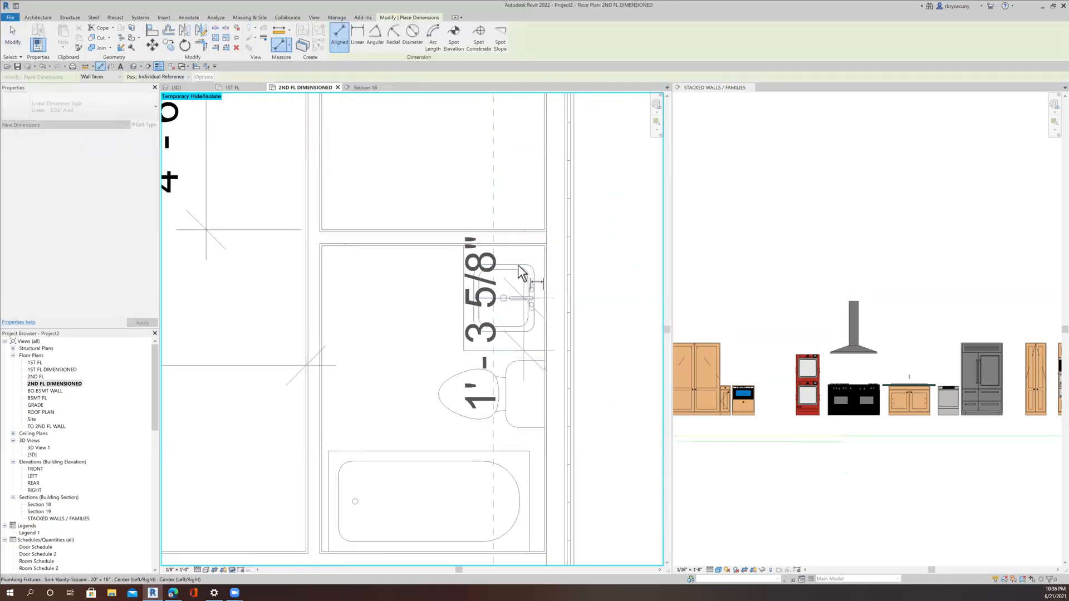
scroll(523, 247, down, 3)
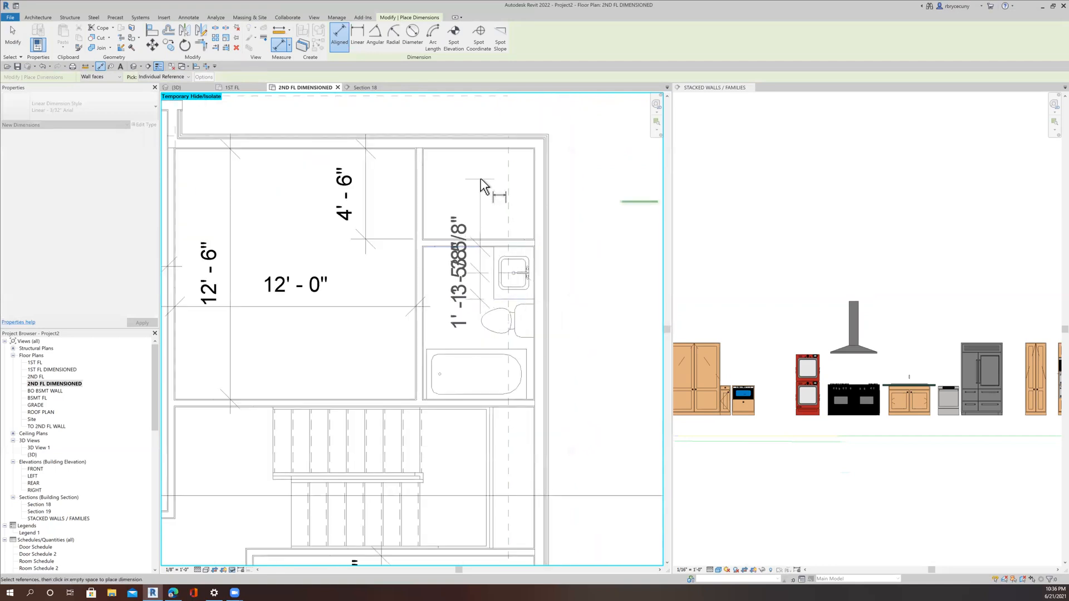
click(477, 178)
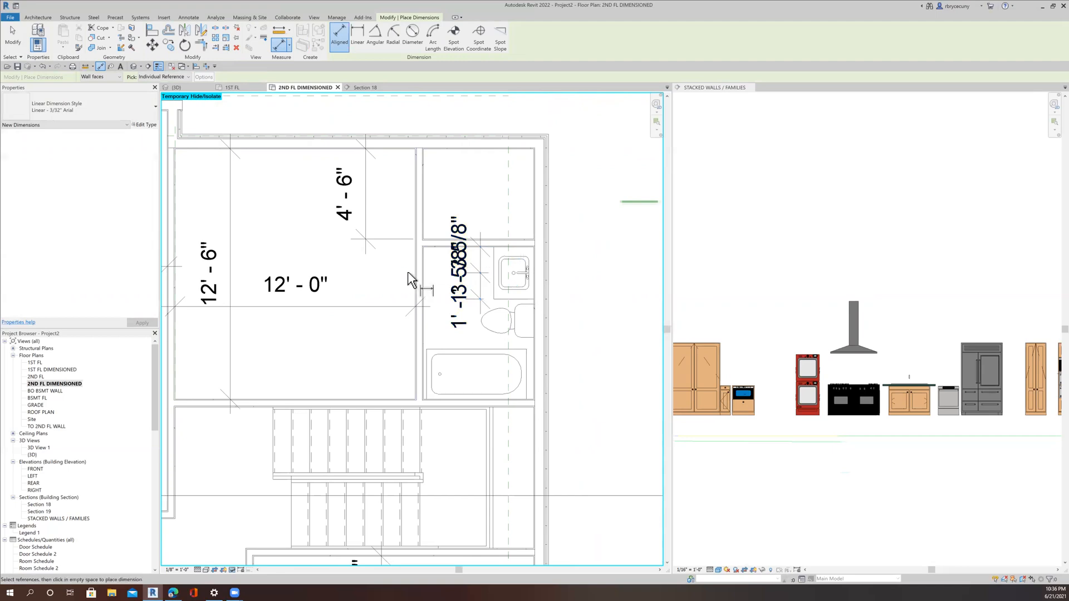
key(Escape)
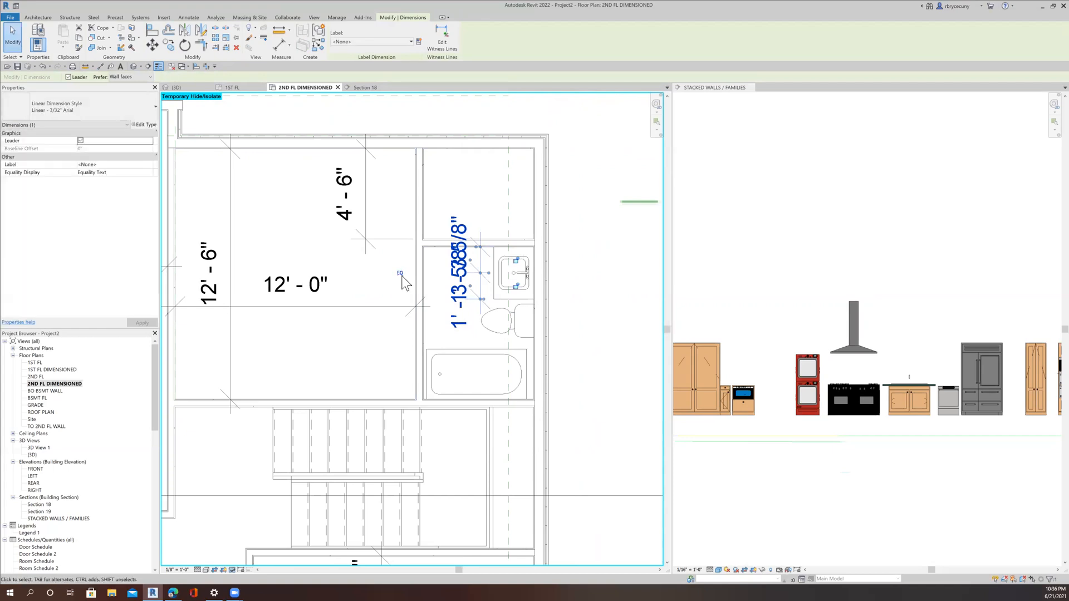
Toggle equality on the sink's dimension string, and delete the string from the bathroom.
click(396, 269)
key(d)
key(i)
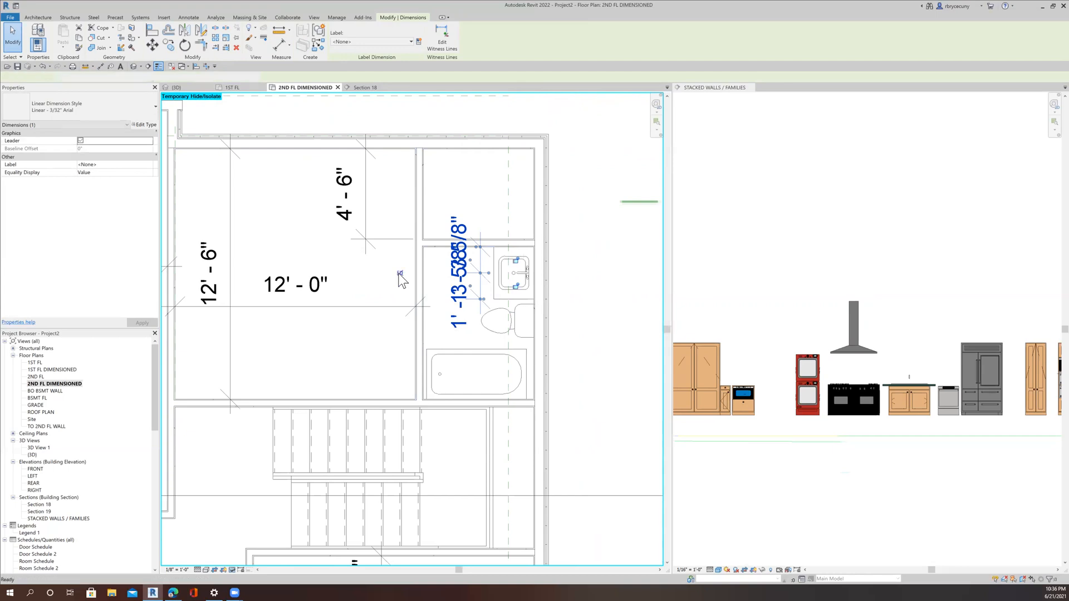
scroll(466, 279, up, 2)
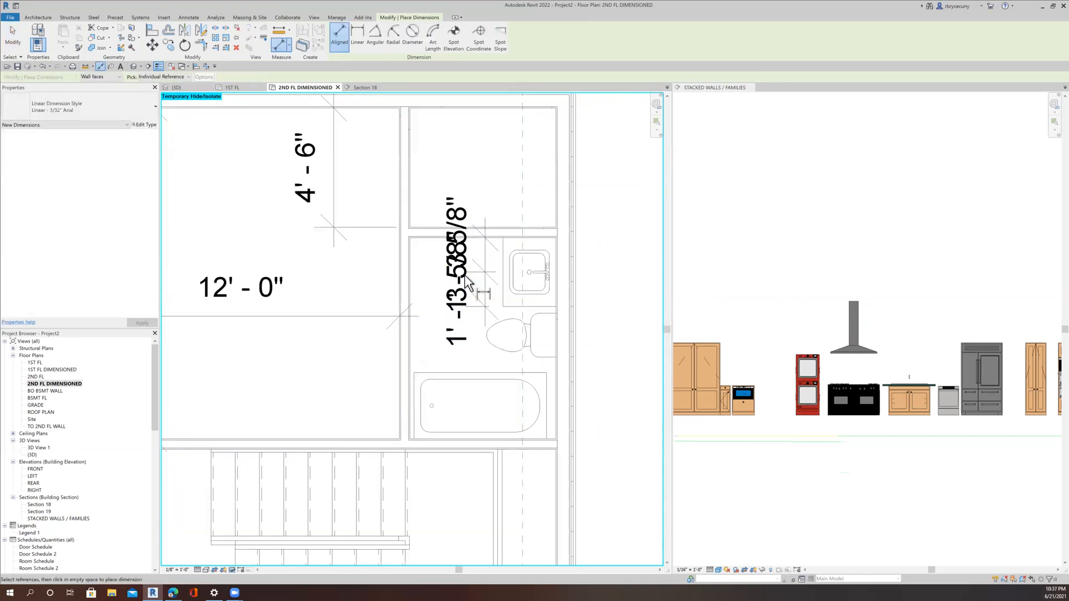
key(Escape)
click(452, 295)
key(Delete)
Dimension the countertop edge, sink centre and cross wall outside the exterior wall, and move one value's text clear of the other.
middle_drag(452, 301, 381, 285)
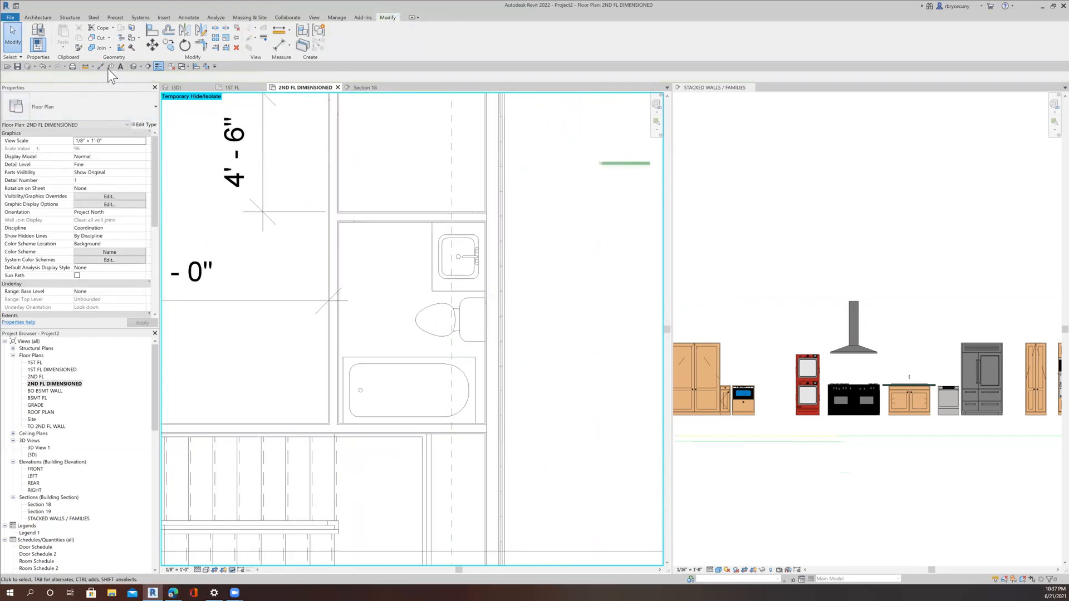
click(443, 285)
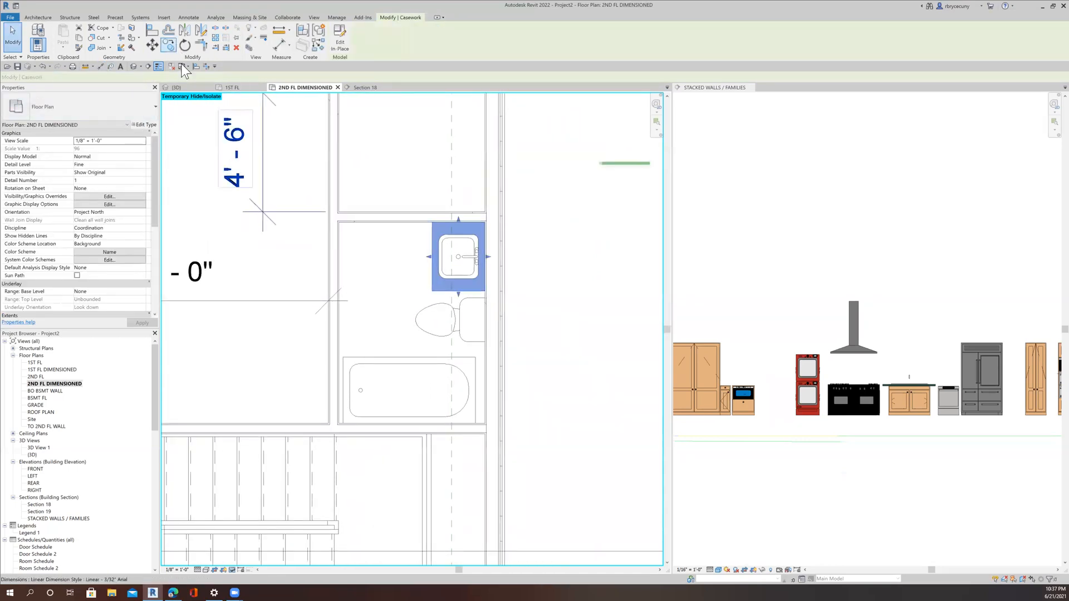
click(103, 67)
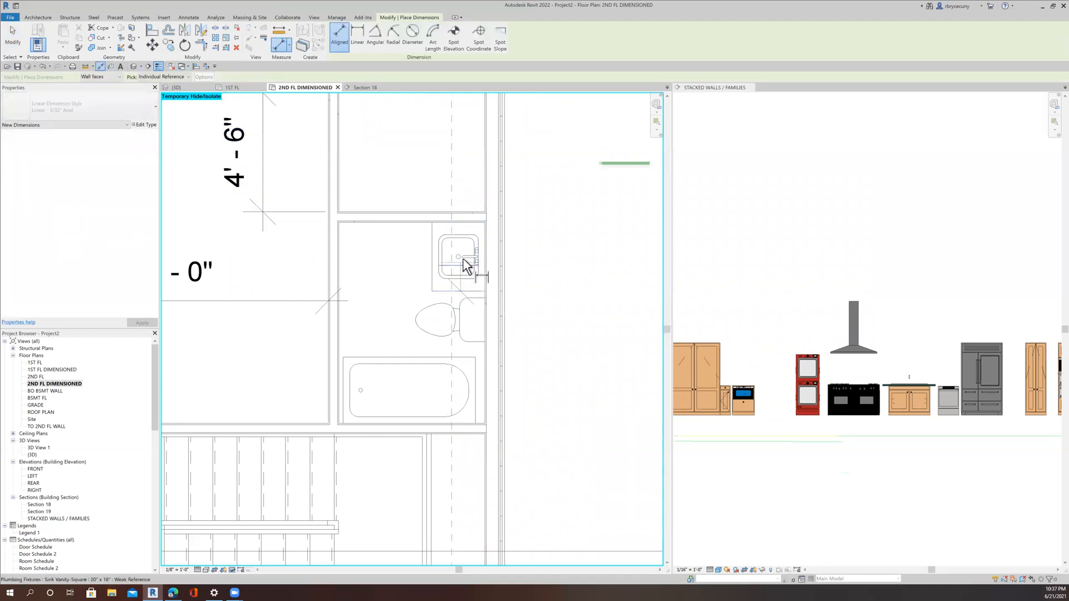
click(464, 258)
click(458, 223)
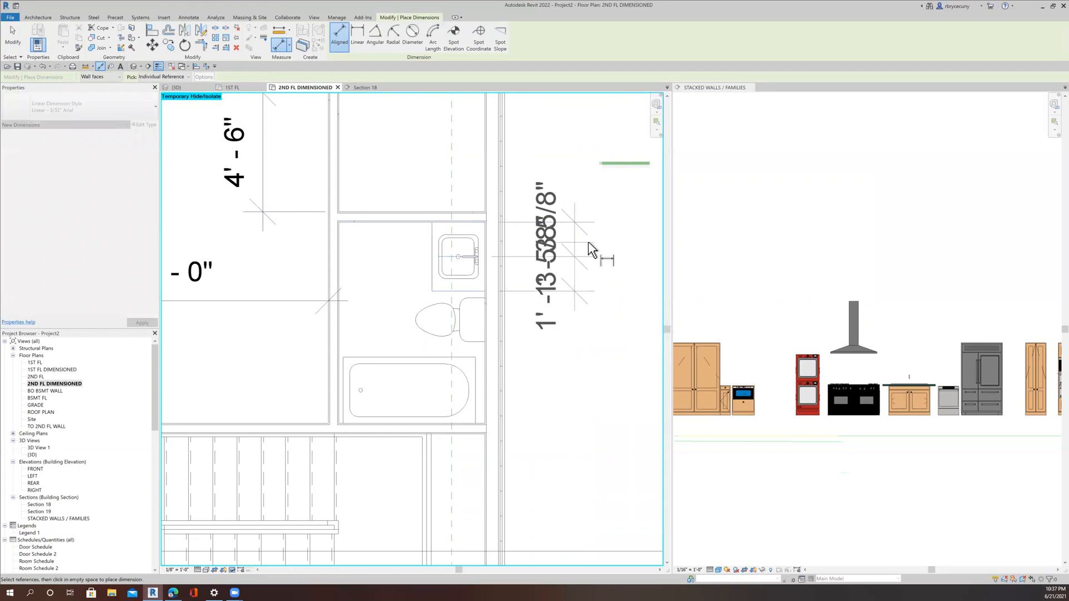
click(605, 259)
drag(575, 274, 576, 354)
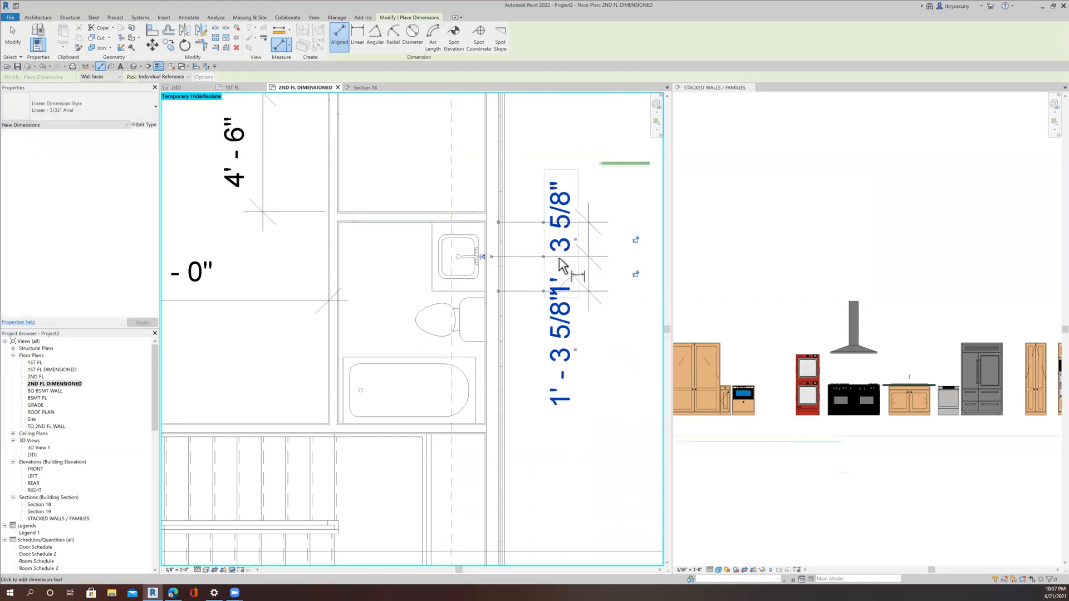
Delete the countertop and sink dimension string outside the exterior wall.
key(Escape)
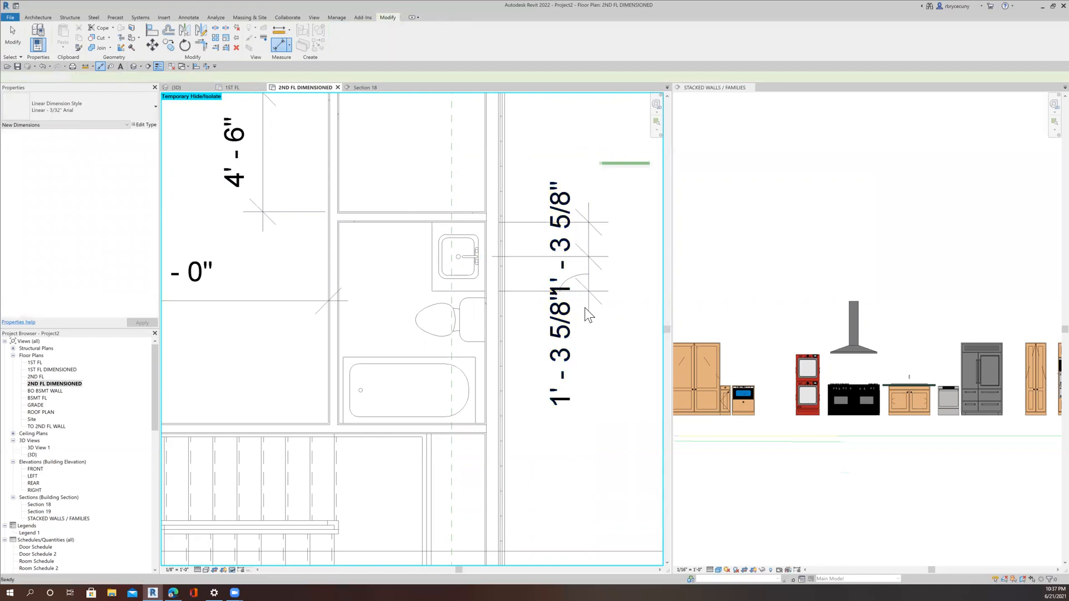
click(585, 308)
key(Delete)
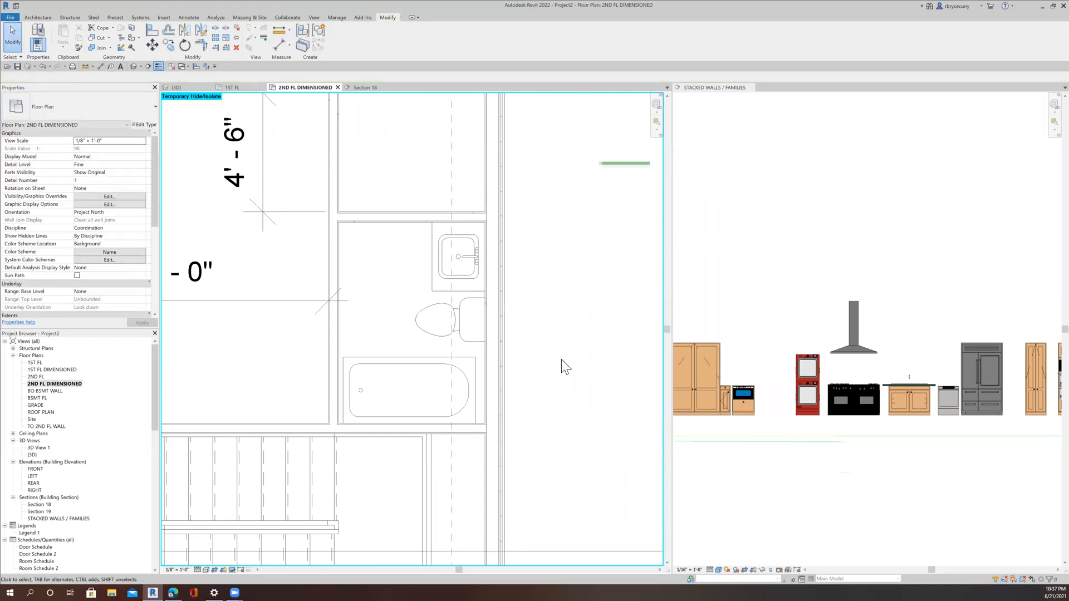
Copy the horizontal closet hanger pole above the lower bathroom, by its wall-corner endpoint, to the outer corner of the closet beside the 12' bedroom.
scroll(563, 362, down, 3)
scroll(531, 346, down, 2)
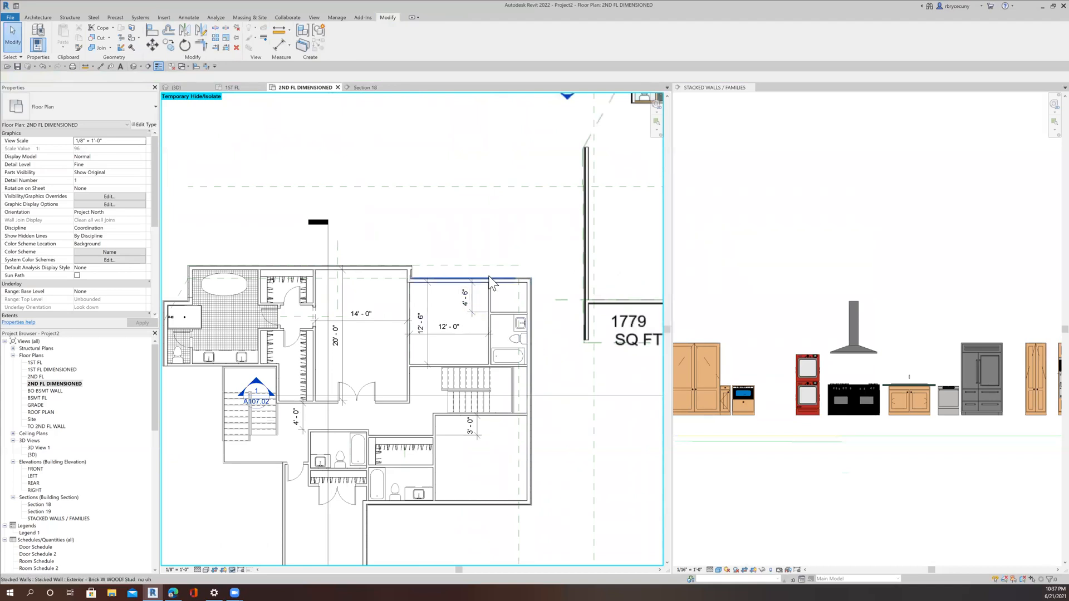
scroll(501, 356, up, 3)
scroll(476, 424, down, 1)
scroll(476, 425, down, 2)
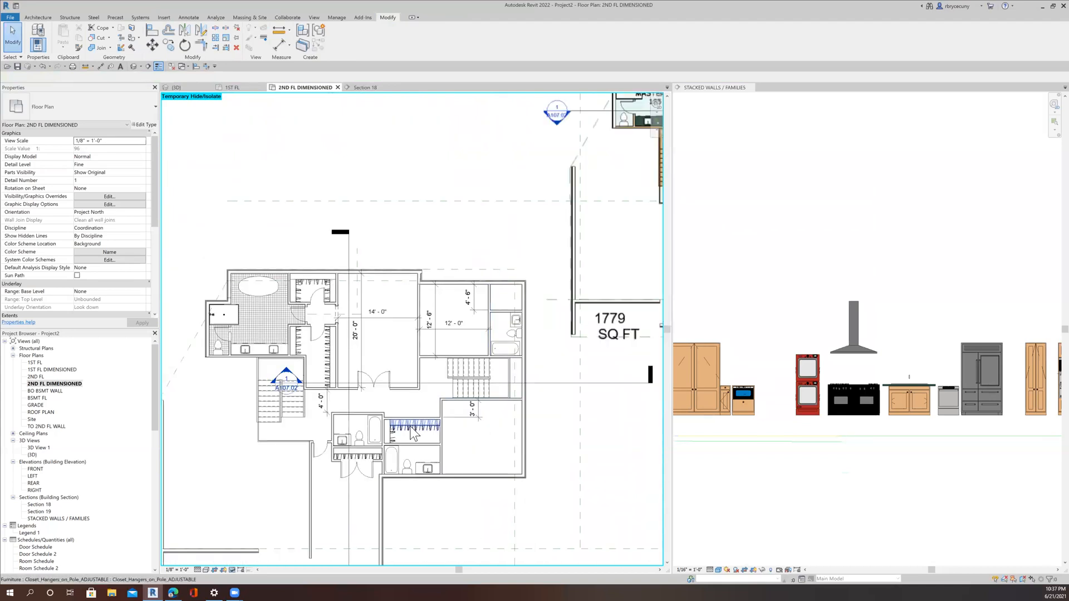
click(411, 428)
right_click(409, 427)
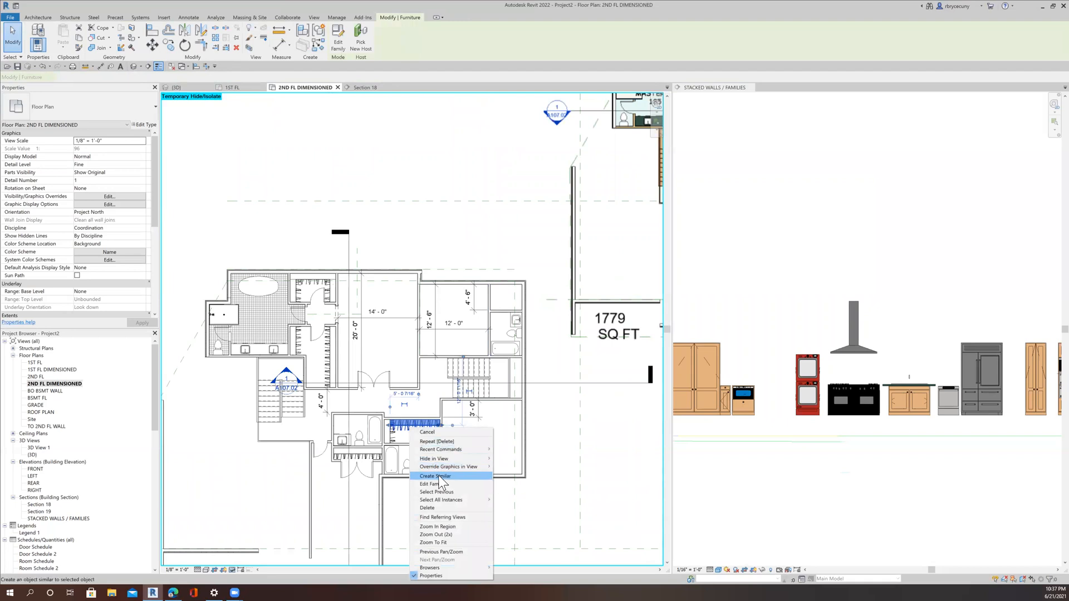
click(169, 45)
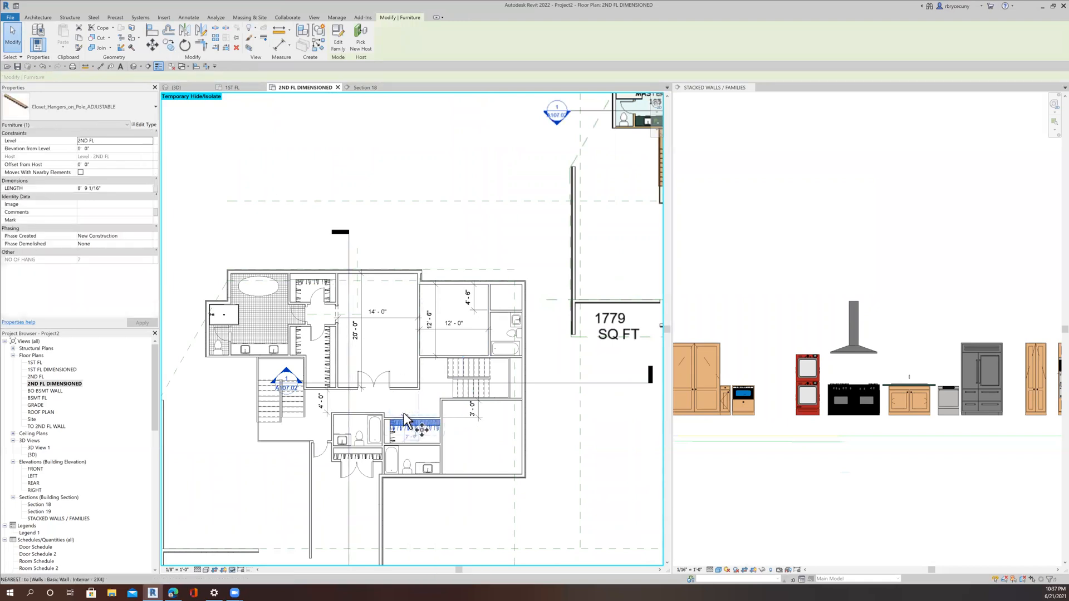
scroll(489, 432, up, 5)
scroll(487, 430, up, 4)
click(497, 442)
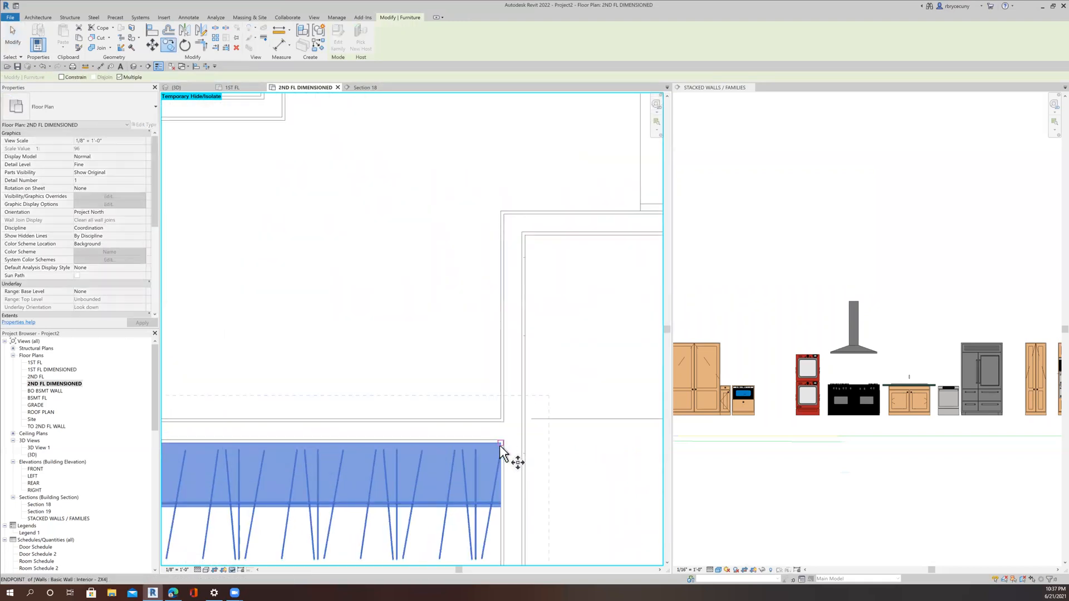
scroll(496, 447, down, 5)
scroll(488, 446, down, 5)
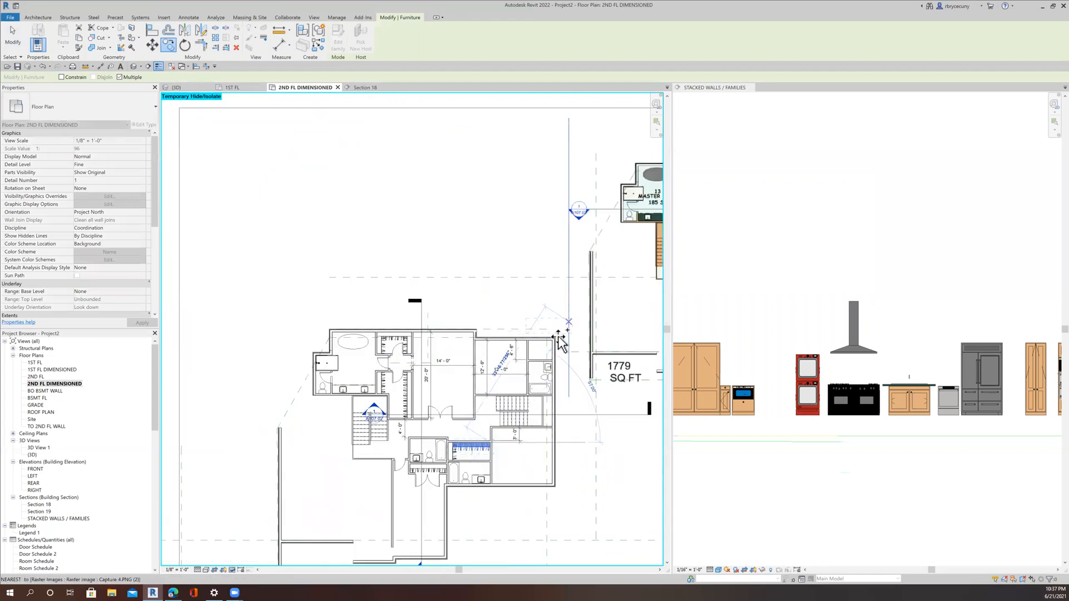
scroll(556, 334, up, 6)
scroll(498, 401, up, 2)
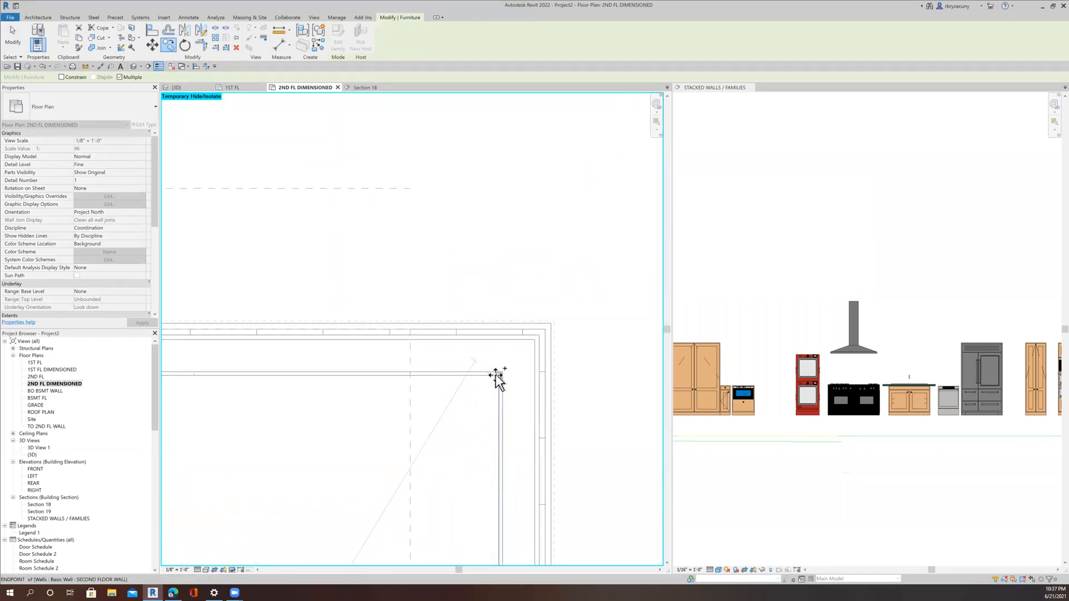
scroll(495, 399, down, 3)
click(515, 383)
Shorten the copied hanger pole to the closet's bedroom-side wall, giving it a length of 5' 6 1/4".
scroll(369, 376, up, 2)
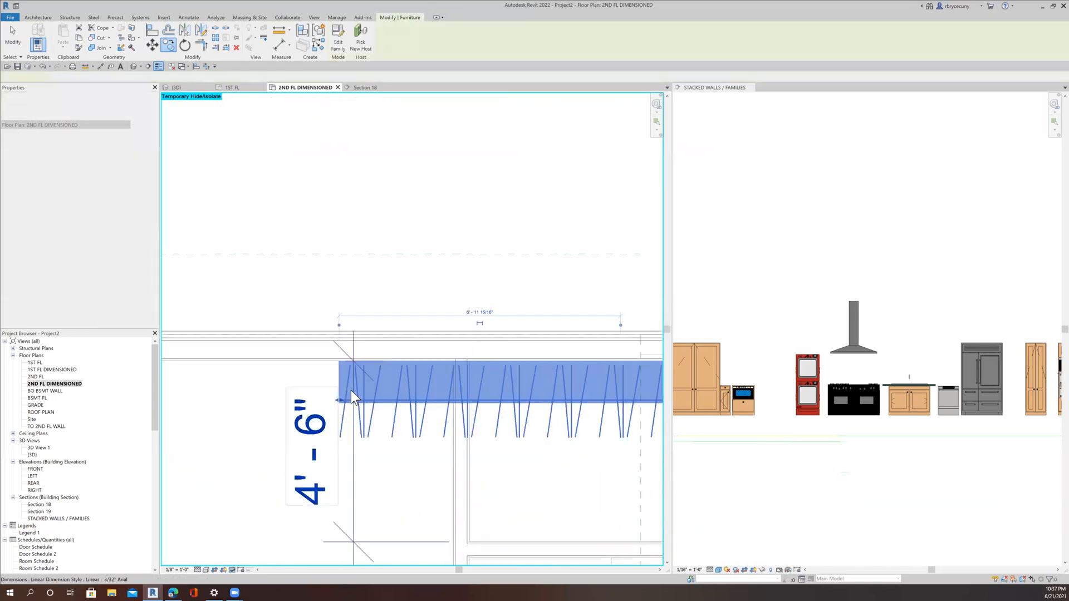
drag(468, 411, 470, 411)
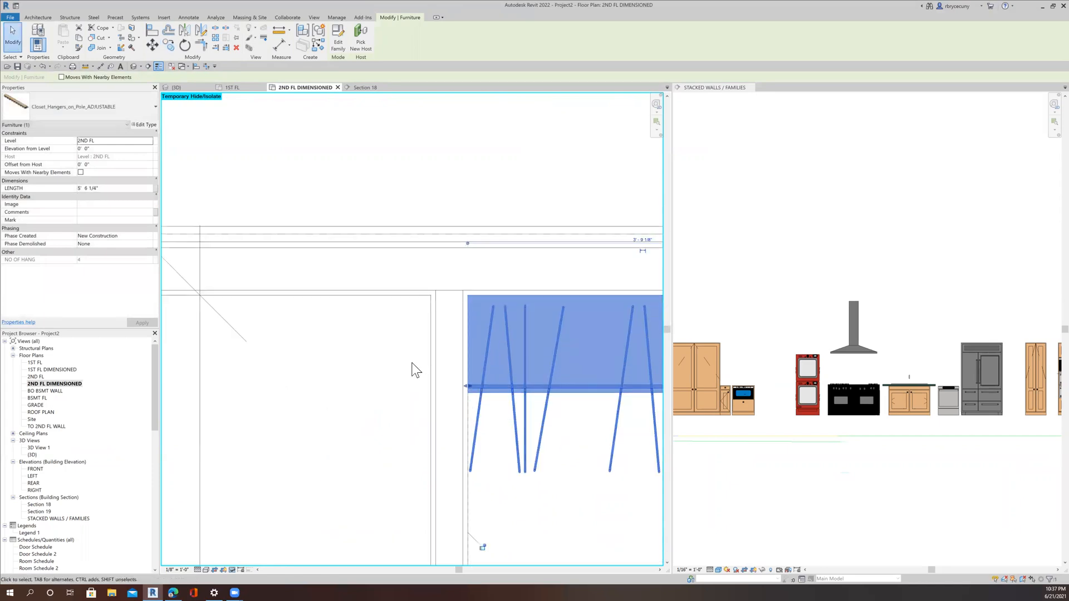
scroll(410, 370, down, 5)
scroll(471, 348, down, 2)
scroll(477, 323, up, 5)
scroll(478, 323, down, 5)
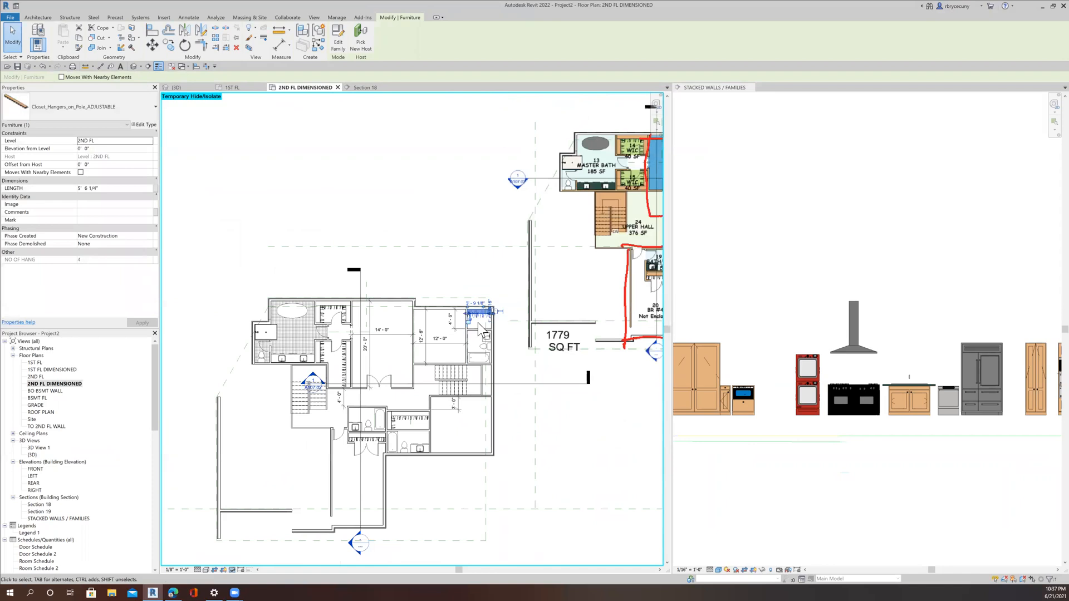
Copy the vertical hanger pole from the master walk-in closet to the new closet's outer wall, starting at the front edge of the horizontal pole.
drag(478, 323, 346, 315)
right_click(346, 316)
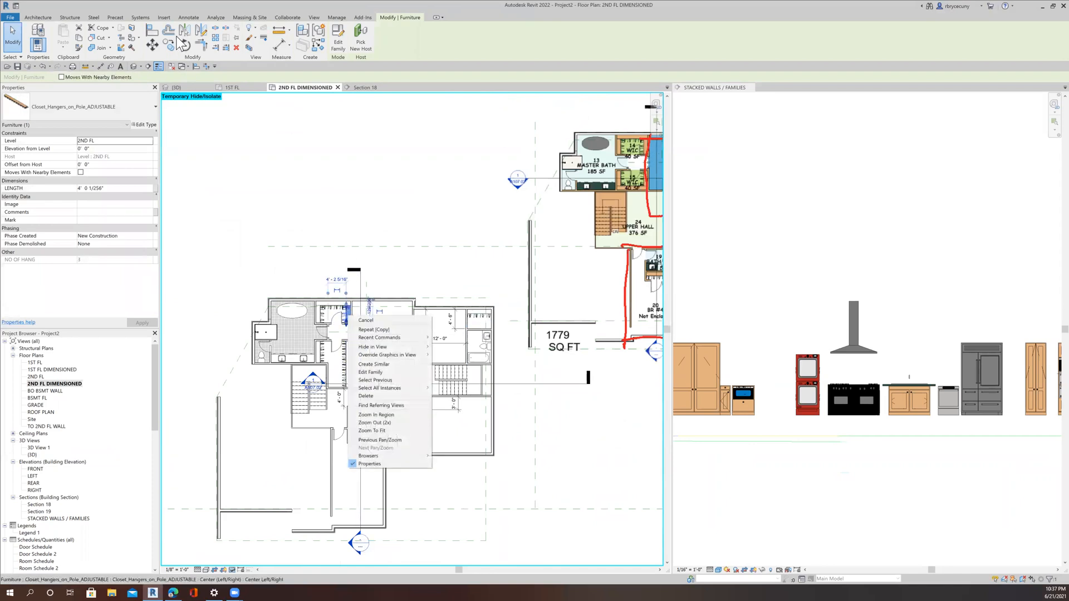
key(Escape)
scroll(349, 309, up, 4)
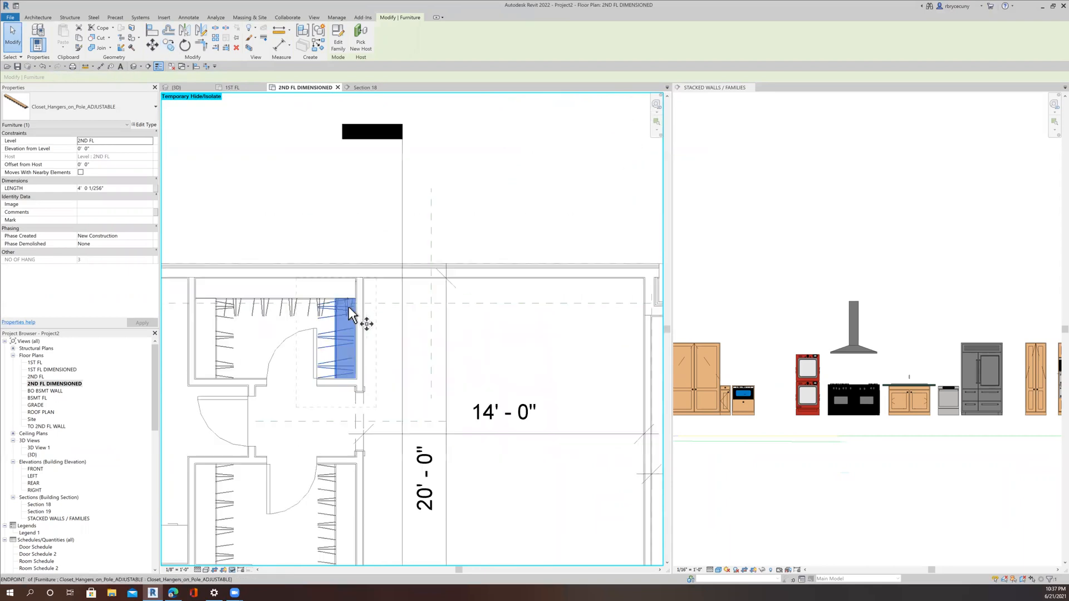
scroll(350, 307, up, 2)
key(c)
key(o)
click(360, 290)
scroll(456, 359, down, 5)
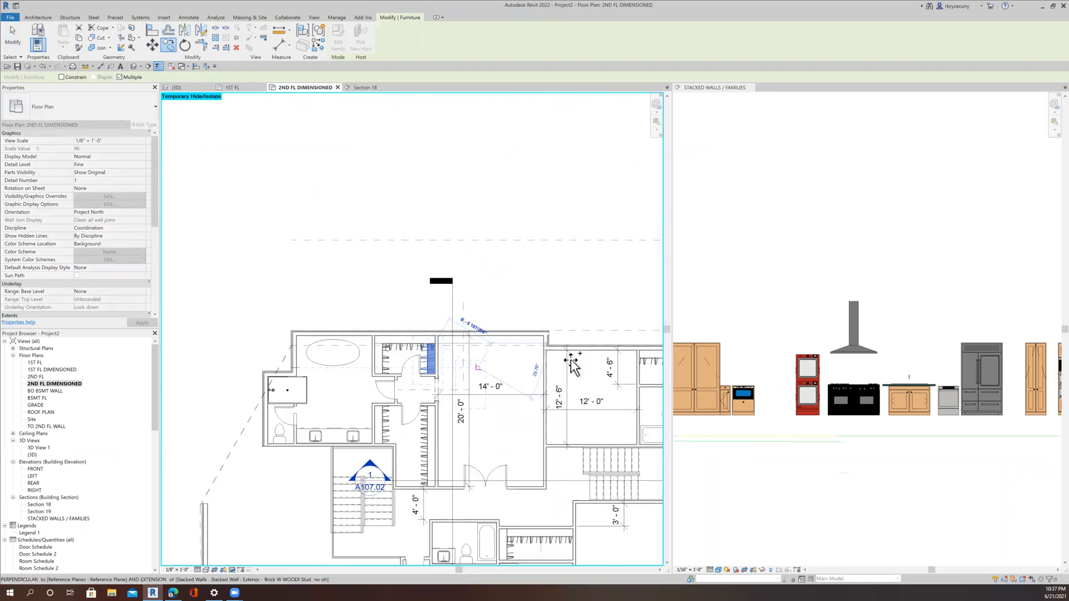
scroll(571, 365, up, 6)
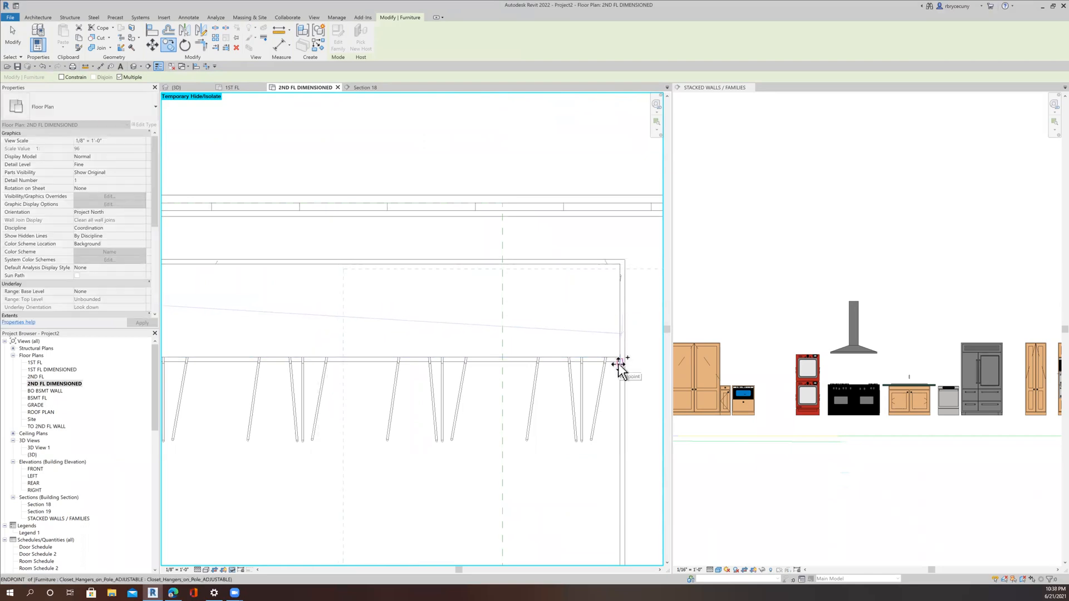
scroll(618, 369, down, 2)
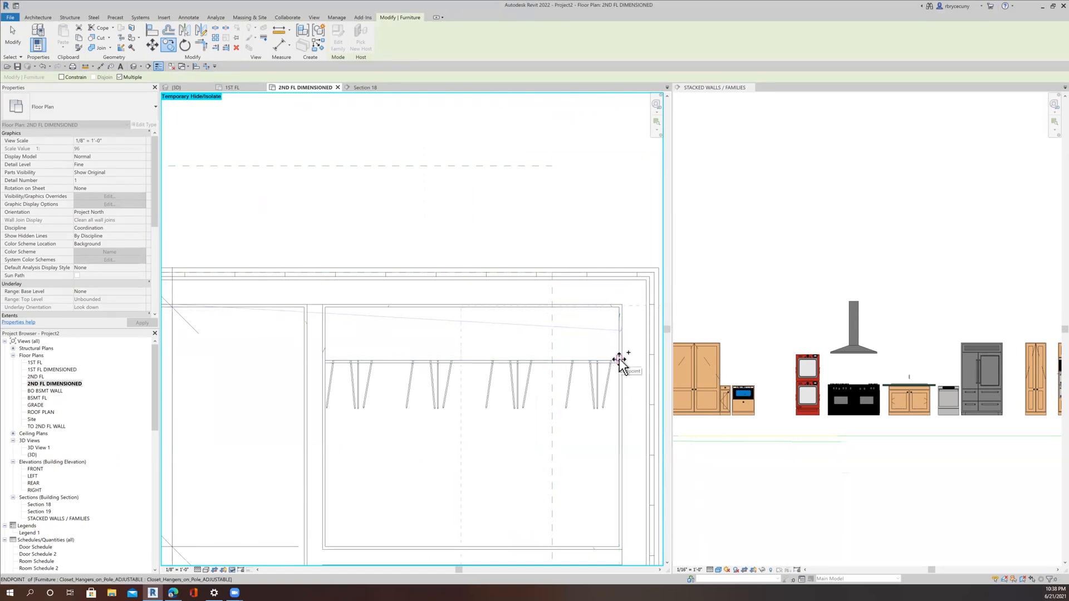
click(617, 362)
middle_drag(613, 386, 584, 339)
key(Escape)
key(Escape)
Shorten the vertical hanger pole to end at the cross wall above the bathroom, giving it a length of 3' 5 1/2".
middle_drag(560, 450, 571, 371)
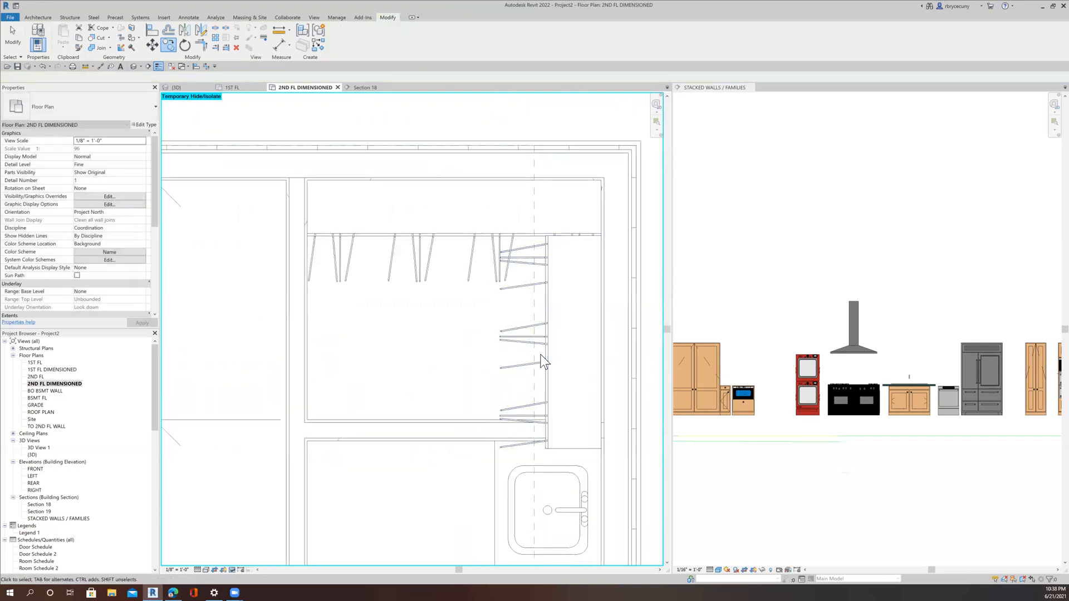
click(548, 424)
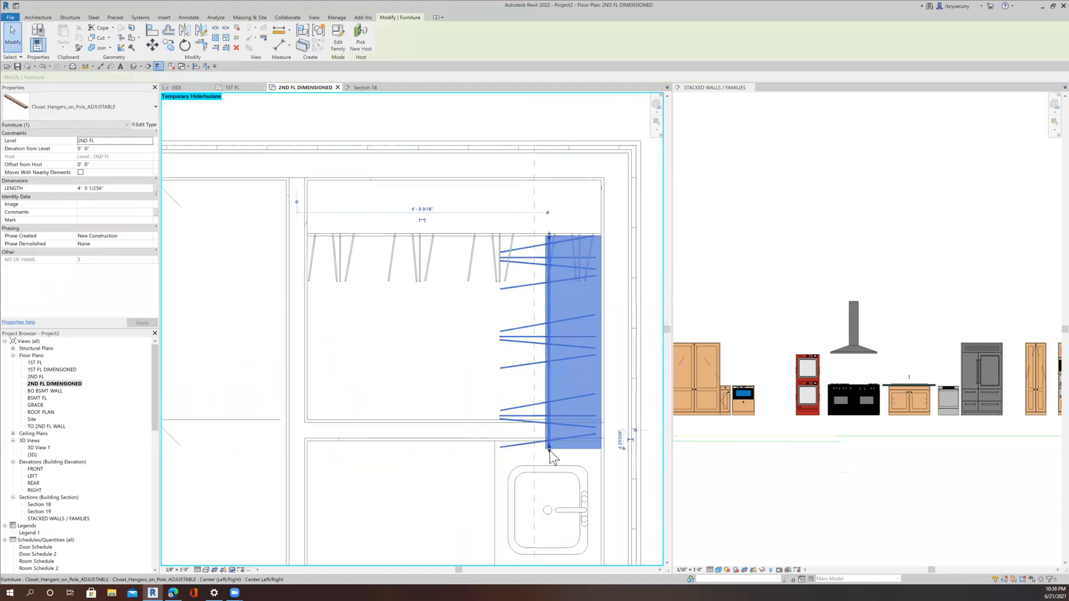
drag(549, 412, 553, 458)
scroll(549, 415, up, 5)
scroll(549, 402, down, 5)
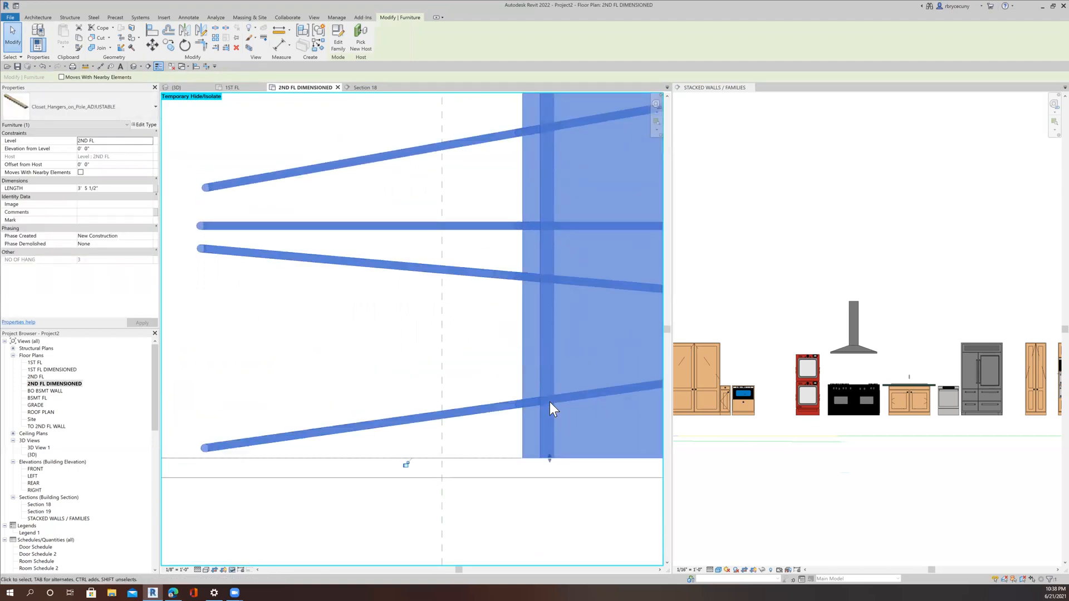
click(626, 394)
middle_drag(626, 394, 635, 369)
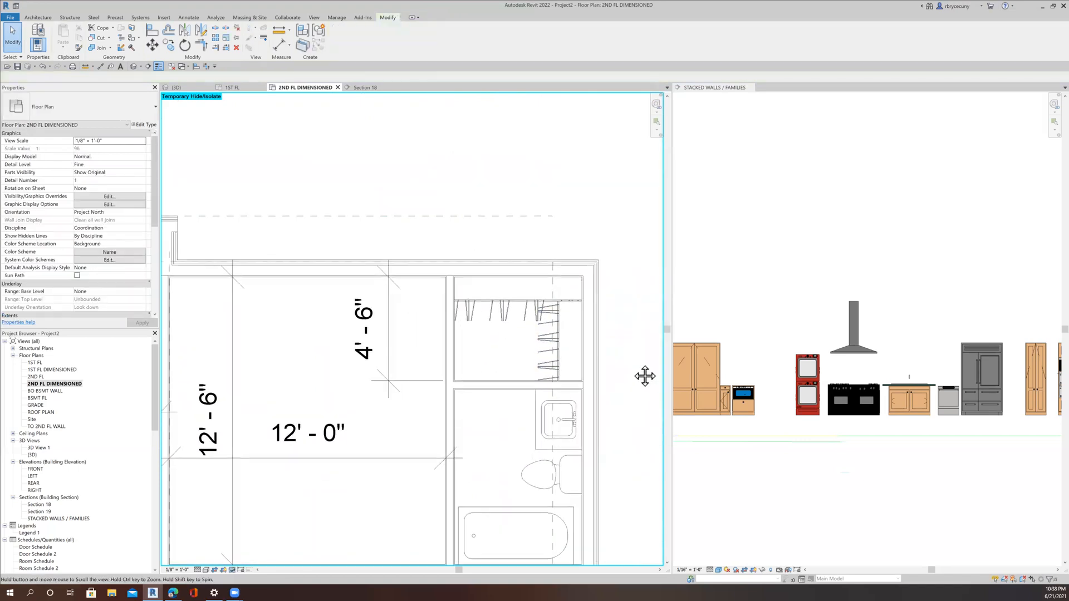
Extend the vertical hanger pole's upper end to meet the horizontal pole, giving it a length of 3' 5 15/16".
scroll(555, 320, up, 4)
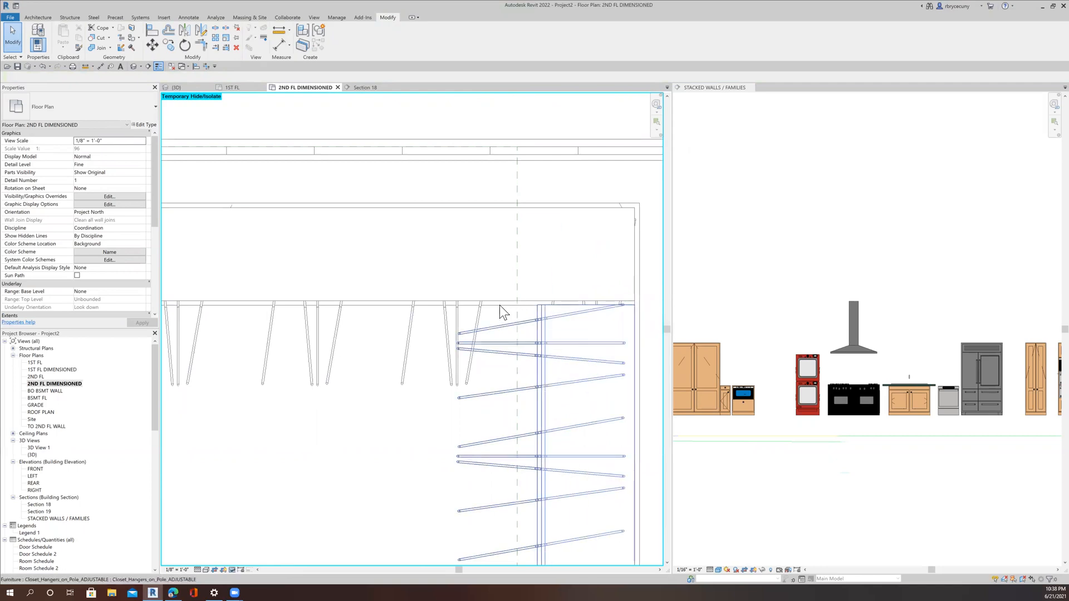
click(561, 315)
scroll(561, 315, up, 3)
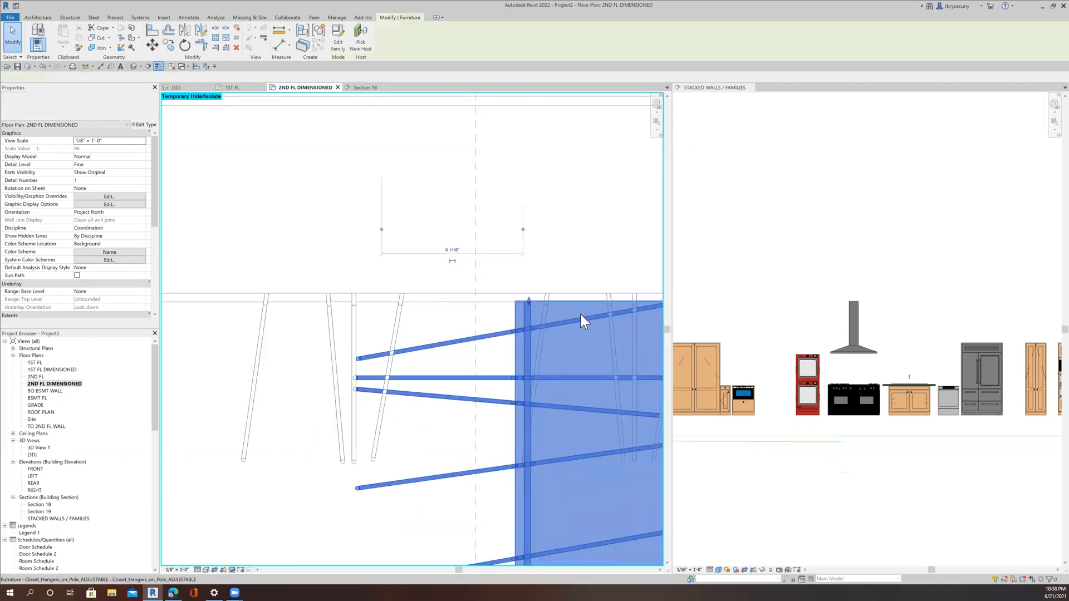
click(526, 291)
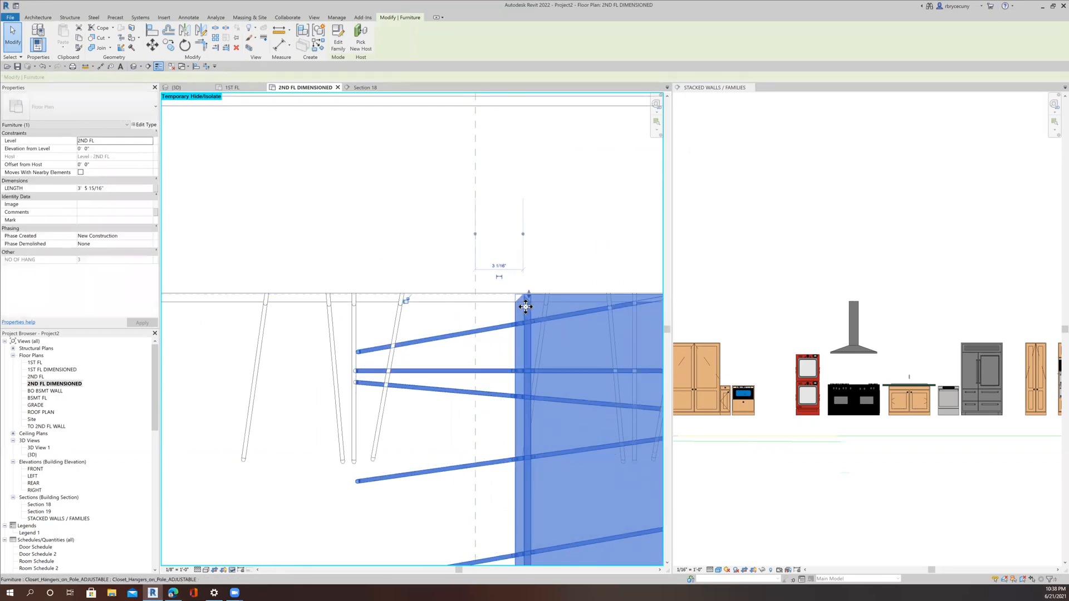
scroll(527, 300, down, 4)
click(569, 365)
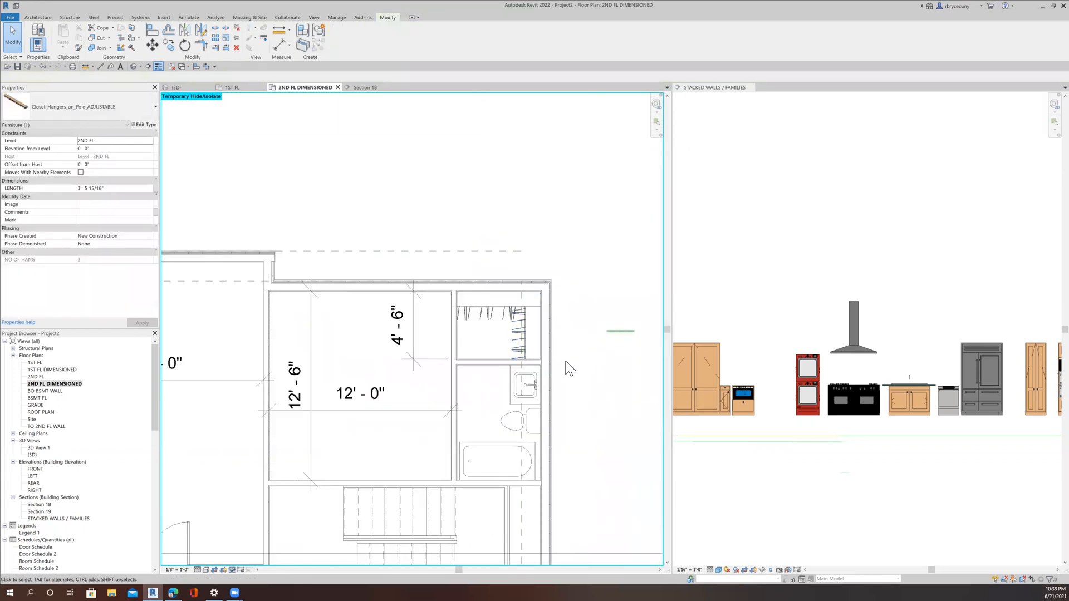
Save the project.
scroll(568, 368, down, 4)
middle_drag(566, 395, 604, 377)
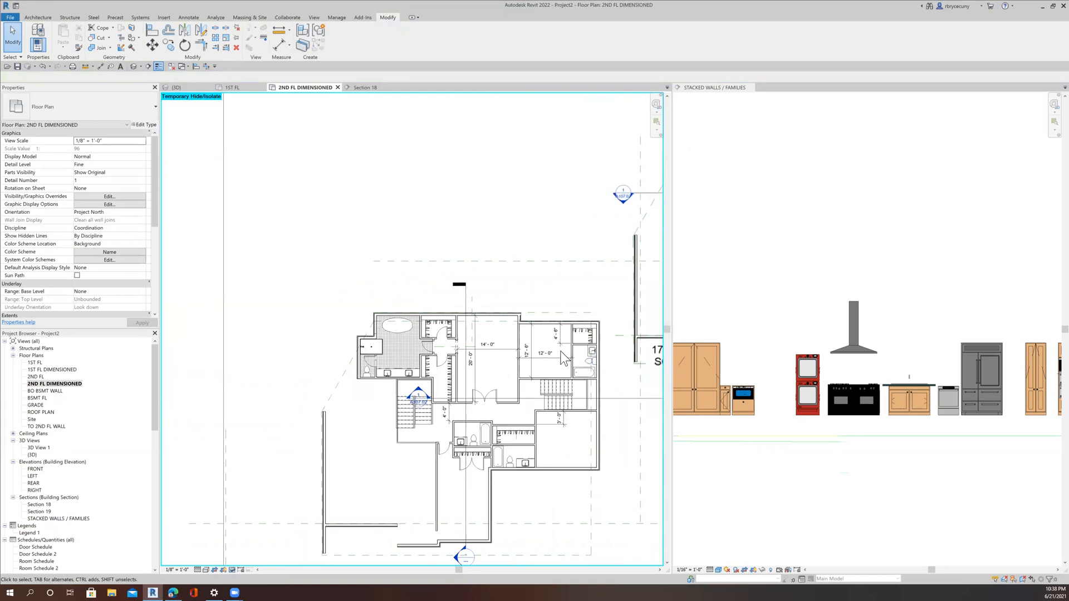
scroll(558, 338, up, 2)
click(17, 65)
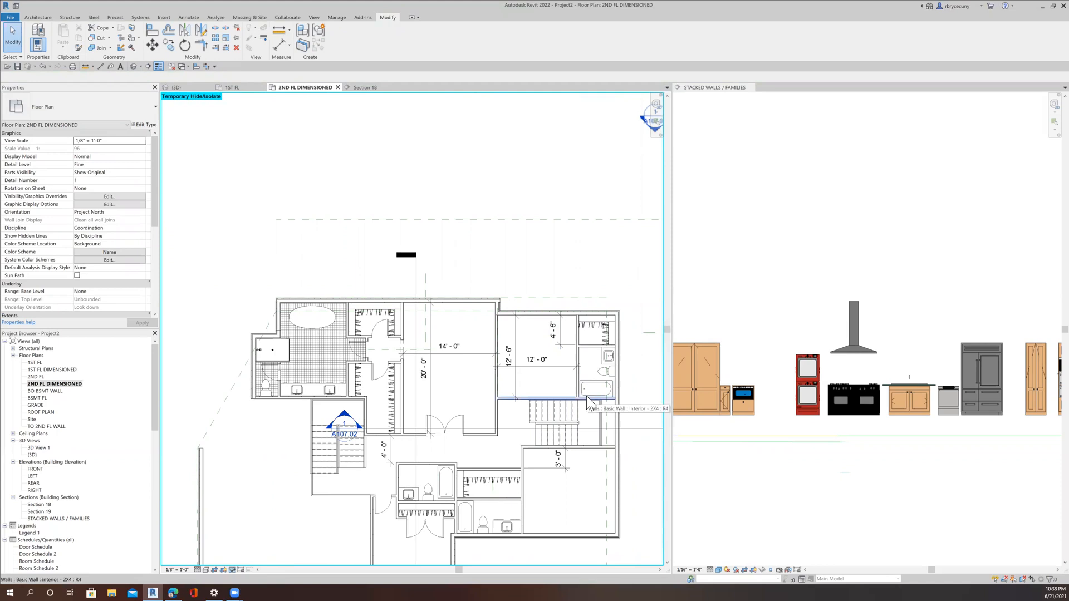
Place a 30" x 84" Single-Flush door in the wall between the 12' bedroom and the new closet, swinging into the closet.
click(45, 15)
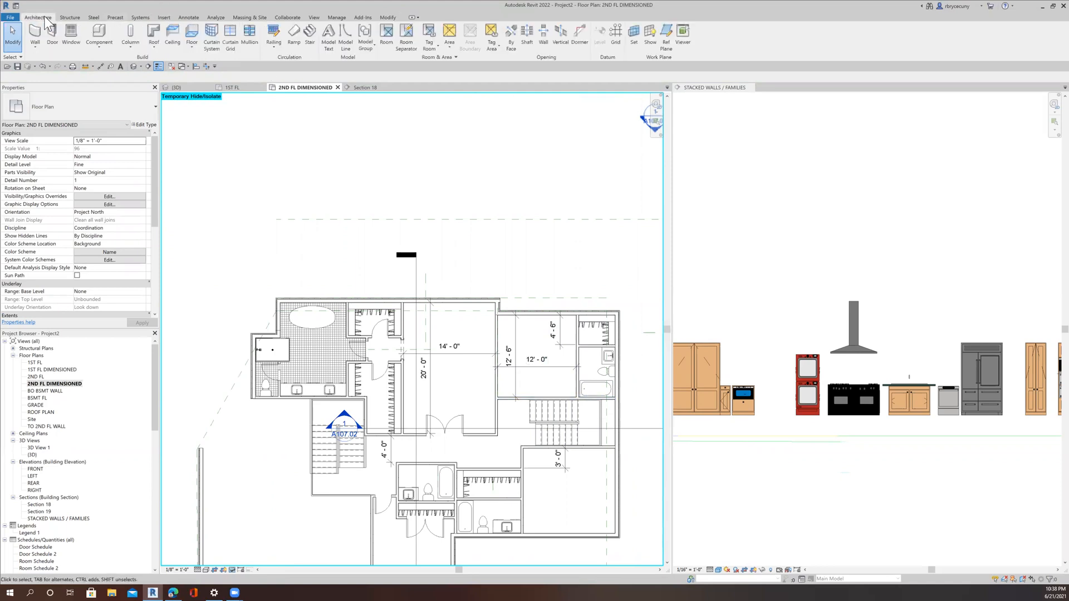
click(50, 41)
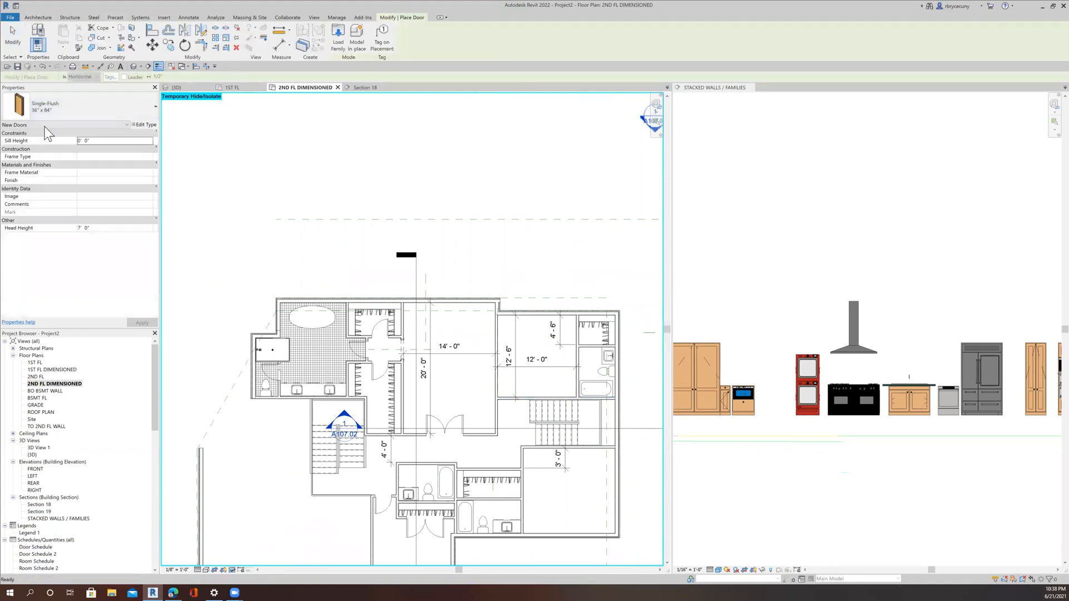
click(51, 111)
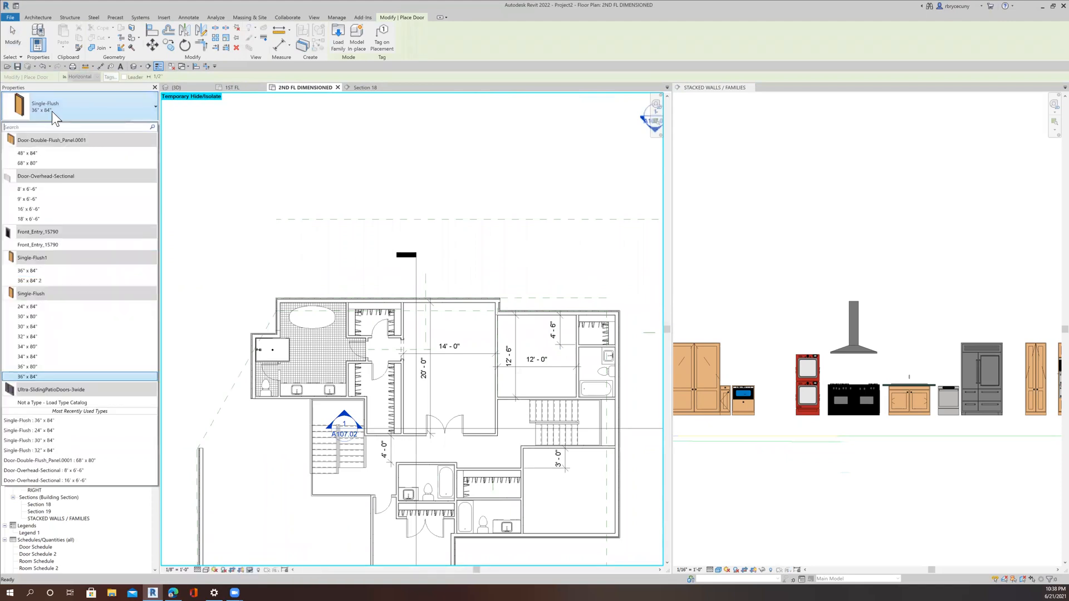
click(40, 326)
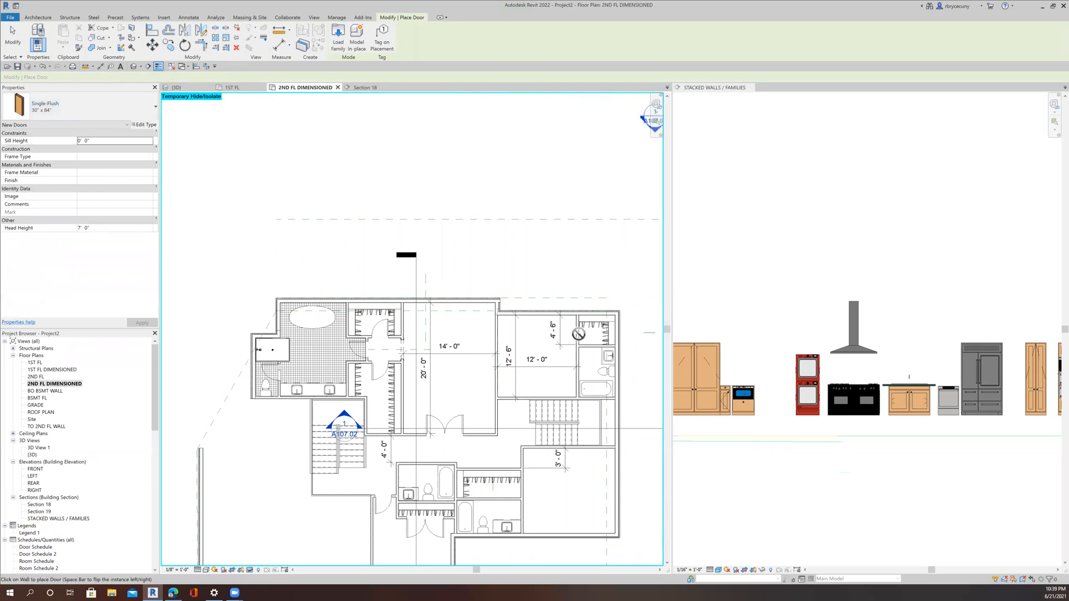
scroll(579, 334, up, 3)
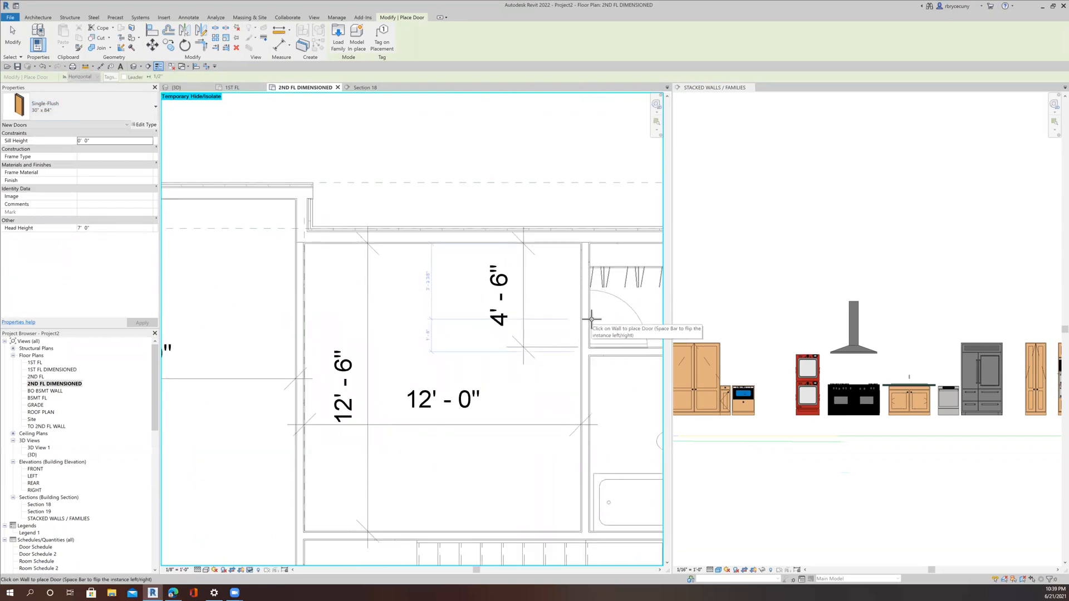
click(592, 319)
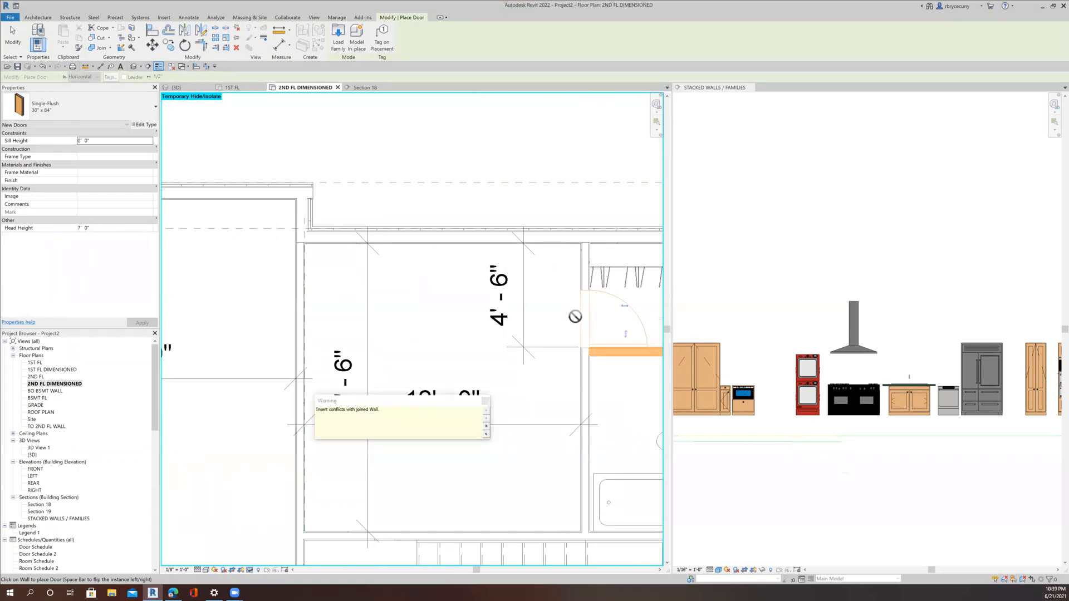
Nudge the new closet door slightly along its wall, away from the cross wall above the bathroom.
click(615, 300)
key(Escape)
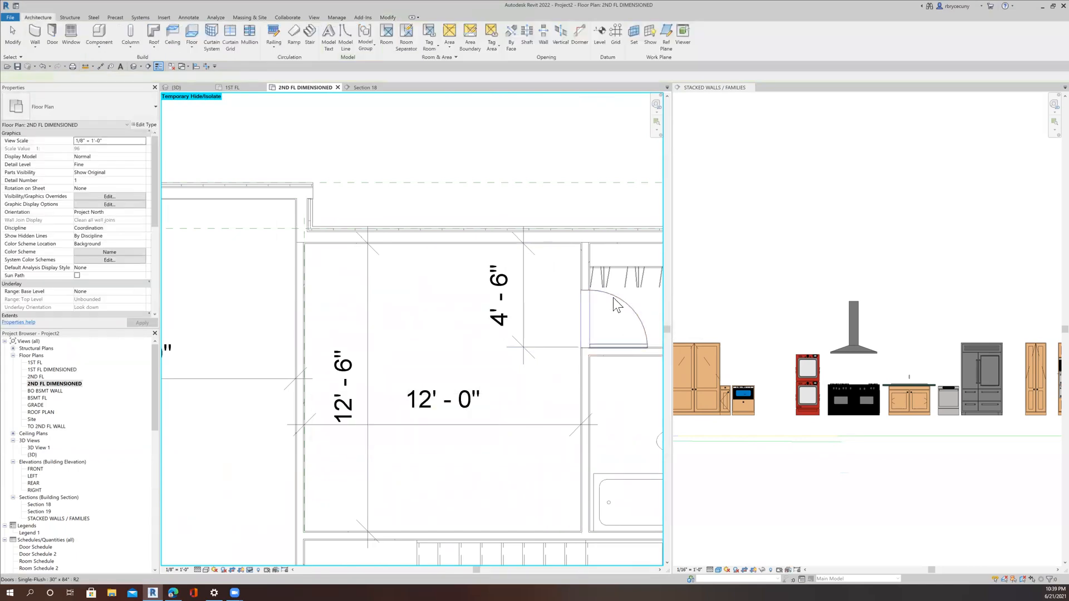
key(Up)
key(Up)
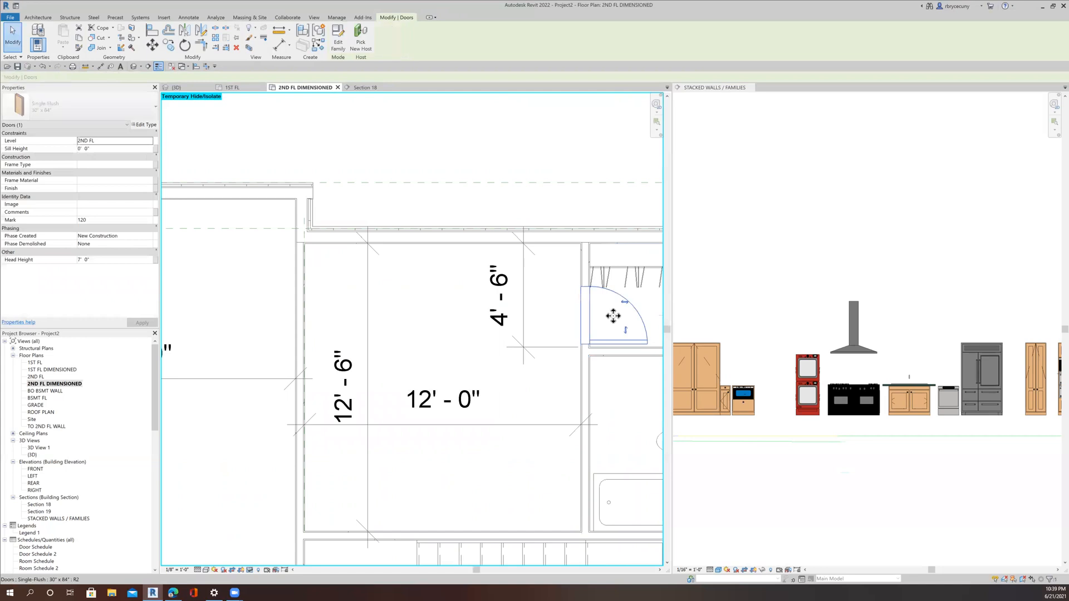
Add a matching 30" x 84" Single-Flush door in the wall between the 12' bedroom and its bathroom, swinging into the bathroom.
scroll(612, 315, down, 4)
click(531, 209)
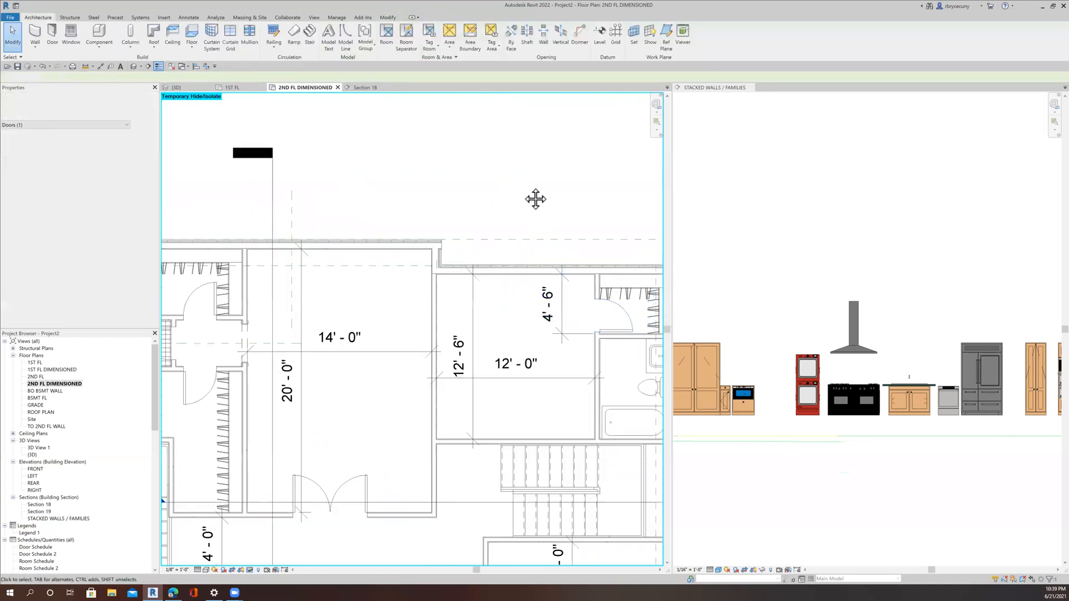
middle_drag(535, 198, 467, 148)
click(558, 264)
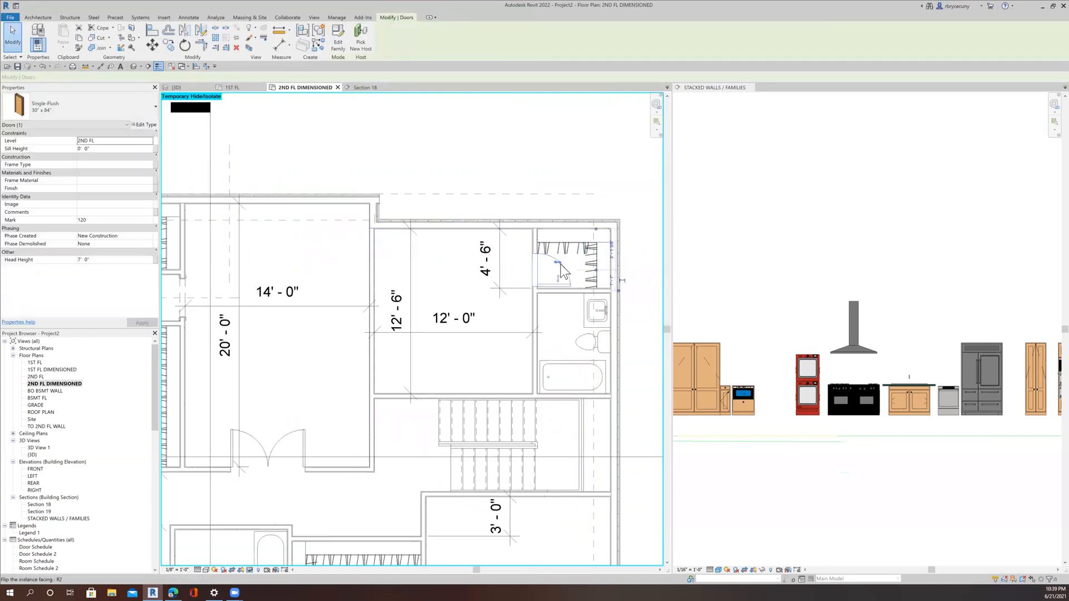
right_click(560, 266)
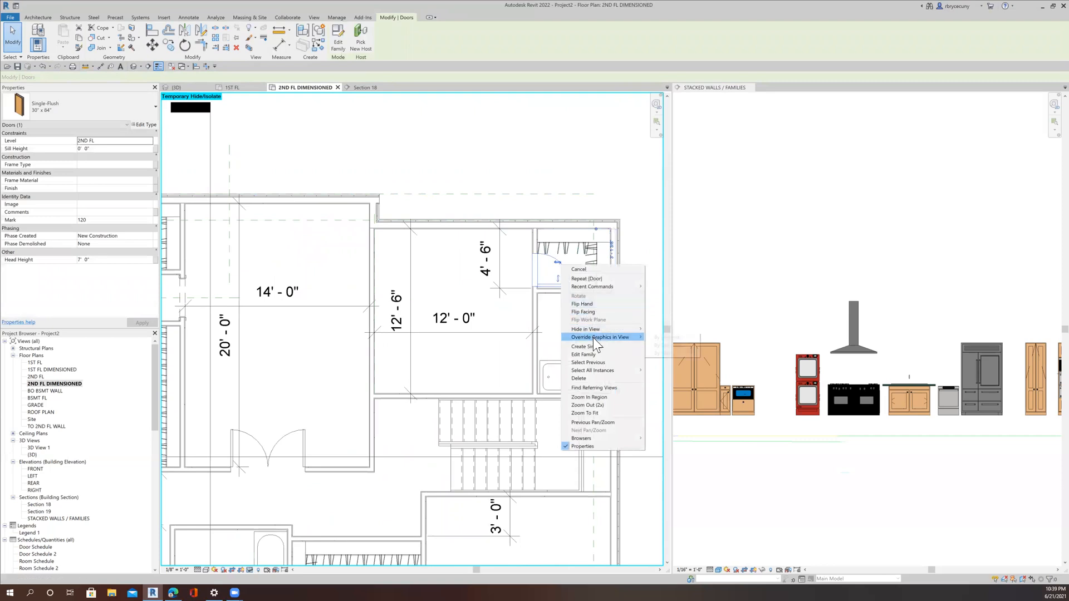
click(590, 347)
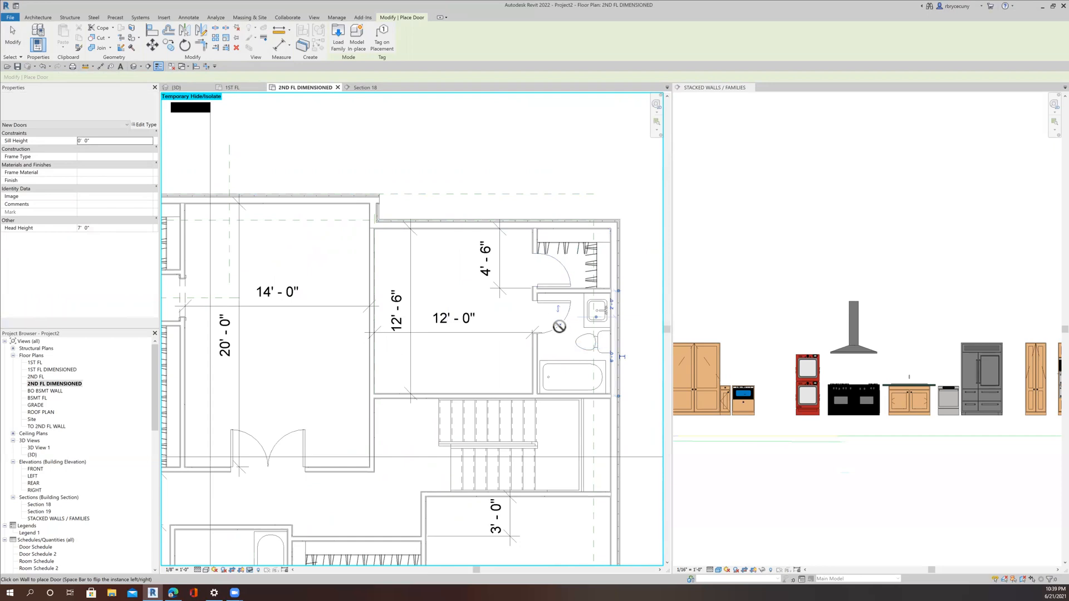
key(Escape)
key(Escape)
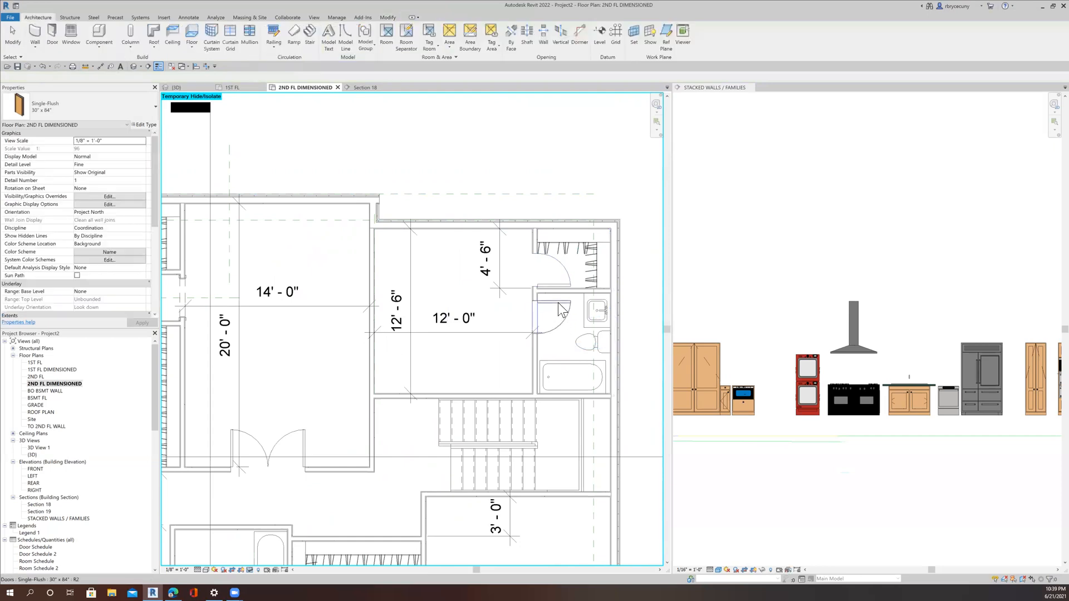
Place a 34" x 84" Single-Flush door in the 12' bedroom's wall opposite the exterior, near the 14' room, swinging inward, and save the project.
scroll(599, 302, down, 4)
scroll(519, 322, up, 3)
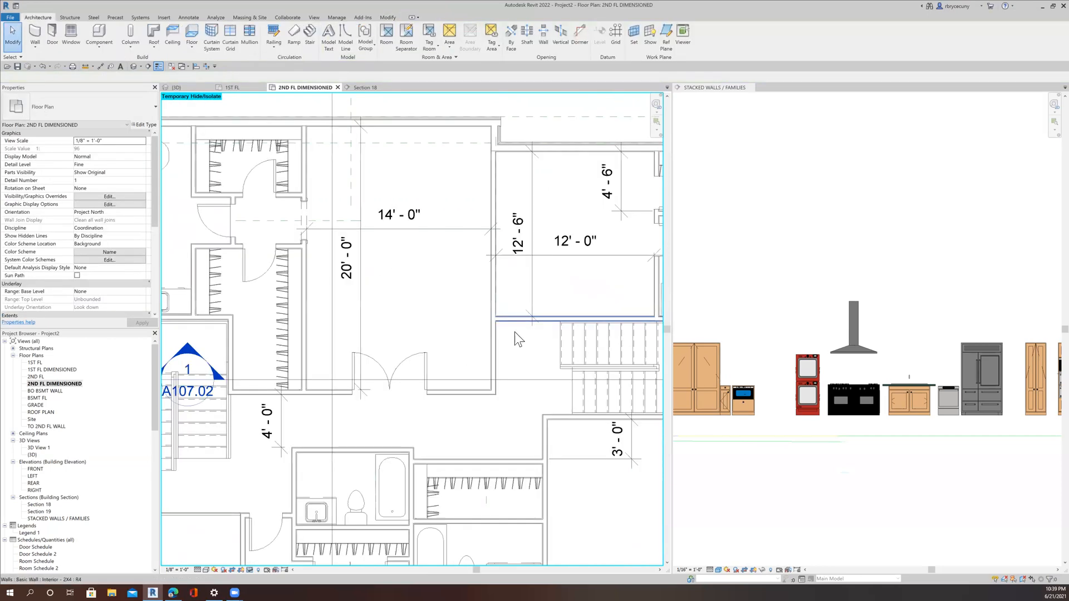
click(52, 37)
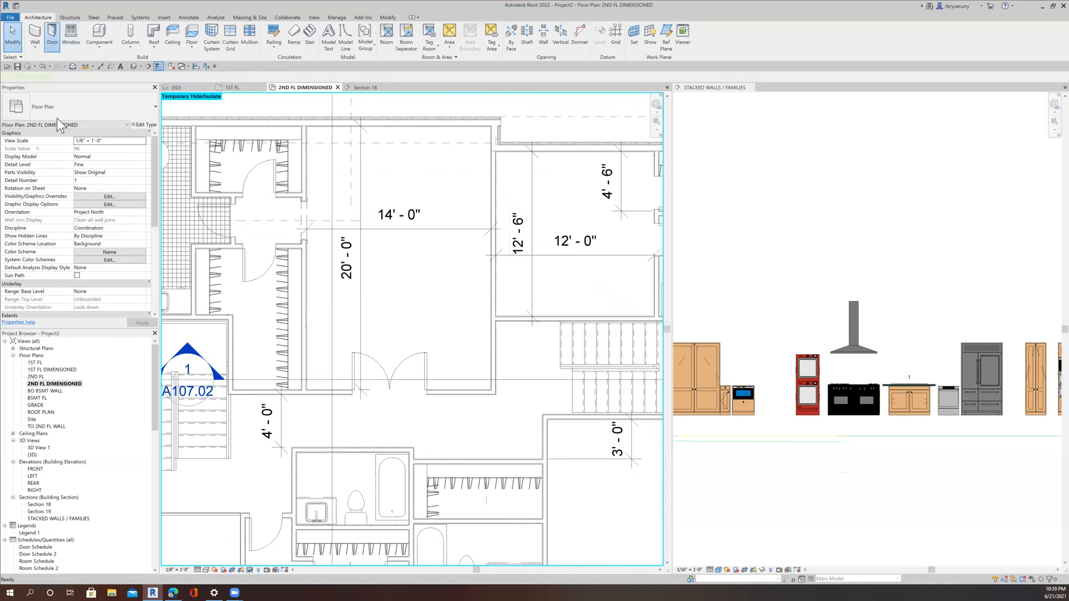
click(50, 109)
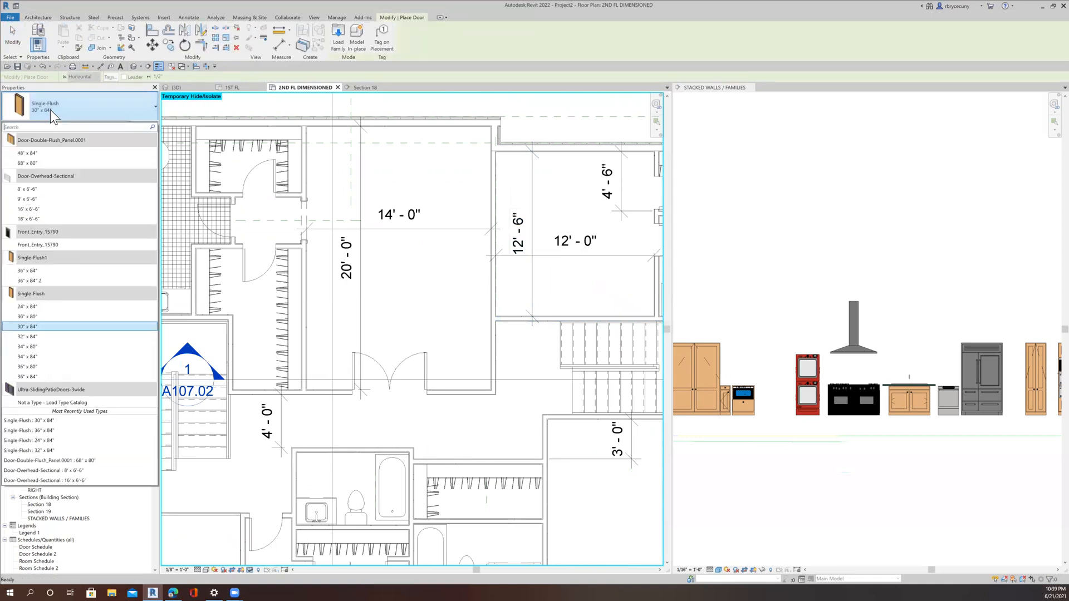
click(47, 355)
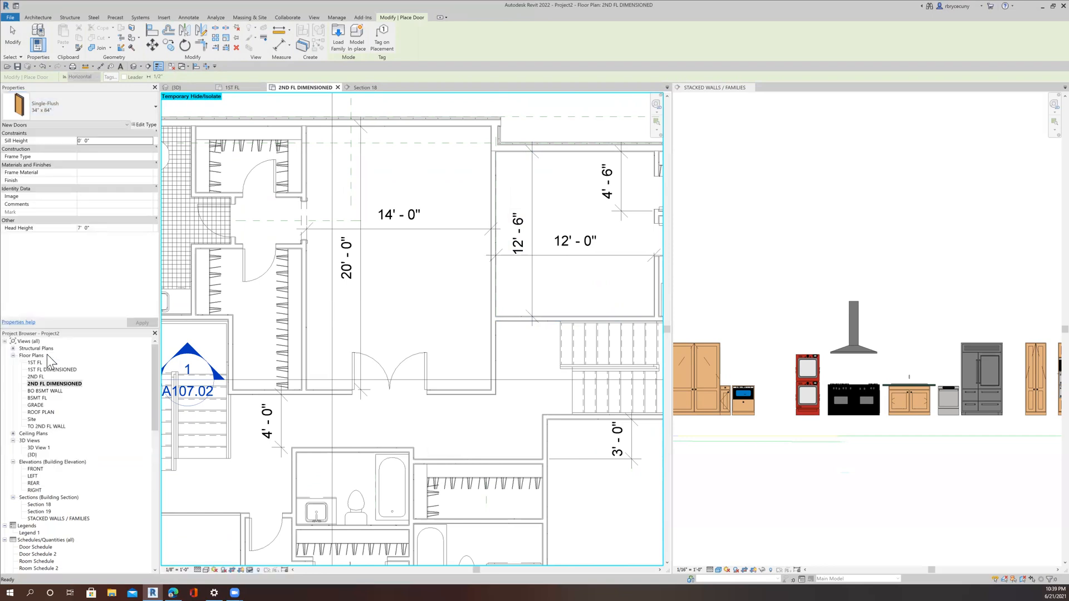
click(522, 312)
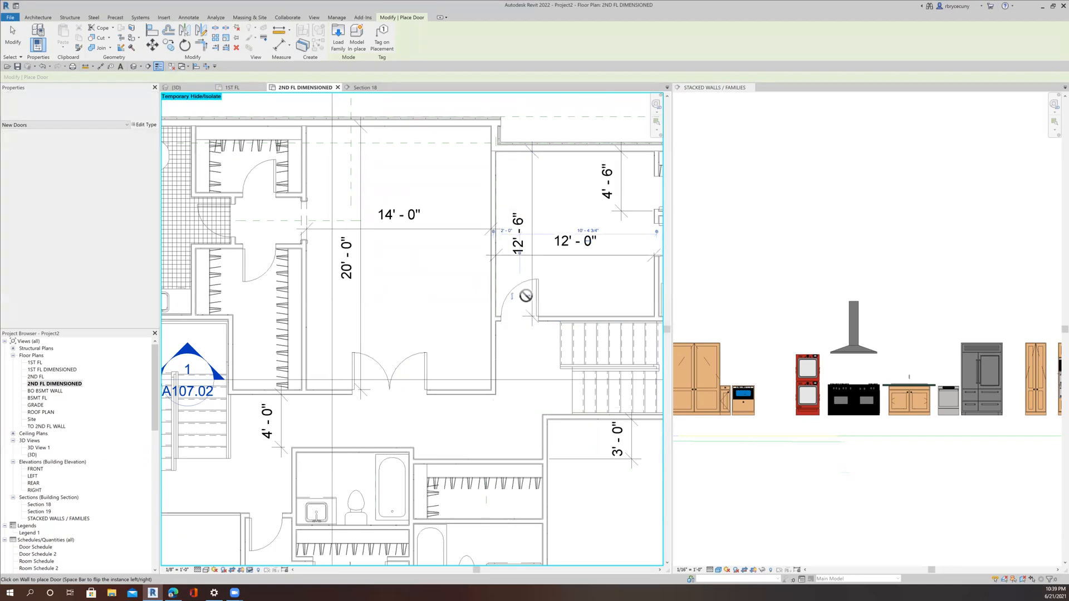
scroll(525, 296, down, 3)
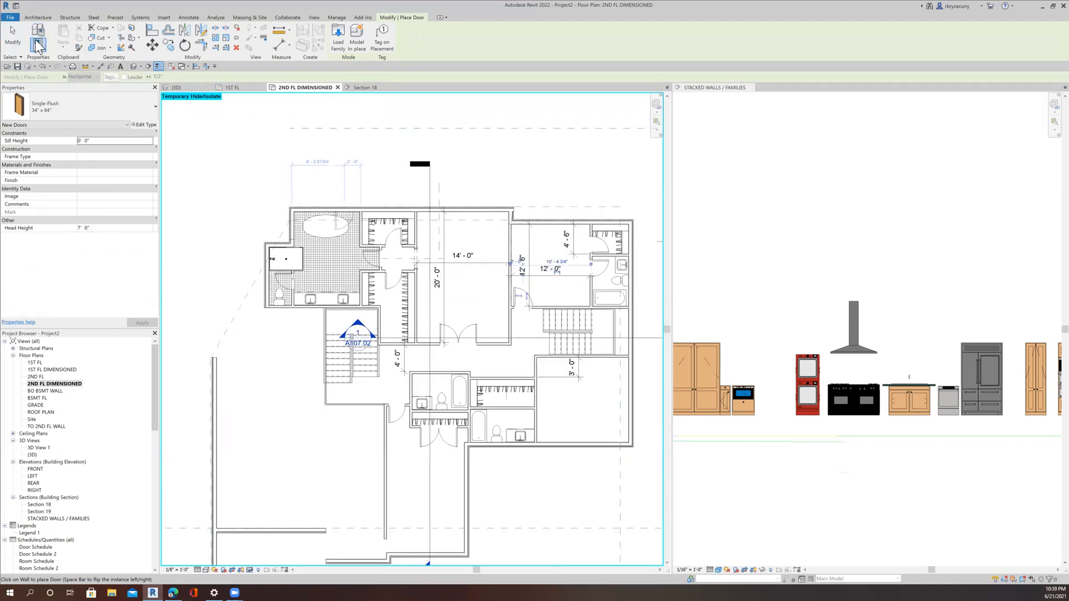
click(18, 67)
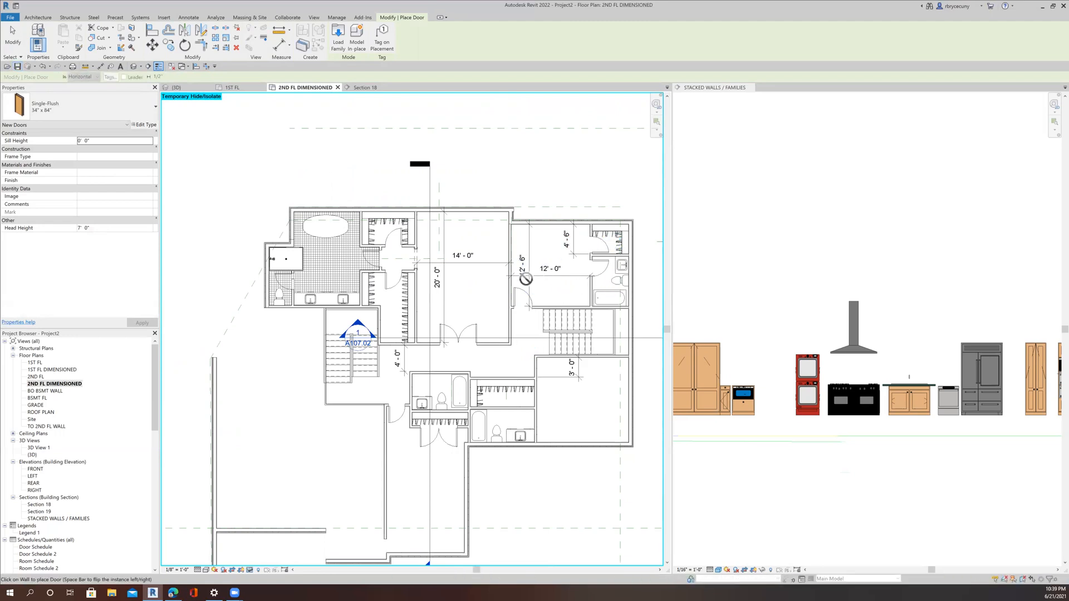
Add an aligned dimension across the width of the bedroom below the stairs, between its side wall faces.
scroll(577, 388, up, 2)
middle_drag(492, 376, 389, 341)
click(12, 37)
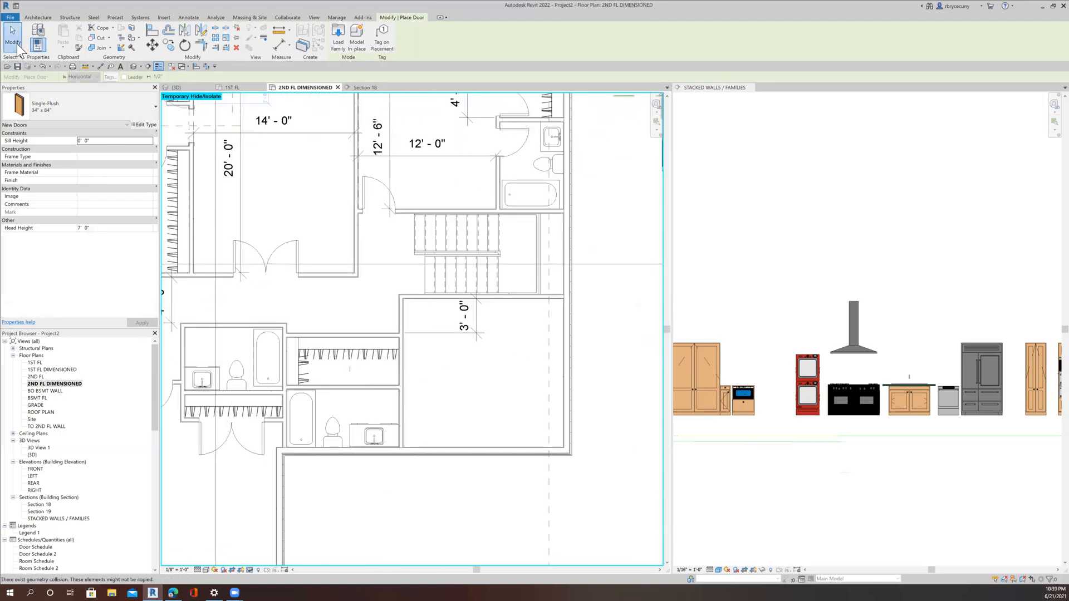
click(100, 66)
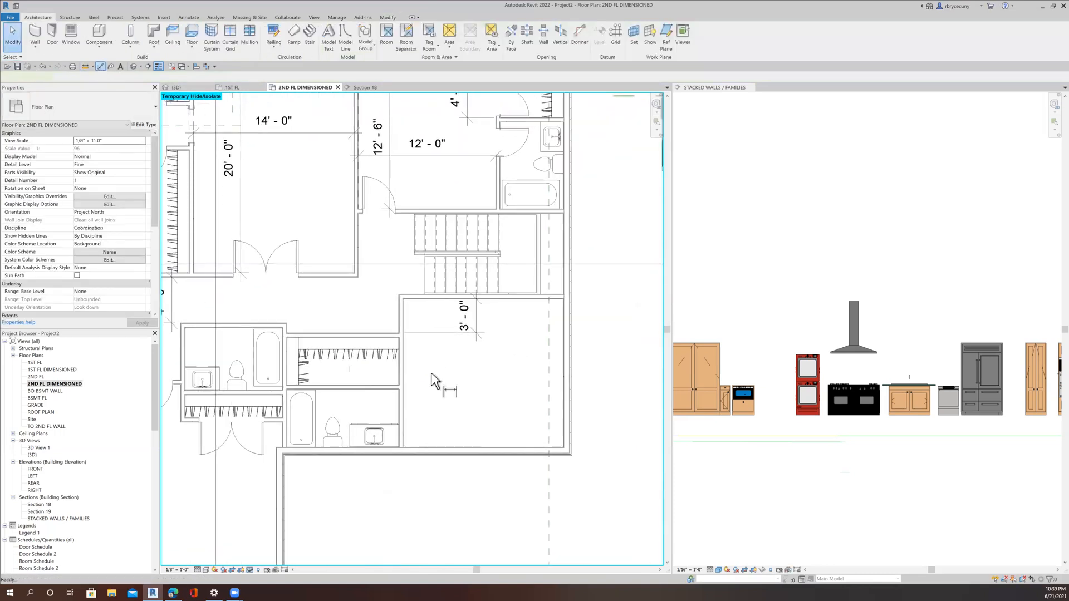
click(560, 379)
click(614, 386)
click(518, 300)
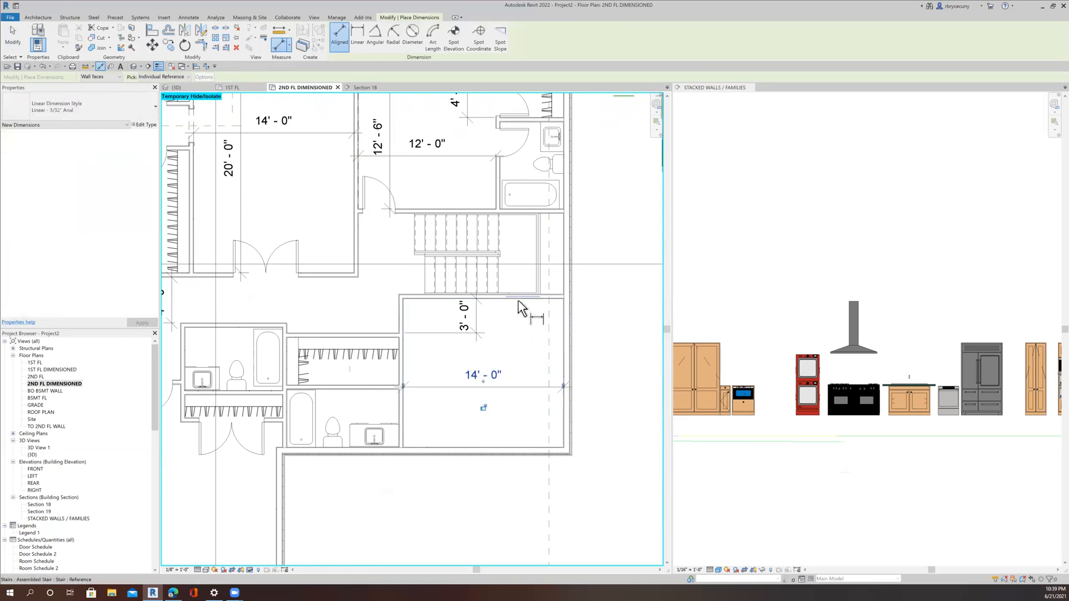
click(513, 445)
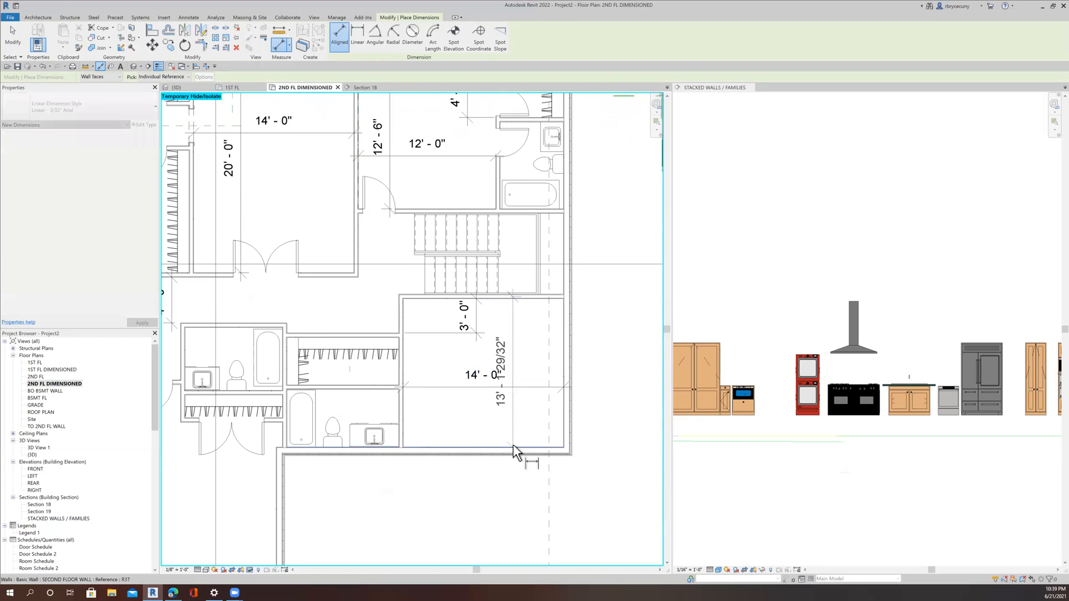
key(Escape)
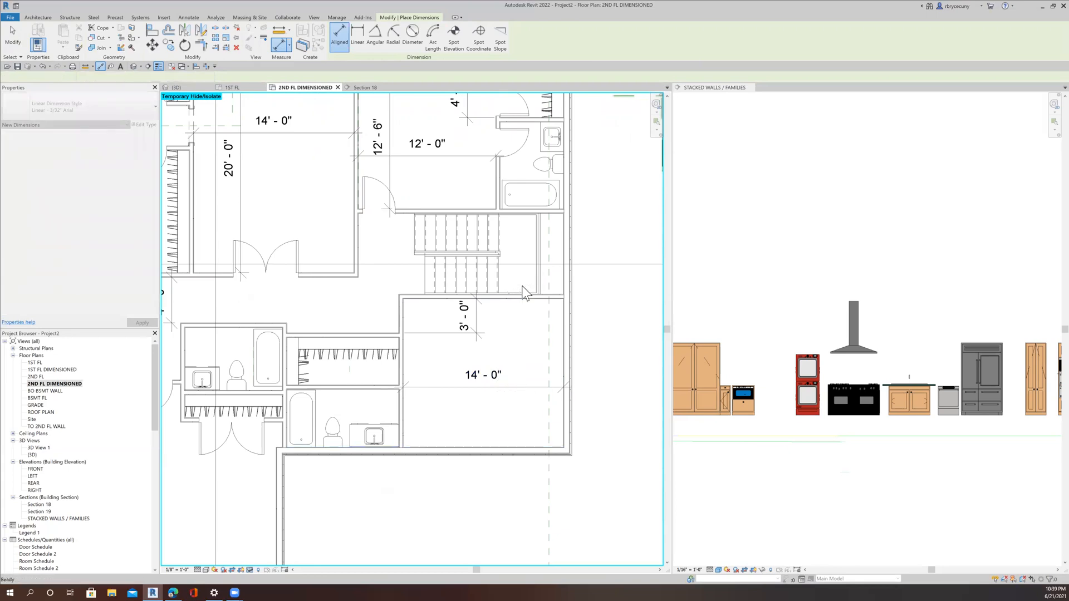
key(Escape)
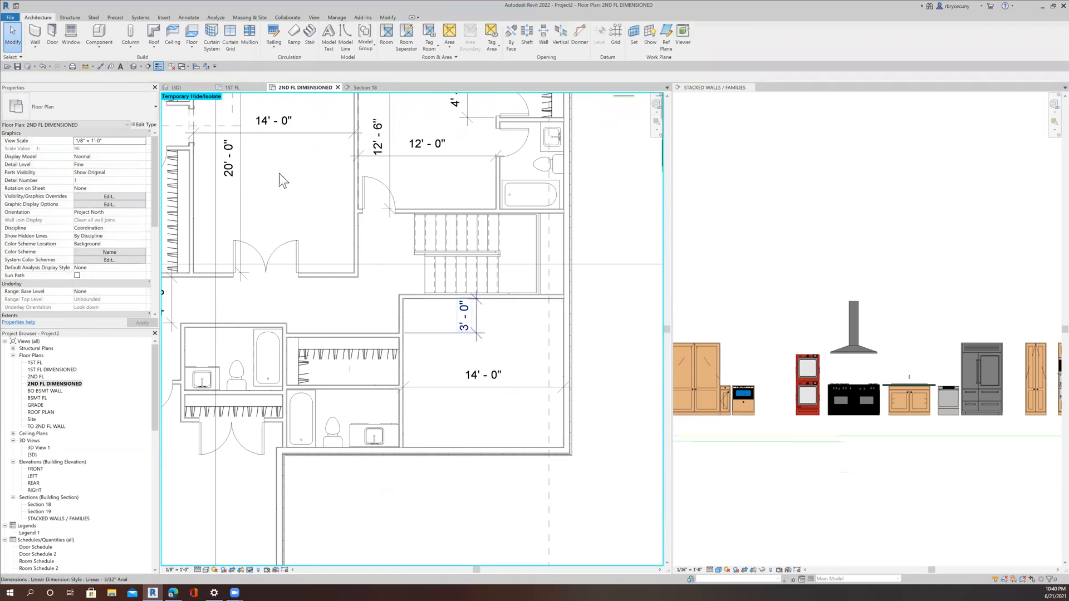
Dimension the depth of the bedroom below the stairs, placing the dimension line outside the exterior wall.
click(103, 68)
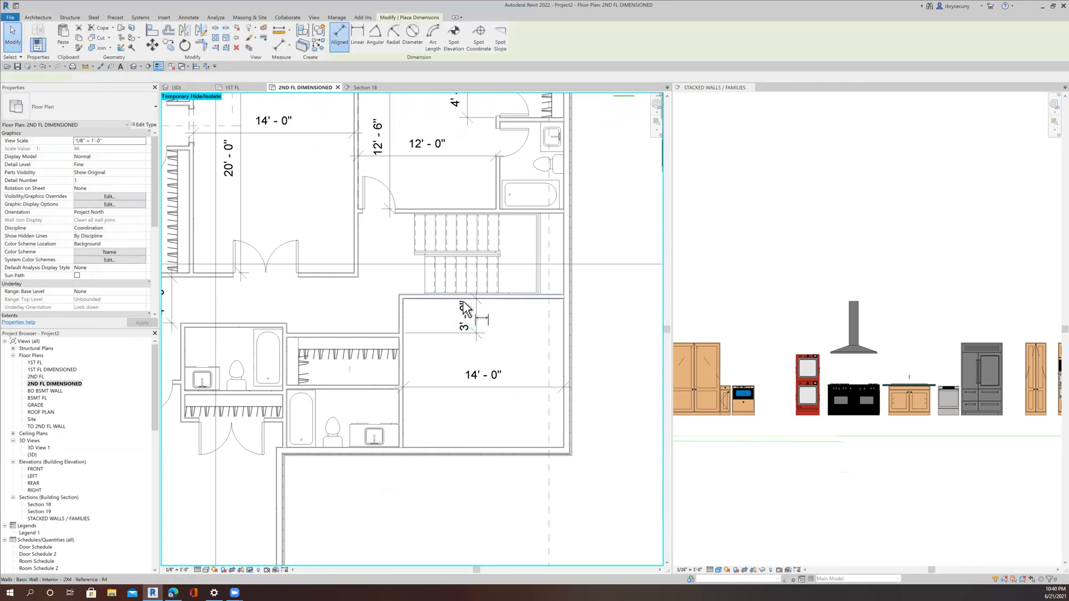
click(527, 445)
click(609, 449)
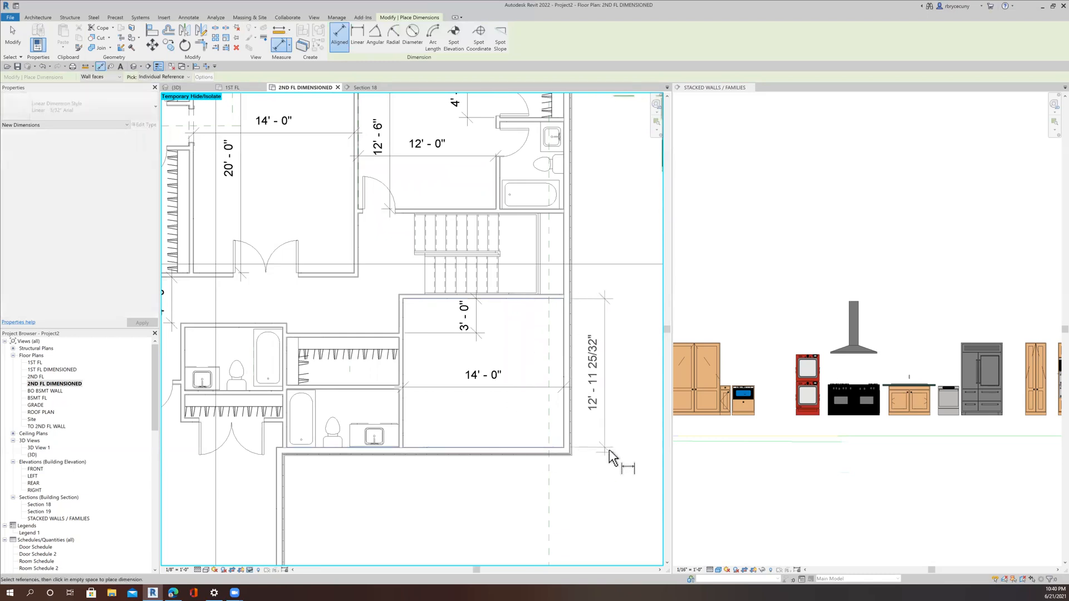
scroll(609, 449, down, 2)
key(Escape)
key(Escape)
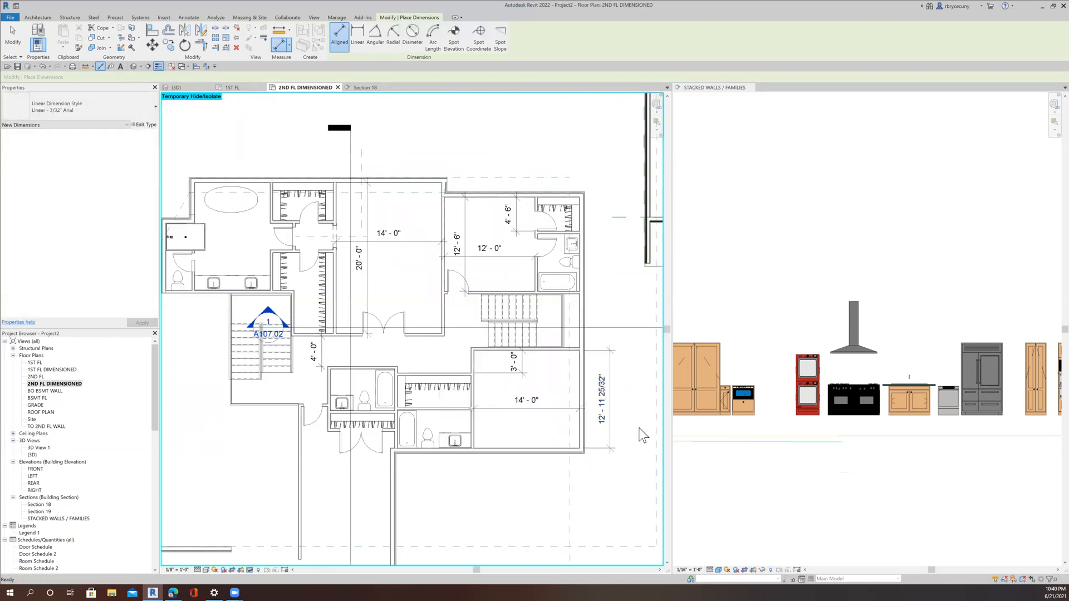
Examine the layout of the hall bathroom, the adjoining closets and the unfinished front bedroom.
scroll(492, 501, down, 2)
scroll(436, 477, up, 2)
middle_drag(479, 463, 462, 393)
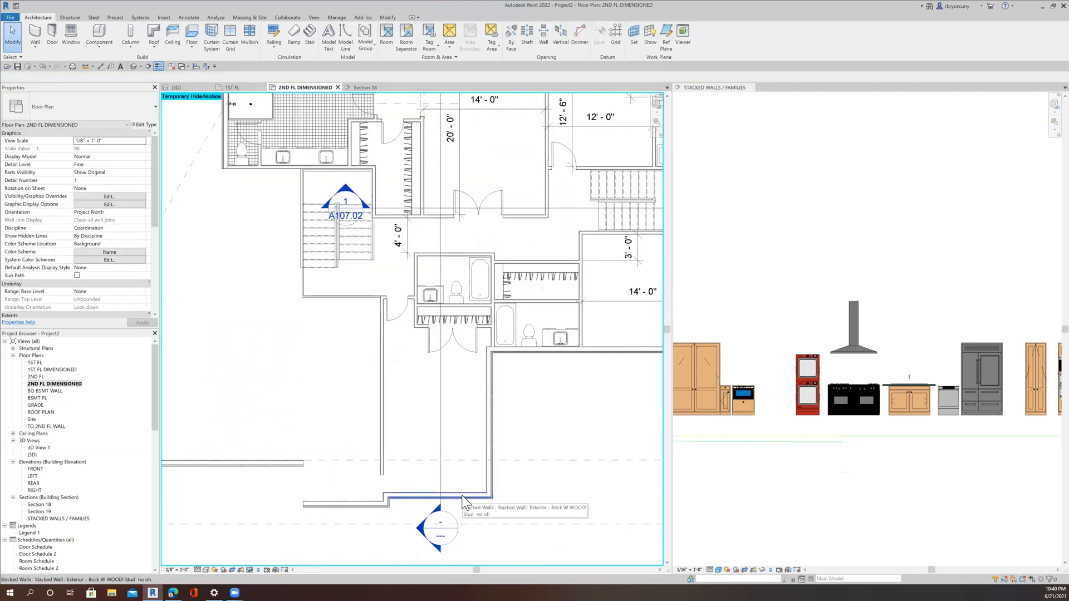
middle_drag(468, 517, 463, 529)
mouse_move(488, 416)
middle_down()
mouse_move(470, 444)
mouse_move(444, 453)
middle_up()
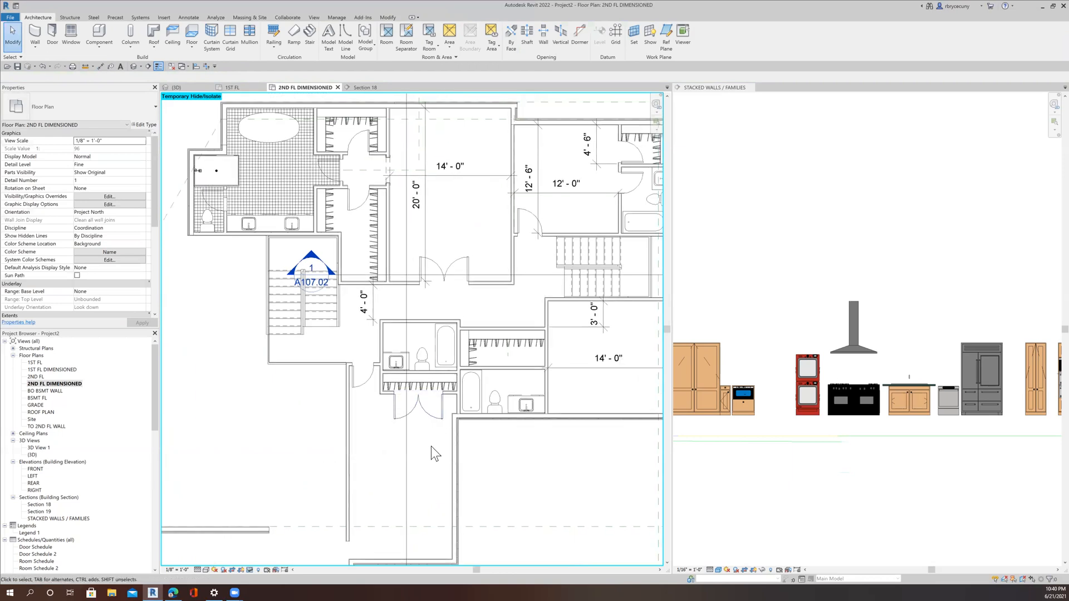
scroll(431, 445, down, 2)
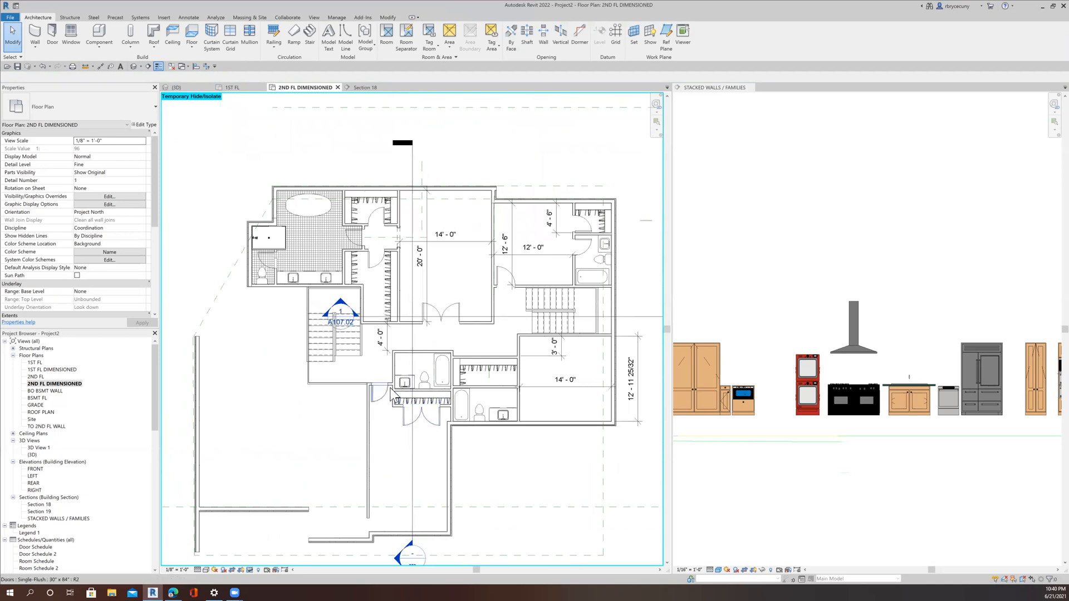
scroll(414, 457, up, 2)
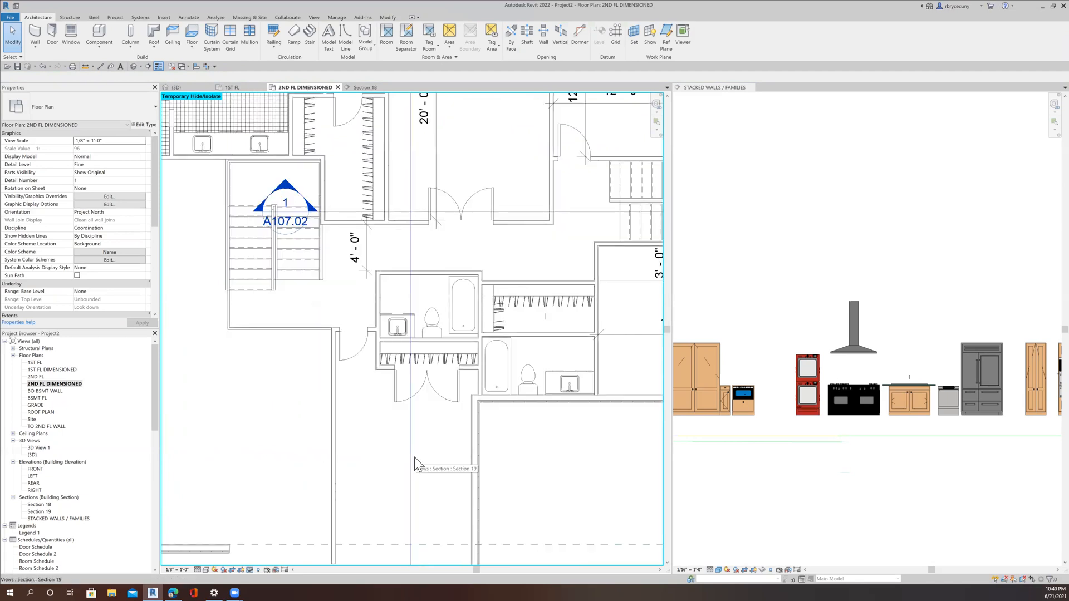
middle_drag(501, 441, 461, 434)
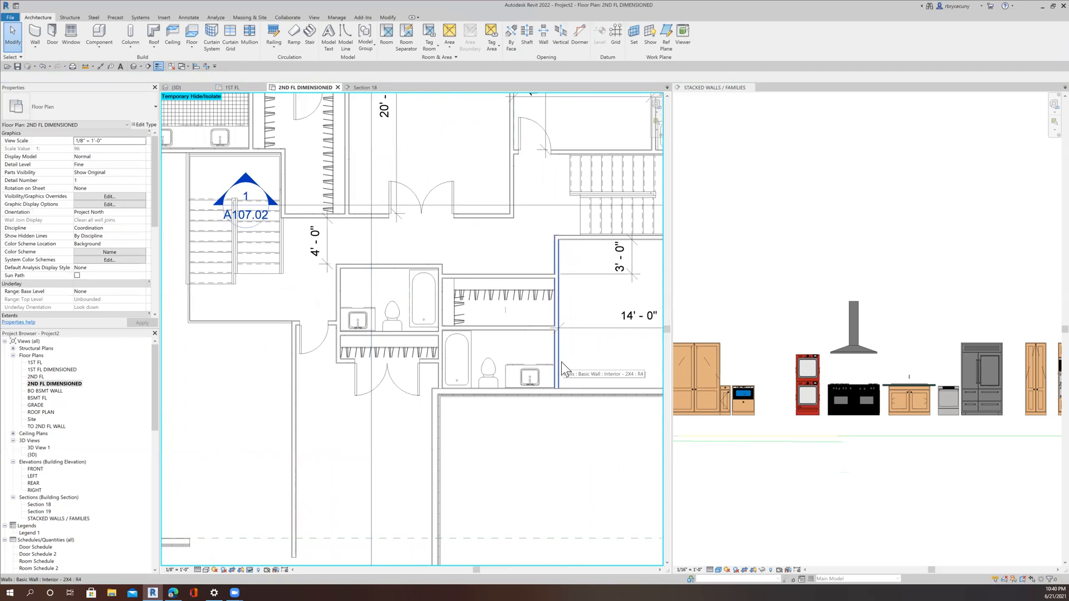
middle_drag(573, 375, 572, 377)
middle_drag(367, 322, 458, 315)
scroll(457, 315, down, 2)
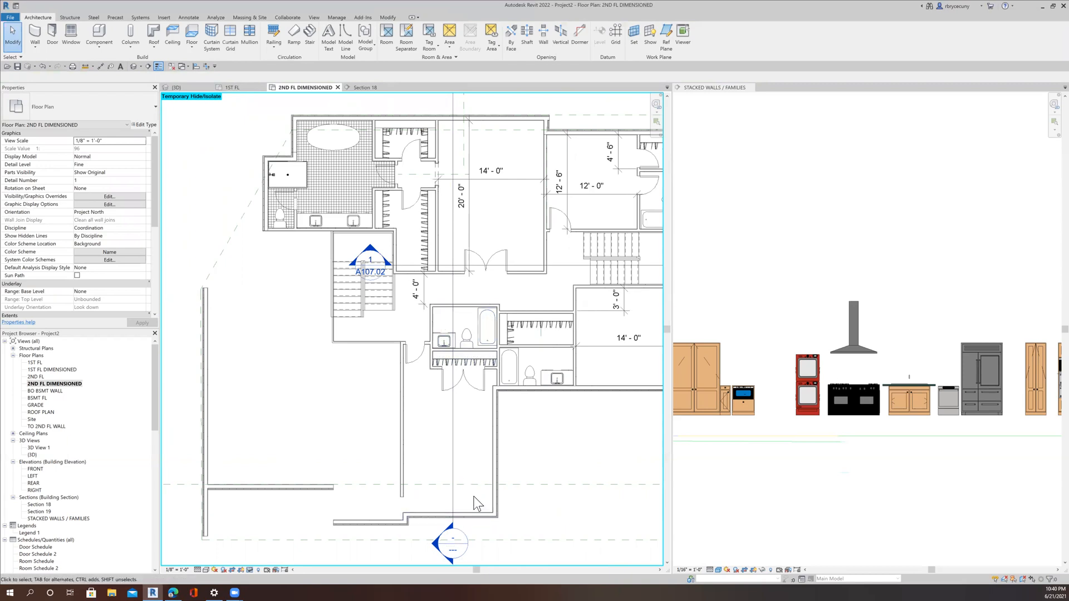
Mirror the hall bathroom's vanity, sink, toilet and tub about the room's horizontal centerline without keeping a copy, flipping them to the hallway-side wall.
scroll(454, 379, up, 4)
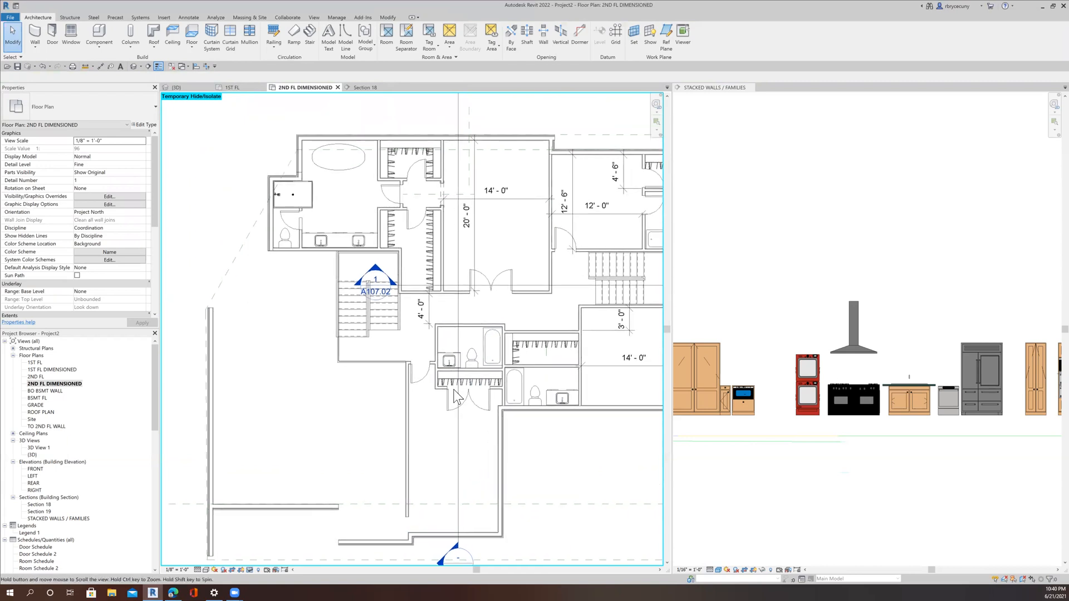
scroll(445, 365, down, 3)
scroll(443, 353, up, 4)
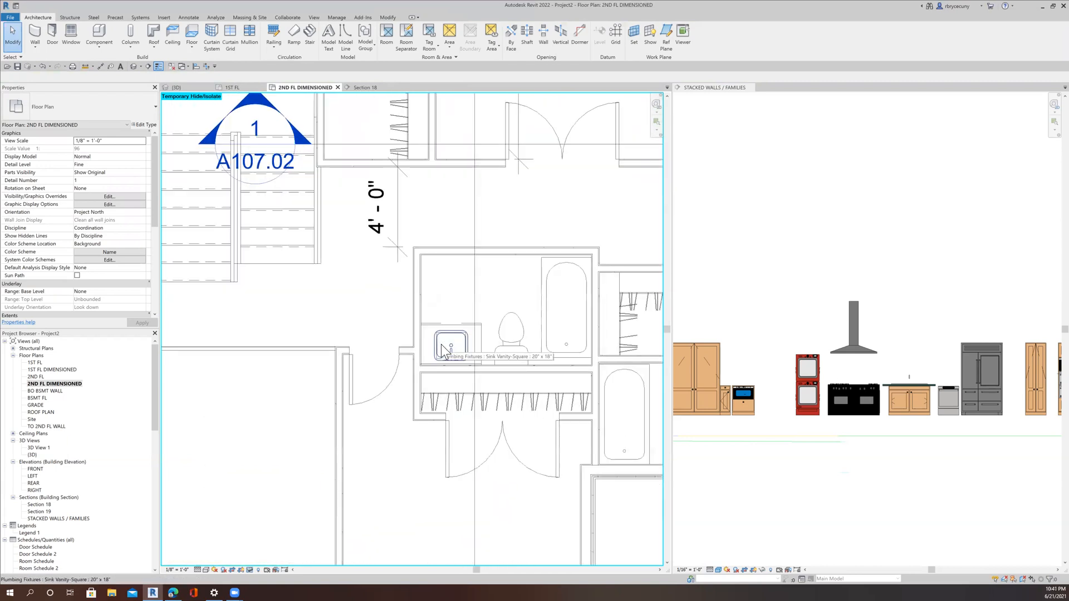
scroll(443, 350, up, 2)
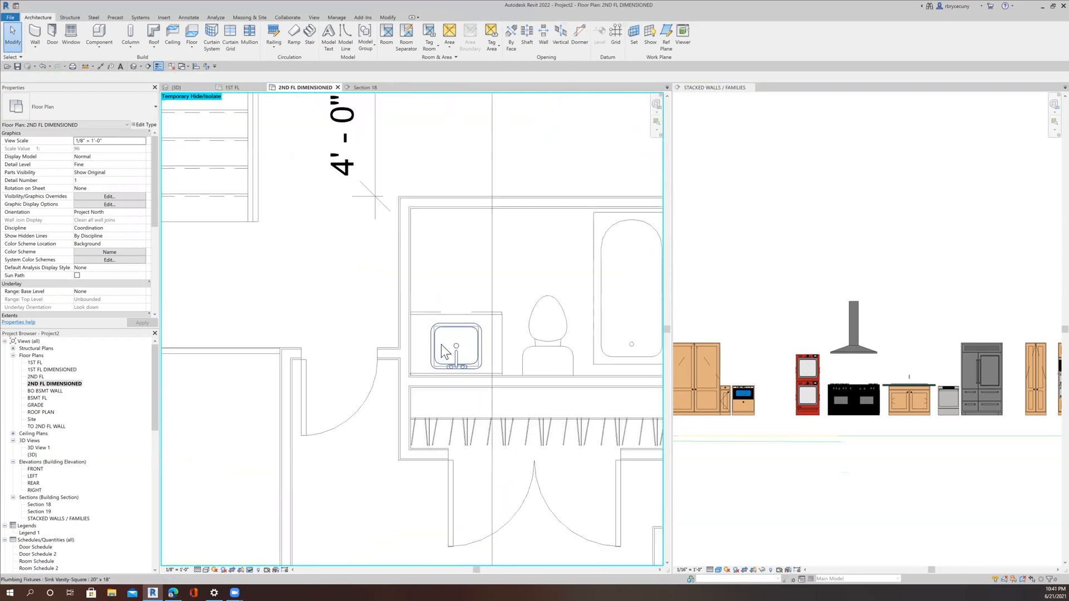
click(445, 308)
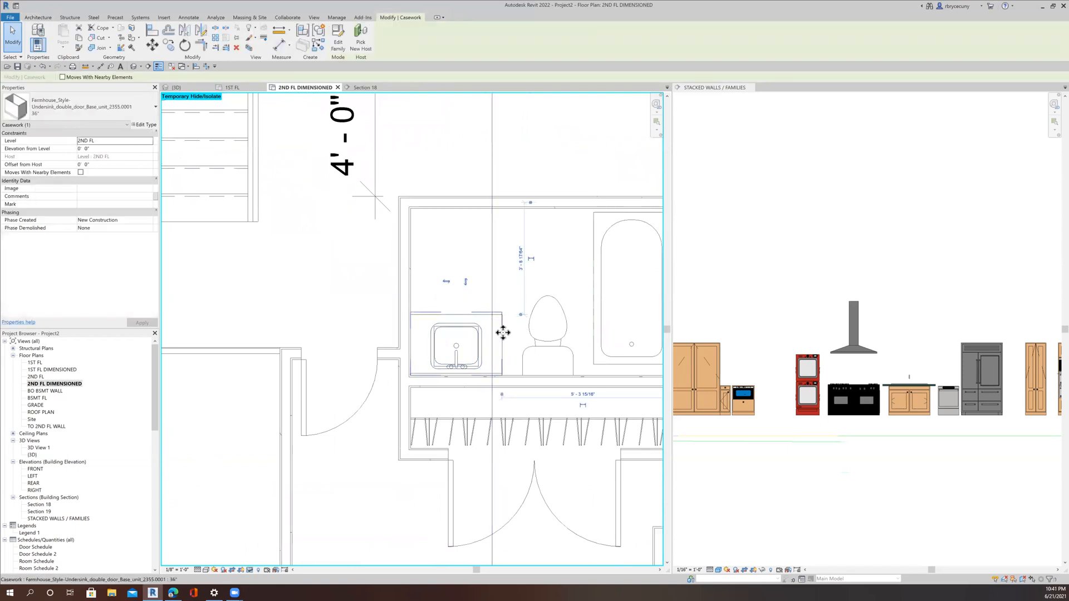
ctrl+click(470, 336)
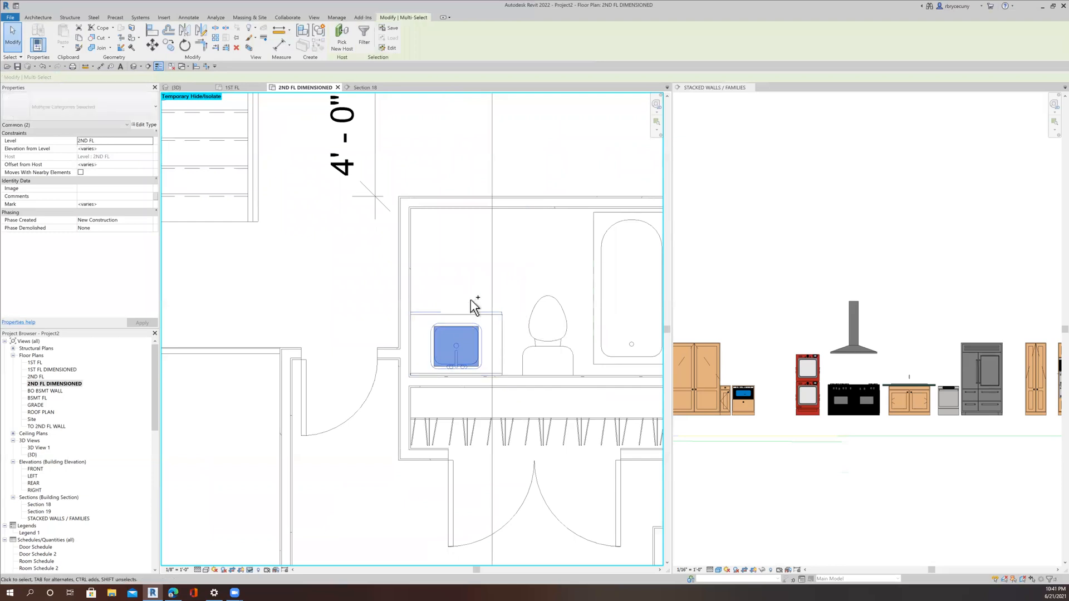
ctrl+click(545, 309)
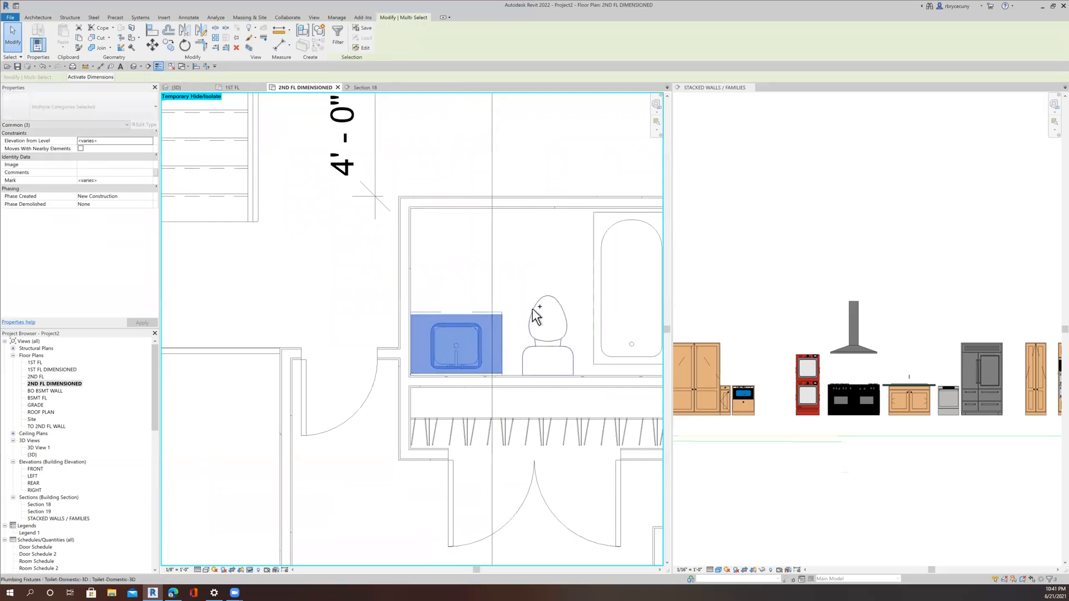
ctrl+click(598, 272)
scroll(598, 271, down, 3)
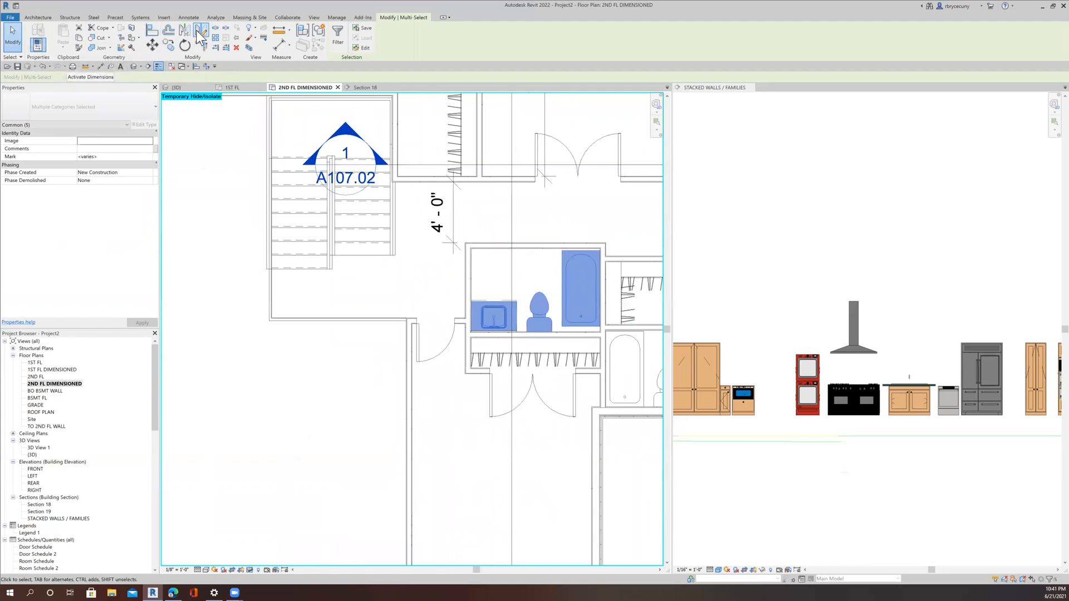
click(559, 285)
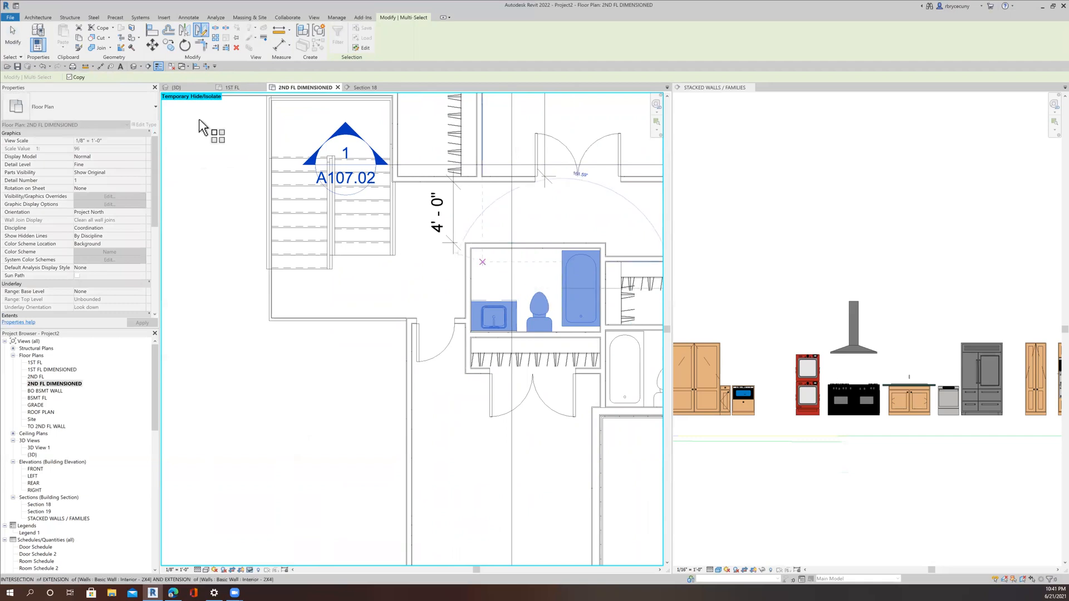
click(70, 77)
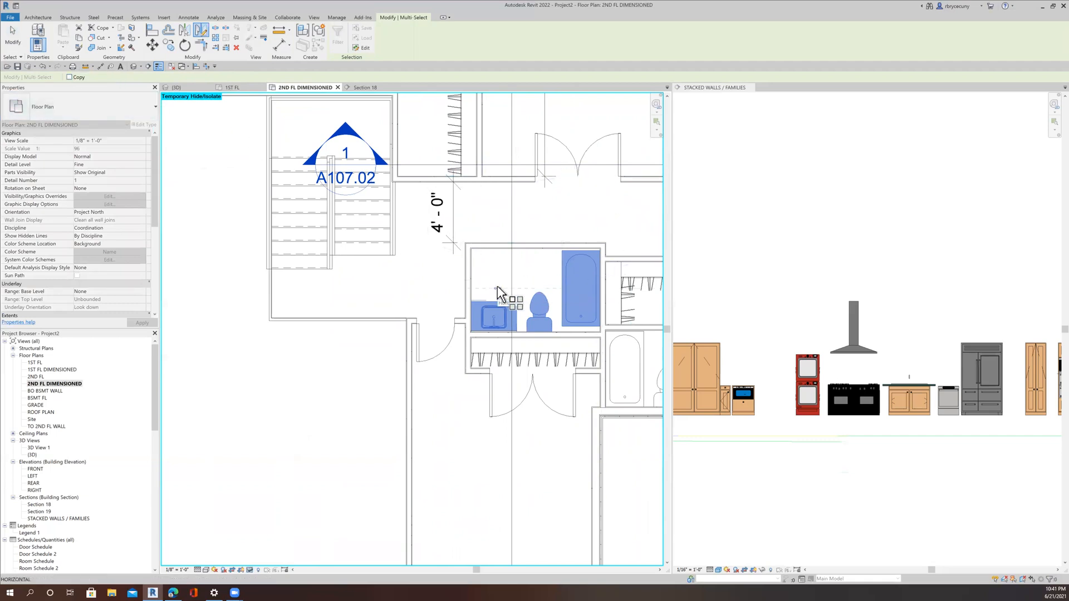
click(497, 287)
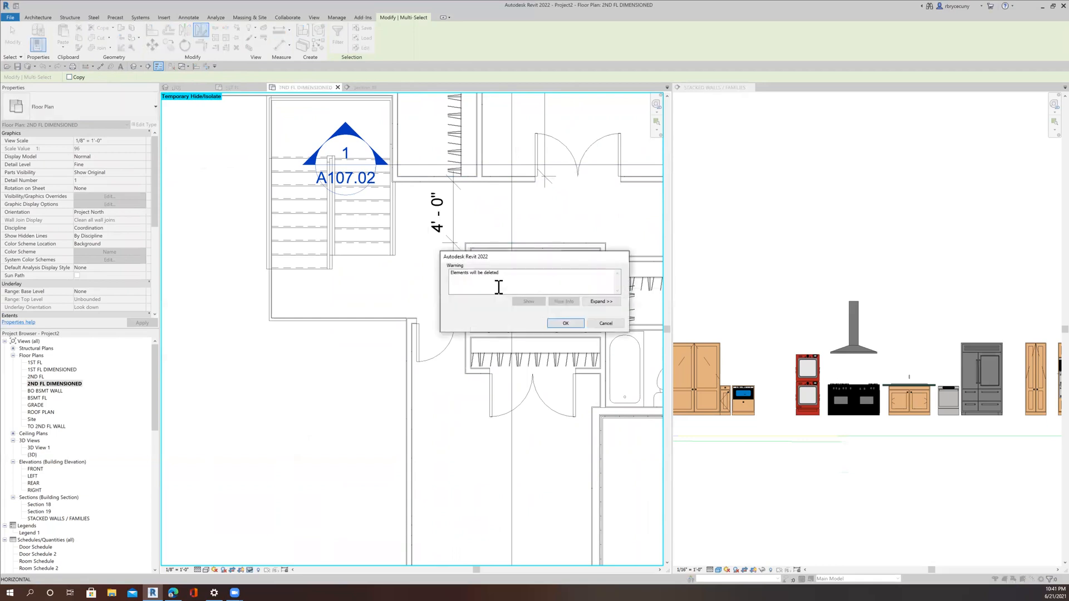
click(566, 324)
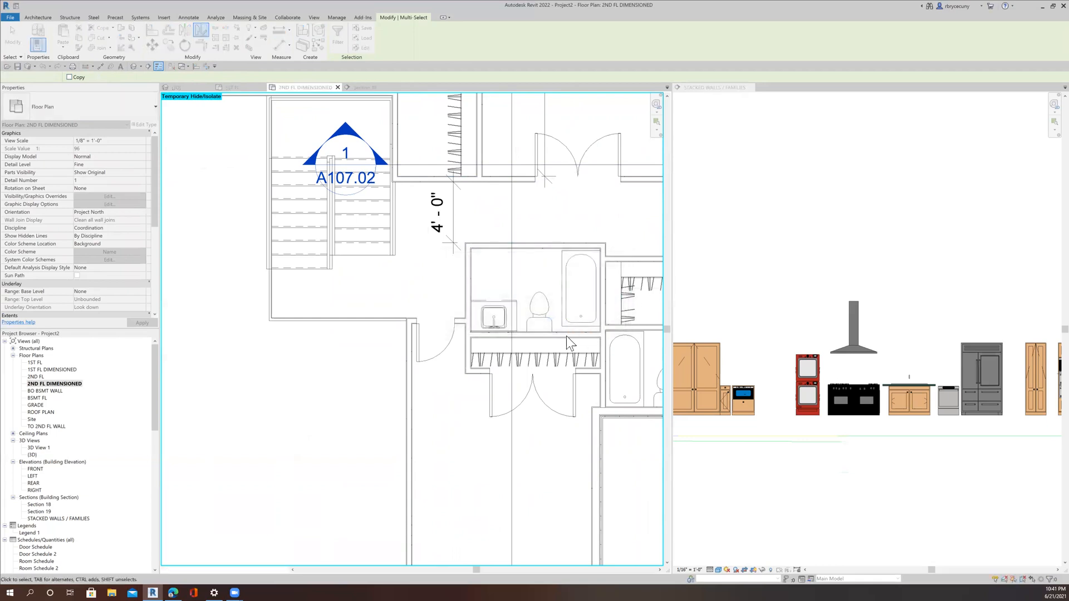
scroll(523, 301, up, 1)
click(527, 311)
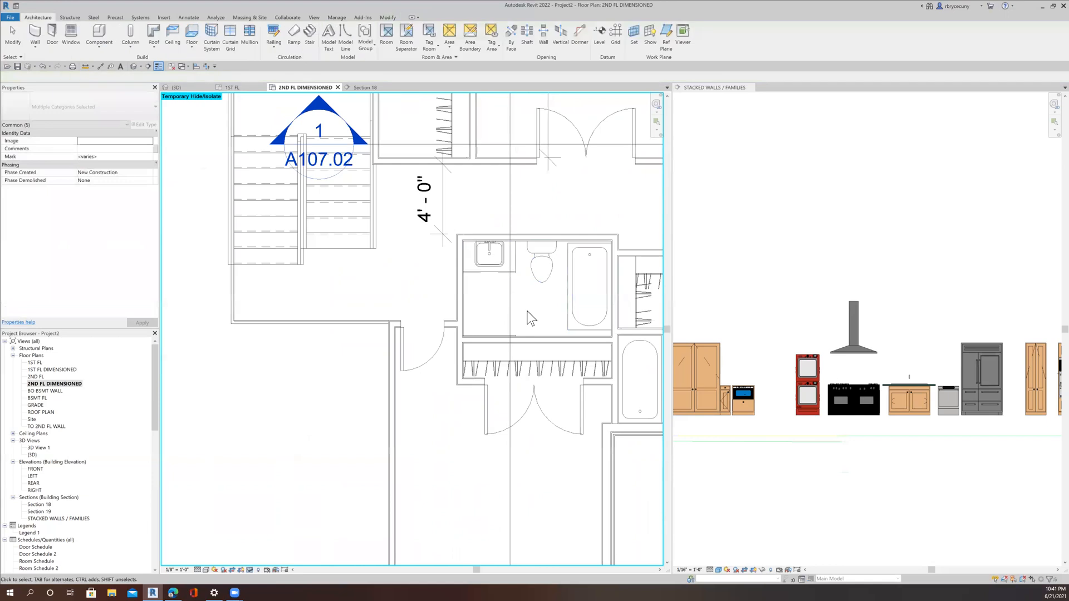
Move the vanity's thin backsplash piece from the closet-side wall to the hallway-side wall behind the sink.
scroll(529, 314, down, 4)
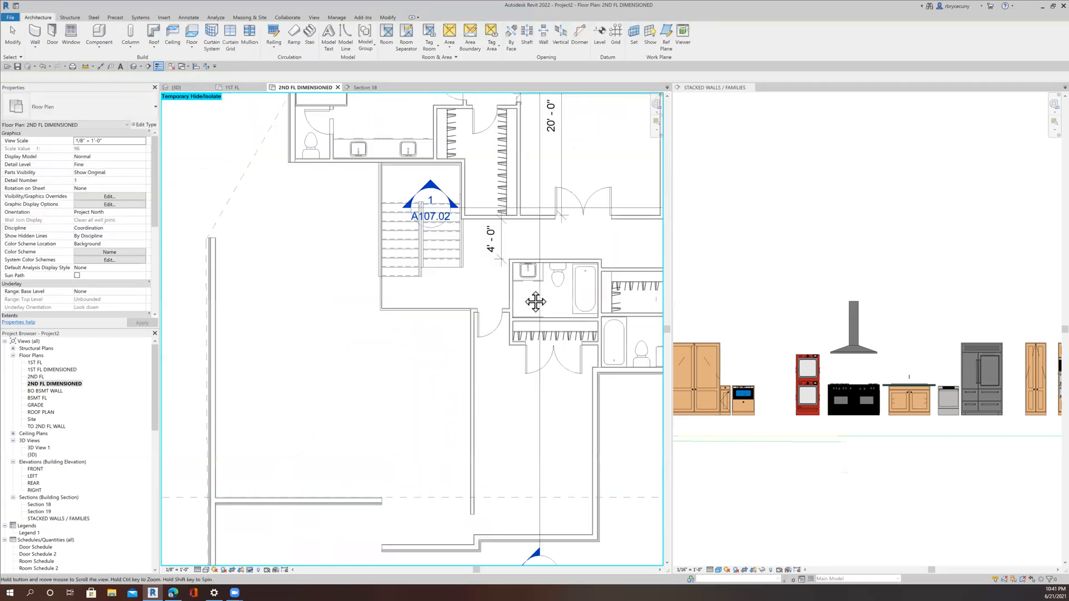
middle_drag(536, 302, 491, 295)
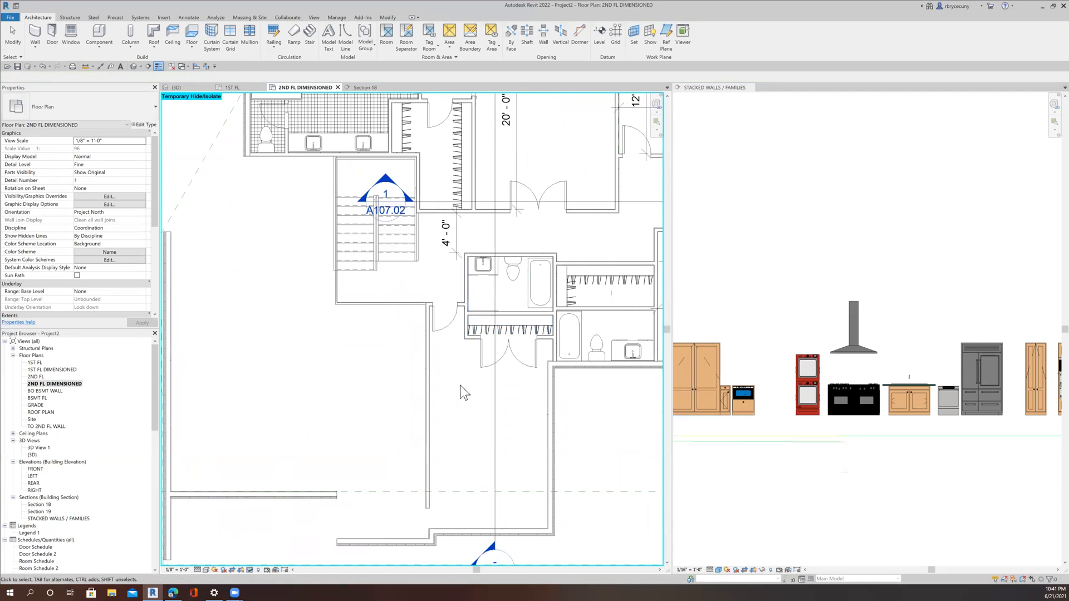
scroll(464, 391, up, 2)
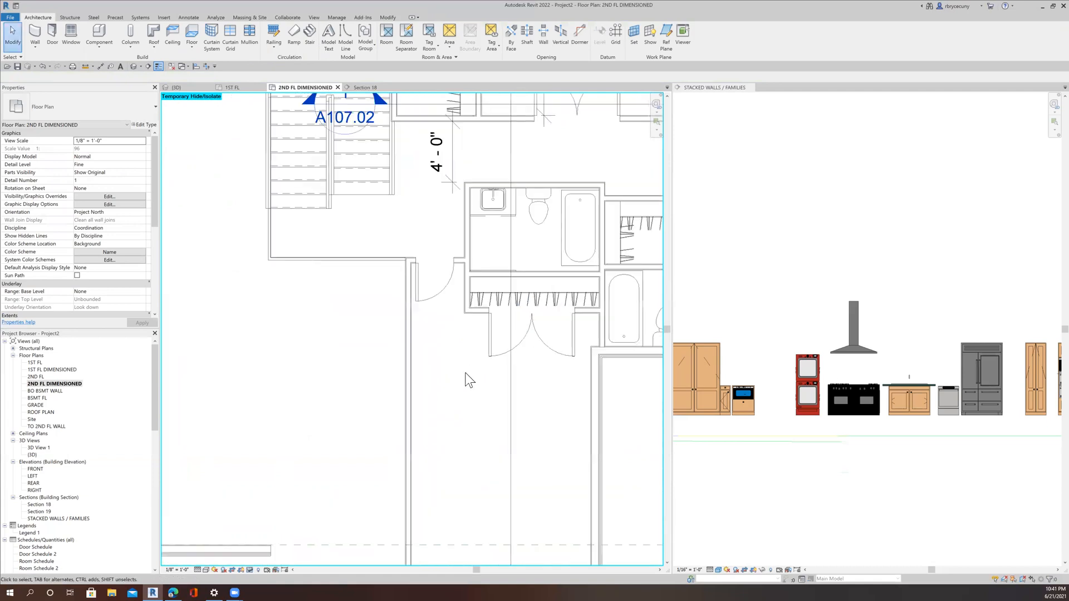
click(491, 270)
scroll(491, 269, up, 3)
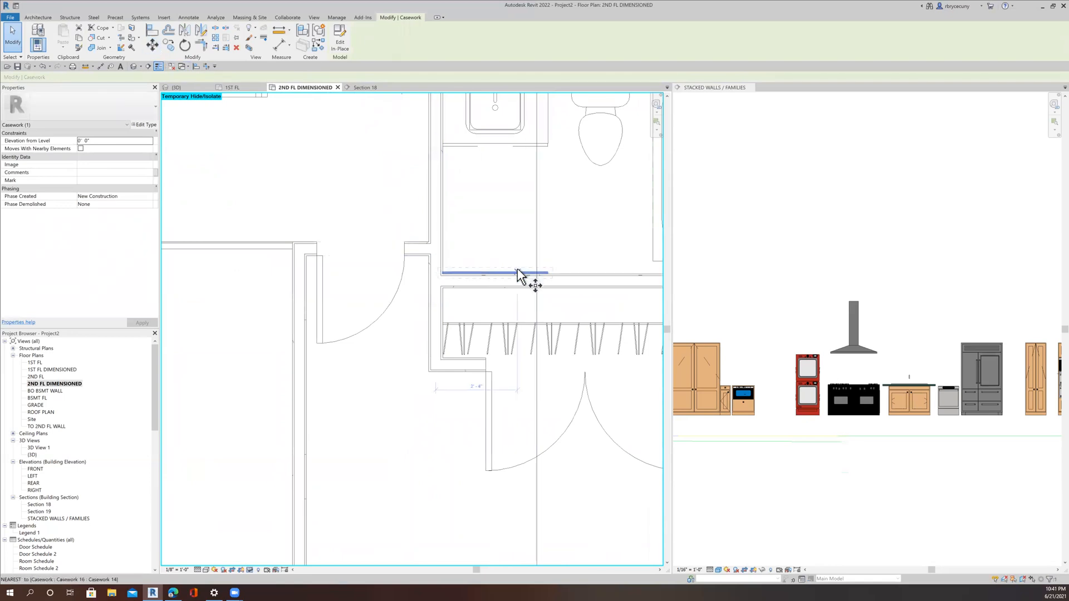
middle_drag(515, 207, 517, 309)
scroll(508, 206, up, 5)
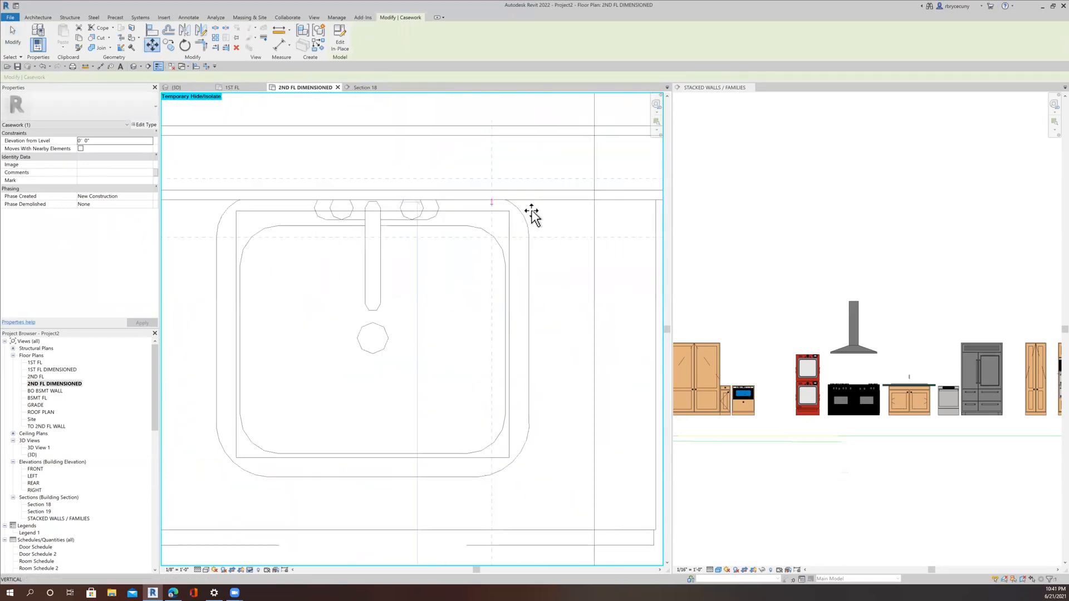
click(502, 199)
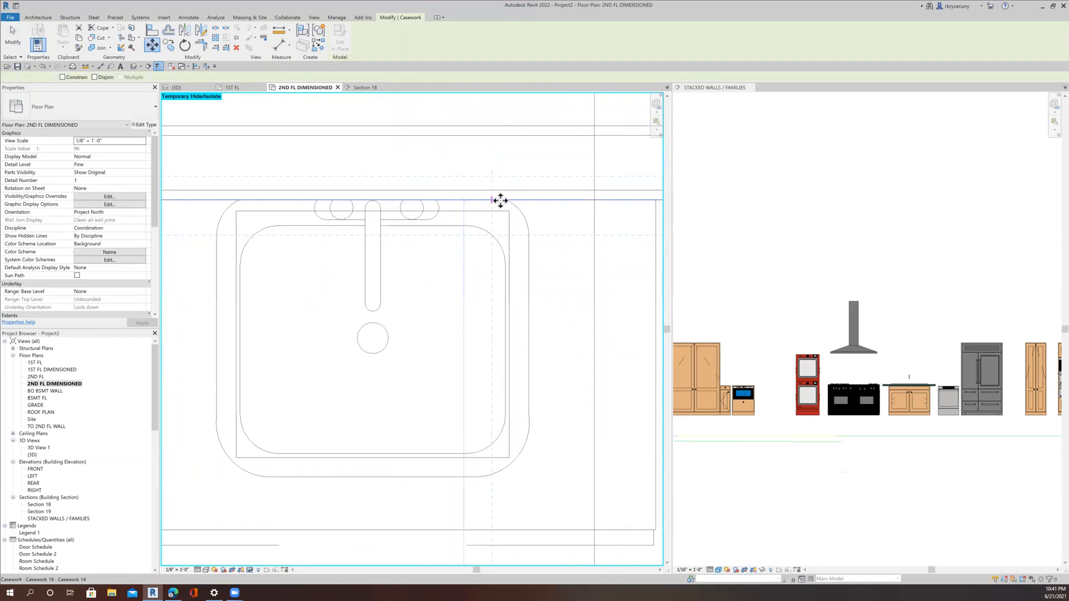
scroll(501, 201, down, 5)
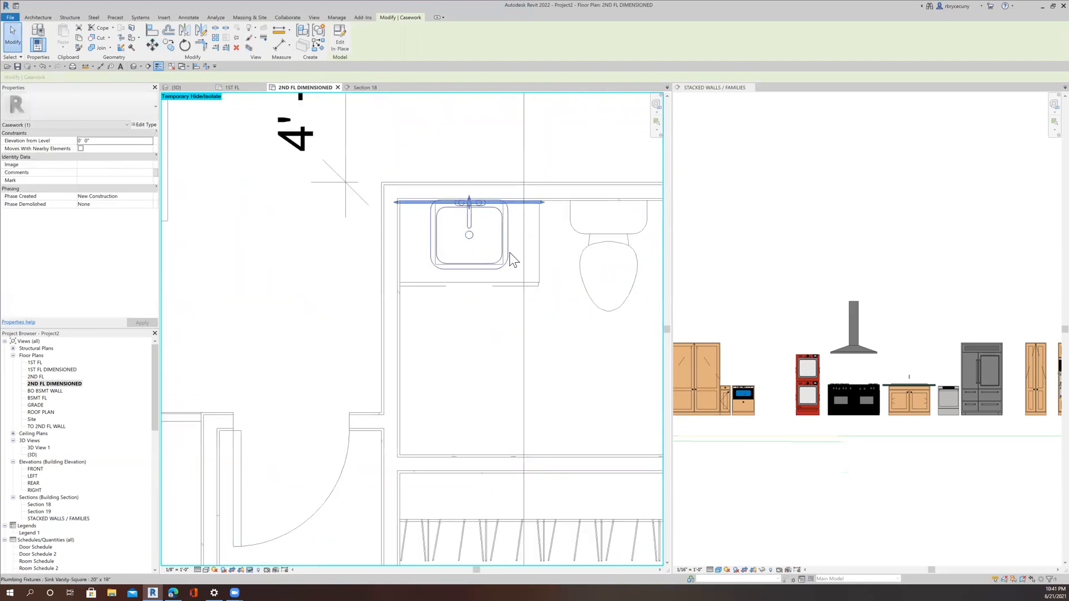
key(Escape)
Draw a horizontal reference plane offset 3' 0" from the bedroom door wall's lower face, across the closet beside the hall bathroom.
middle_drag(510, 252, 502, 240)
scroll(507, 283, down, 2)
middle_drag(514, 356, 534, 332)
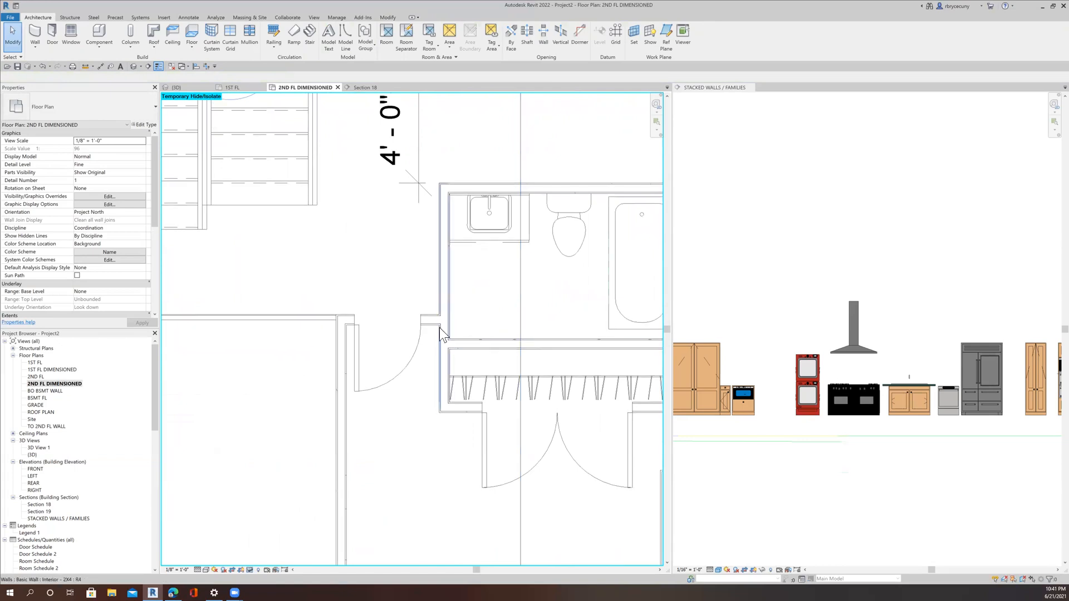
scroll(441, 335, down, 2)
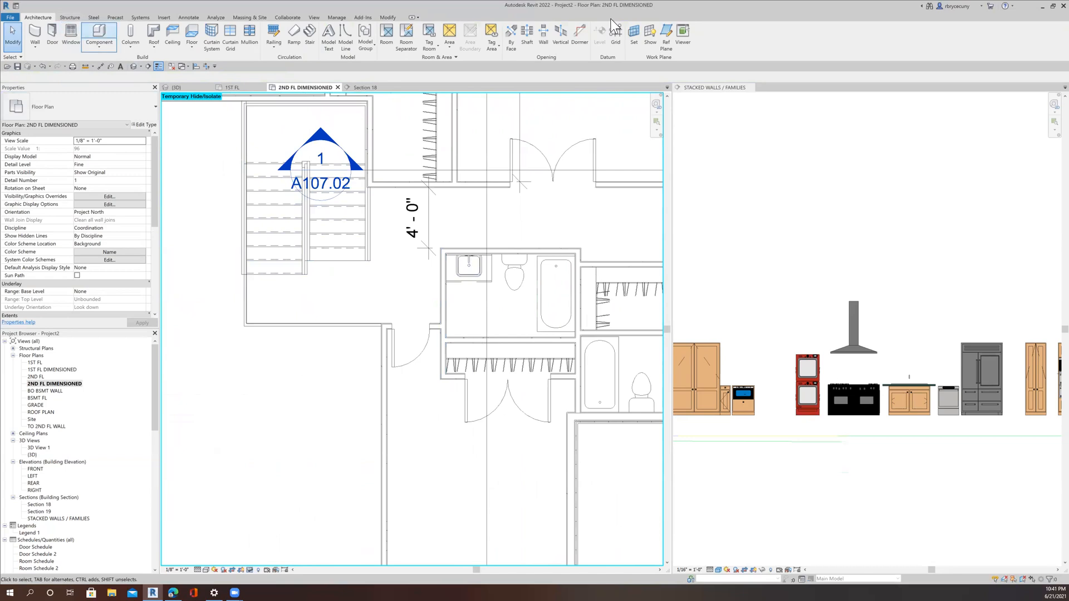
key(r)
key(p)
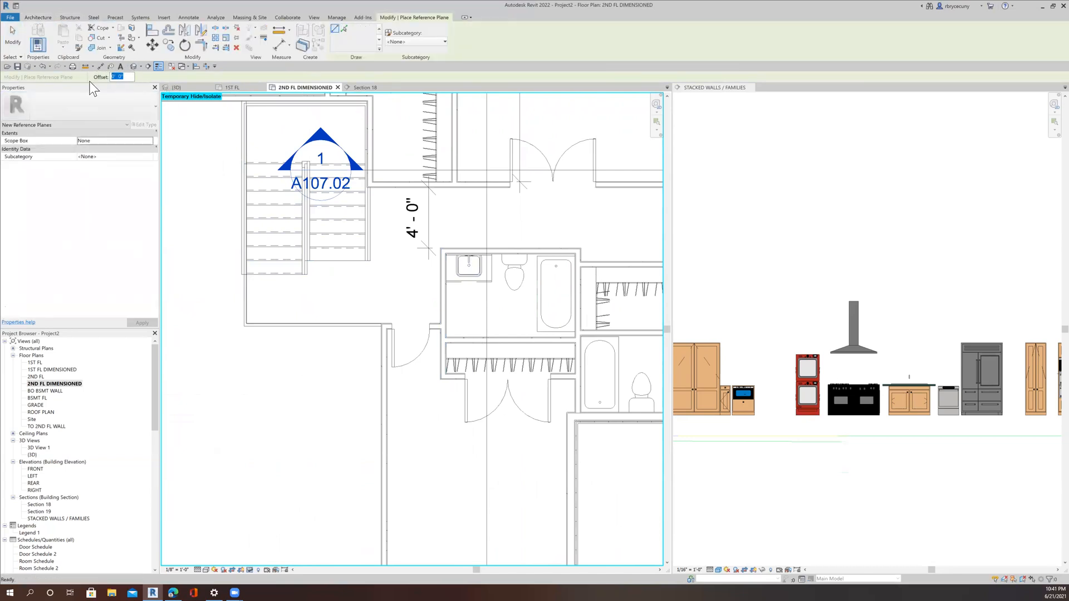
scroll(468, 344, up, 3)
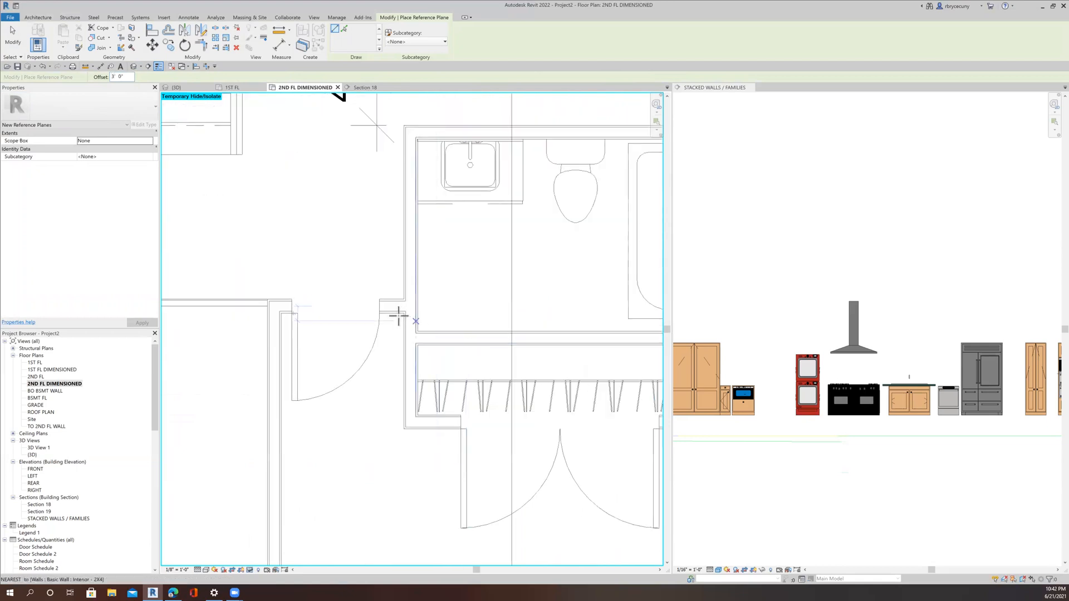
click(391, 313)
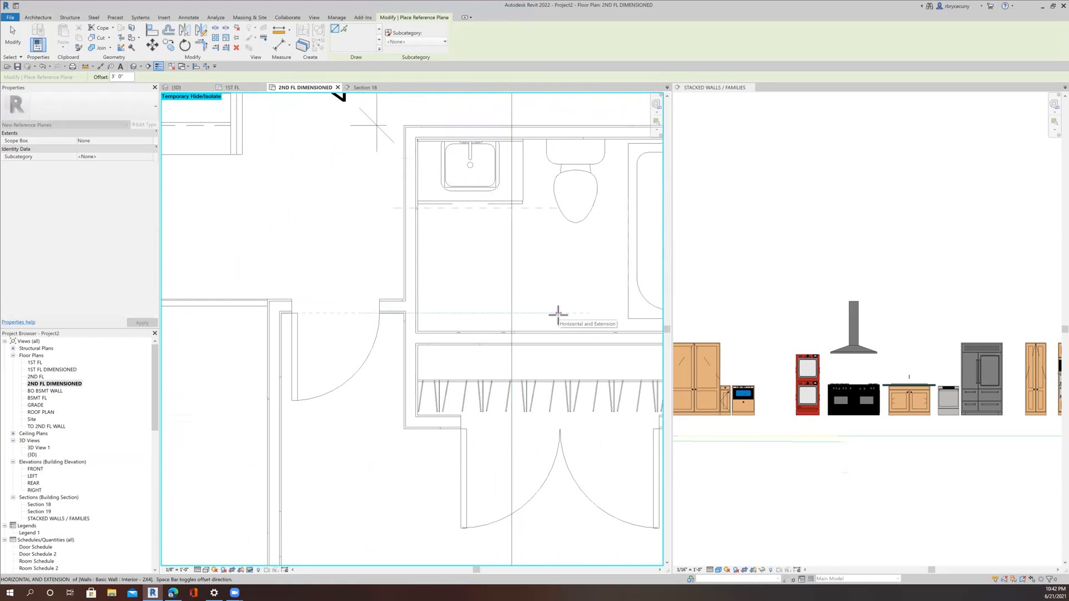
scroll(558, 314, down, 1)
click(558, 315)
scroll(558, 314, down, 2)
key(Escape)
key(Escape)
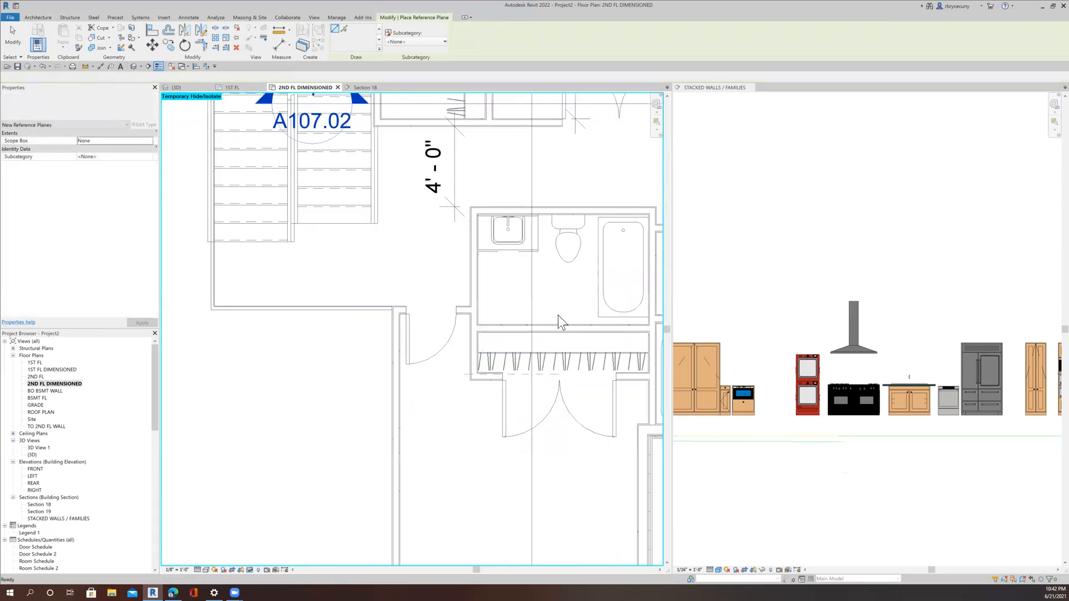
Move the hall bathroom with its fixtures and adjoining closet 3' toward the front bedroom, unjoining the elements that cannot stay joined.
scroll(461, 423, down, 2)
drag(503, 307, 610, 210)
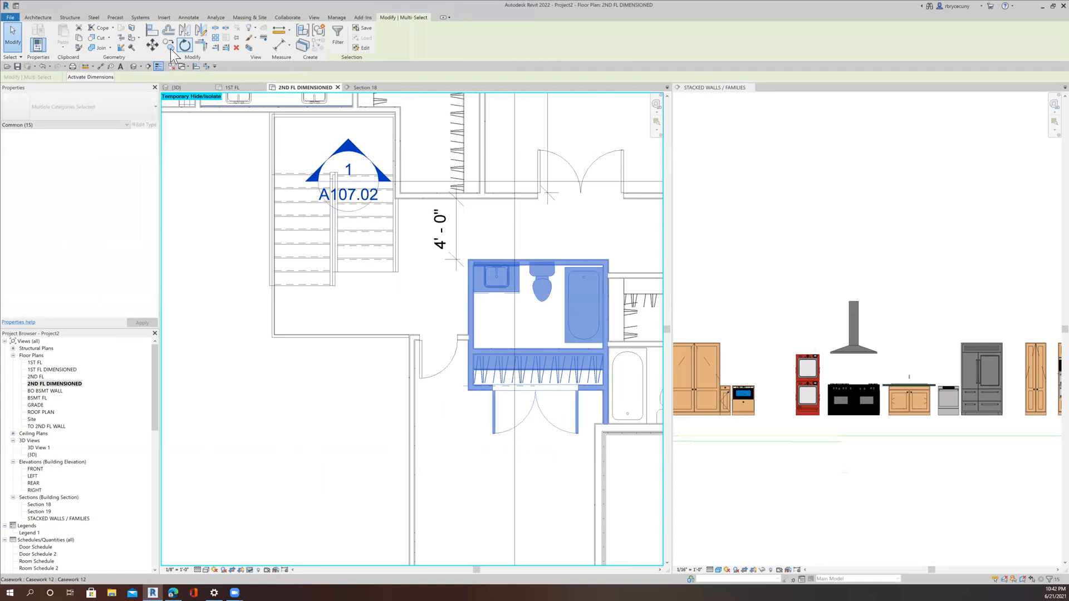
scroll(462, 350, up, 4)
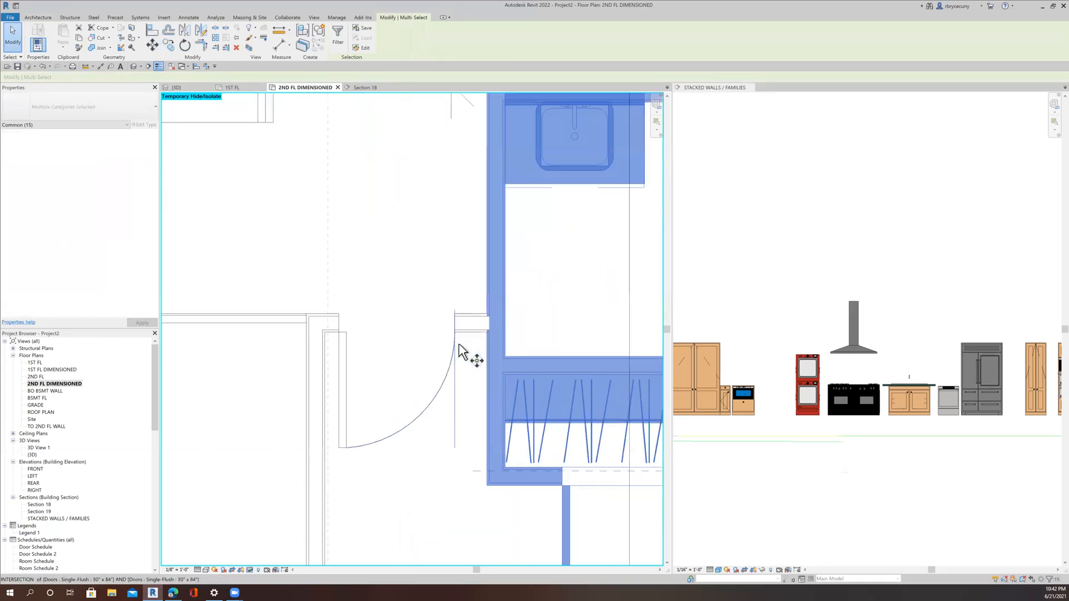
key(m)
key(v)
click(457, 345)
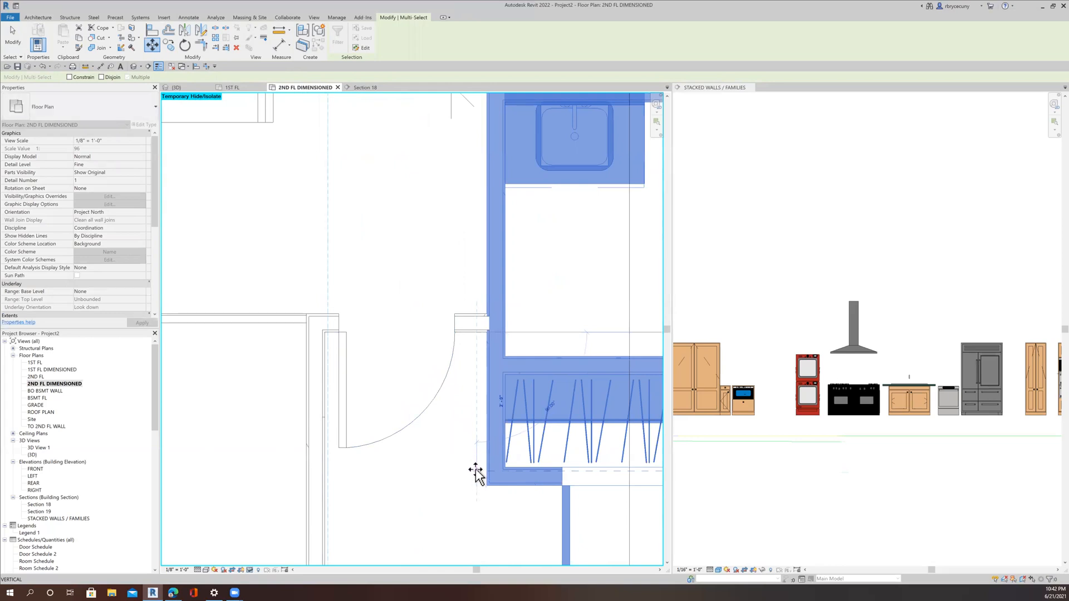
click(407, 457)
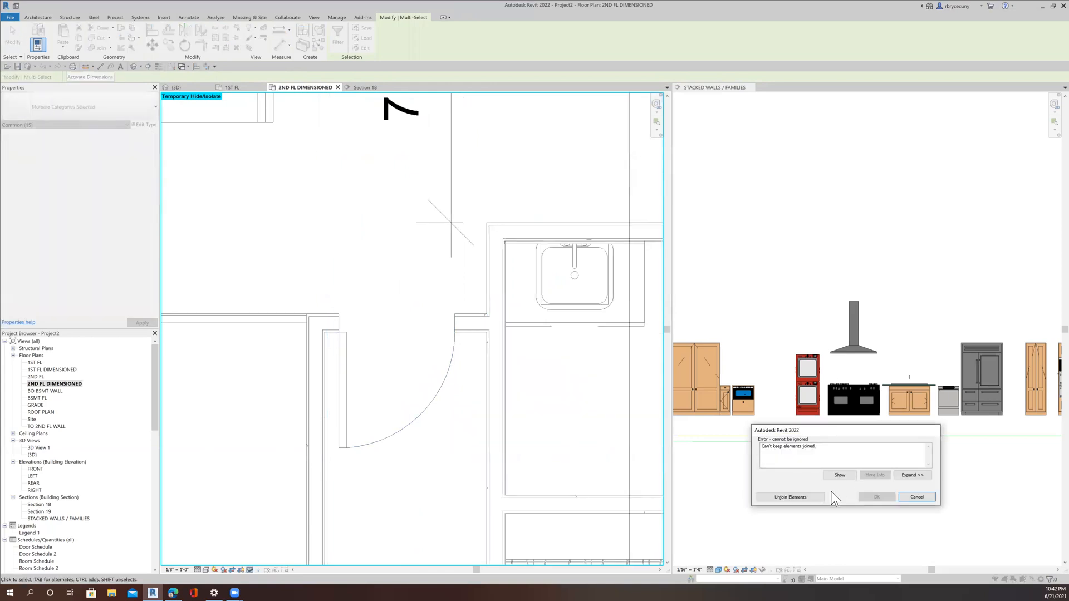
click(805, 497)
scroll(553, 407, down, 5)
middle_drag(584, 388, 557, 363)
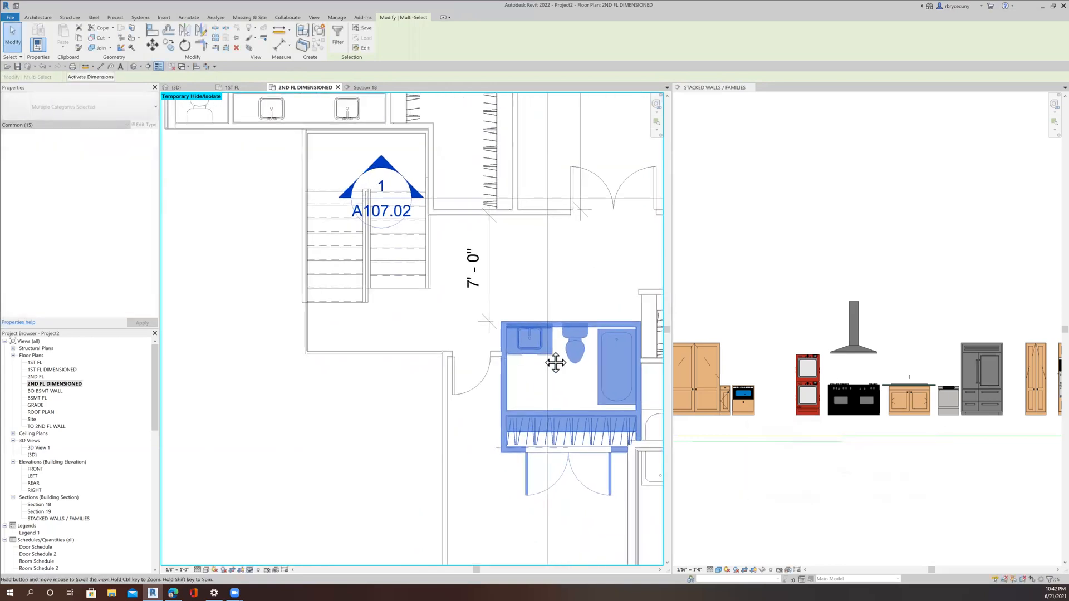
click(597, 264)
scroll(574, 292, up, 3)
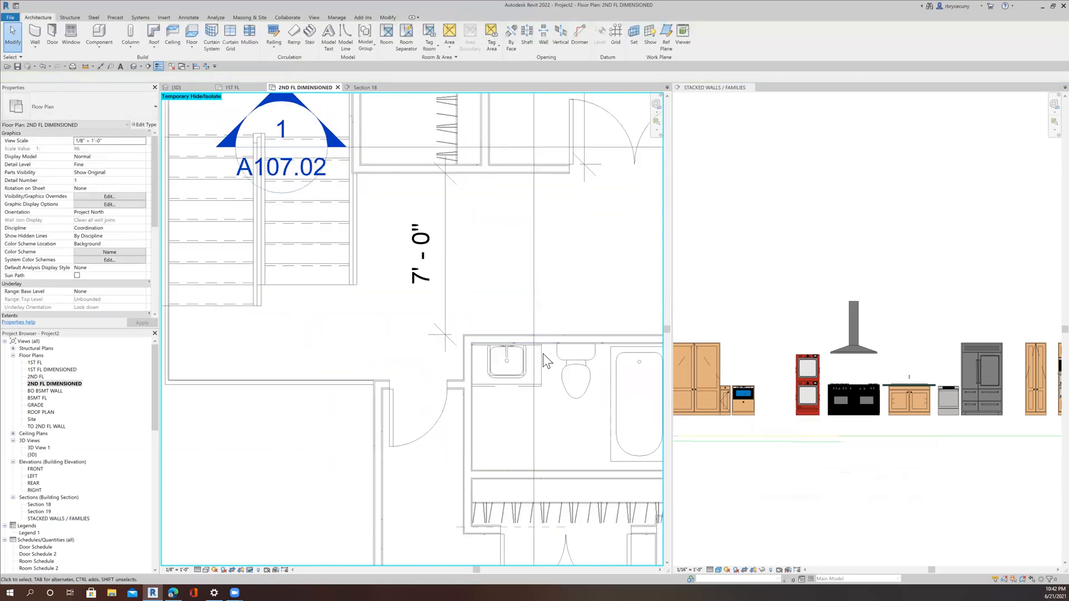
scroll(543, 353, down, 4)
middle_drag(520, 370, 470, 325)
scroll(479, 362, down, 3)
scroll(479, 363, up, 4)
middle_drag(479, 363, 426, 364)
scroll(523, 295, up, 3)
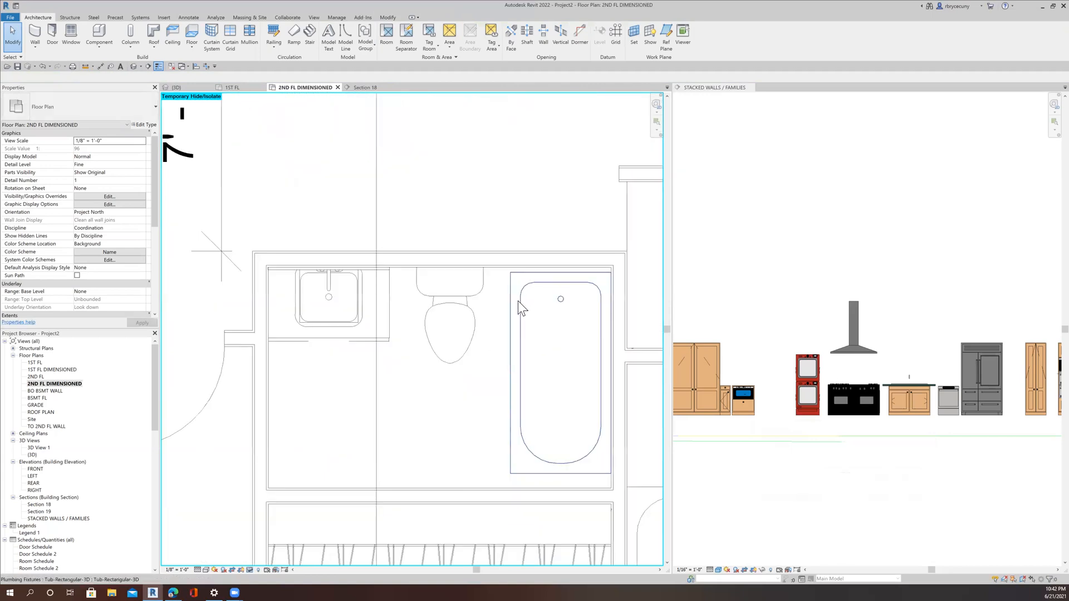
click(512, 294)
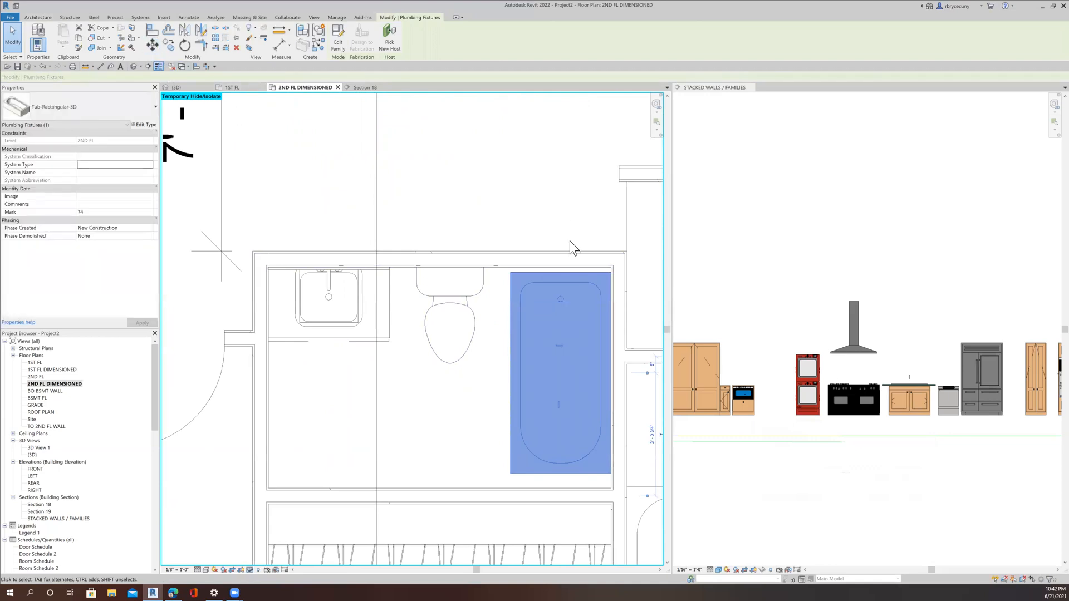
scroll(569, 245, up, 3)
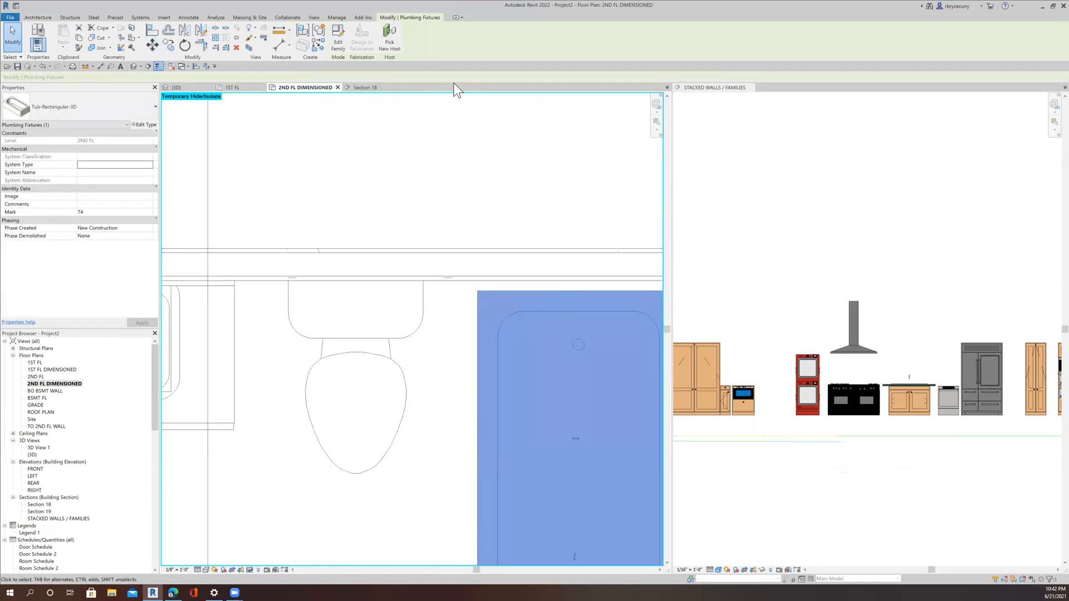
click(152, 45)
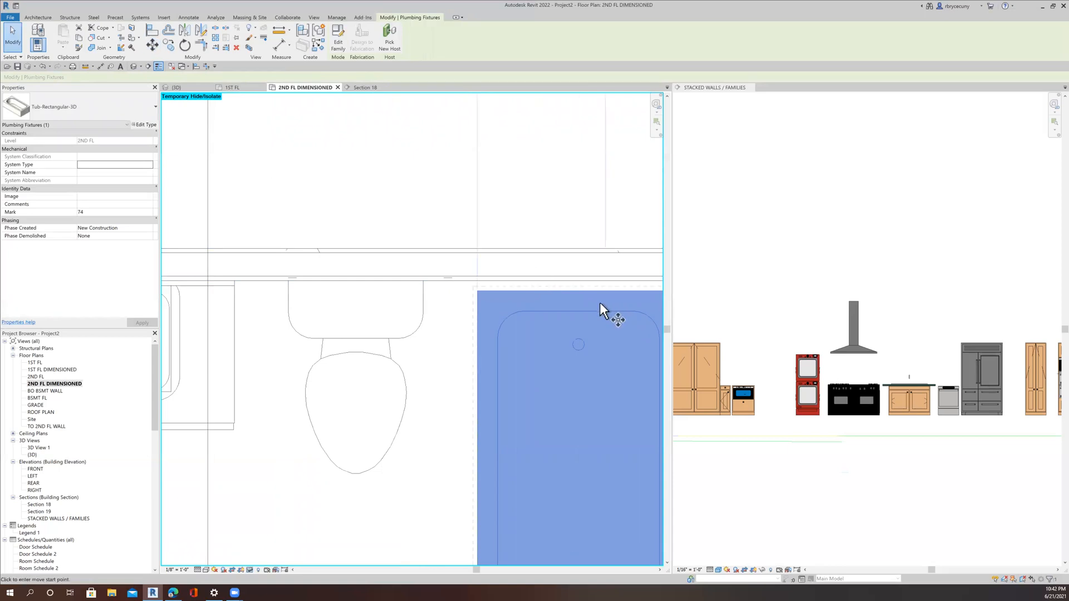
click(572, 285)
click(15, 53)
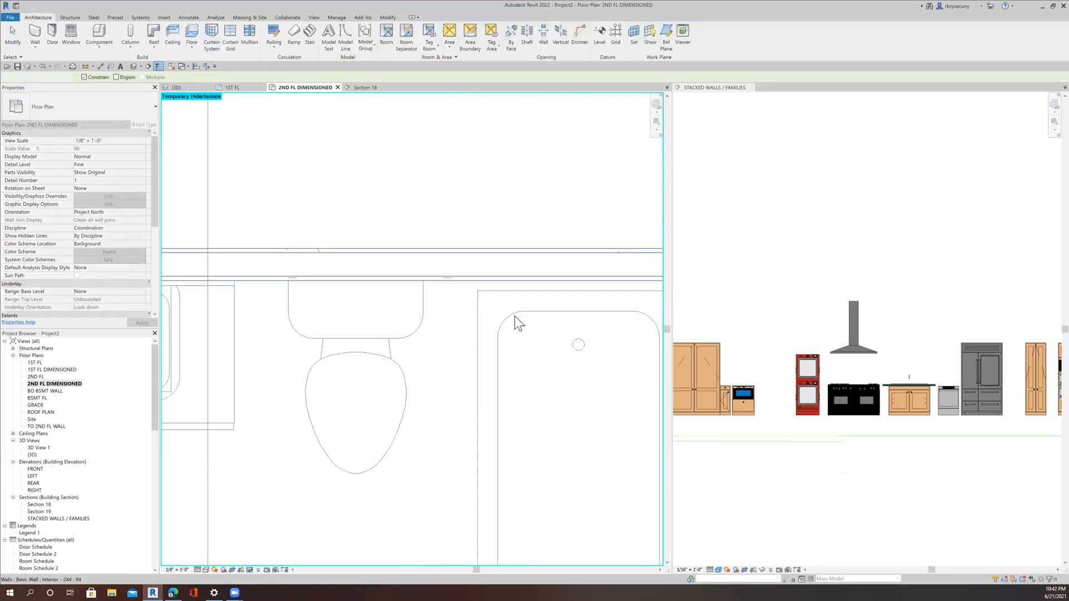
Move the hall bathroom's tub flush against the hallway-side wall, closing the gap behind its drain end.
click(512, 318)
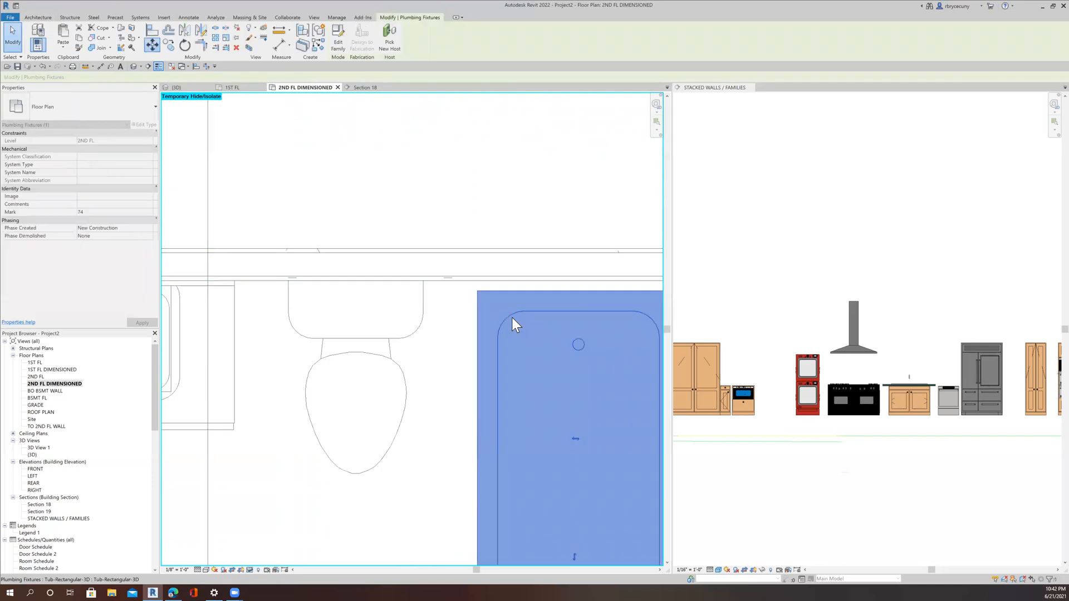
click(151, 46)
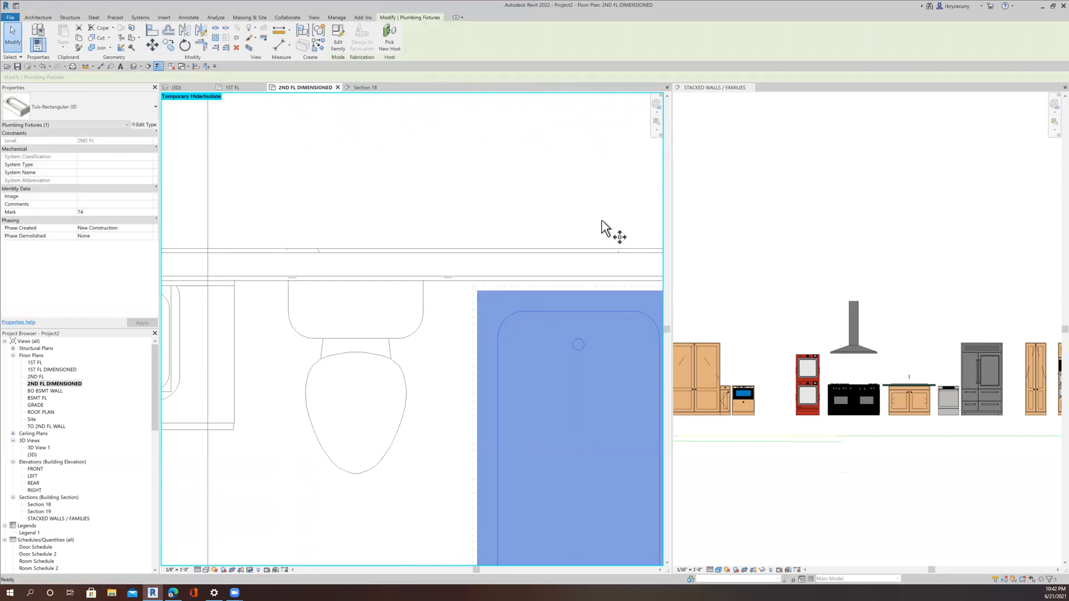
click(564, 291)
click(563, 282)
scroll(562, 356, down, 5)
scroll(556, 394, up, 1)
scroll(556, 394, down, 1)
key(Escape)
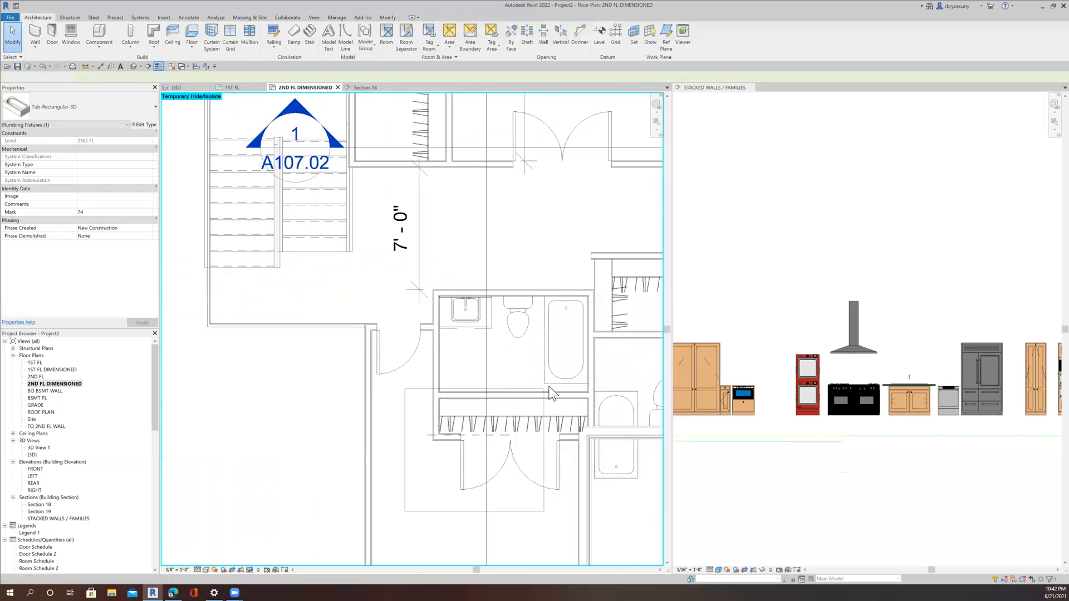
Move the closet below the hall bathroom, with its walls, hangers and double doors, toward the bathroom until its back wall meets the tub's end.
drag(582, 380, 591, 371)
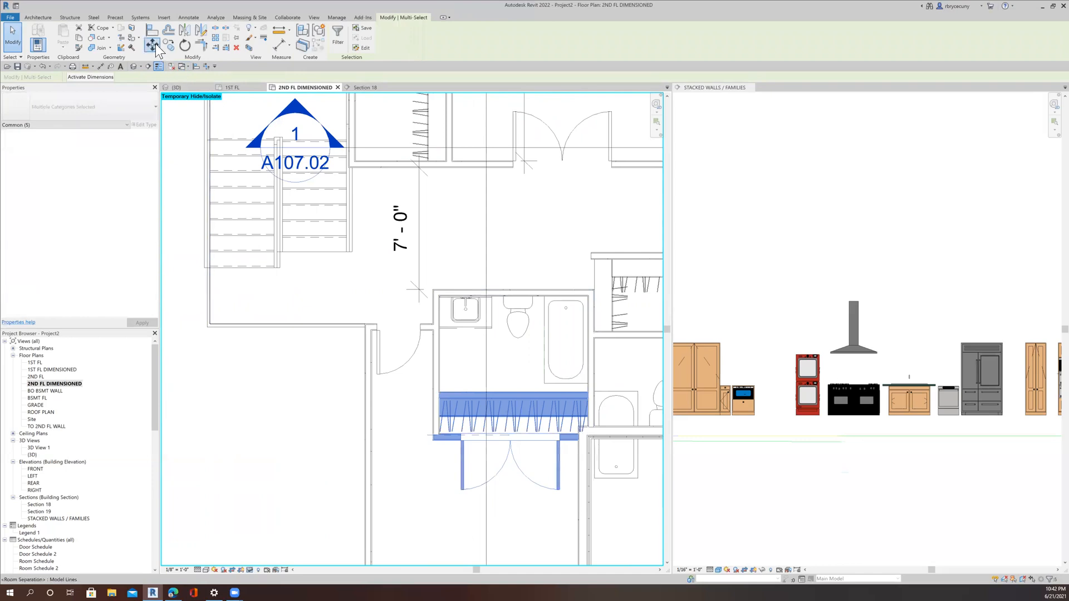
click(152, 45)
scroll(600, 393, up, 2)
scroll(601, 396, up, 2)
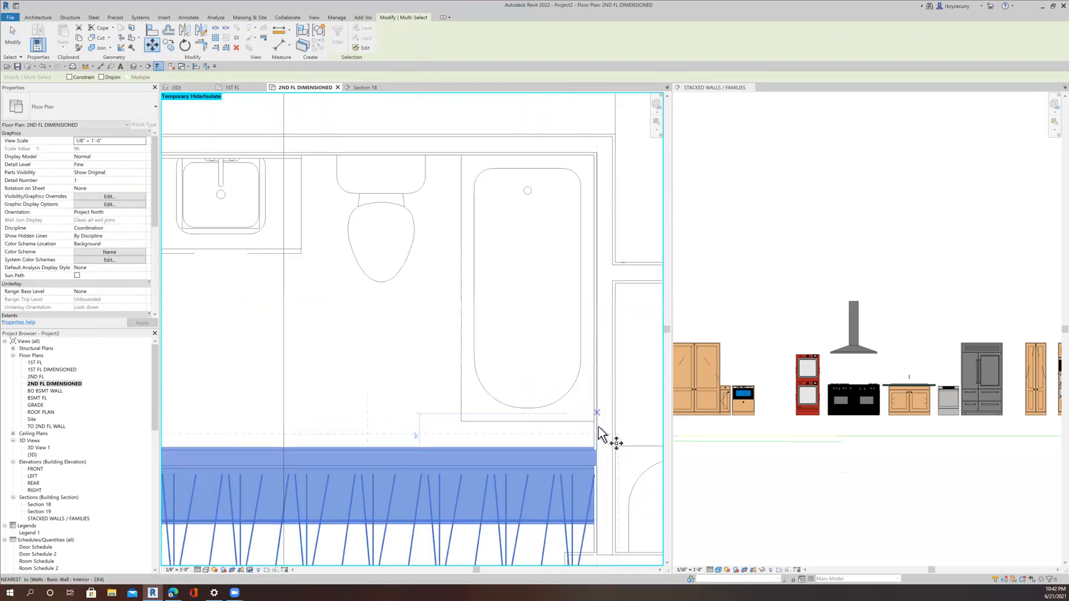
click(597, 452)
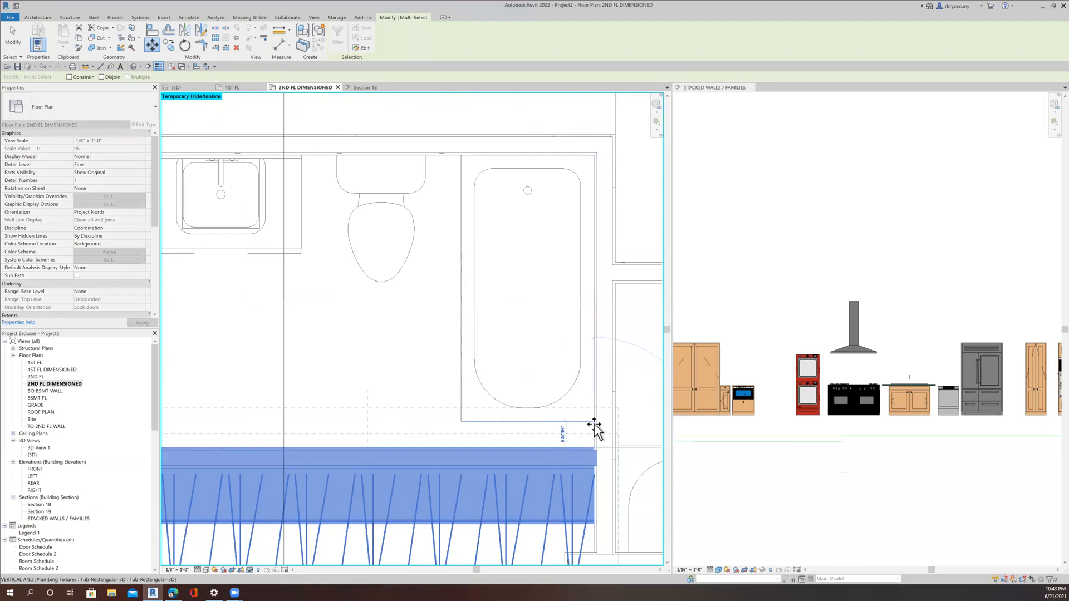
click(555, 398)
scroll(555, 396, down, 6)
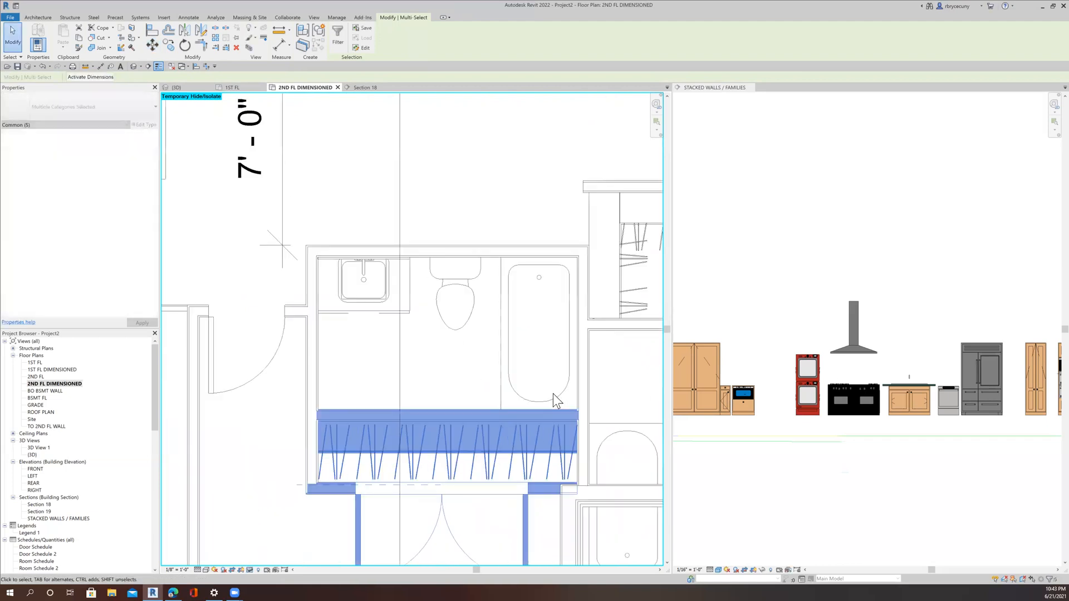
key(Escape)
Dimension the front bedroom's depth from the closet's front wall to the exterior front wall.
middle_drag(626, 521, 574, 446)
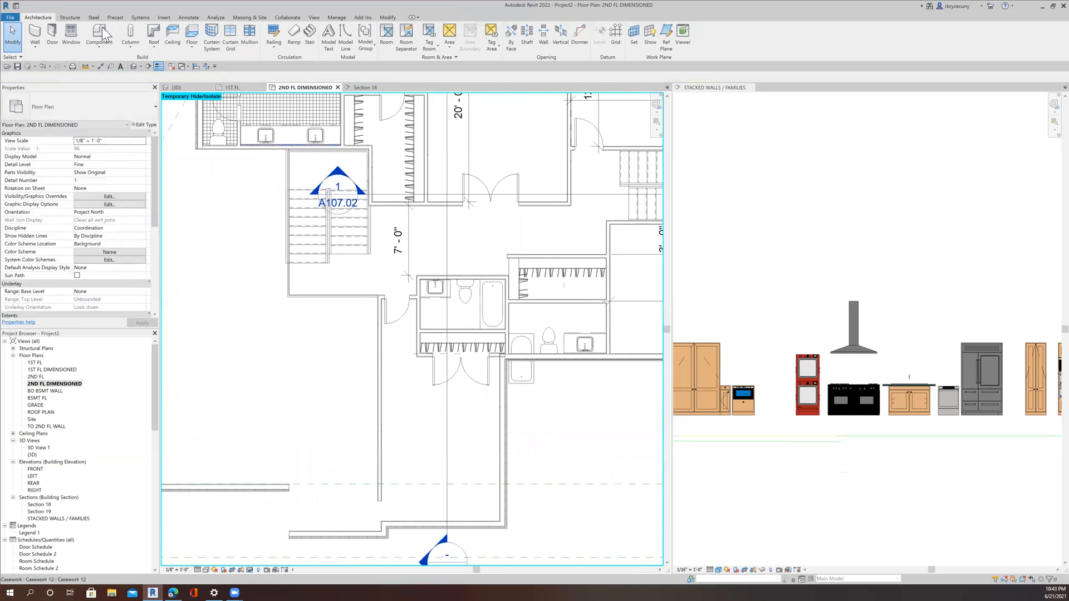
click(101, 66)
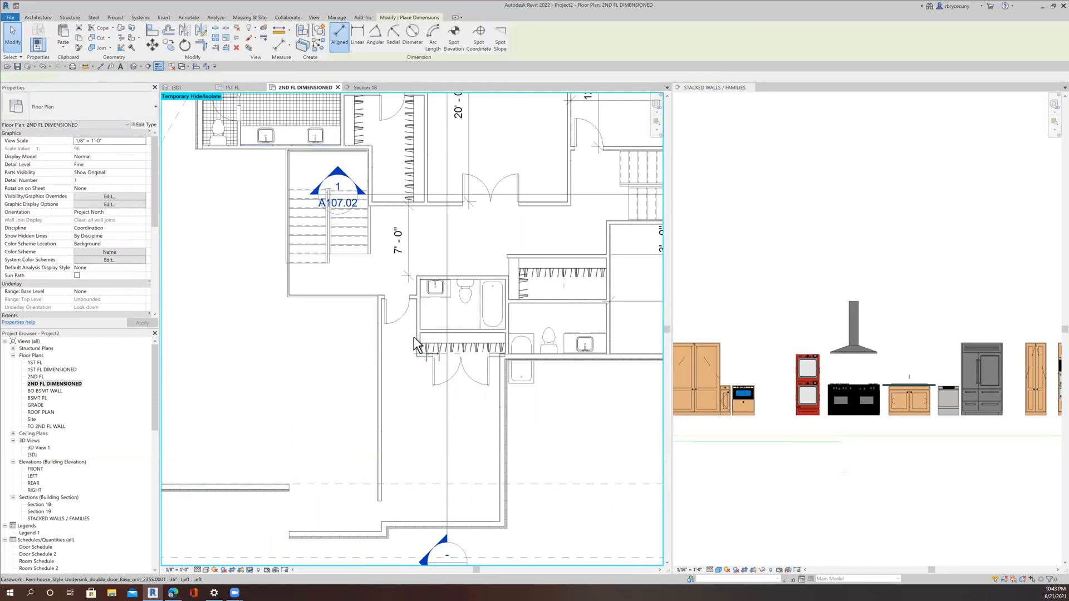
scroll(413, 337, up, 5)
scroll(427, 447, down, 3)
scroll(494, 239, up, 3)
click(489, 254)
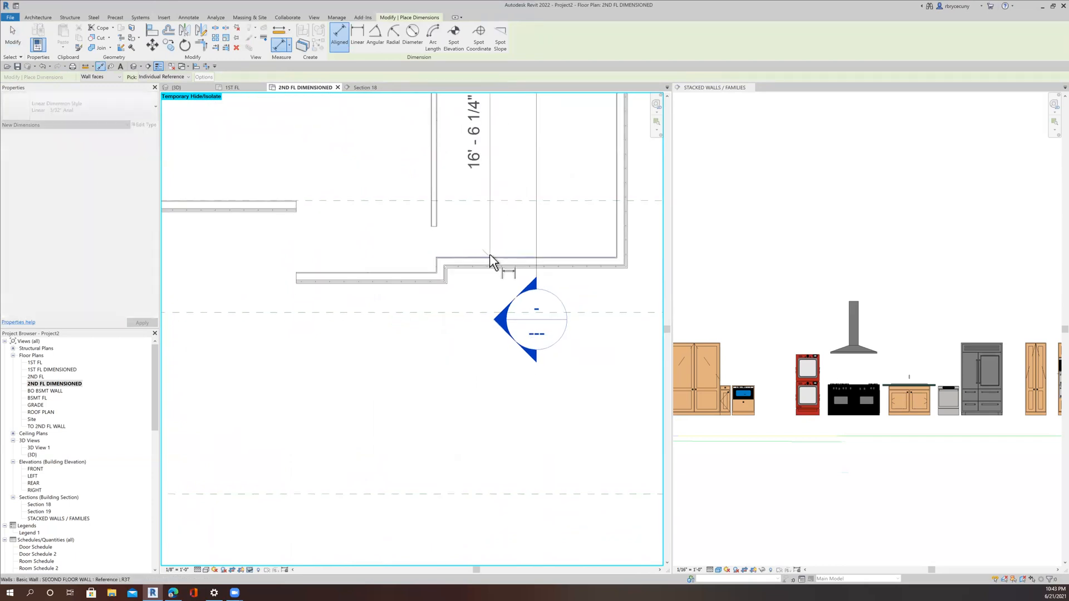
scroll(476, 374, down, 3)
middle_drag(486, 314, 462, 362)
scroll(439, 268, up, 2)
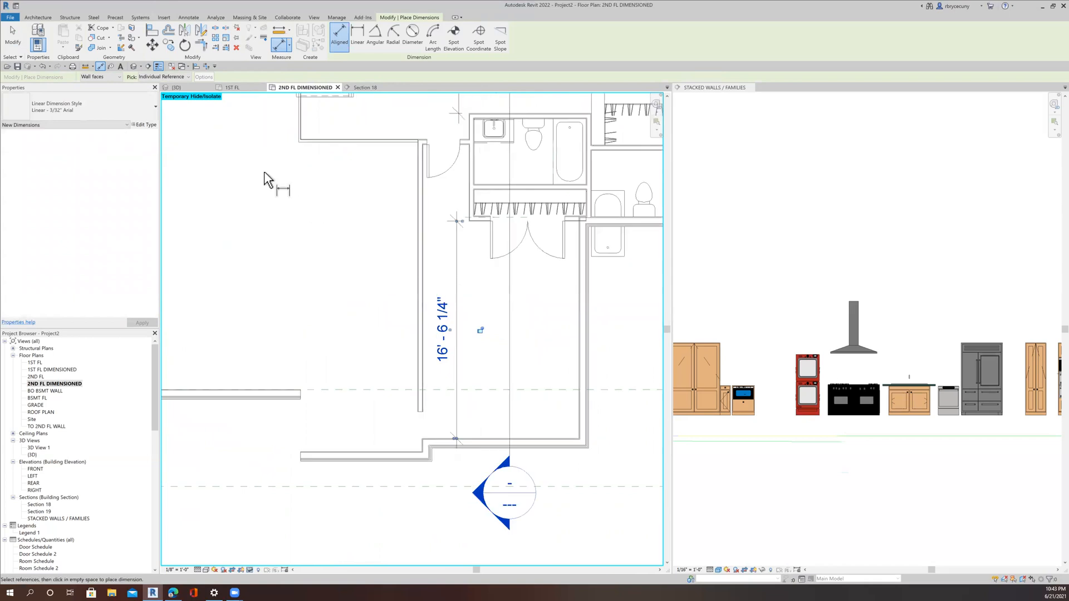
scroll(434, 312, down, 2)
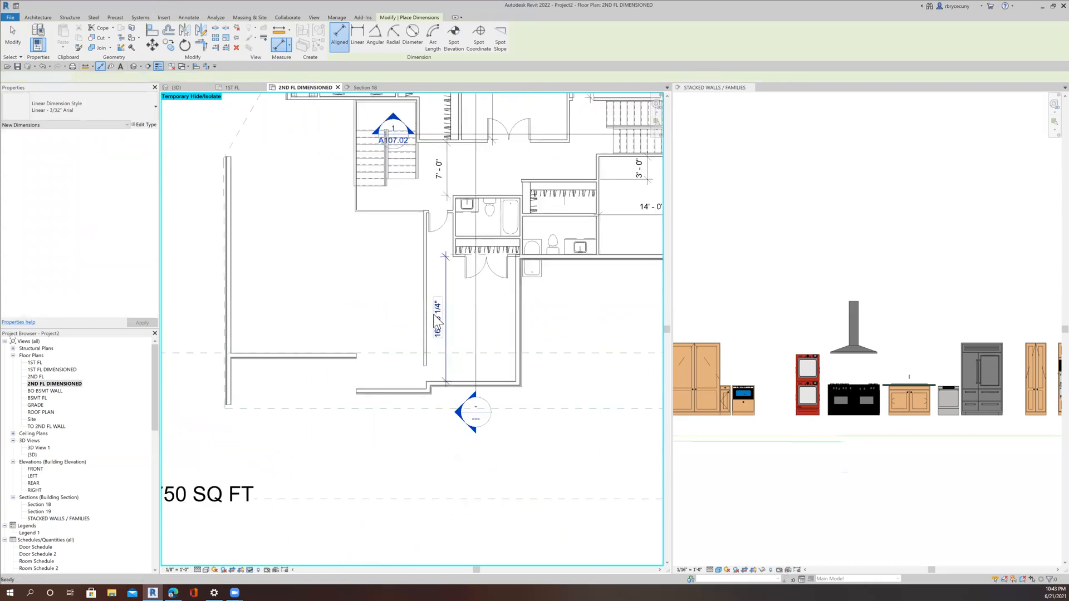
Delete the front bedroom's depth dimension.
key(Escape)
click(443, 325)
key(Delete)
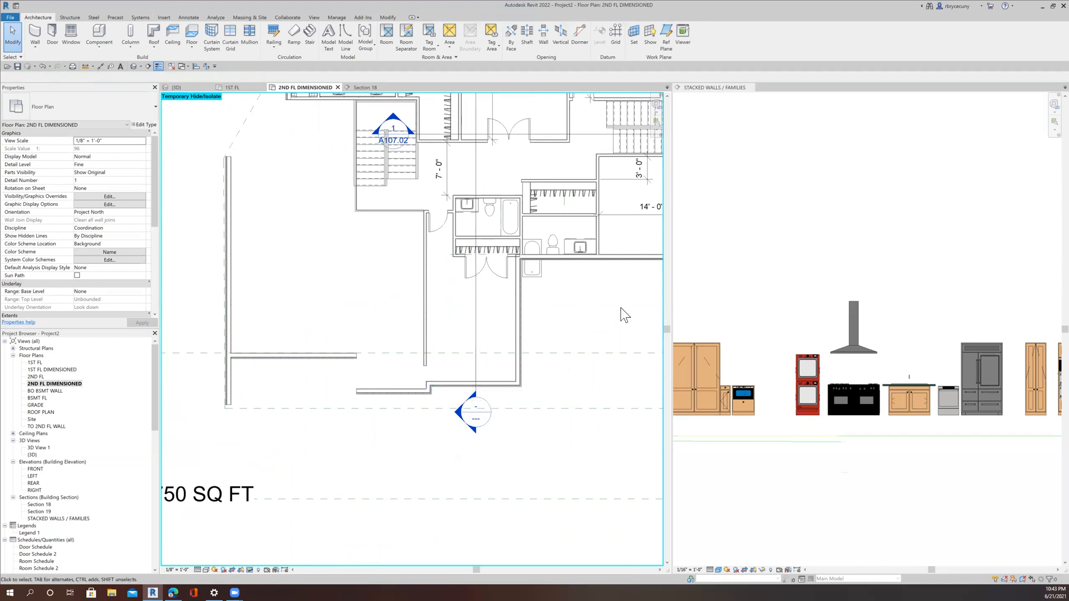
Move the adjacent bathroom's tub away from the exterior wall until it meets the closet-side wall and sits inside the room.
scroll(529, 219, up, 3)
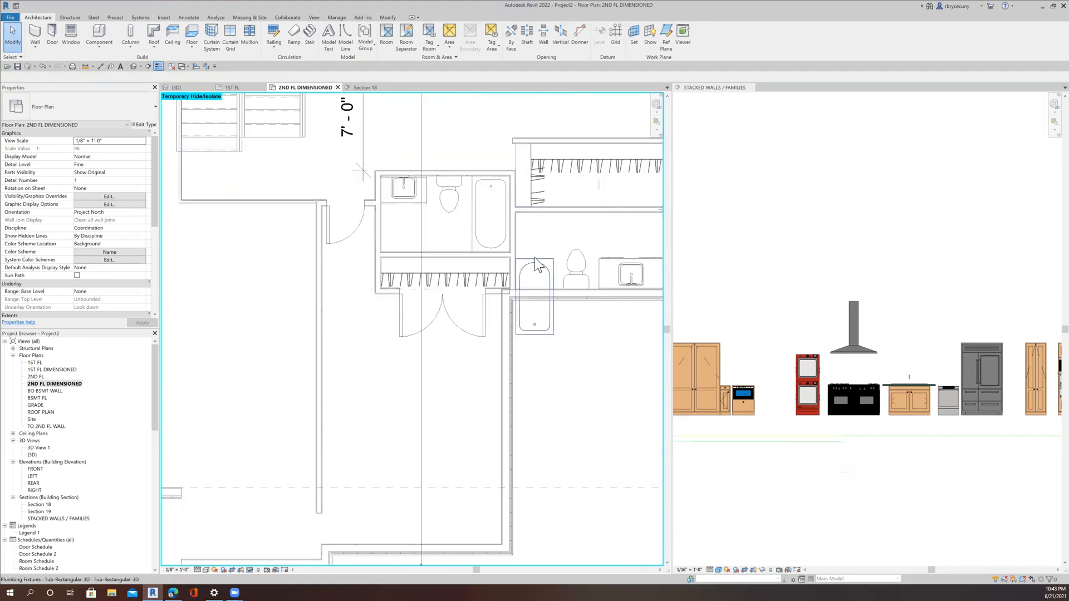
click(534, 262)
click(152, 47)
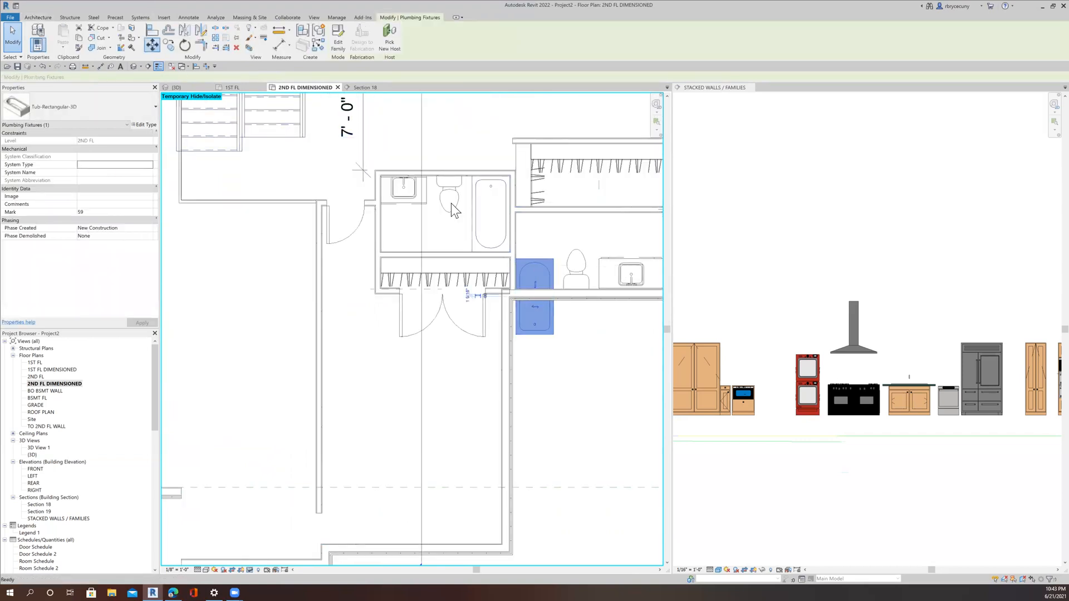
click(553, 266)
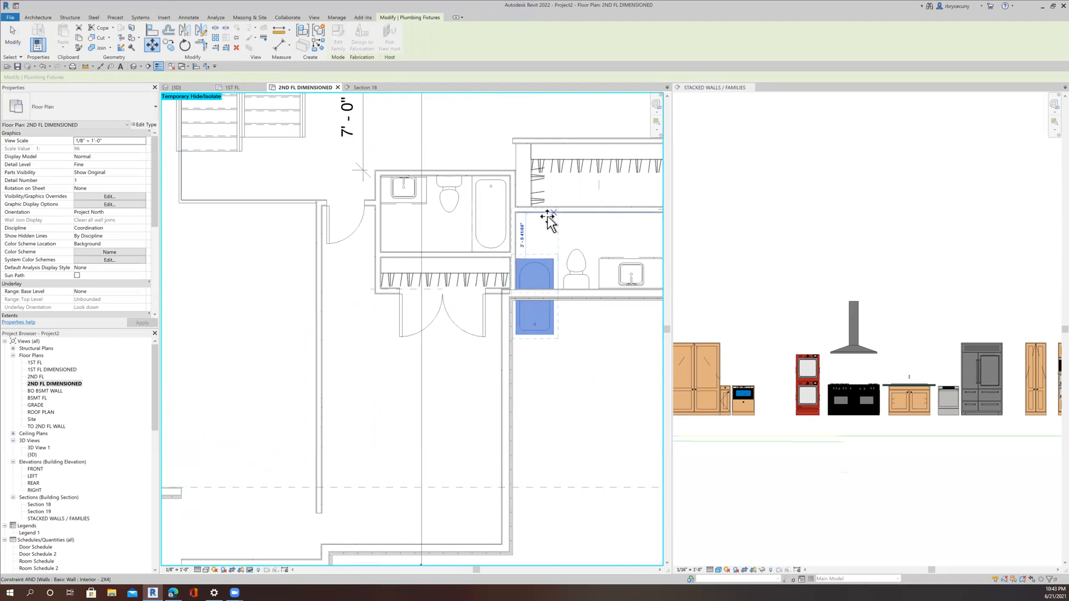
click(547, 216)
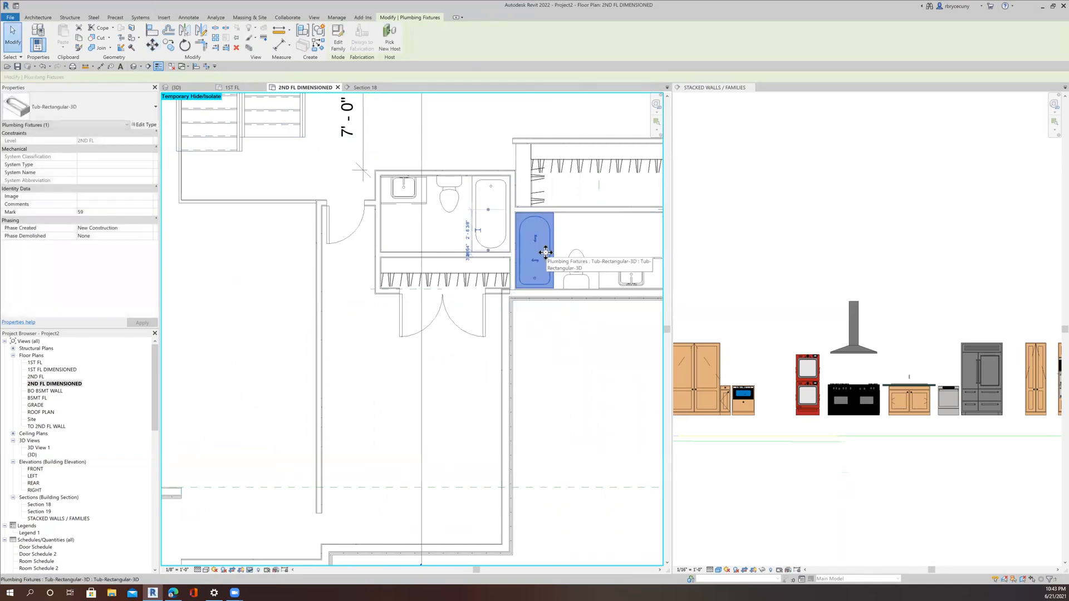
Place a Single-Flush 32" x 84" door in the hall bathroom's wall facing the bedroom entry, swinging into the bathroom.
click(32, 15)
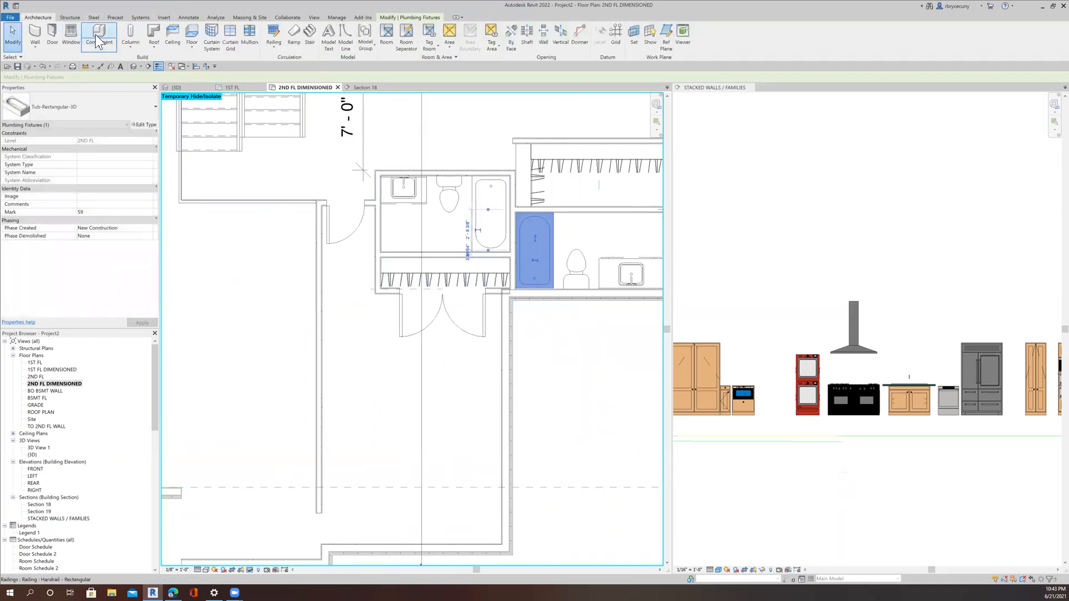
click(54, 36)
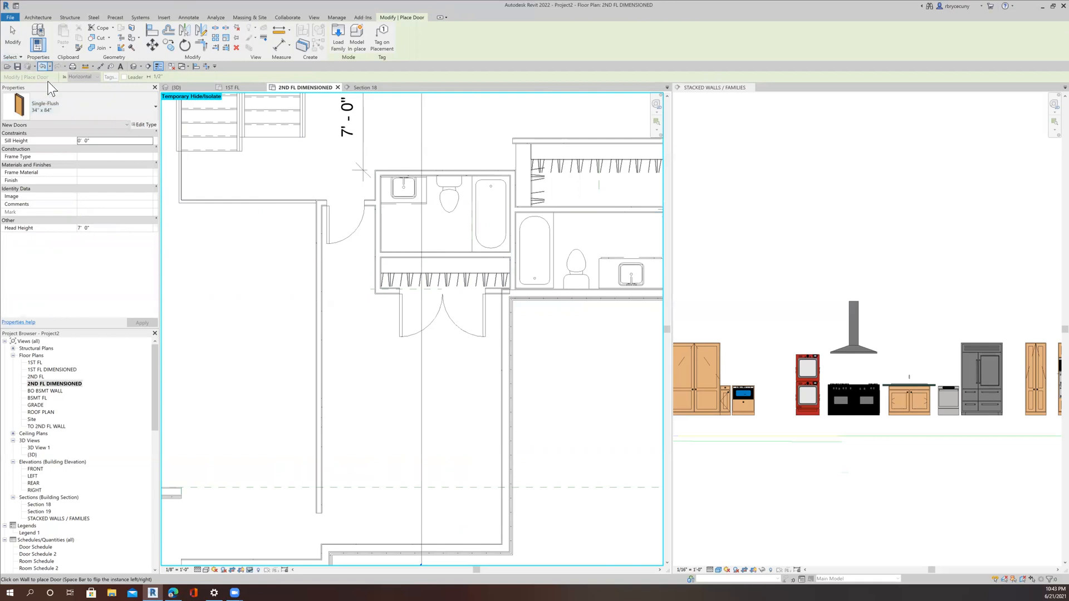
click(45, 105)
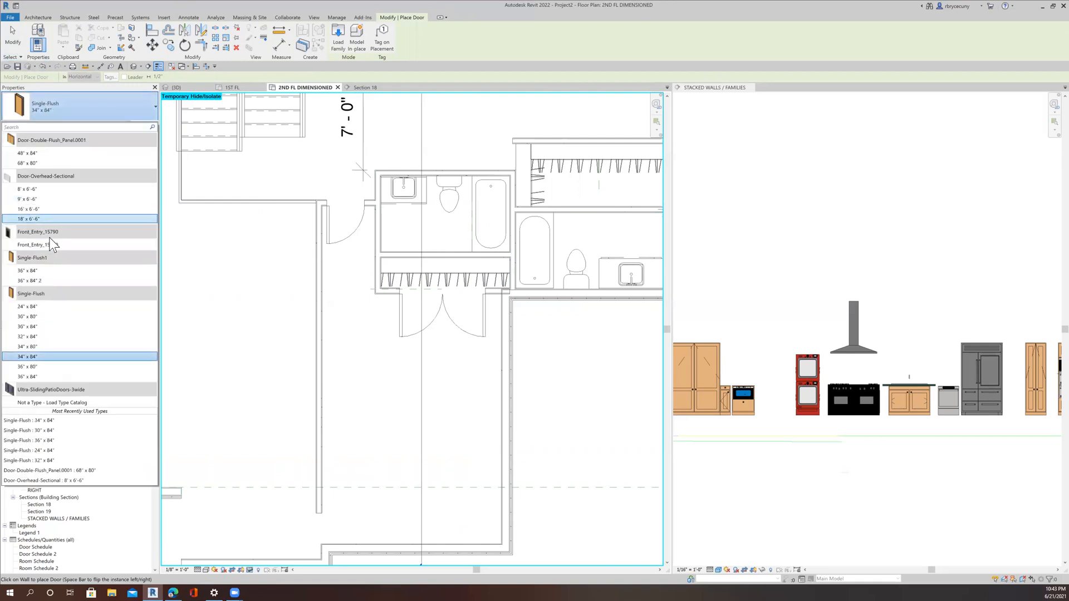
click(38, 337)
click(381, 229)
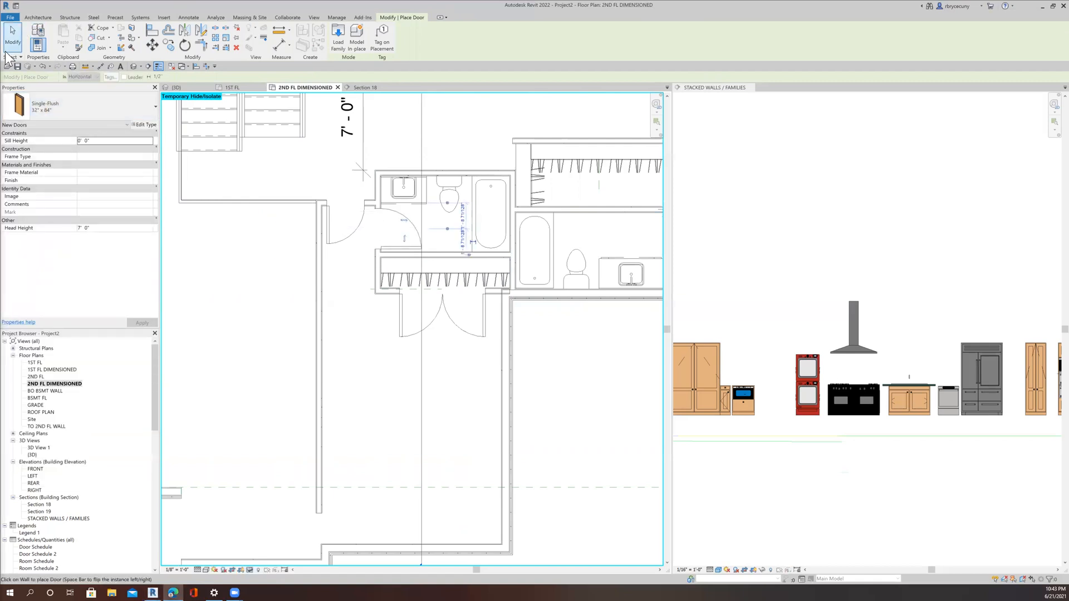
click(12, 39)
Place a similar 32" x 84" door between the adjacent bathroom and the 14' wide bedroom, swinging inward, and shift it slightly toward the vanity.
scroll(357, 242, down, 4)
middle_drag(337, 349, 321, 382)
scroll(424, 328, up, 5)
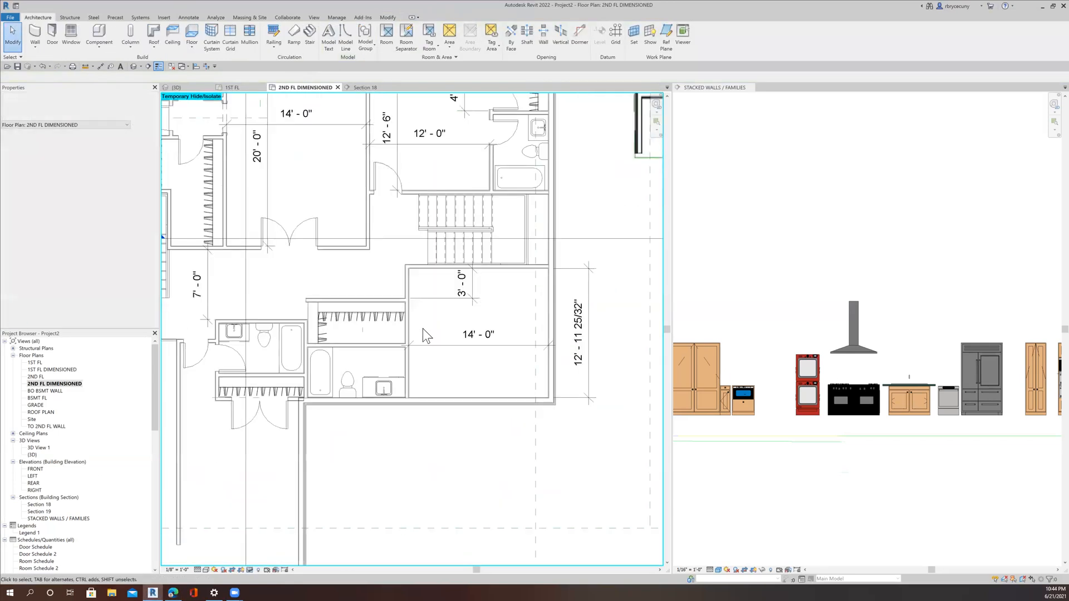
middle_drag(521, 301, 592, 269)
click(319, 315)
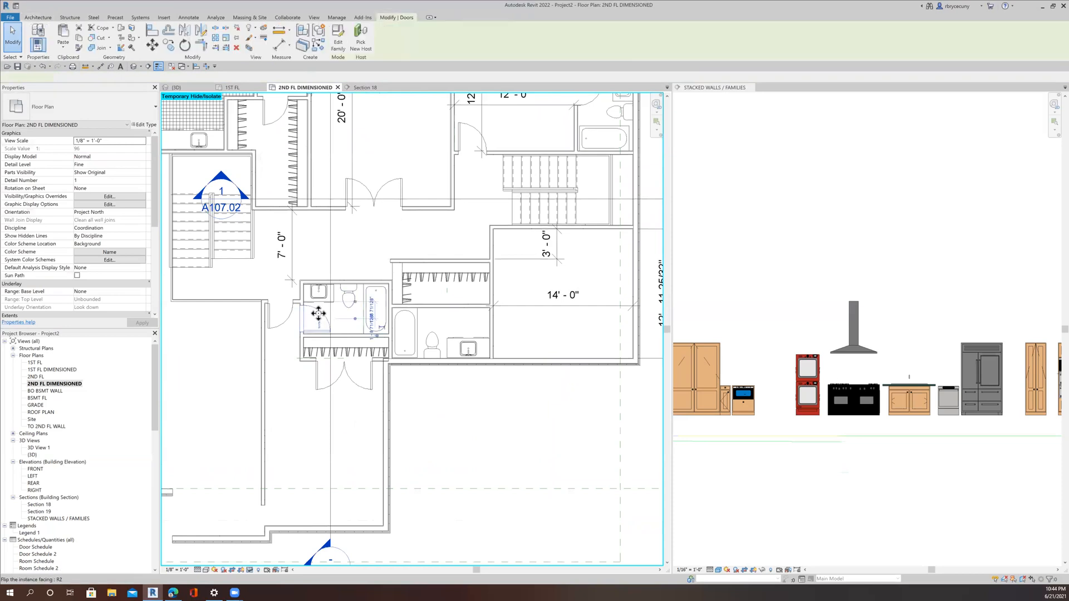
right_click(319, 315)
click(344, 396)
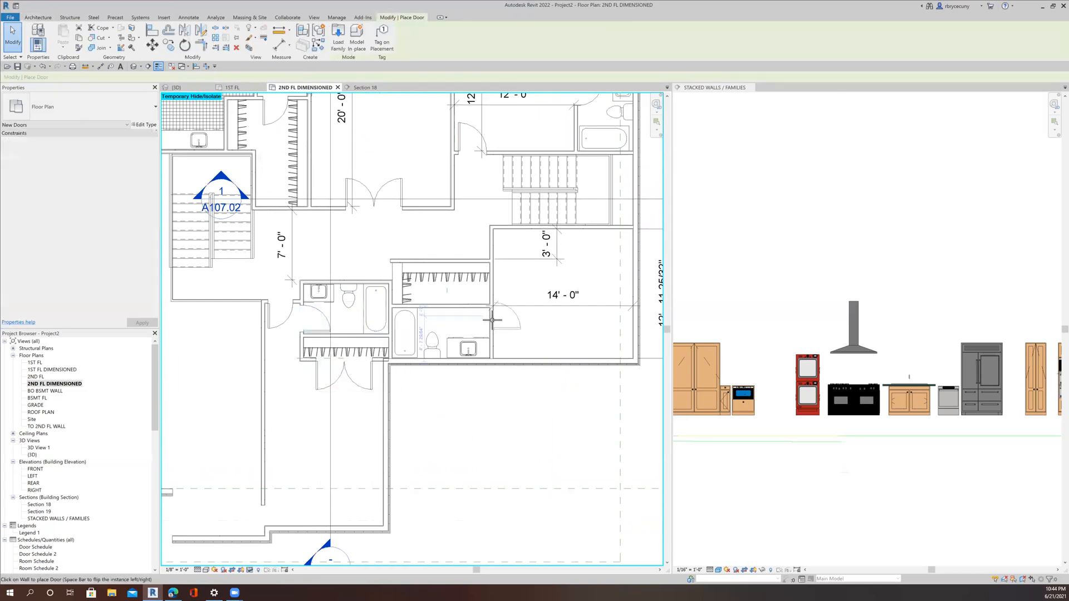
scroll(491, 323, up, 5)
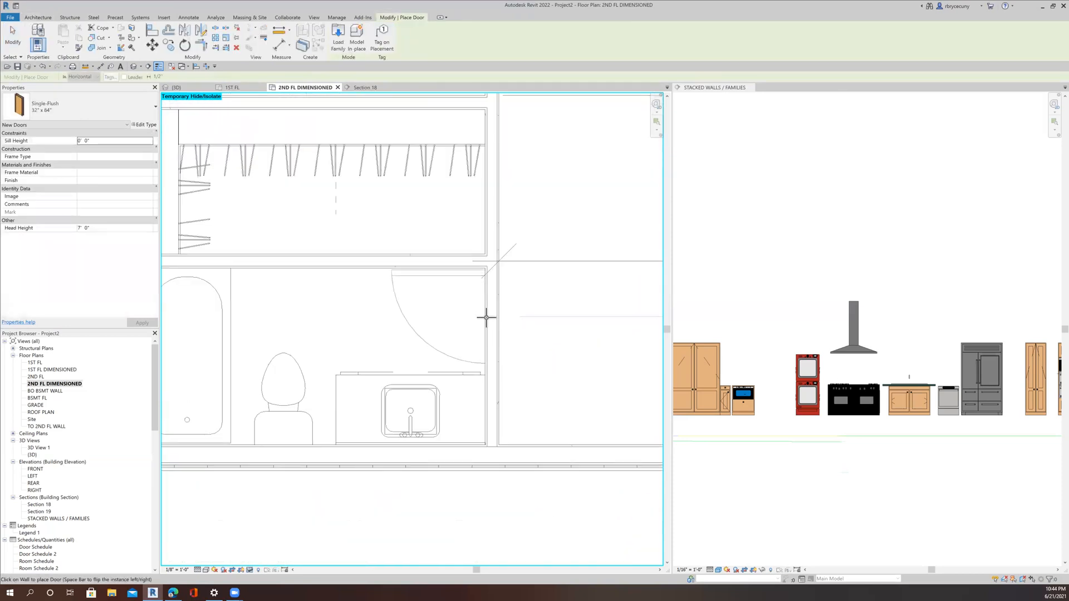
click(485, 274)
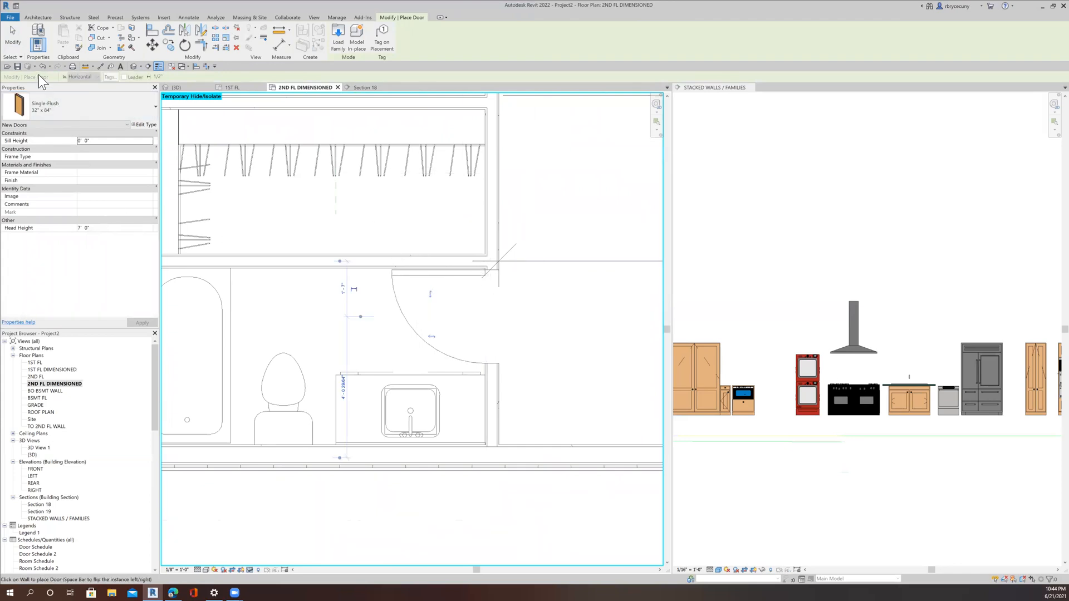
click(15, 33)
click(423, 337)
drag(423, 338, 426, 341)
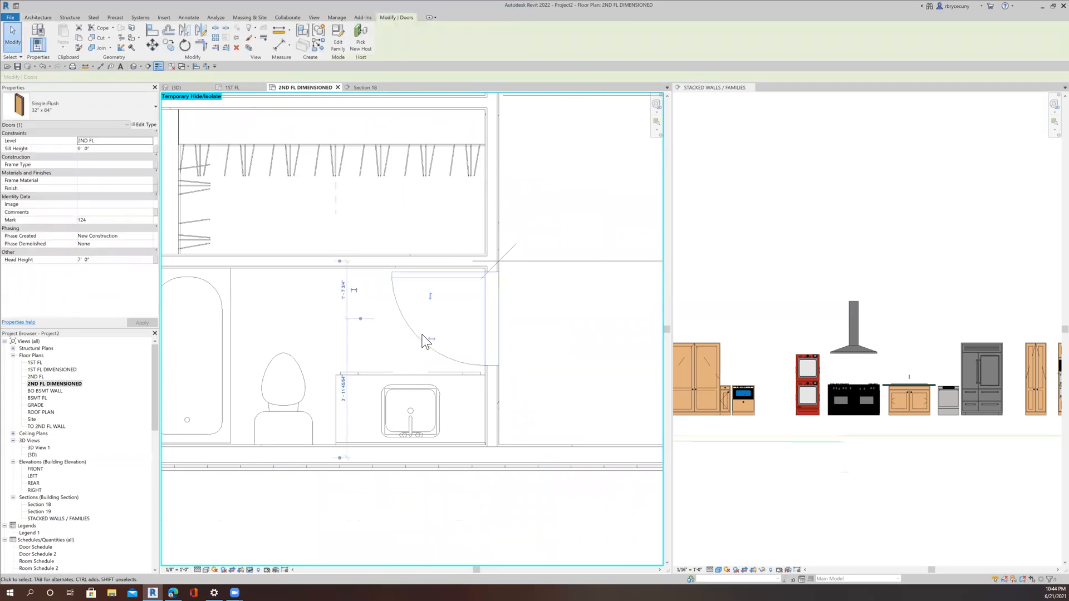
Try the Single-Flush 24" x 84" type on the bathroom door beside the 14' wide bedroom, and undo that type change.
scroll(427, 340, down, 2)
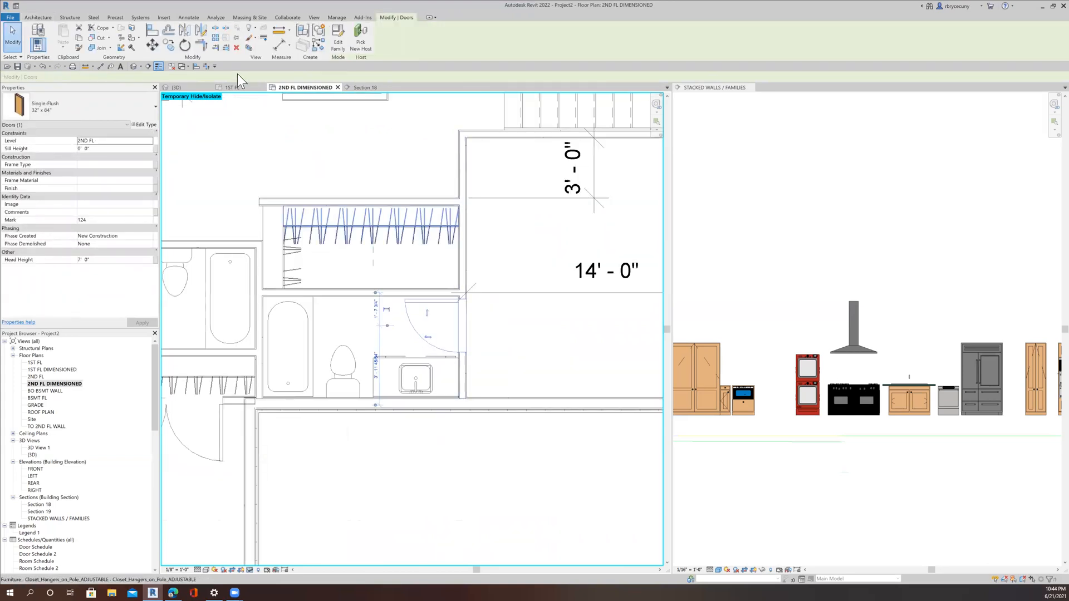
click(68, 101)
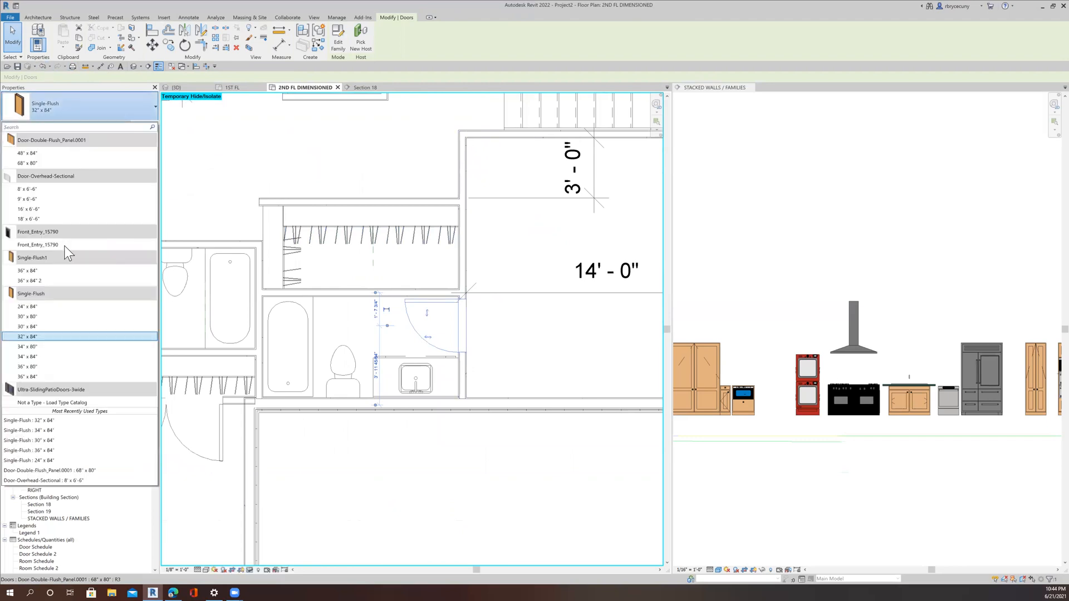
click(33, 306)
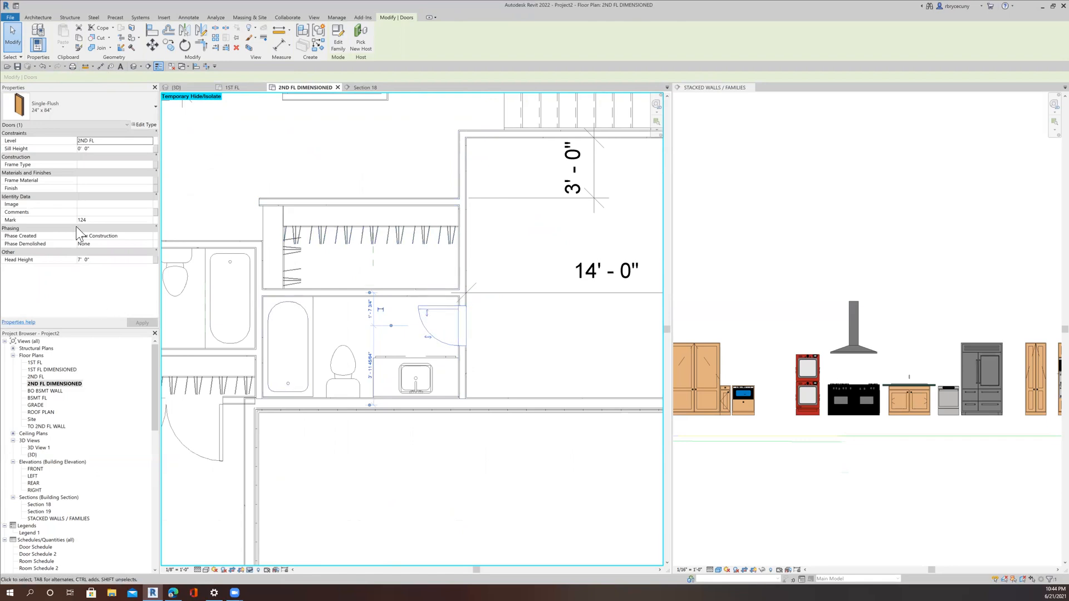
click(41, 65)
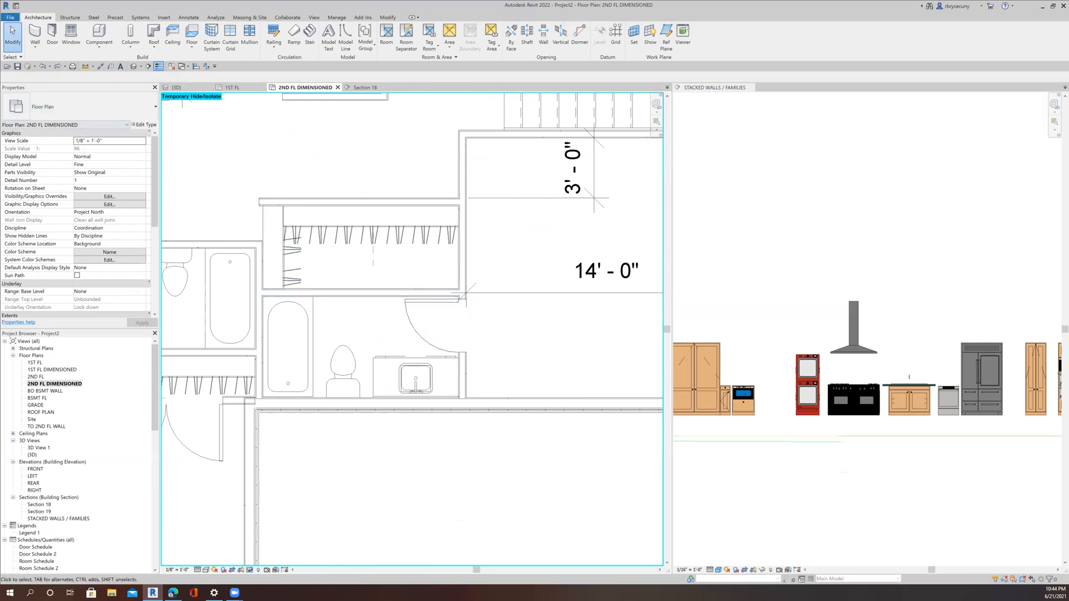
Place a Single-Flush 24" x 84" door between the 14' wide bedroom and its closet, swinging into the closet and hinged nearest the bathroom.
click(53, 35)
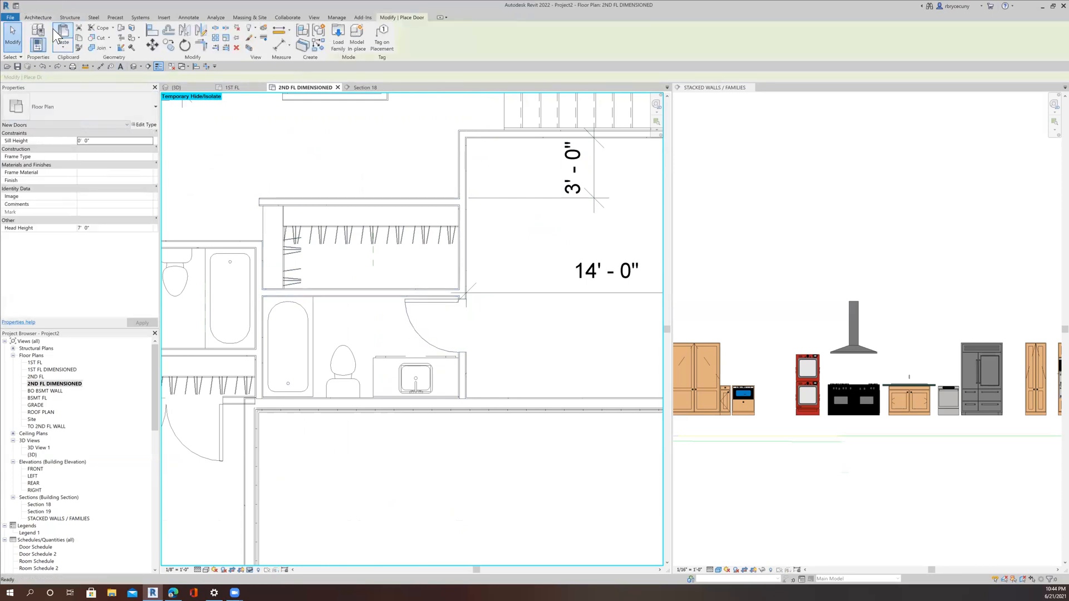
click(41, 106)
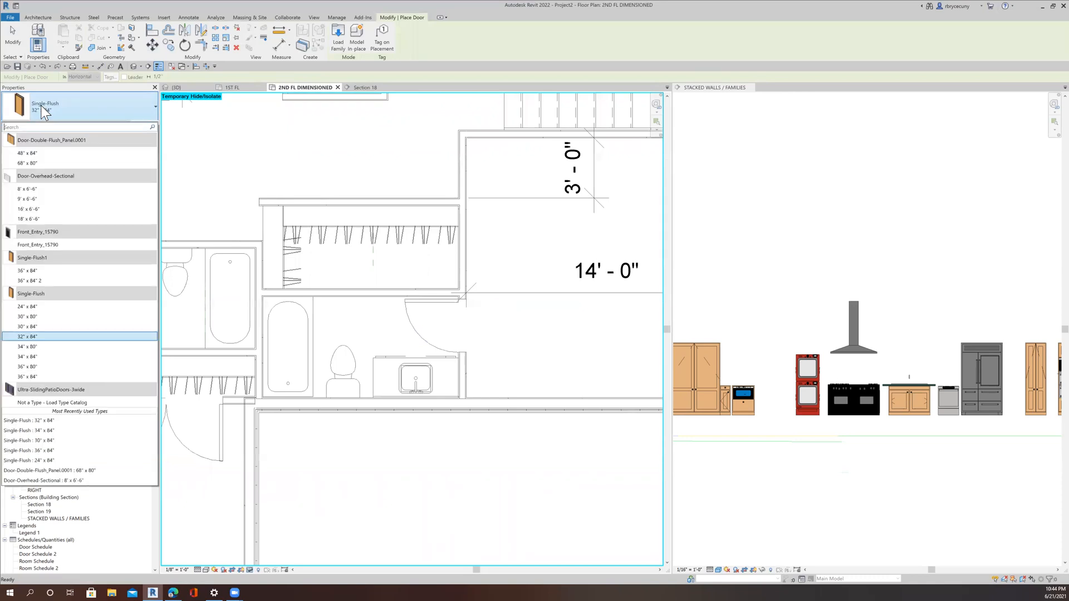
click(42, 307)
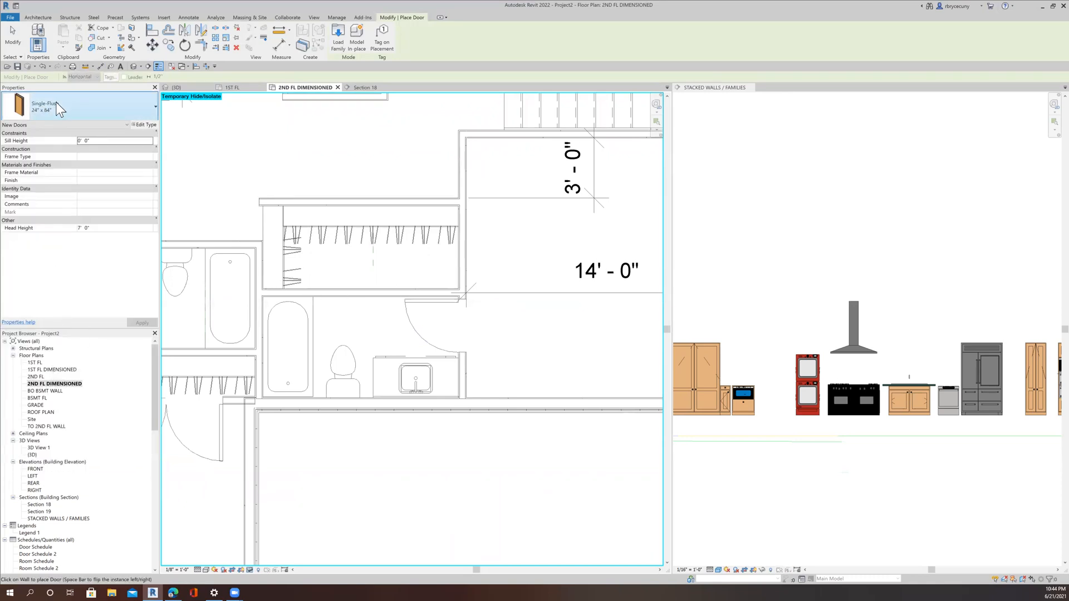
scroll(460, 290, up, 1)
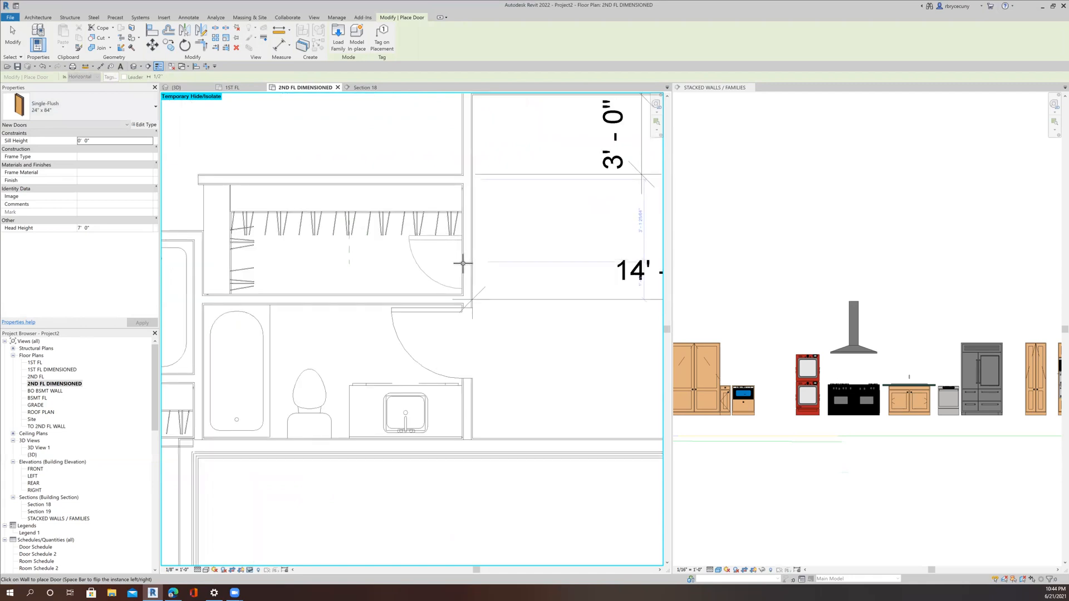
click(462, 263)
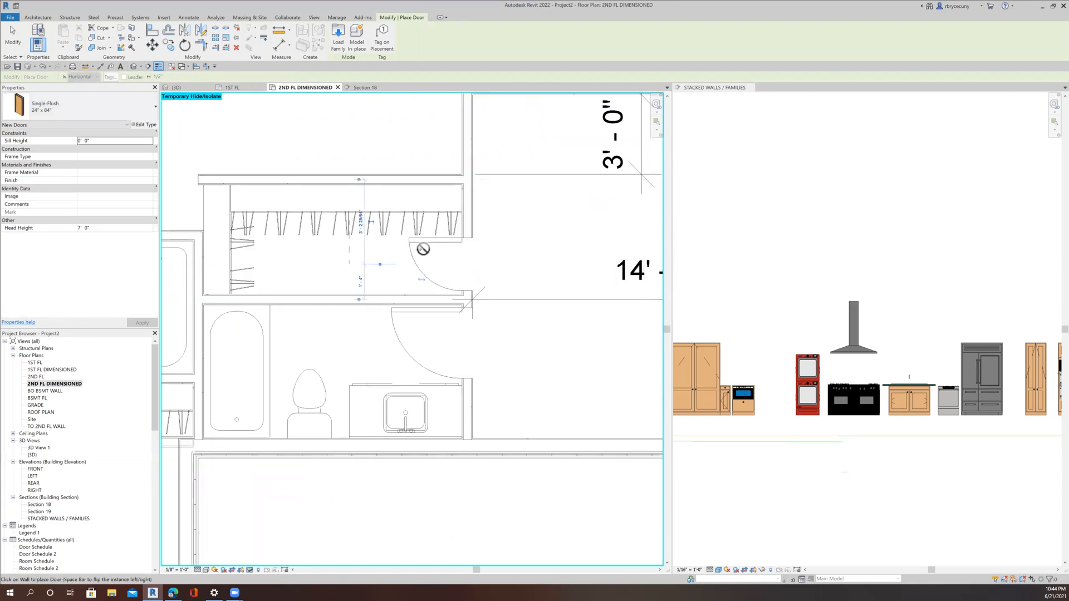
scroll(420, 247, down, 6)
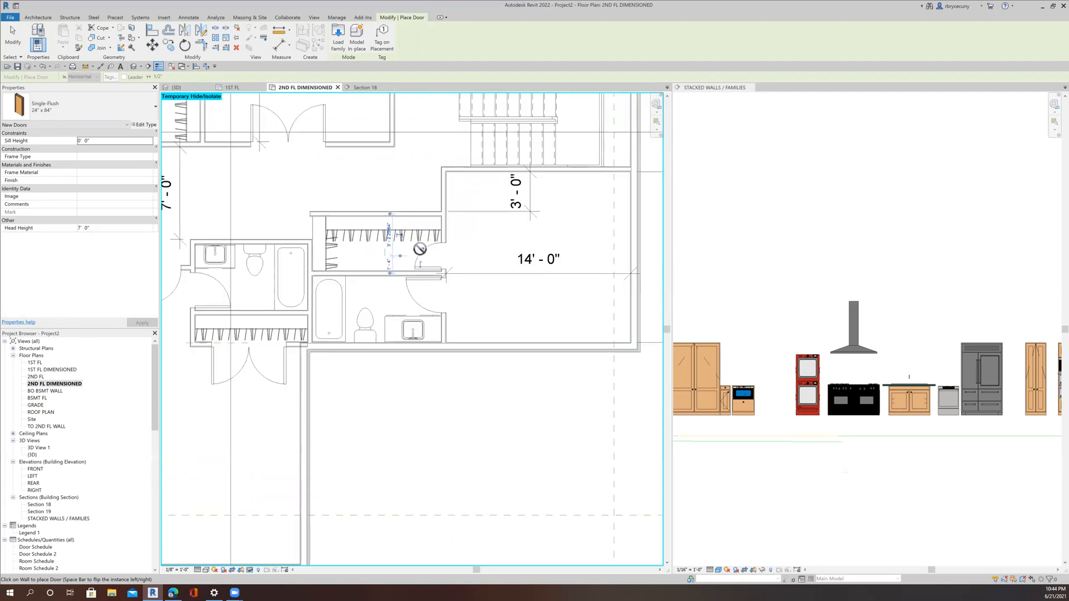
scroll(434, 263, up, 6)
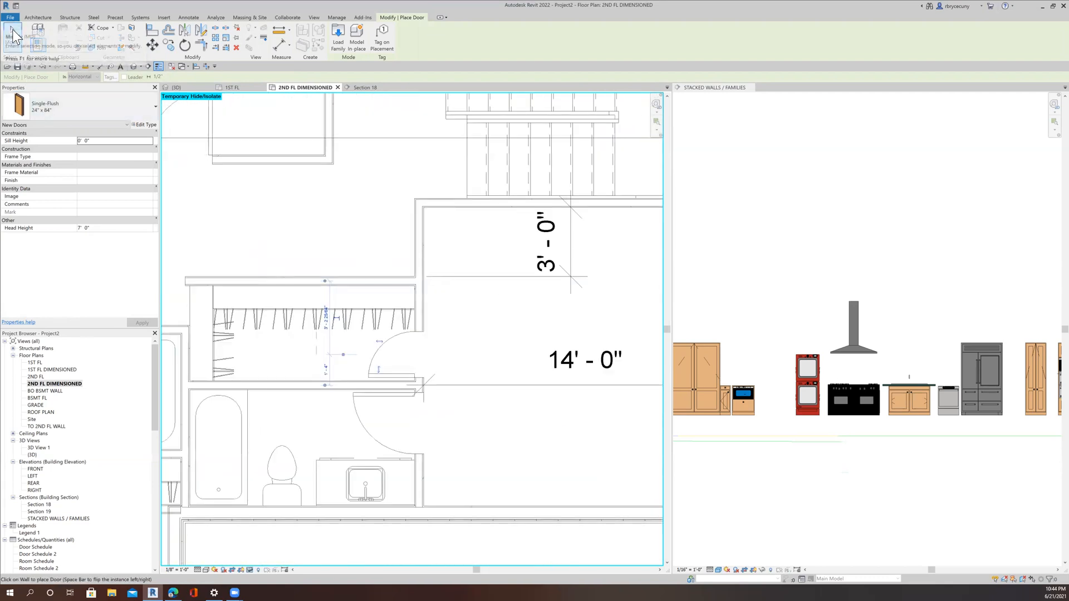
Place a Single-Flush 30" x 84" door in the 14' wide bedroom's short entry wall near the stairs, swinging into the bedroom.
click(32, 96)
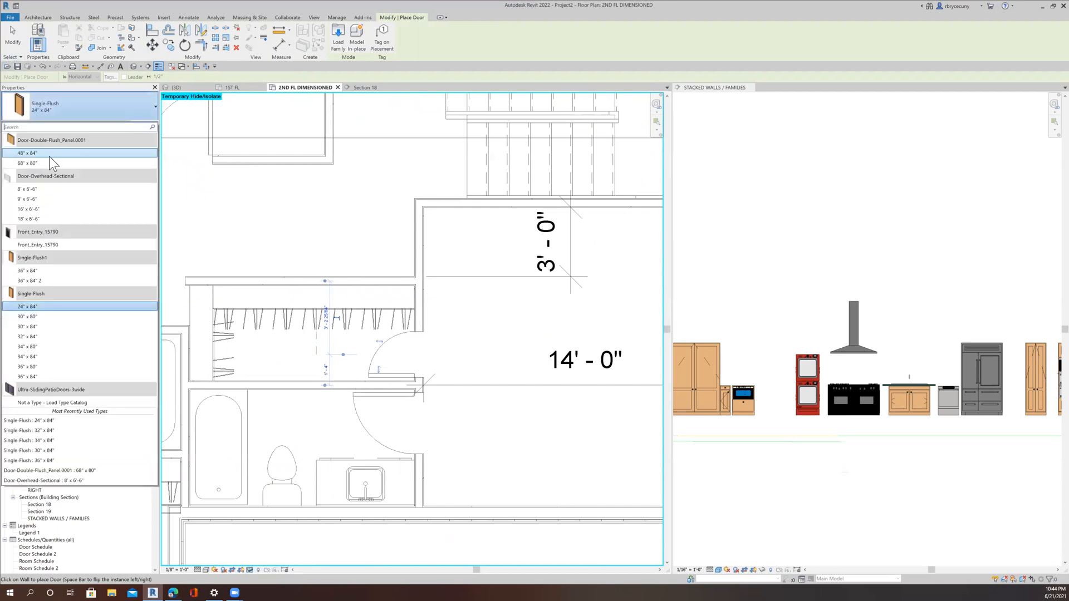
click(45, 329)
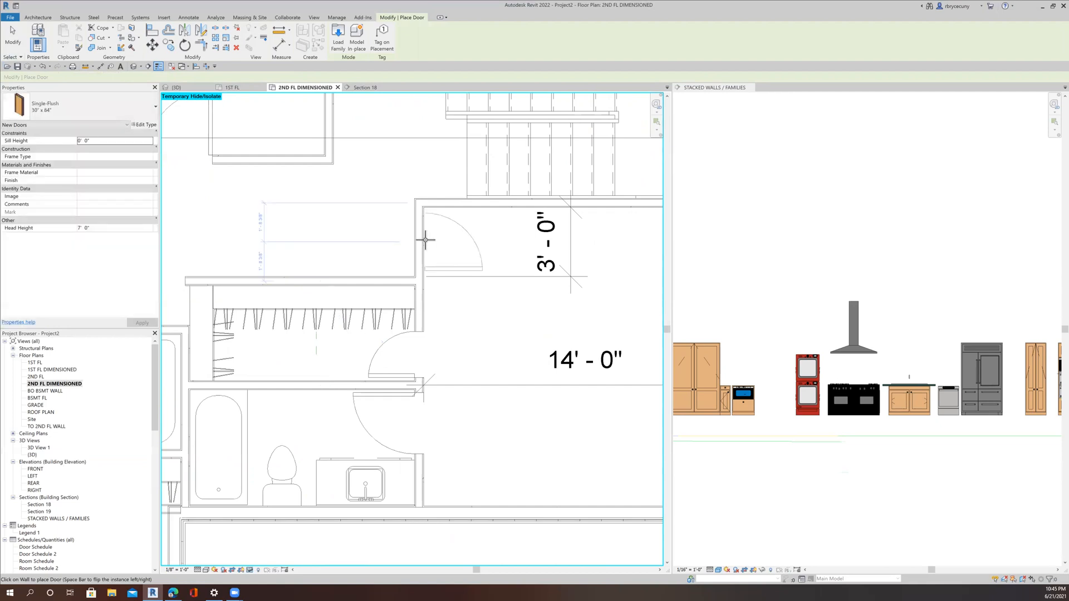
click(460, 257)
scroll(408, 251, down, 3)
Save the project and end door placement.
click(17, 66)
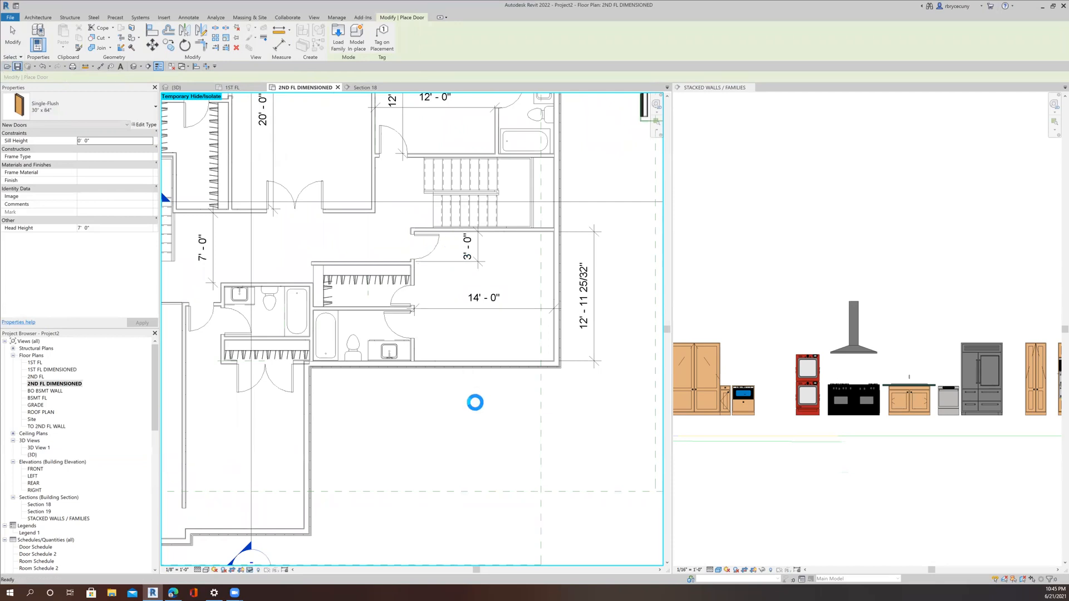
scroll(477, 408, down, 5)
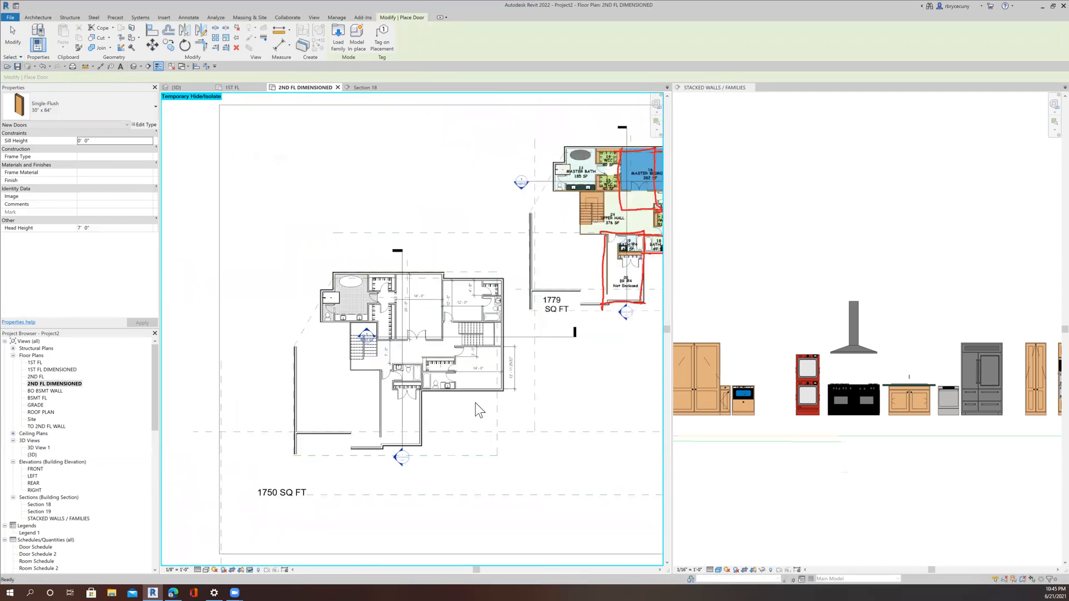
scroll(456, 375, up, 2)
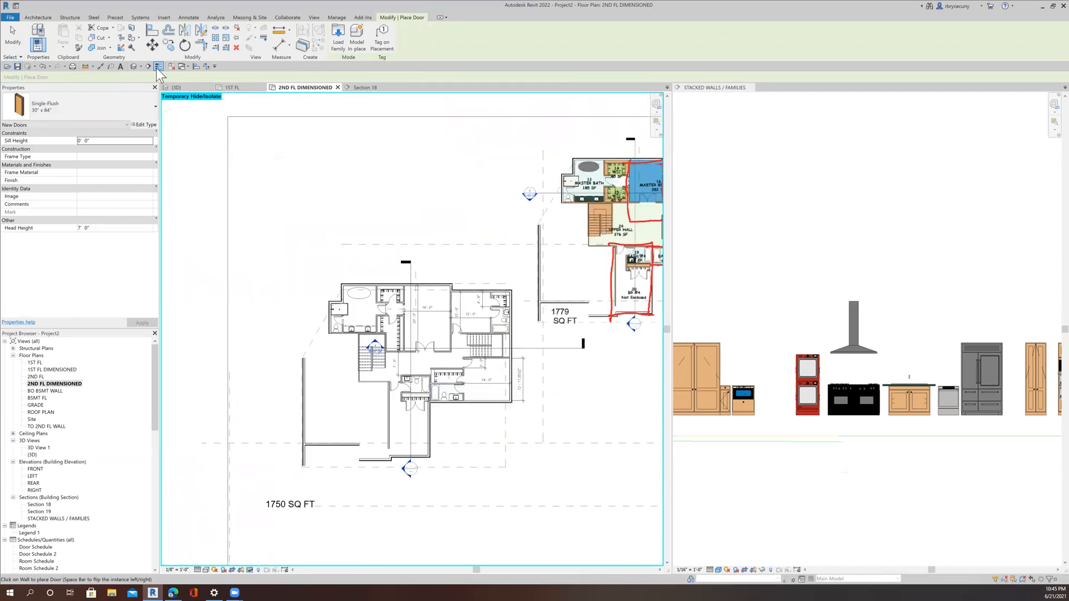
click(17, 66)
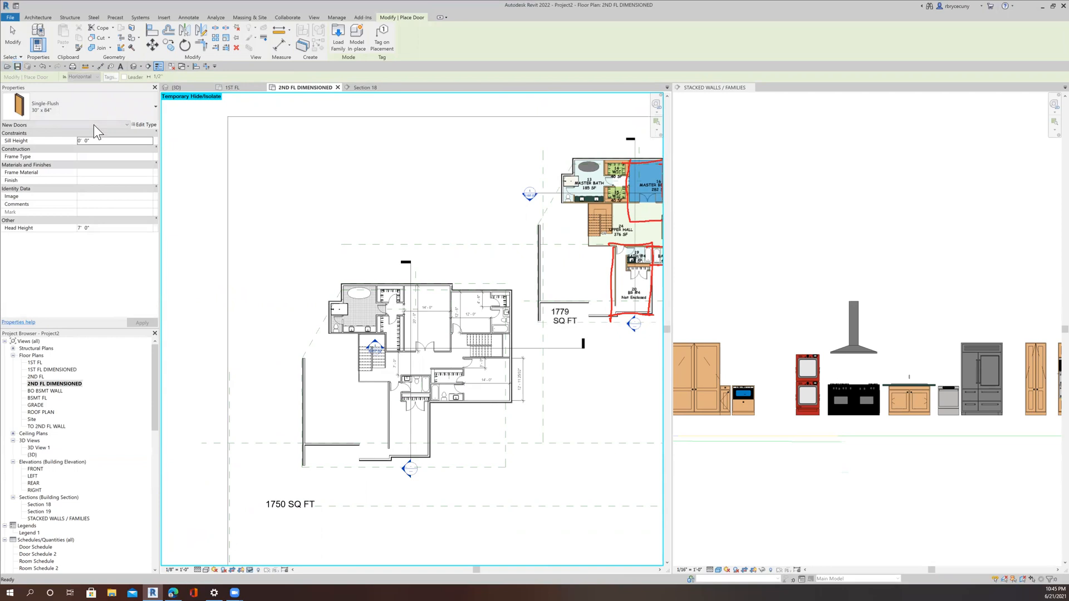
scroll(345, 398, up, 2)
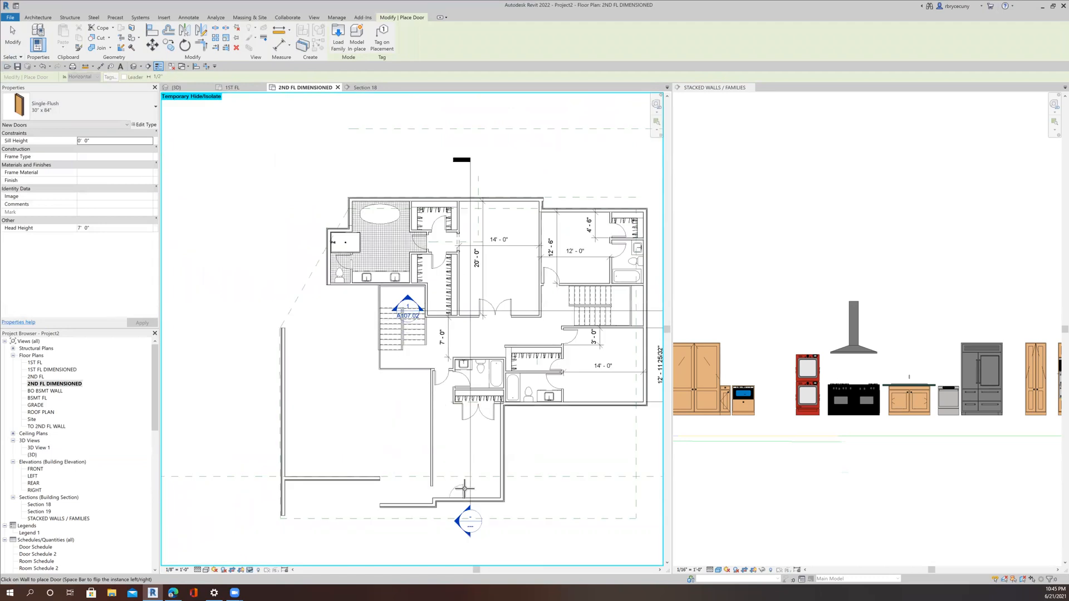
click(7, 37)
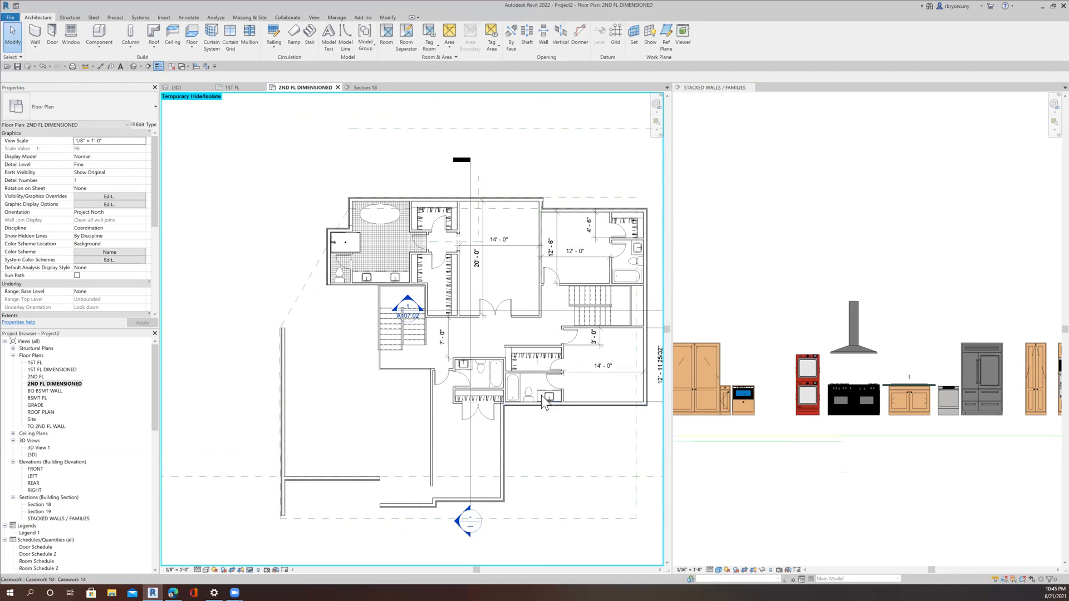
Use Trim/Extend to Corner to join the bedroom closet's hallway wall with its side wall next to the hall bathroom.
scroll(529, 451, down, 2)
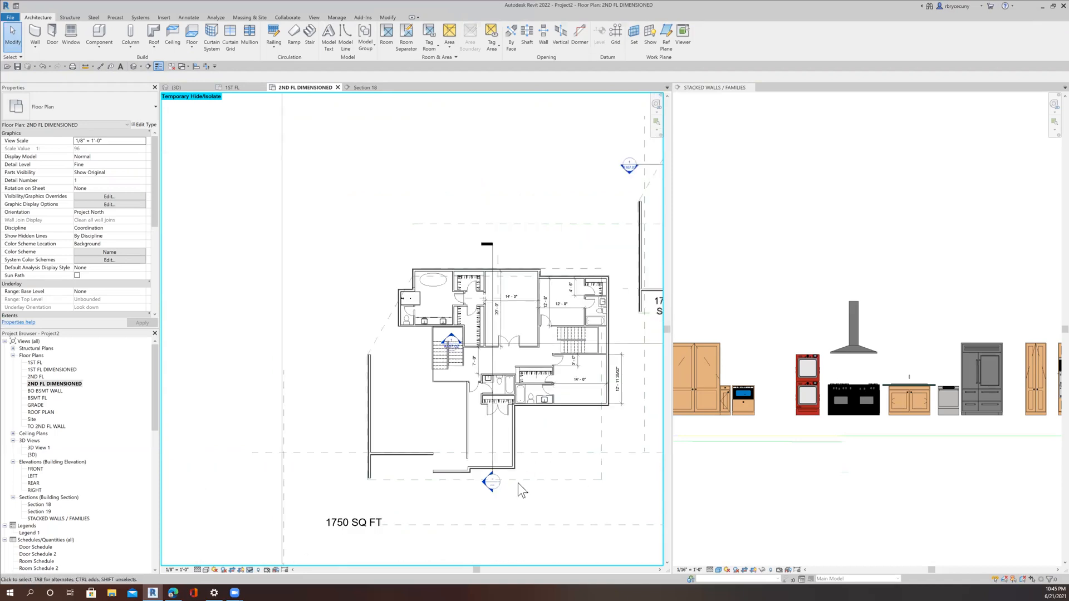
scroll(541, 402, up, 4)
scroll(526, 412, down, 3)
scroll(521, 390, up, 4)
scroll(522, 388, up, 4)
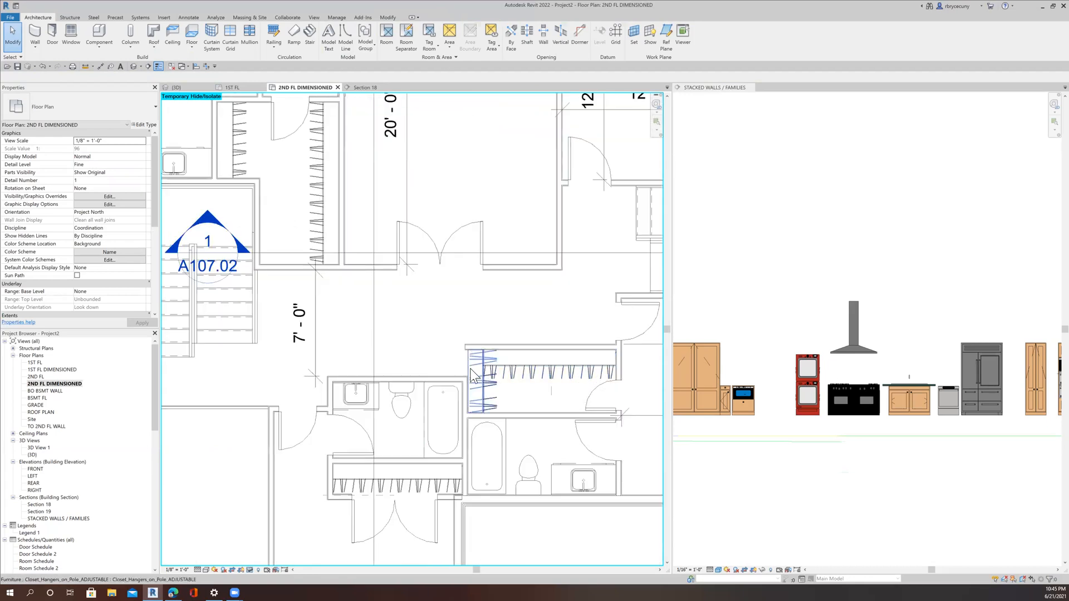
click(207, 66)
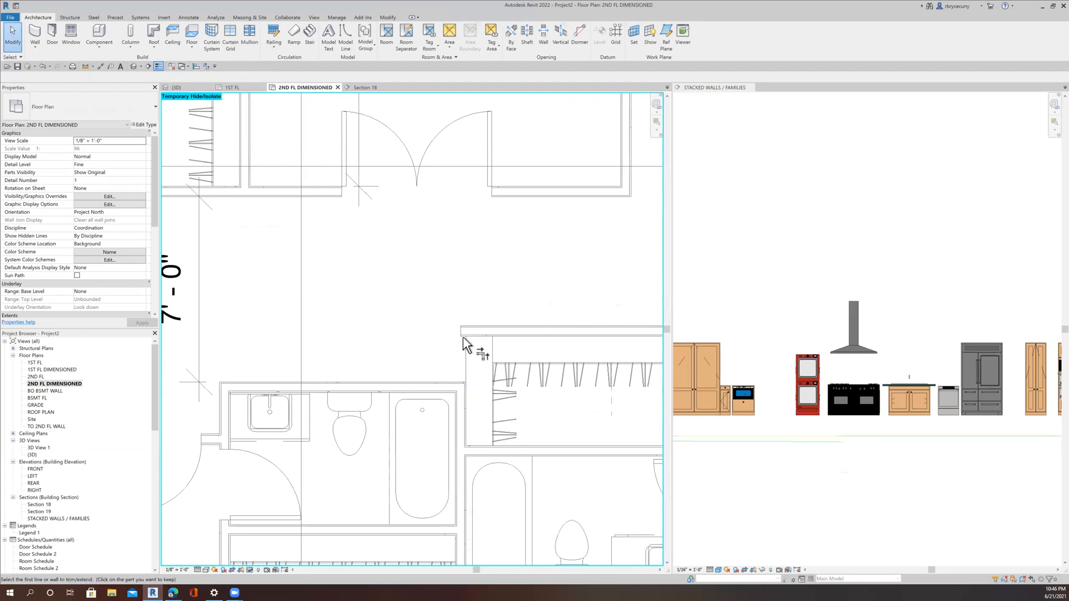
click(462, 423)
scroll(374, 328, down, 5)
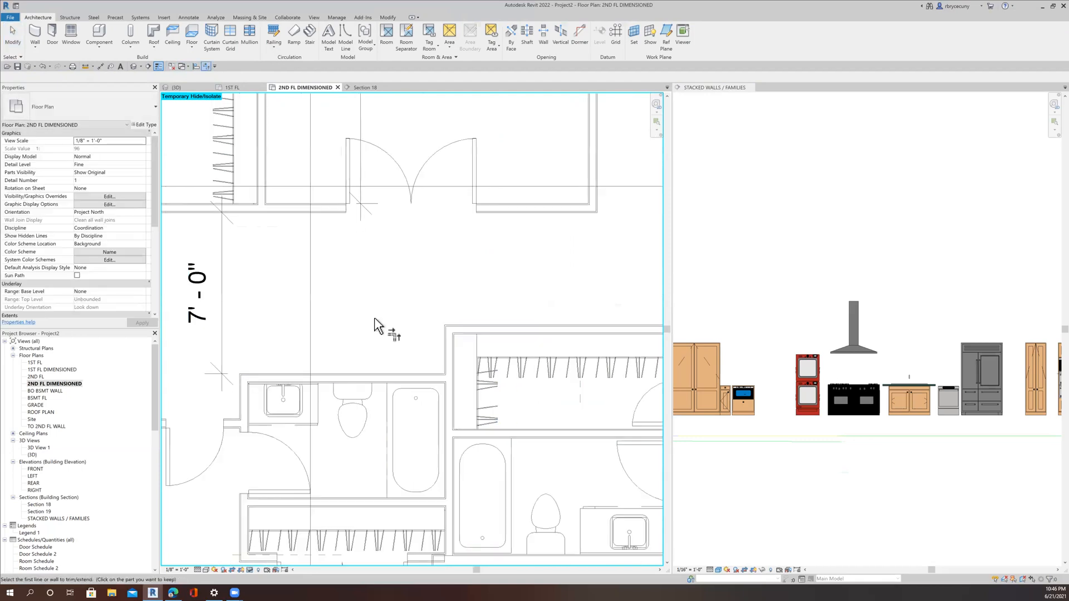
middle_drag(346, 353, 386, 374)
click(13, 44)
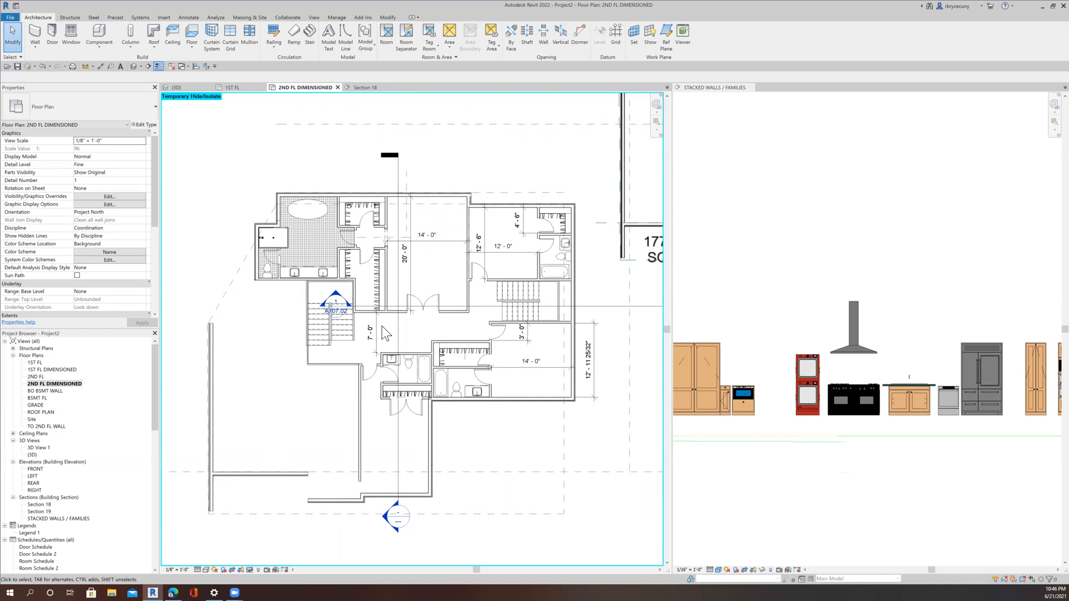
Delete every linear dimension of the 14' bedroom dimension's style visible in the second-floor plan, and save the project.
click(446, 241)
right_click(447, 242)
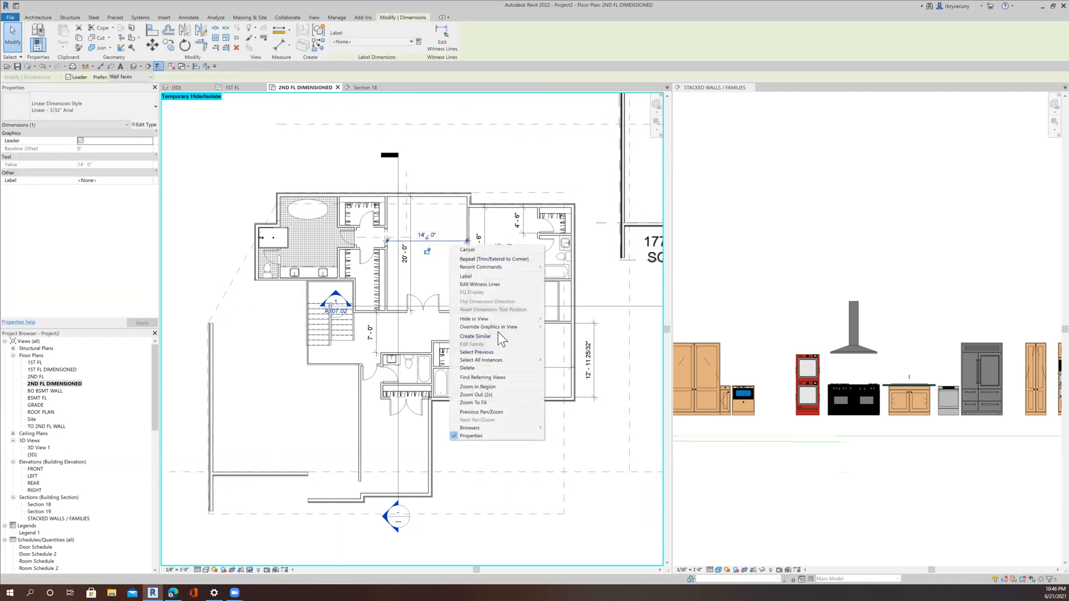
mouse_move(501, 360)
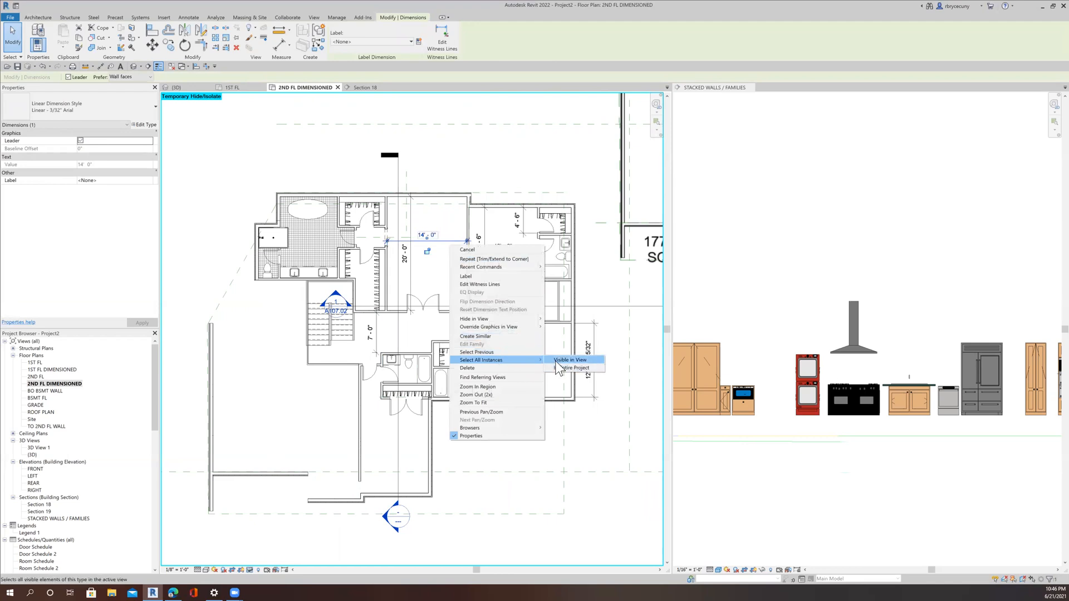
click(557, 360)
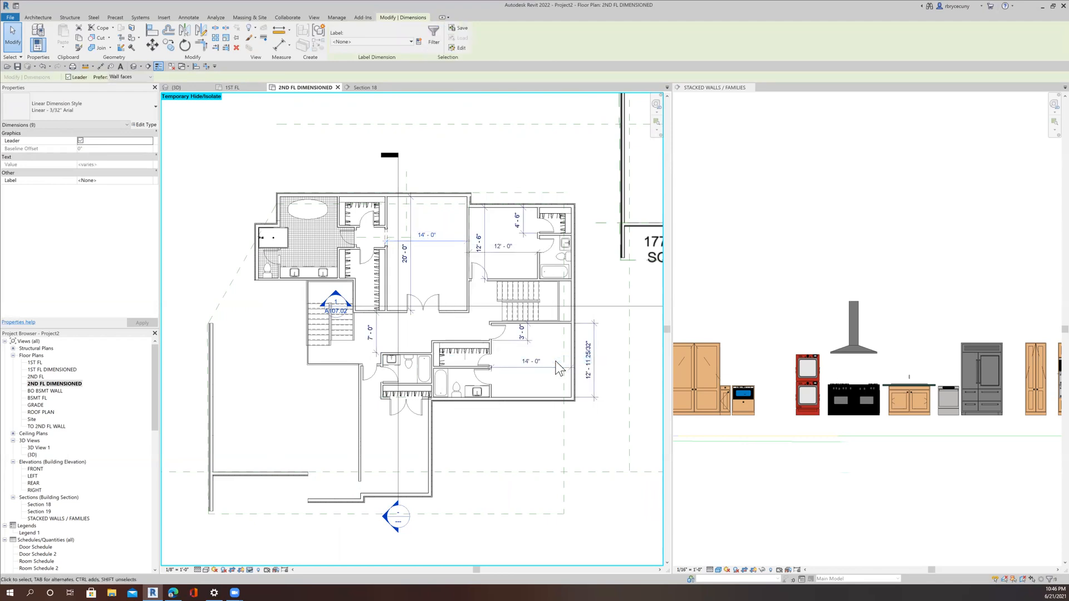
key(Delete)
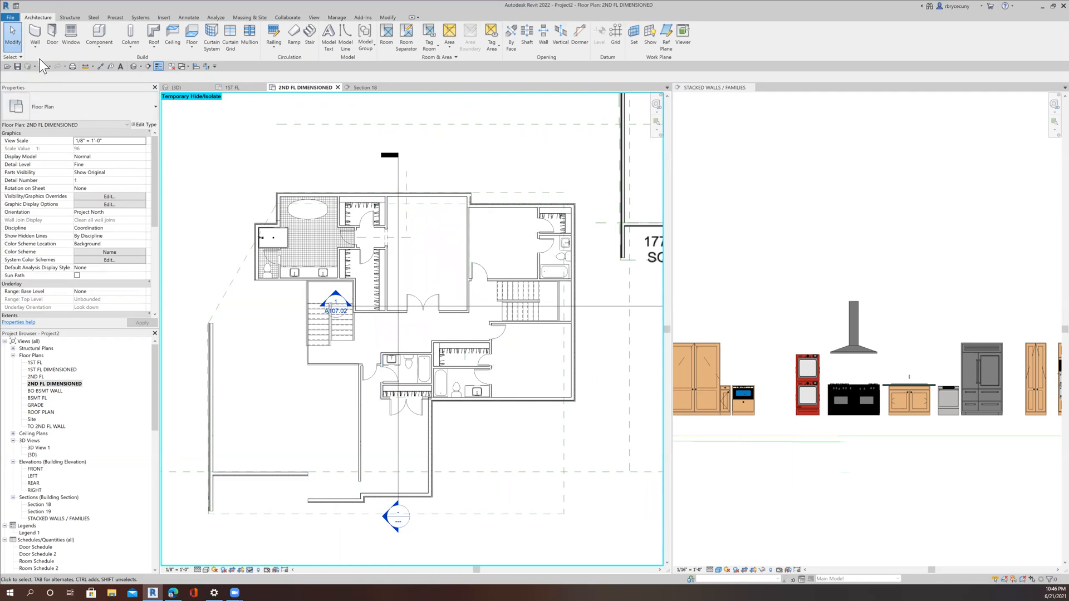
click(17, 65)
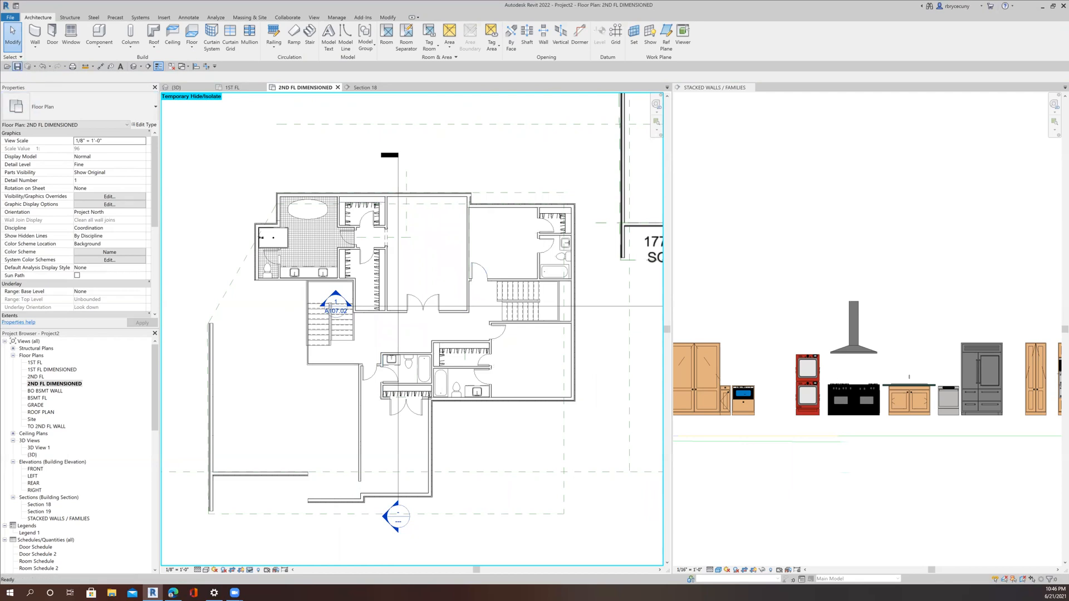